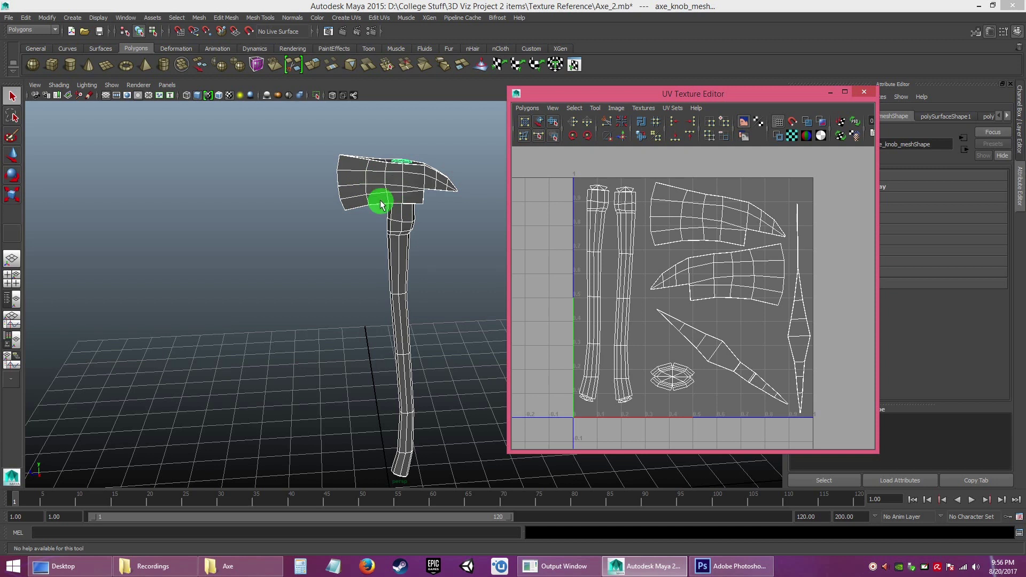
# Step: Write a numbered list in Notepad: Color/difuse texture map, Specular texture map, Bump texture map, Reflection texture map
pyautogui.click(342, 565)
pyautogui.click(319, 241)
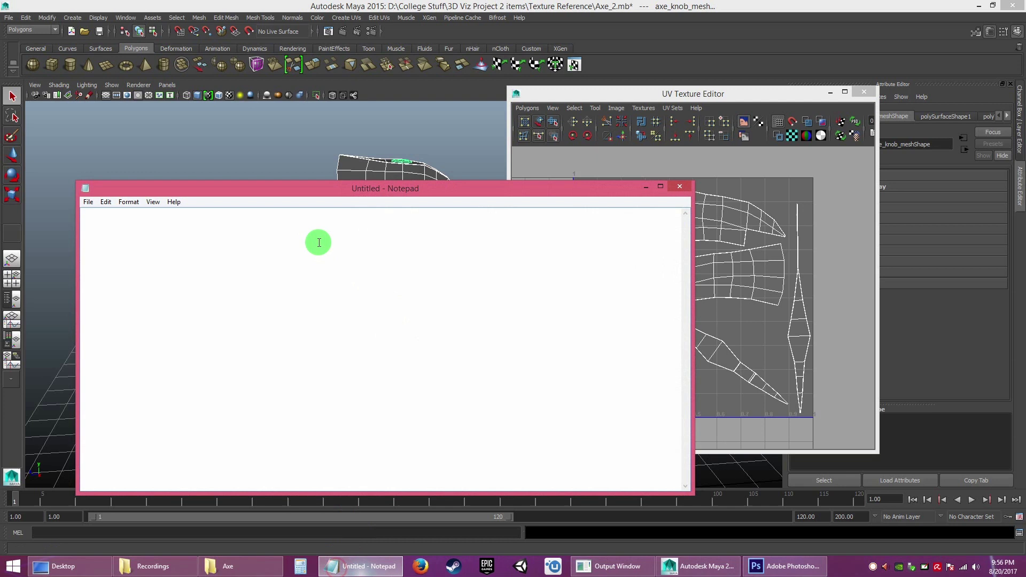
pyautogui.moveTo(276, 189); pyautogui.dragTo(561, 185)
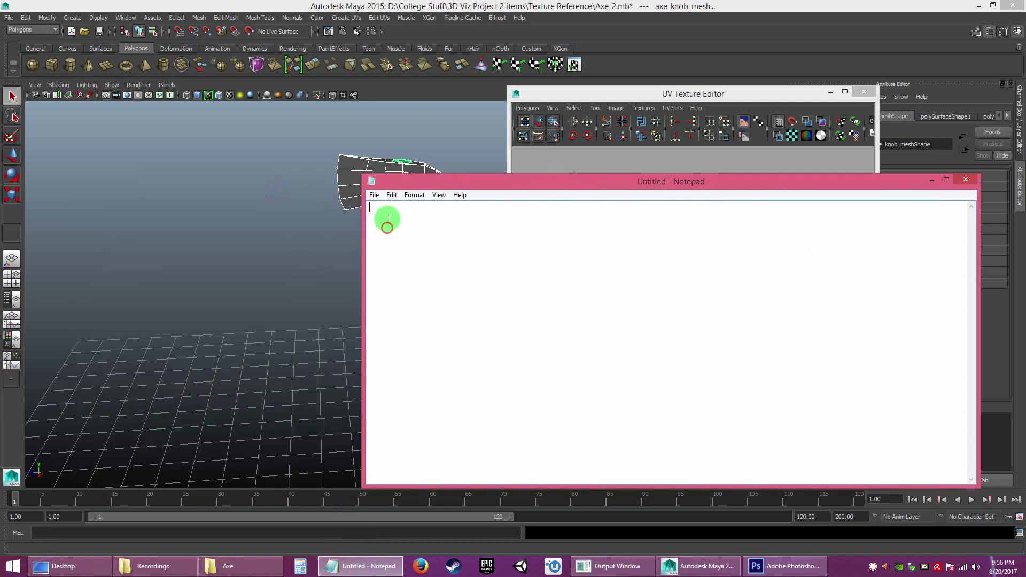
pyautogui.click(484, 321)
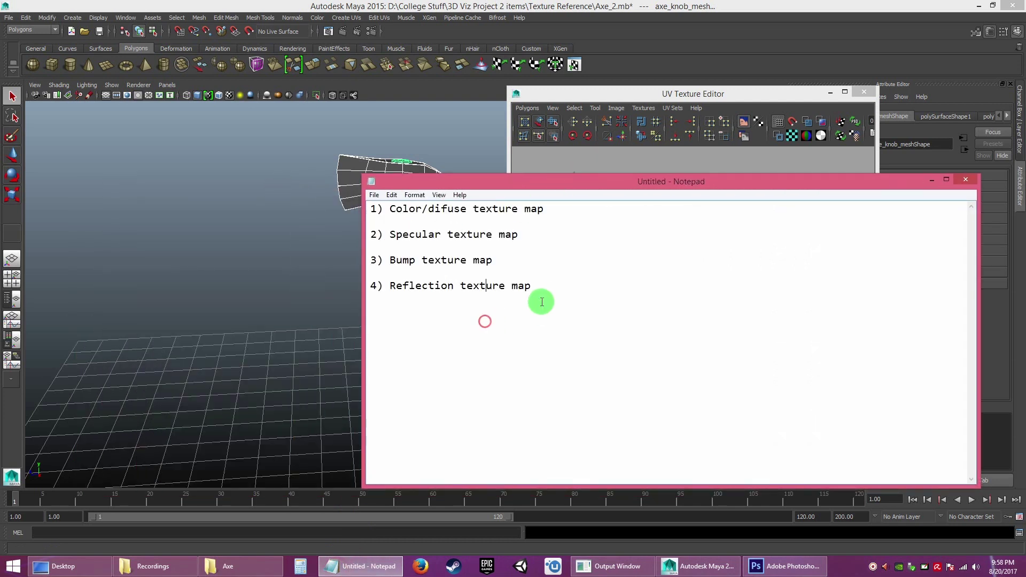
pyautogui.moveTo(538, 287); pyautogui.dragTo(364, 197)
pyautogui.click(568, 302)
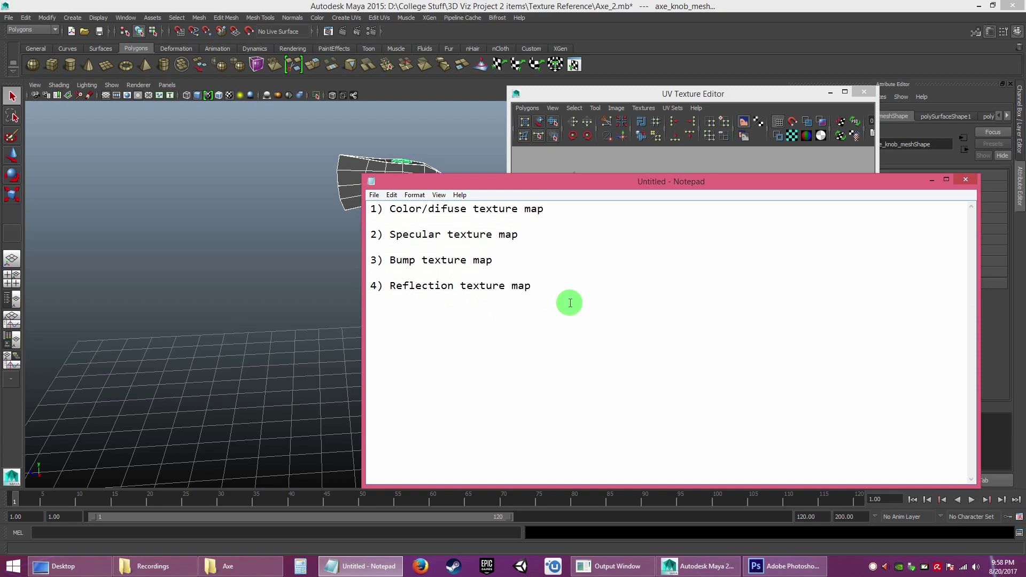
pyautogui.moveTo(563, 186); pyautogui.dragTo(503, 206)
pyautogui.click(552, 327)
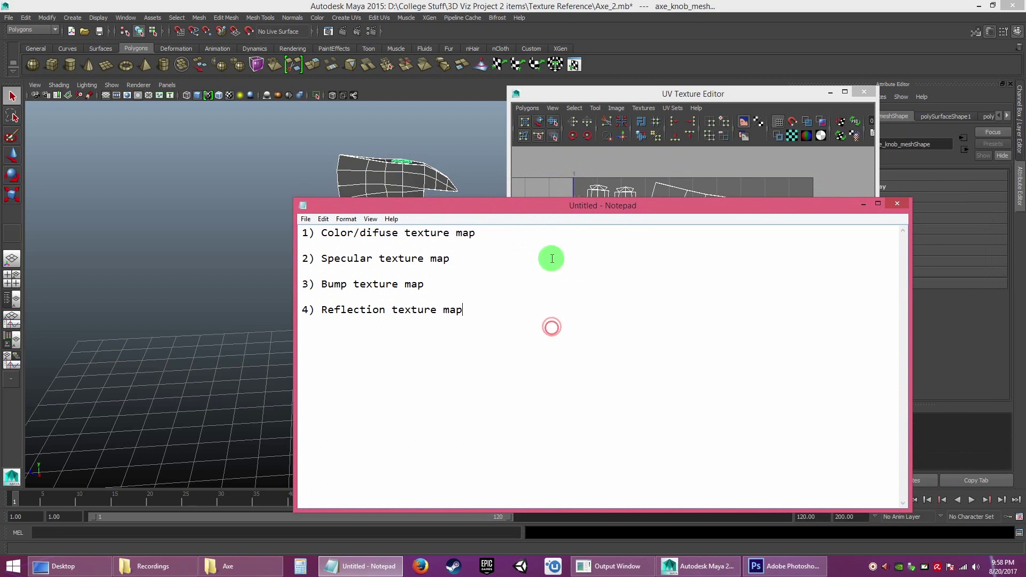
pyautogui.click(862, 204)
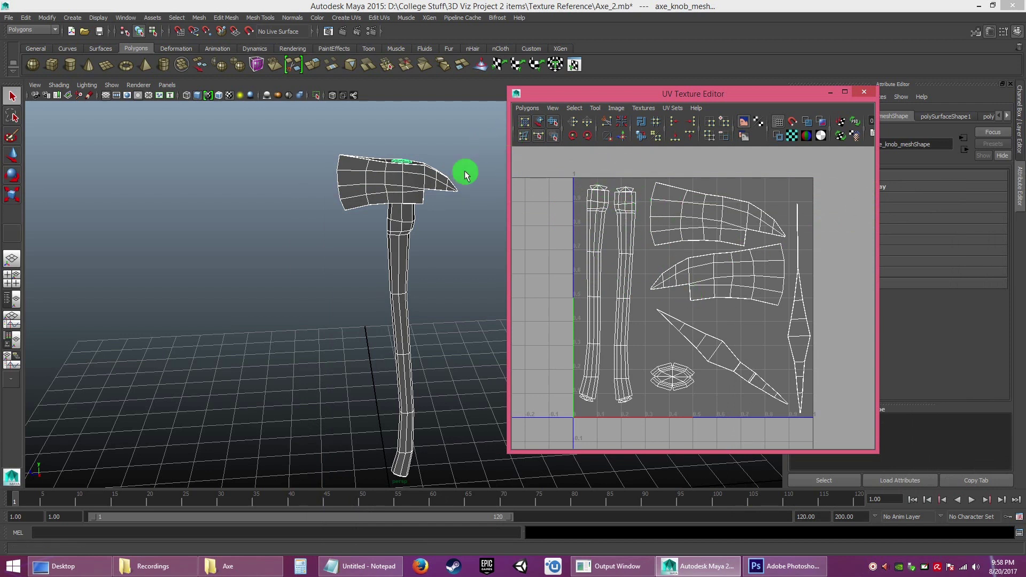
# Step: Inspect the UV Snapshot options for the axe's UV layout without exporting an image
pyautogui.click(526, 108)
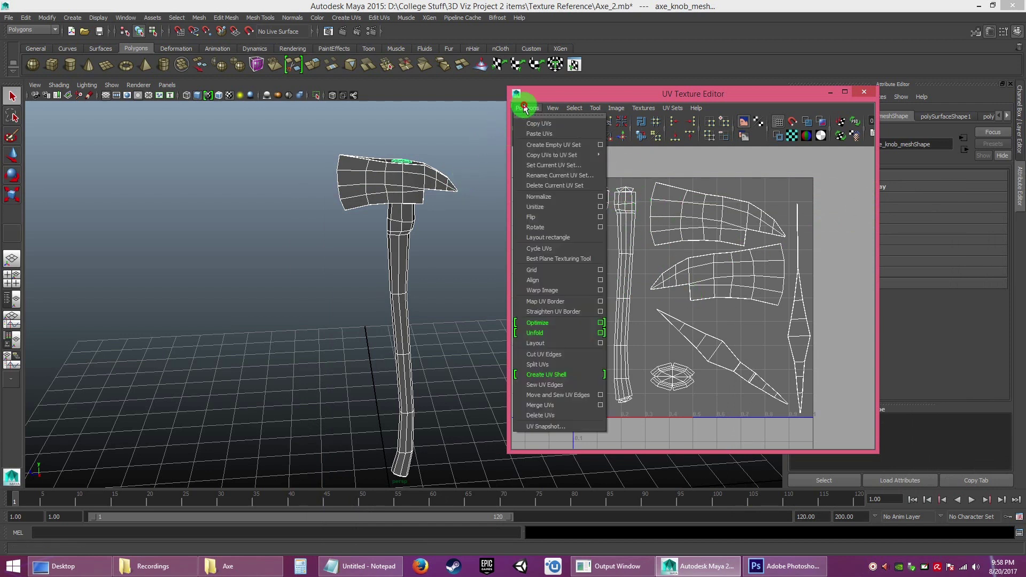
pyautogui.click(540, 426)
pyautogui.click(566, 353)
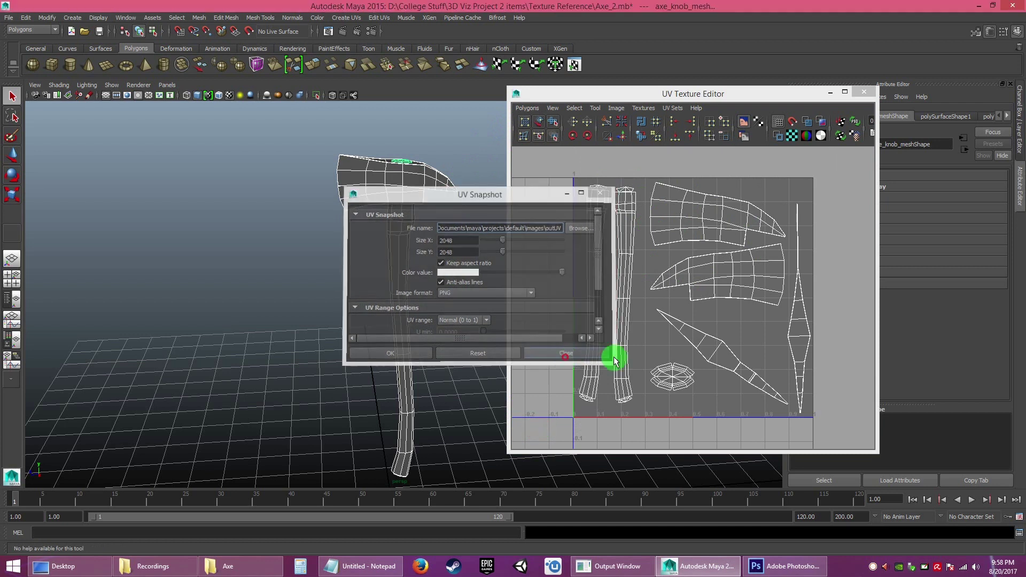
pyautogui.click(843, 272)
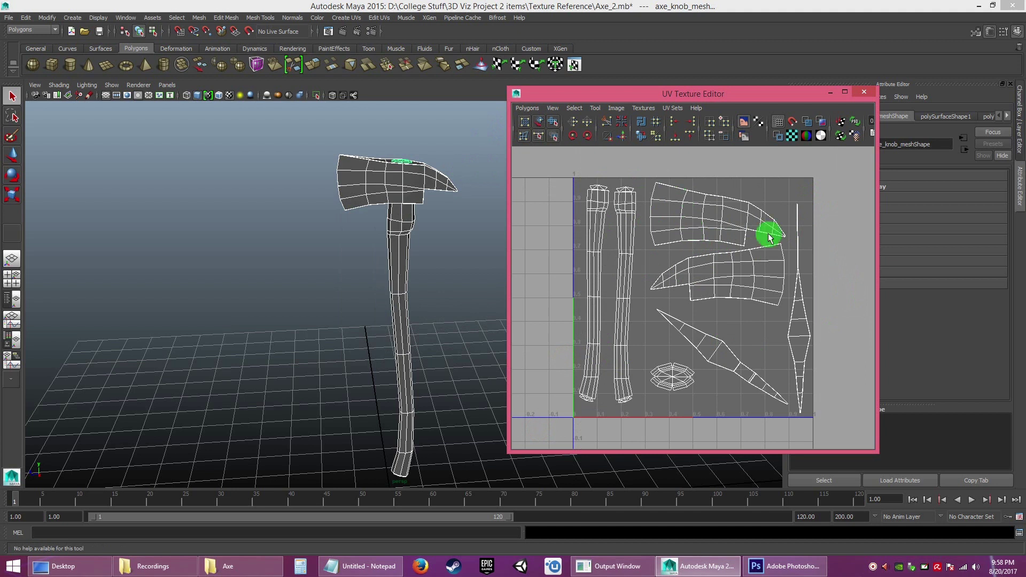
# Step: Close the UV Texture Editor and switch to Photoshop
pyautogui.click(864, 93)
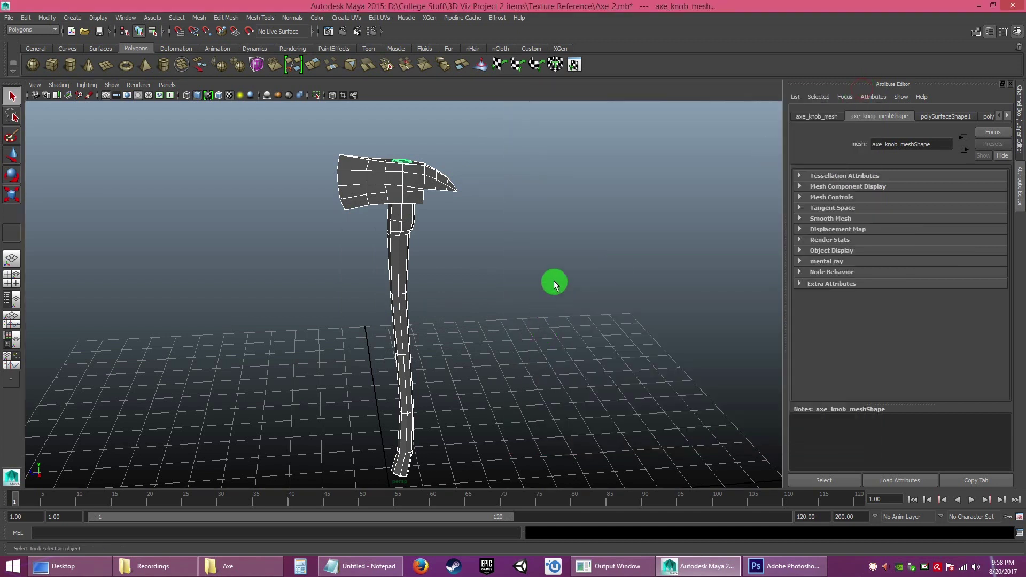
pyautogui.click(555, 282)
pyautogui.click(768, 565)
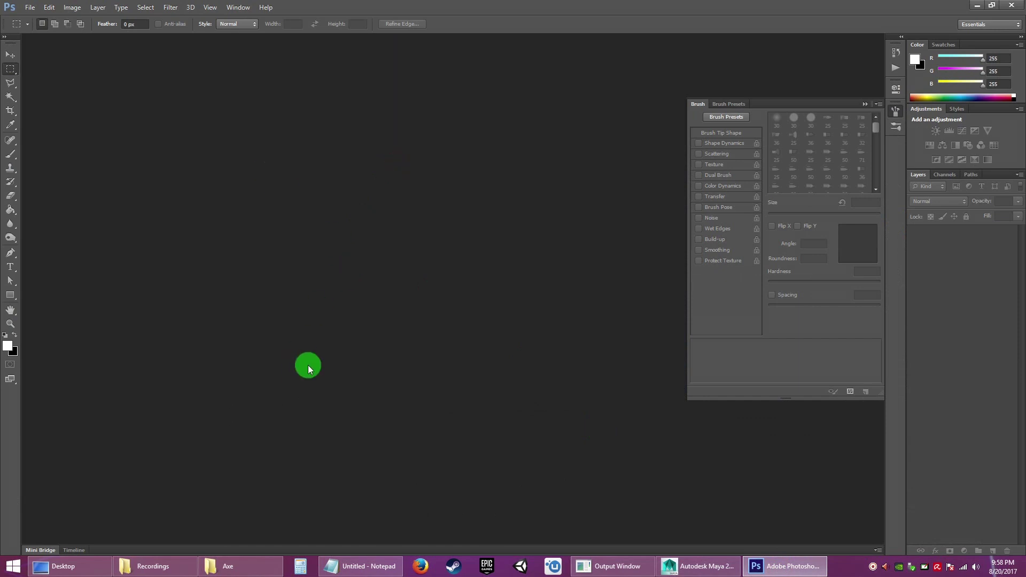
# Step: View the environment image from the Axe folder at full size
pyautogui.click(228, 566)
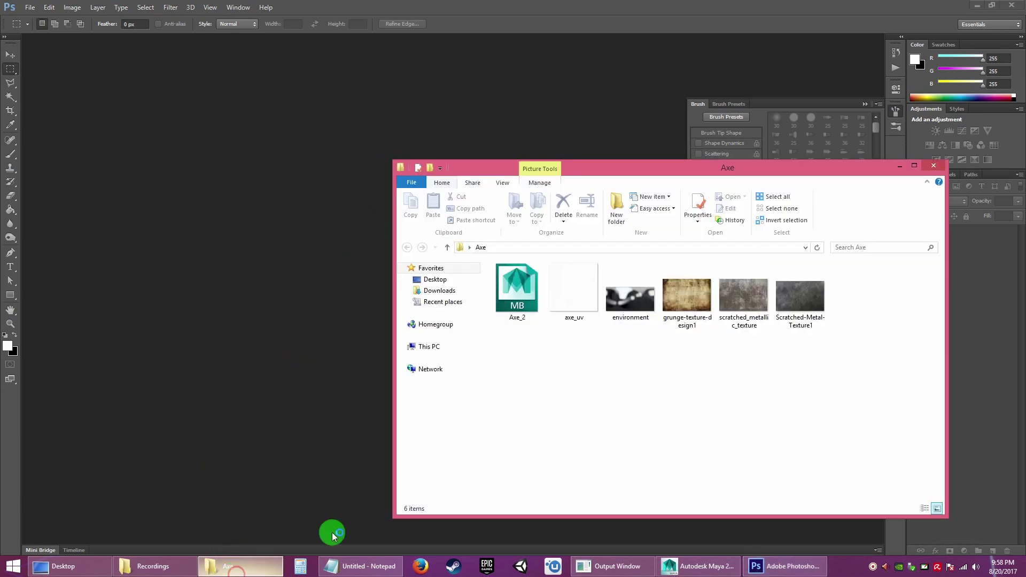
pyautogui.moveTo(636, 172); pyautogui.dragTo(509, 140)
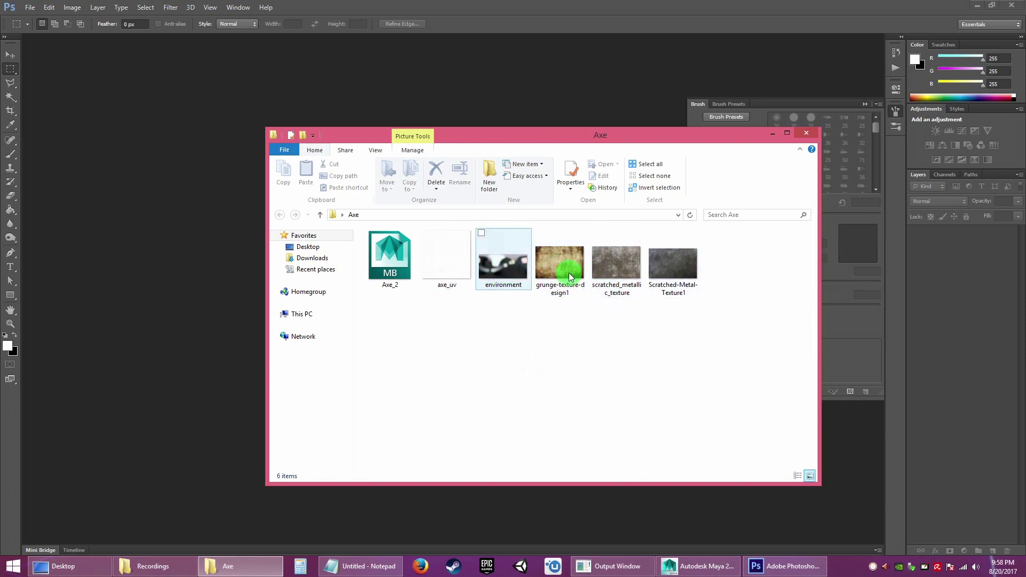
pyautogui.click(508, 272)
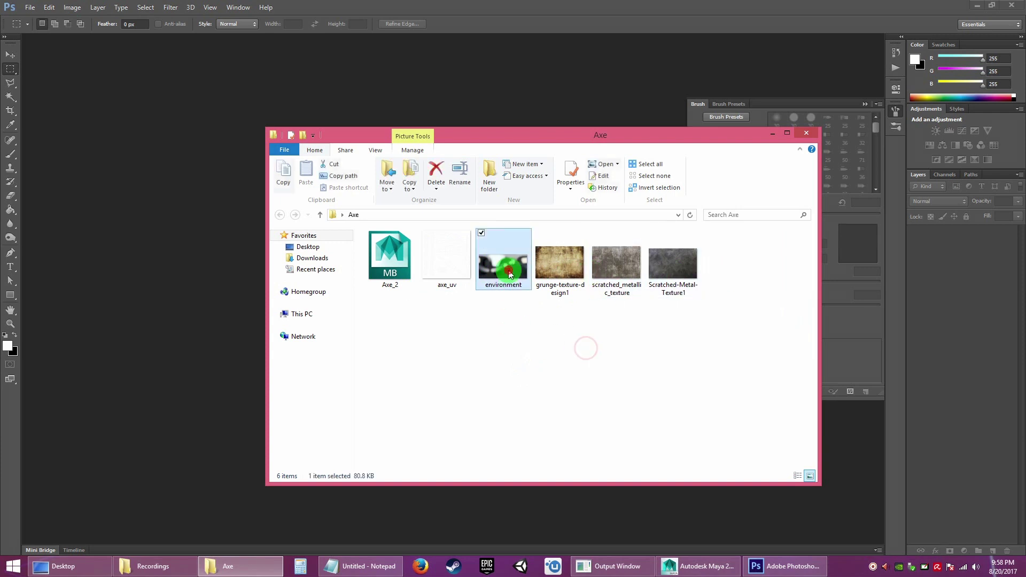
pyautogui.doubleClick(509, 272)
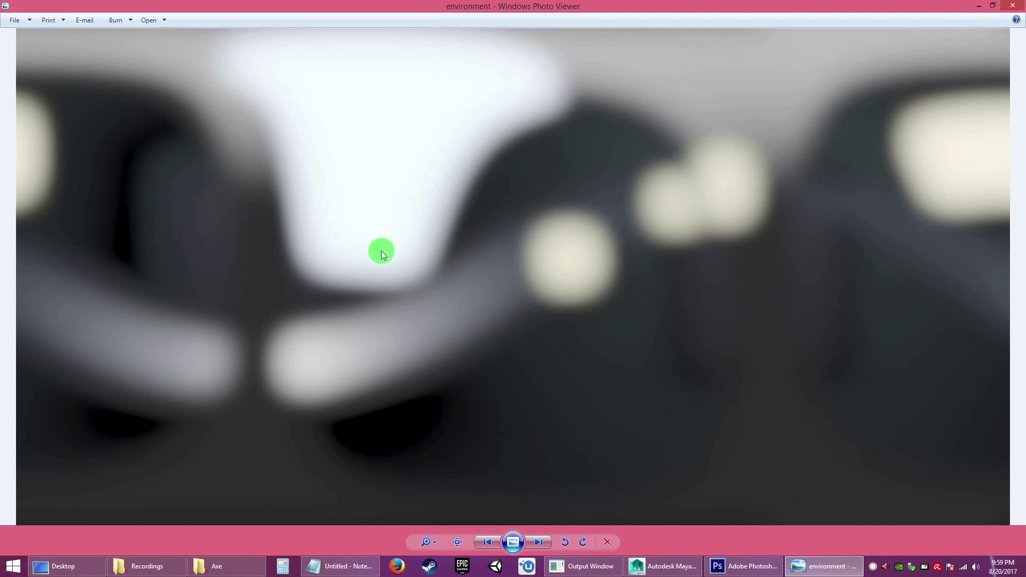
pyautogui.click(1014, 7)
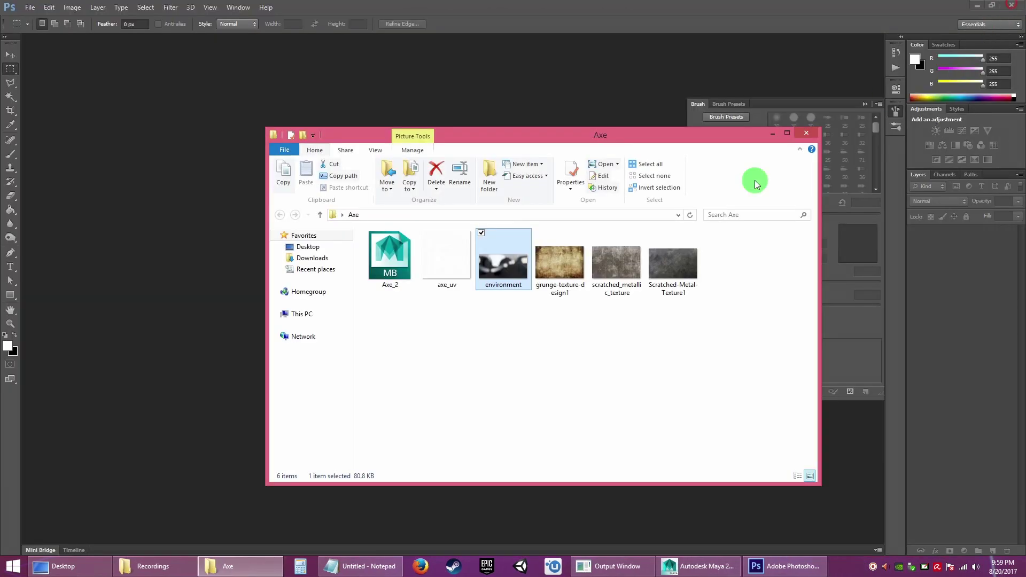
pyautogui.click(497, 352)
pyautogui.doubleClick(497, 266)
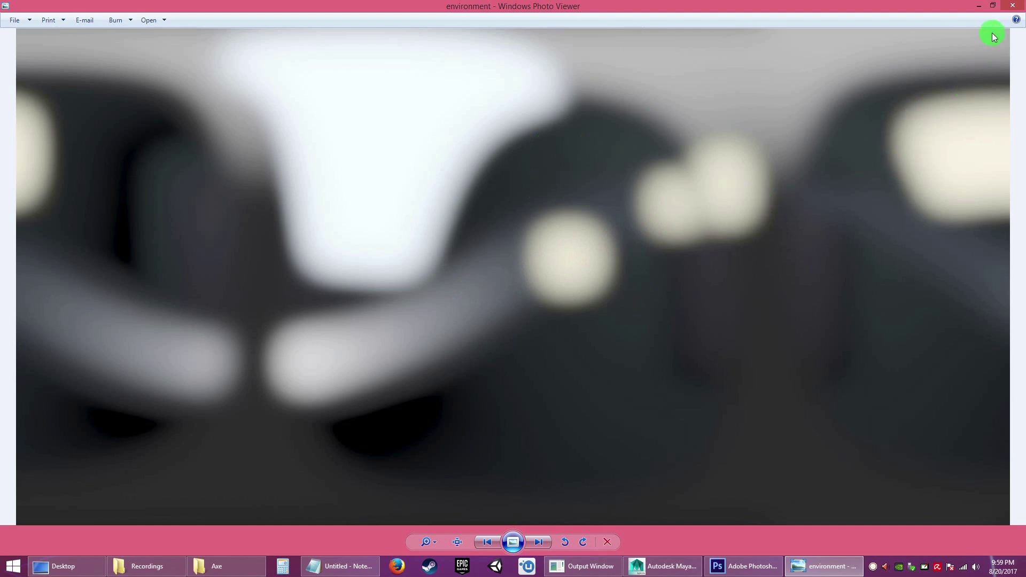
pyautogui.click(1014, 5)
# Step: Look through the grunge and scratched metal texture images in the Axe folder
pyautogui.click(633, 353)
pyautogui.doubleClick(555, 271)
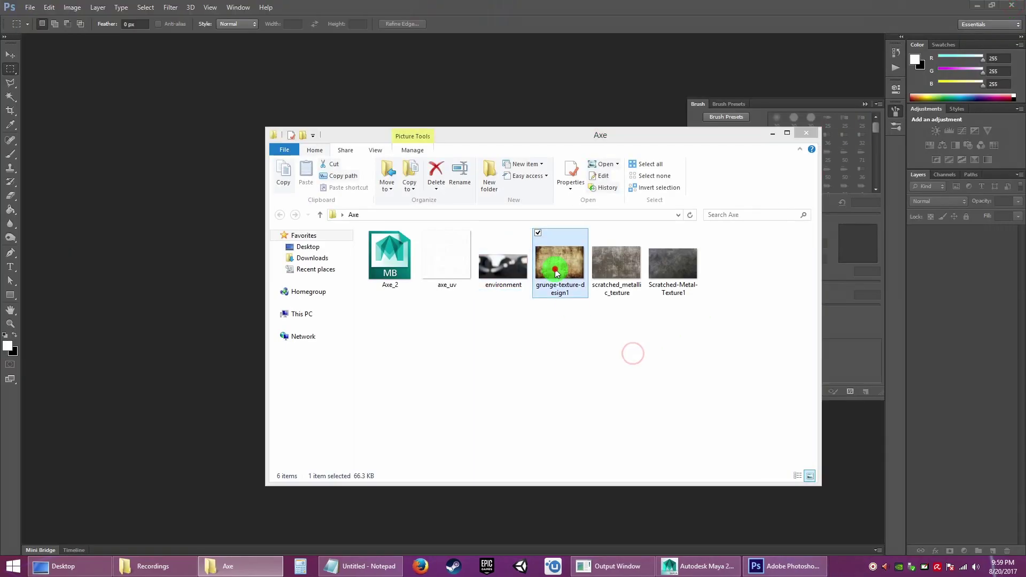
pyautogui.press('Right')
pyautogui.press('Right')
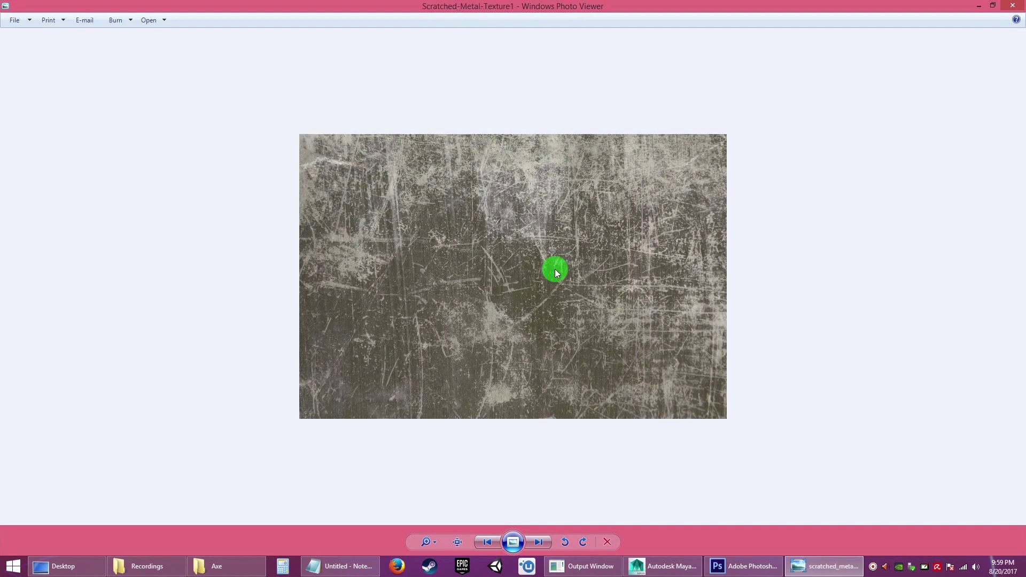
pyautogui.press('Right')
pyautogui.press('Right')
pyautogui.press('Right')
pyautogui.press('Right')
pyautogui.press('Right')
pyautogui.press('Right')
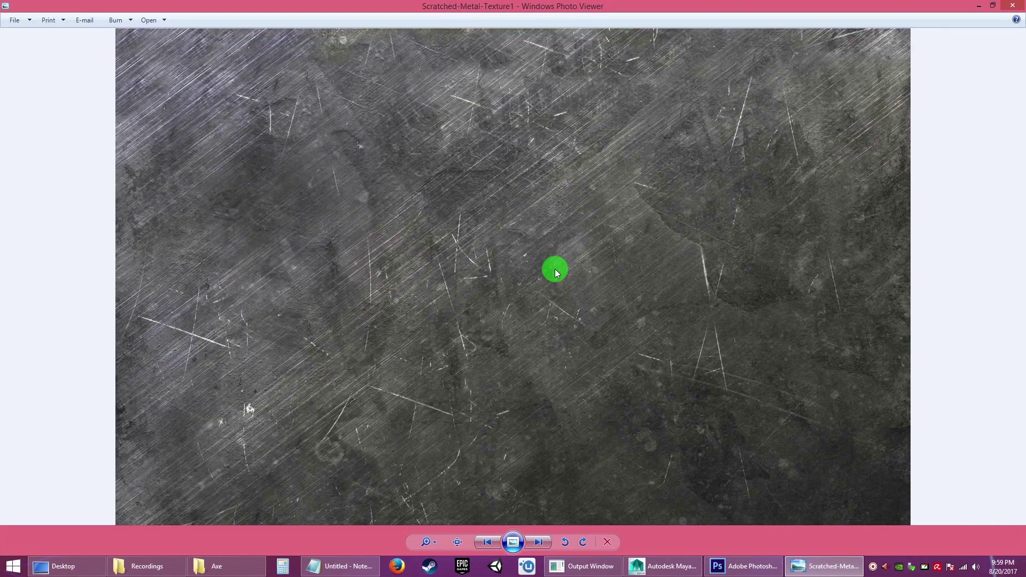
pyautogui.click(1012, 5)
# Step: Return to Photoshop and collapse the Brush panel
pyautogui.click(630, 327)
pyautogui.click(203, 259)
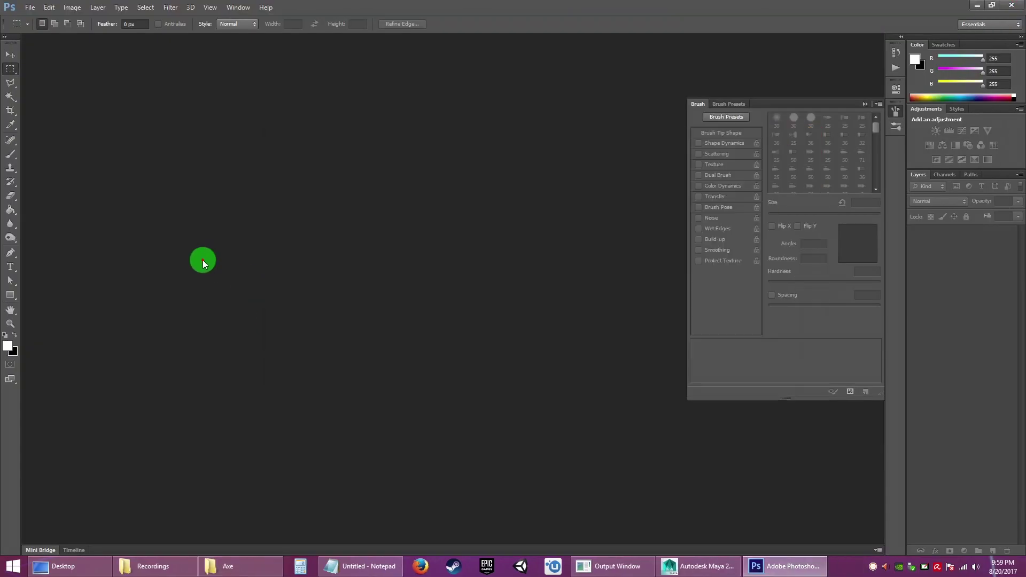
pyautogui.click(896, 110)
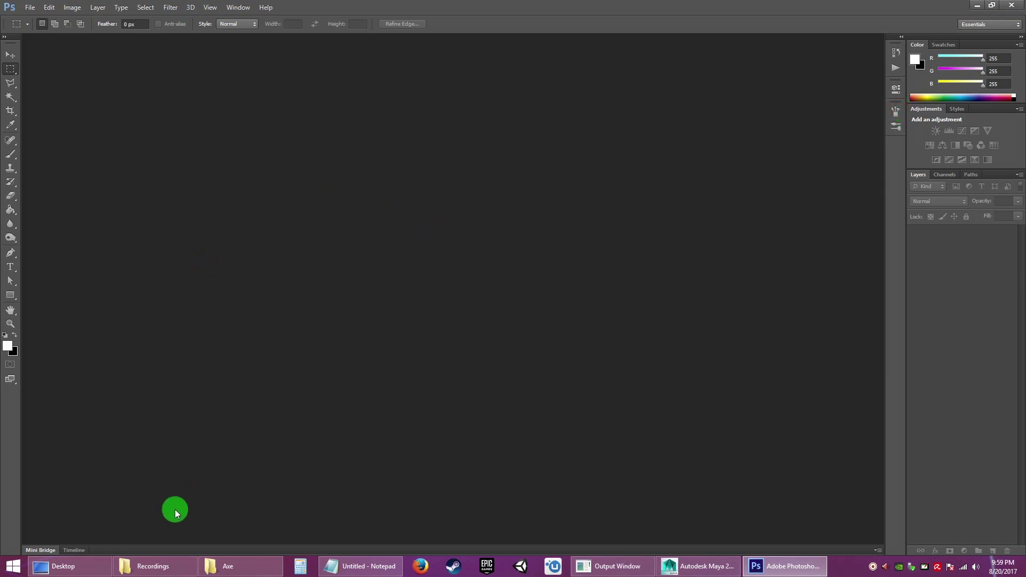
# Step: Open axe_uv from the Axe folder in Photoshop and rename its layer UV guide
pyautogui.click(241, 566)
pyautogui.click(448, 257)
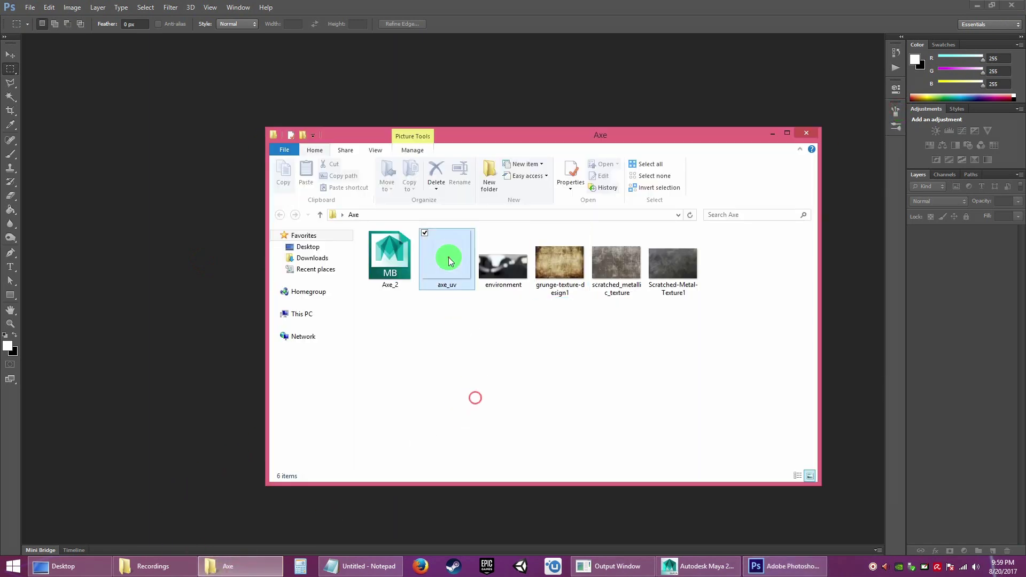
pyautogui.moveTo(447, 251); pyautogui.dragTo(169, 297)
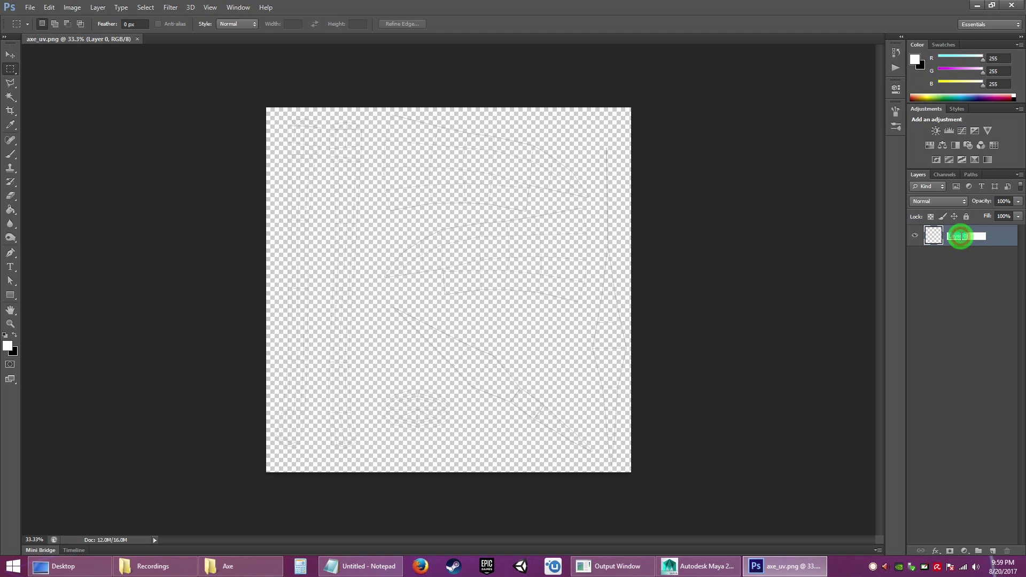
pyautogui.write('UV guide')
pyautogui.press('Return')
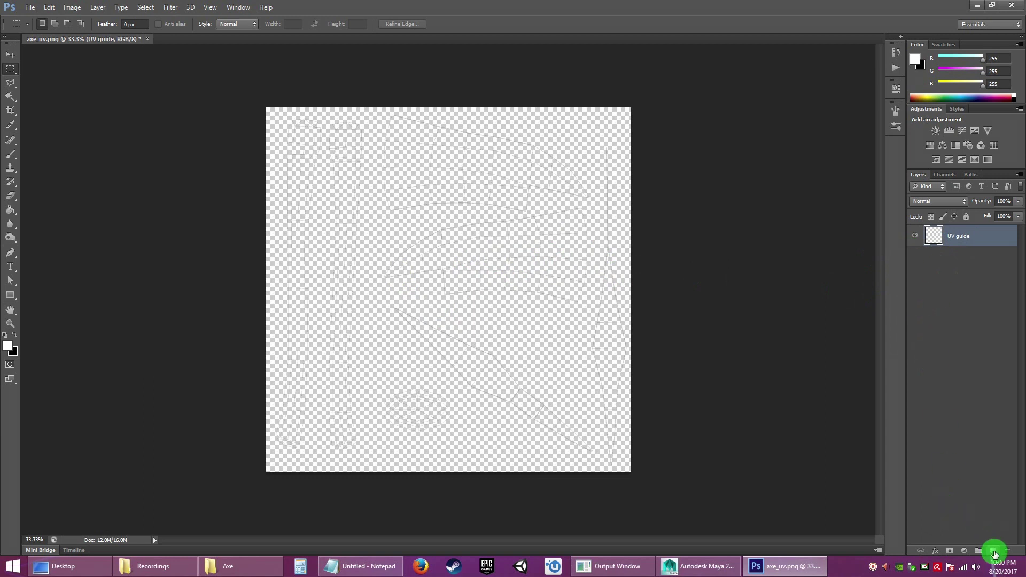
# Step: Add a new layer named BG beneath the UV guide layer
pyautogui.click(994, 551)
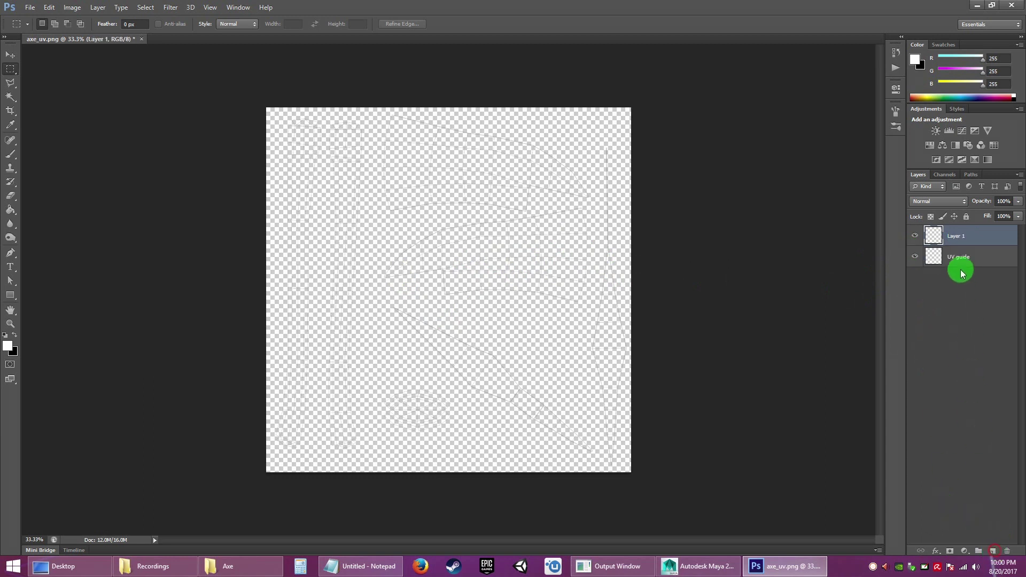
pyautogui.moveTo(954, 235); pyautogui.dragTo(954, 288)
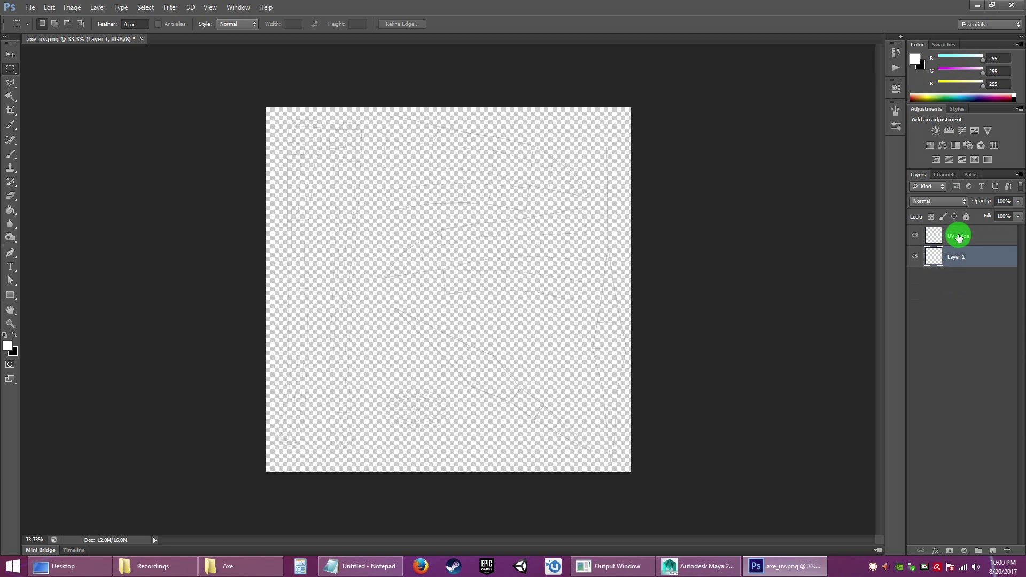
pyautogui.doubleClick(954, 256)
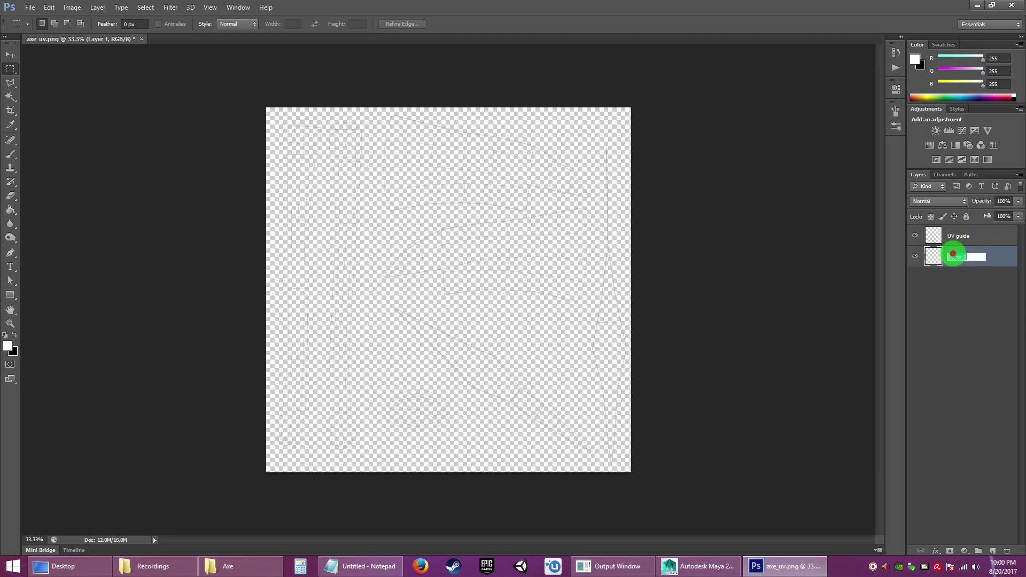
pyautogui.press('Return')
pyautogui.click(971, 291)
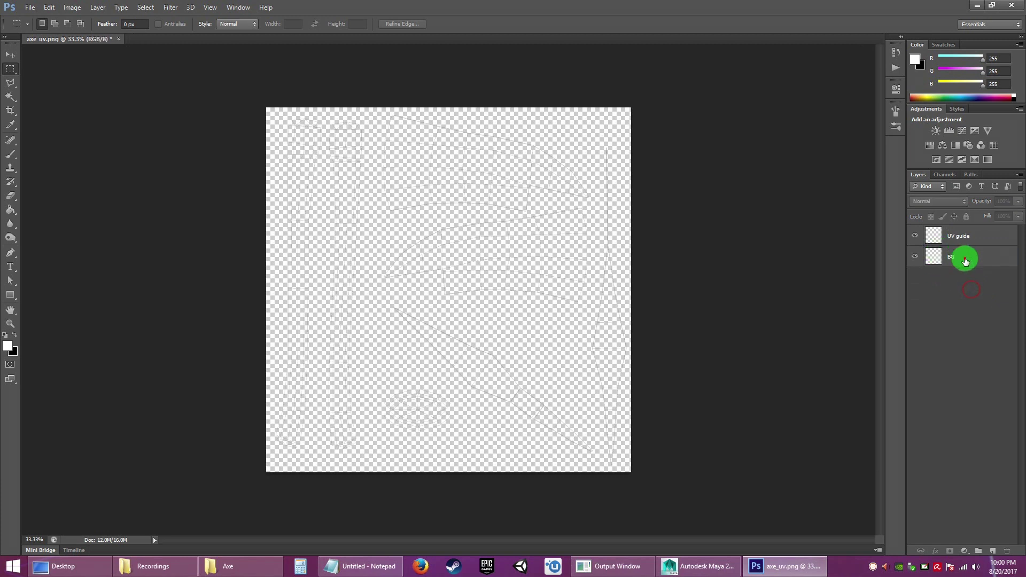
# Step: Fill the BG layer with black (000000) and lock the layer
pyautogui.click(965, 258)
pyautogui.click(14, 334)
pyautogui.click(7, 347)
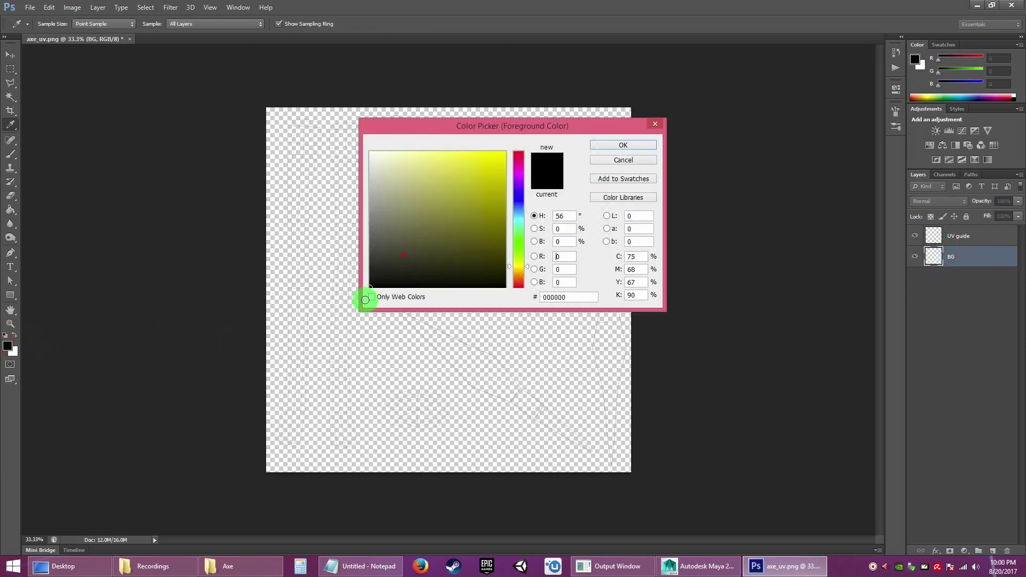
pyautogui.click(623, 147)
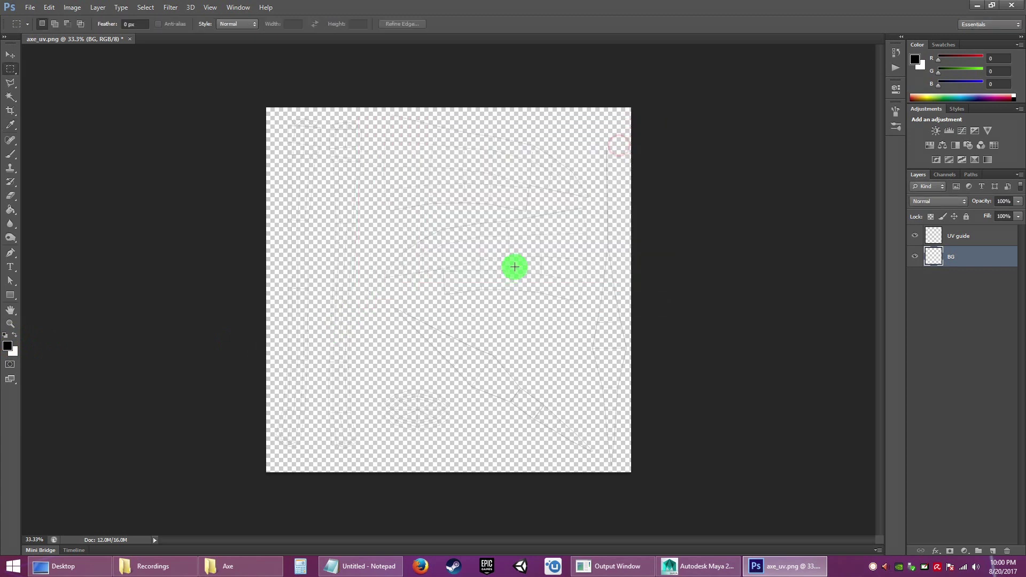
pyautogui.hotkey('alt', 'BackSpace')
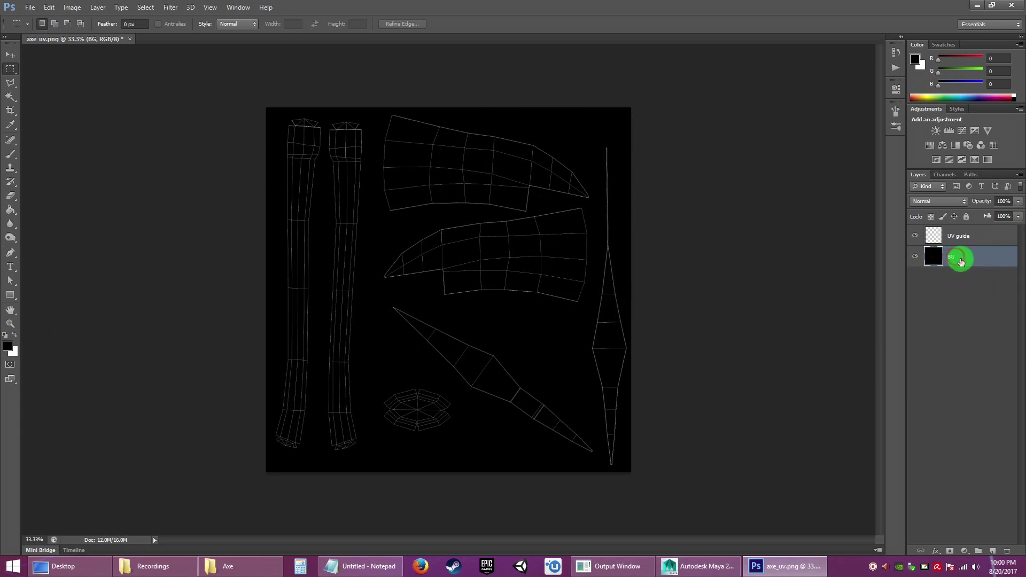
pyautogui.click(966, 216)
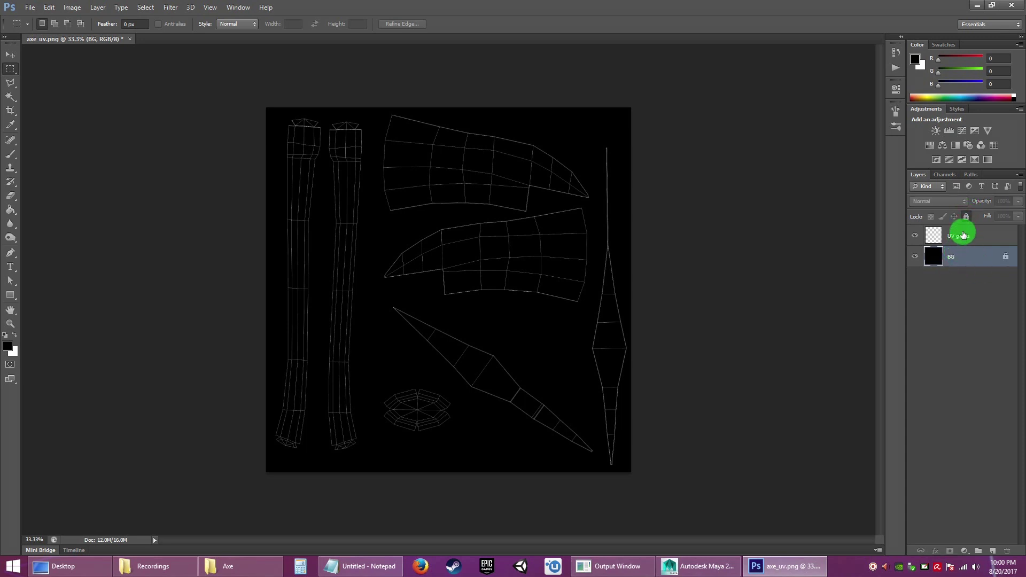
# Step: Select the UV guide layer and examine the lower axe-head shell's wireframe lines at about 160% zoom
pyautogui.click(974, 237)
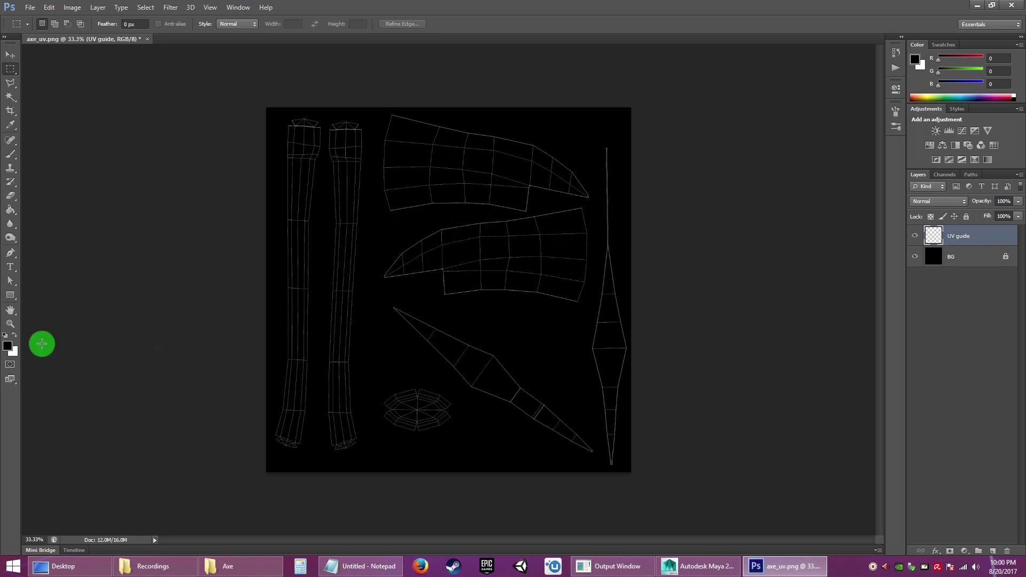
pyautogui.click(10, 324)
pyautogui.moveTo(458, 237); pyautogui.dragTo(526, 307)
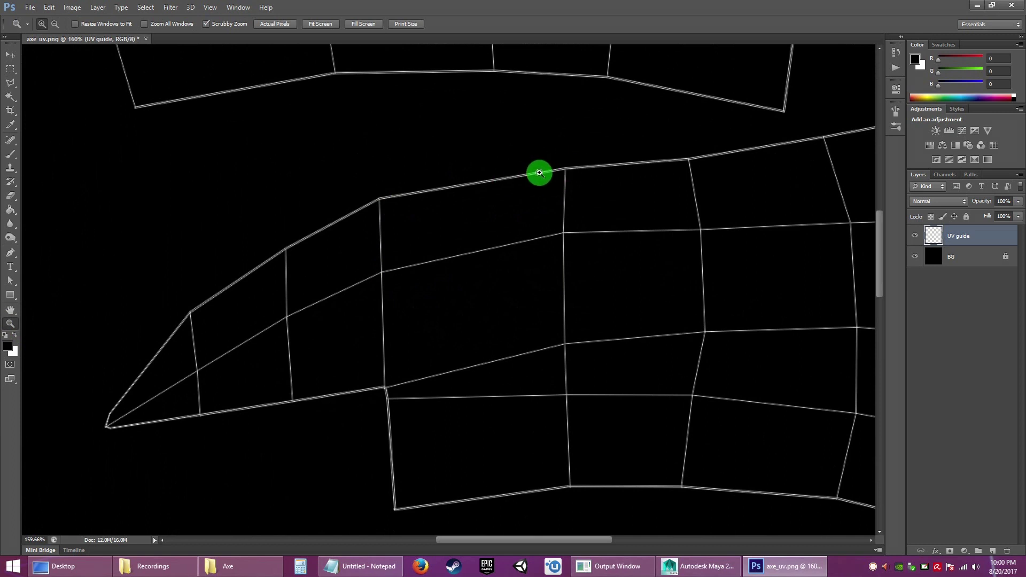
# Step: Brighten the UV guide layer's wireframe with a Hue/Saturation adjustment, setting Lightness to +100
pyautogui.rightClick(539, 173)
pyautogui.click(559, 179)
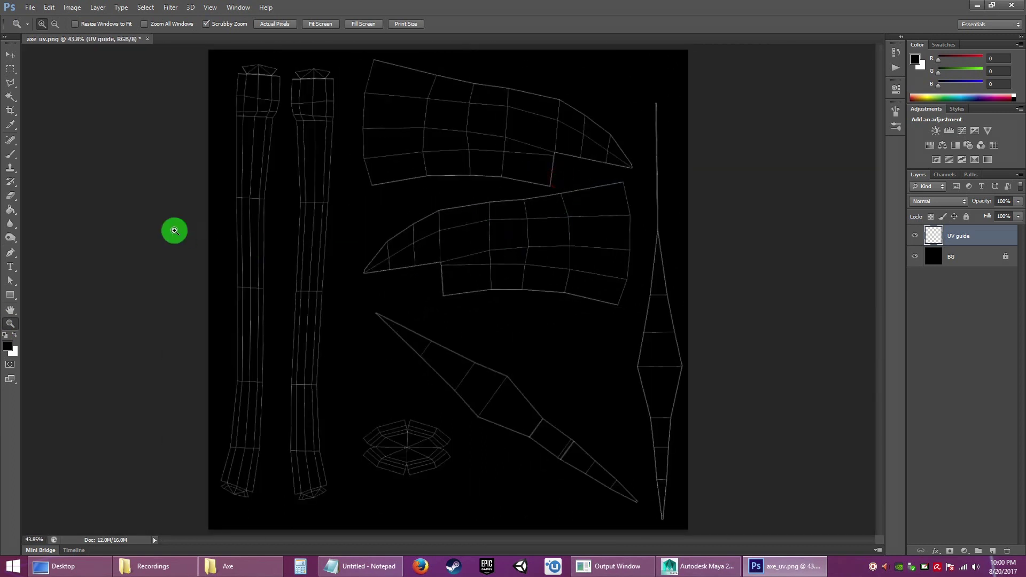
pyautogui.click(11, 55)
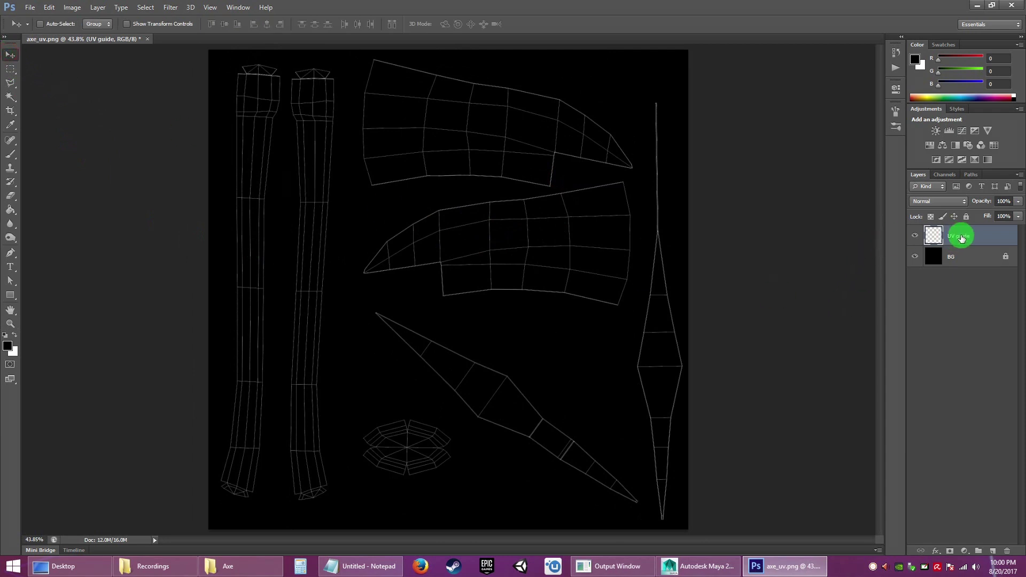
pyautogui.click(951, 236)
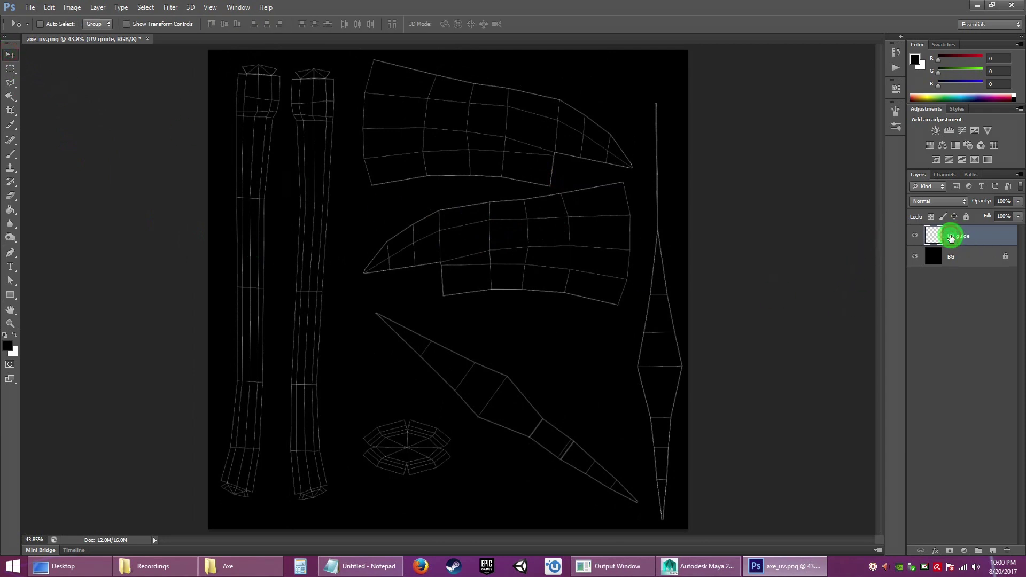
pyautogui.click(73, 7)
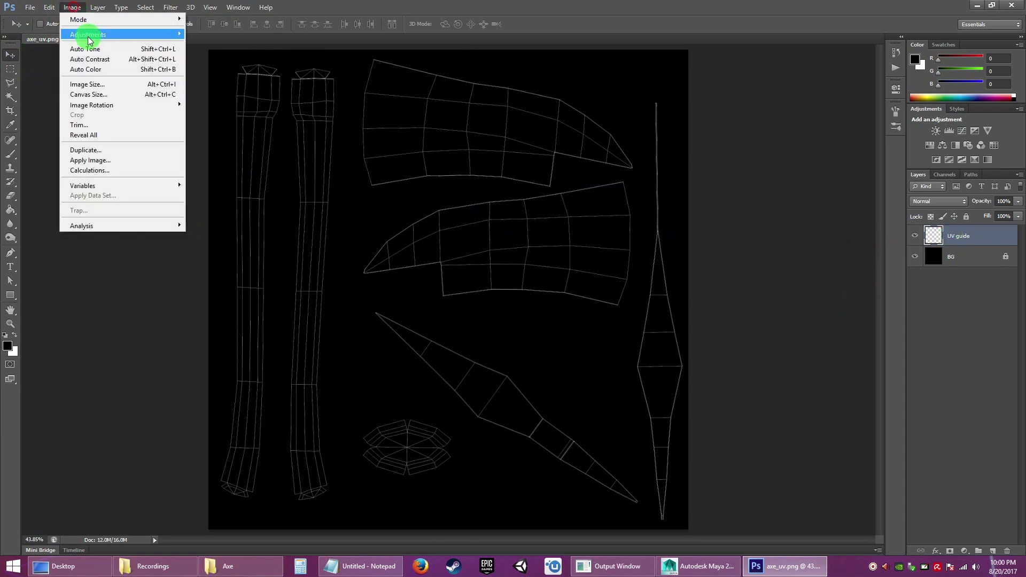
pyautogui.moveTo(88, 38)
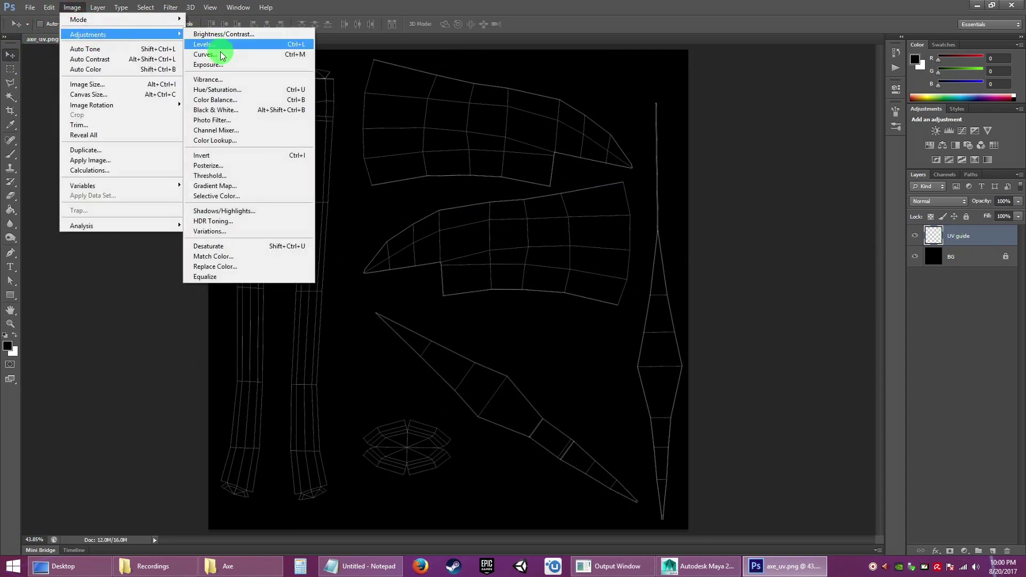
pyautogui.moveTo(700, 151); pyautogui.dragTo(524, 134)
pyautogui.moveTo(575, 258); pyautogui.dragTo(673, 262)
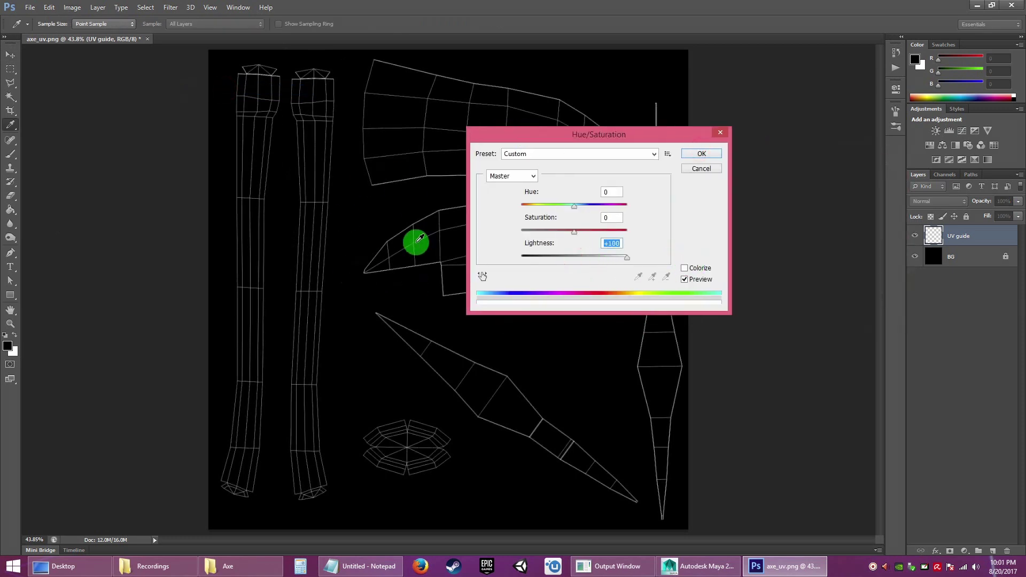
pyautogui.click(699, 154)
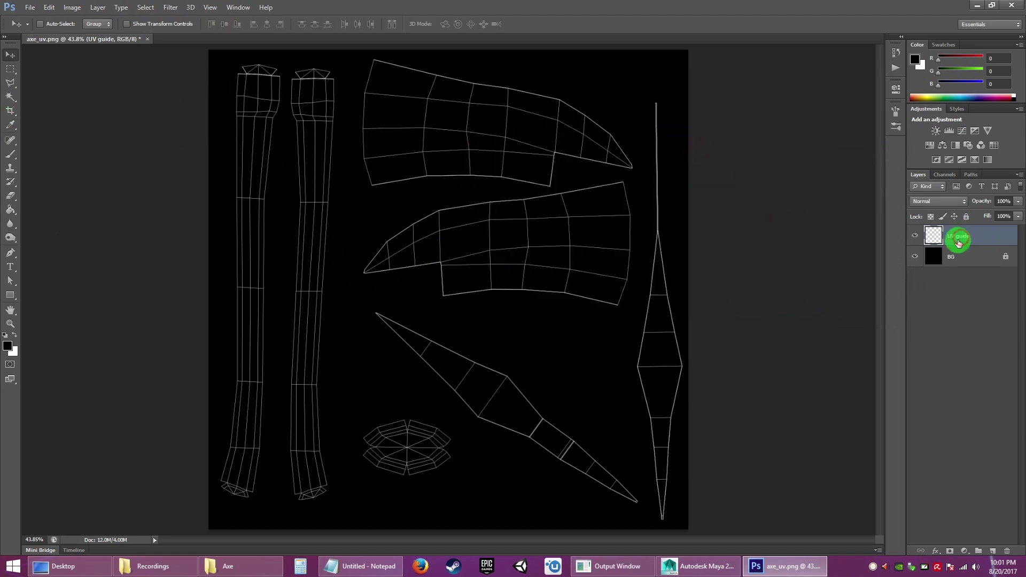
# Step: Duplicate the UV guide layer to strengthen its lines, and select the copy
pyautogui.moveTo(963, 236); pyautogui.dragTo(993, 551)
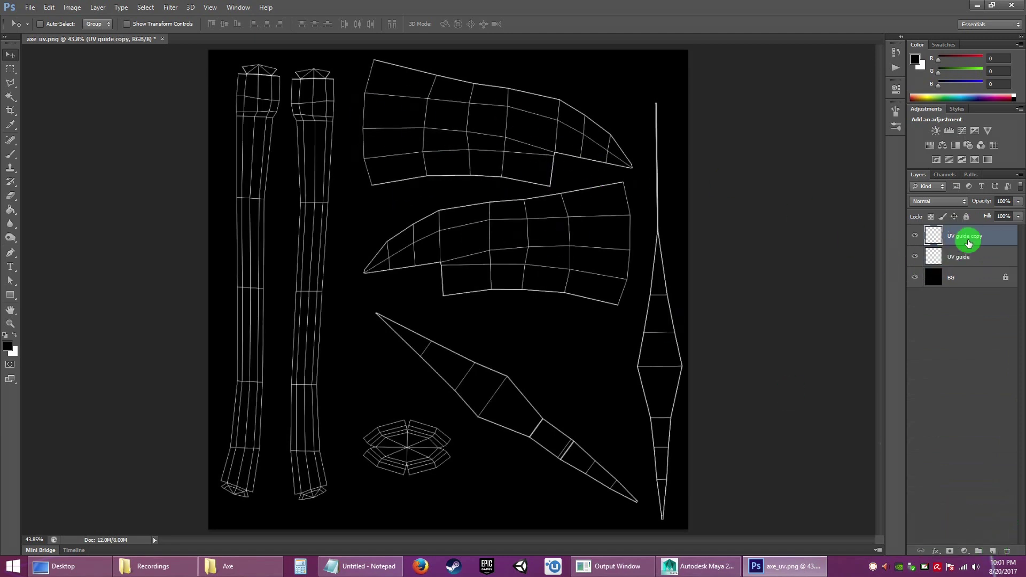
pyautogui.keyDown('shift'); pyautogui.click(966, 256); pyautogui.keyUp('shift')
pyautogui.rightClick(967, 256)
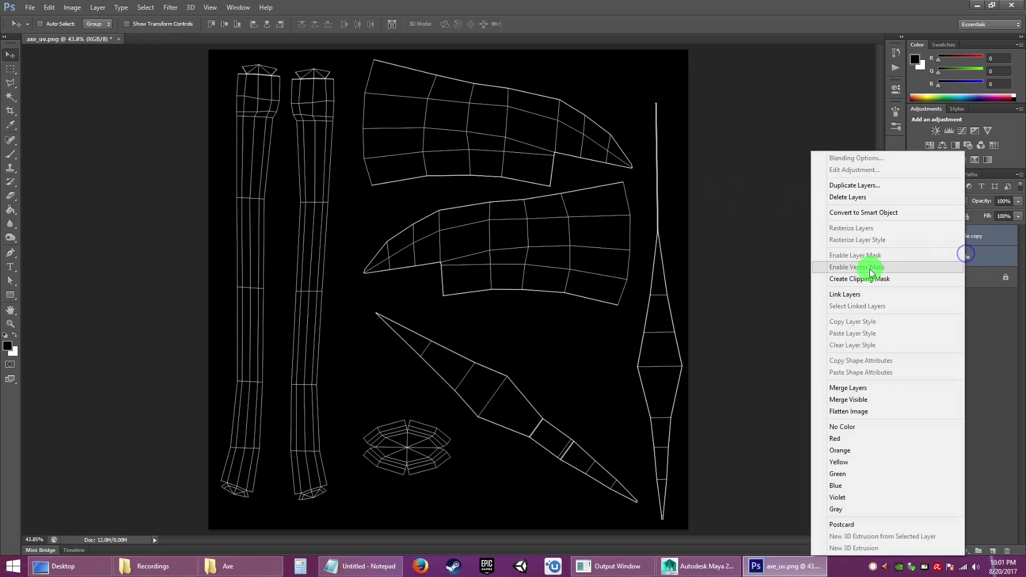
pyautogui.click(989, 344)
pyautogui.click(968, 236)
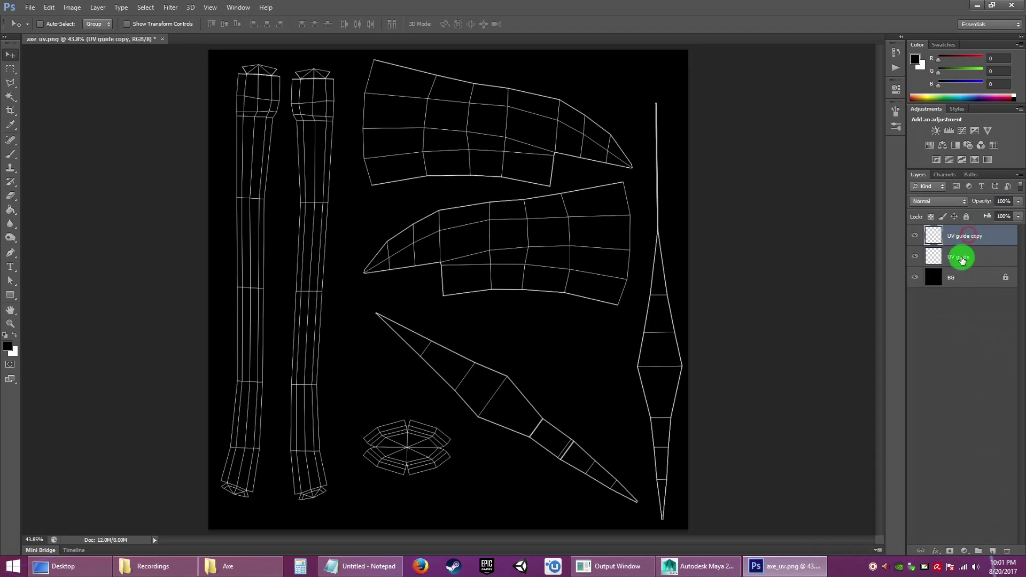
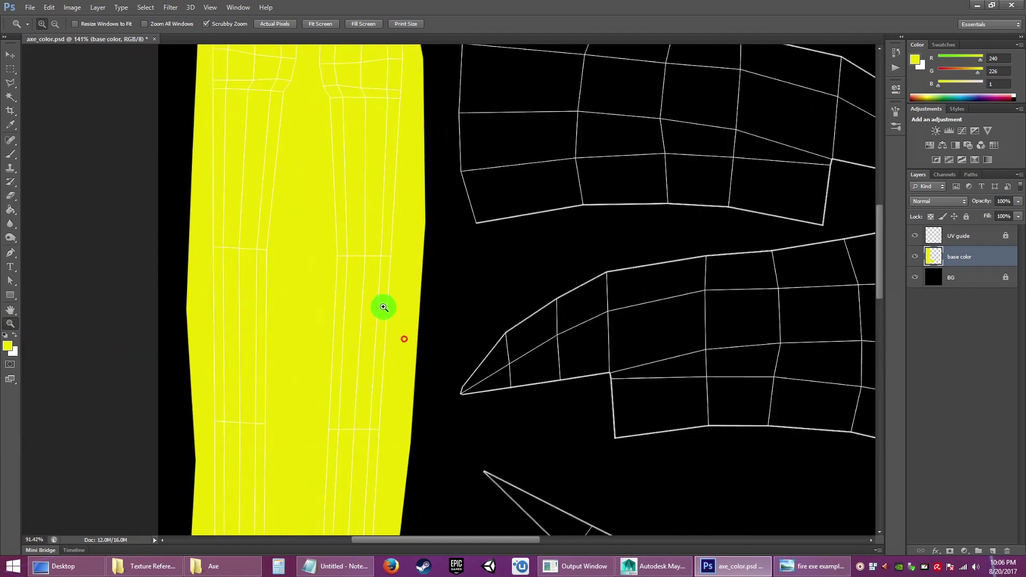
# Step: On the base color layer, fill the pointed tip of the lower axe-head shell with yellow, following its UV outline exactly
pyautogui.rightClick(373, 239)
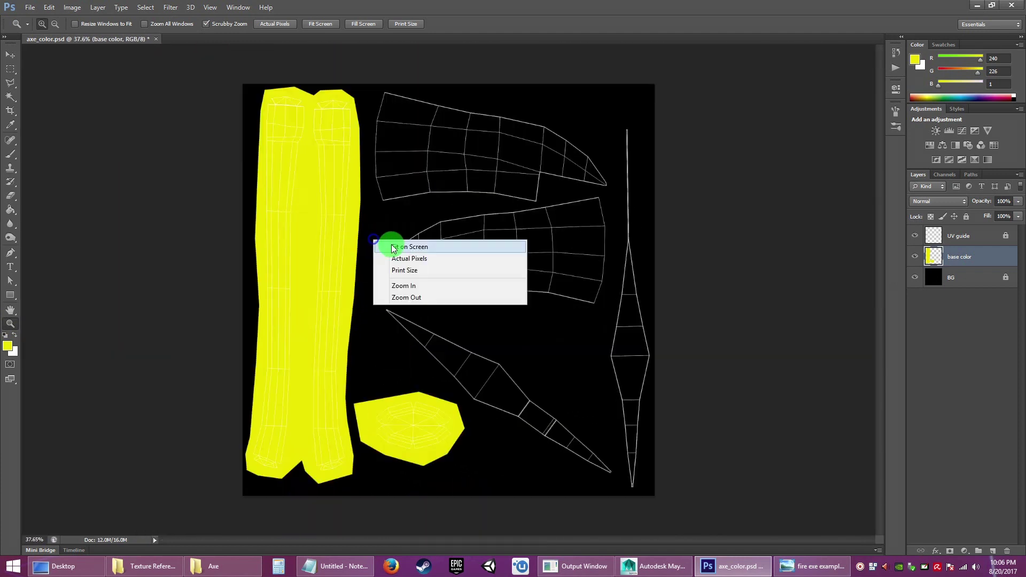
pyautogui.click(385, 244)
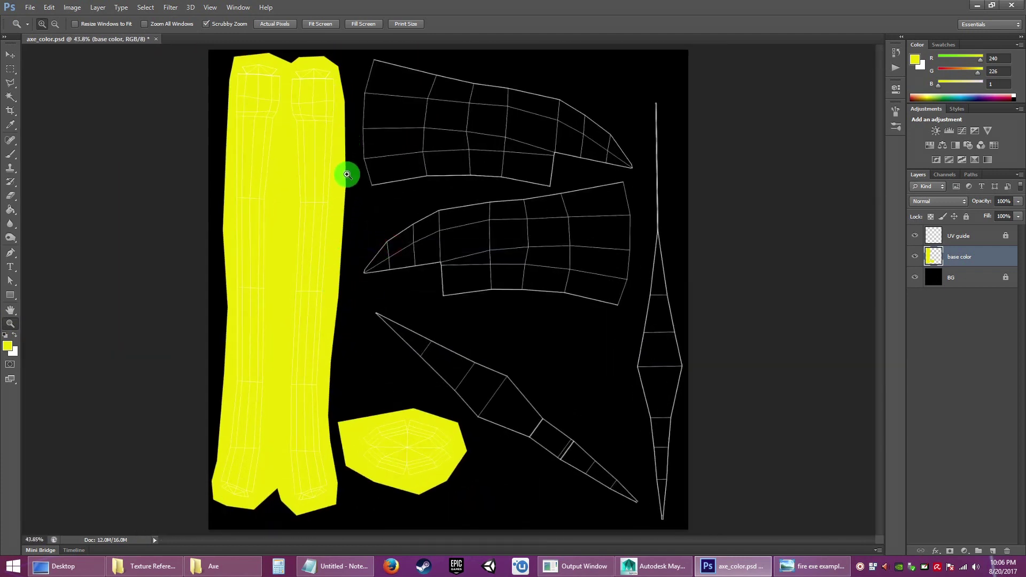
pyautogui.moveTo(298, 283); pyautogui.dragTo(359, 351)
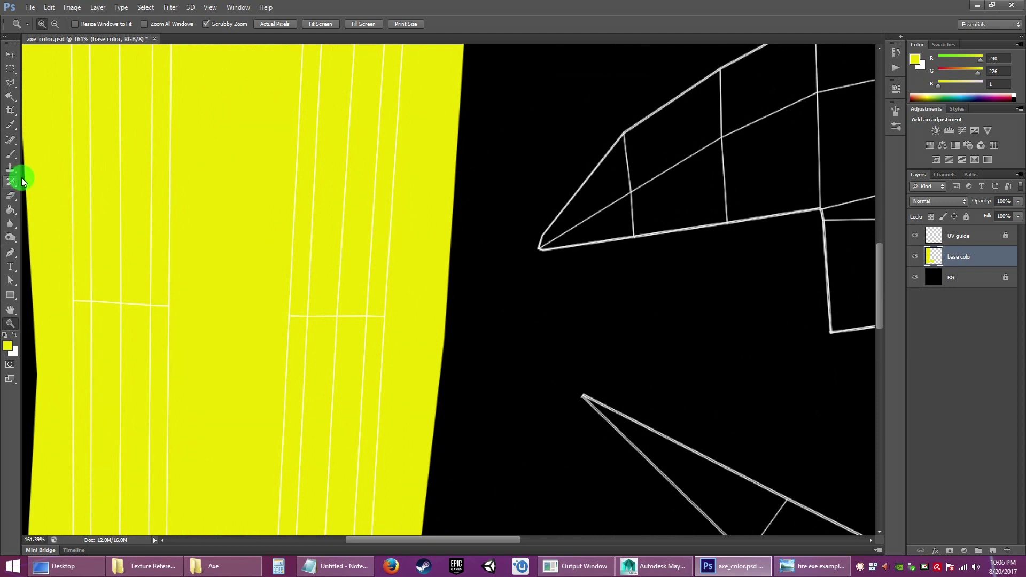
pyautogui.click(10, 83)
pyautogui.click(637, 236)
pyautogui.click(542, 252)
pyautogui.click(539, 249)
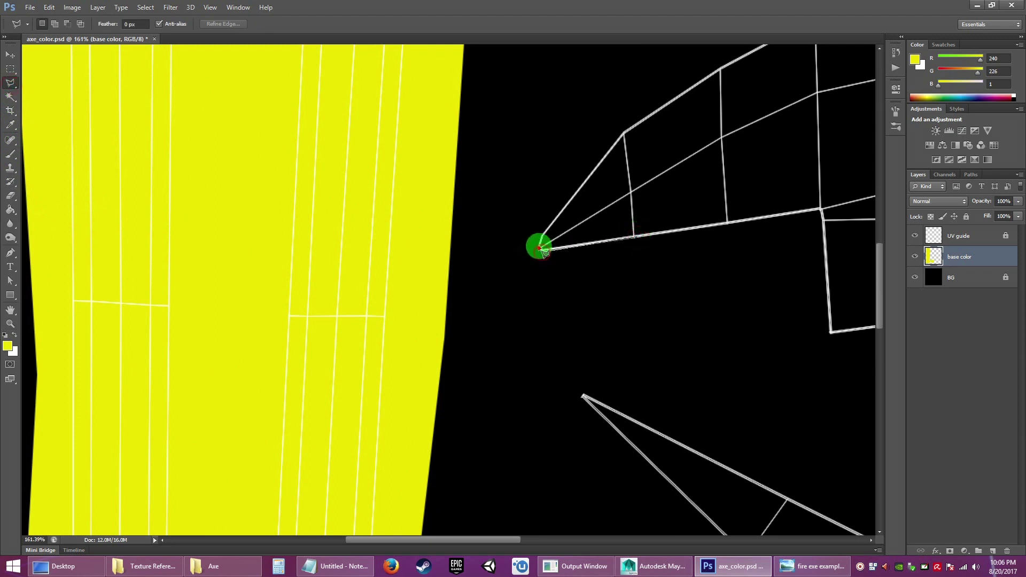
pyautogui.click(624, 133)
pyautogui.doubleClick(653, 113)
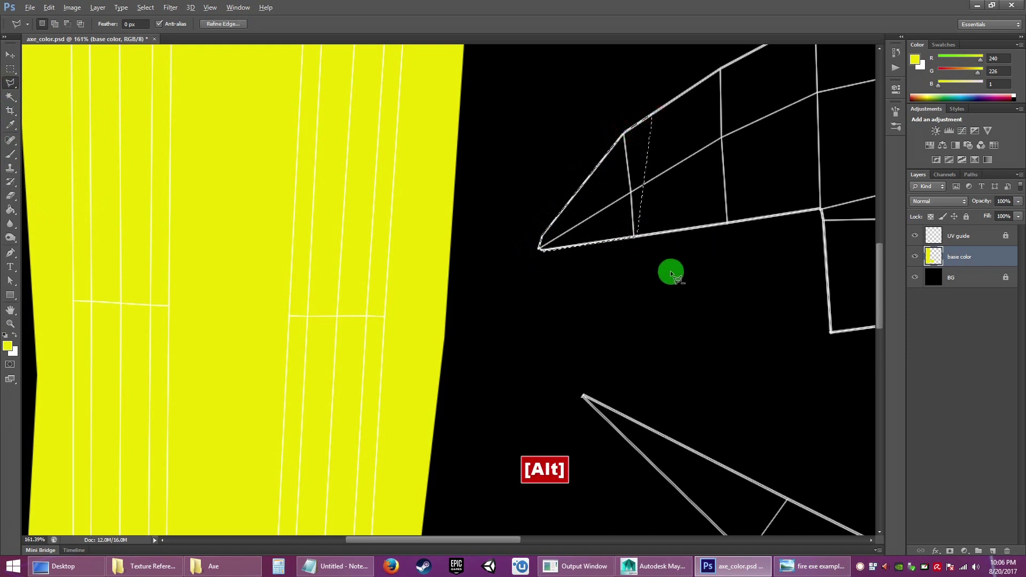
pyautogui.hotkey('alt', 'BackSpace')
pyautogui.click(604, 207)
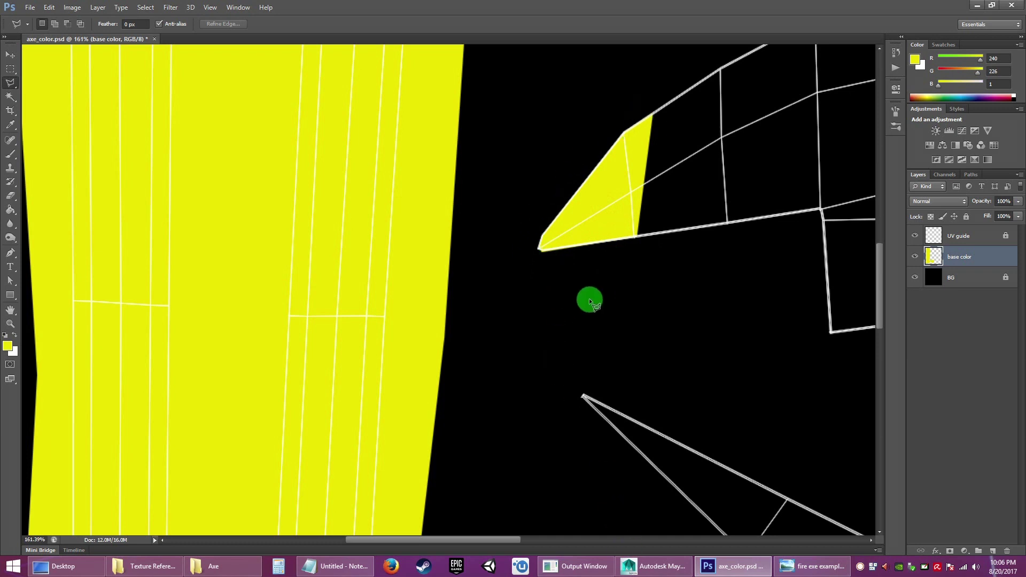
# Step: Fill the same shell tip with yellow again, using a polygonal selection that extends slightly past the UV outline
pyautogui.click(640, 241)
pyautogui.click(633, 123)
pyautogui.doubleClick(652, 111)
pyautogui.hotkey('alt', 'BackSpace')
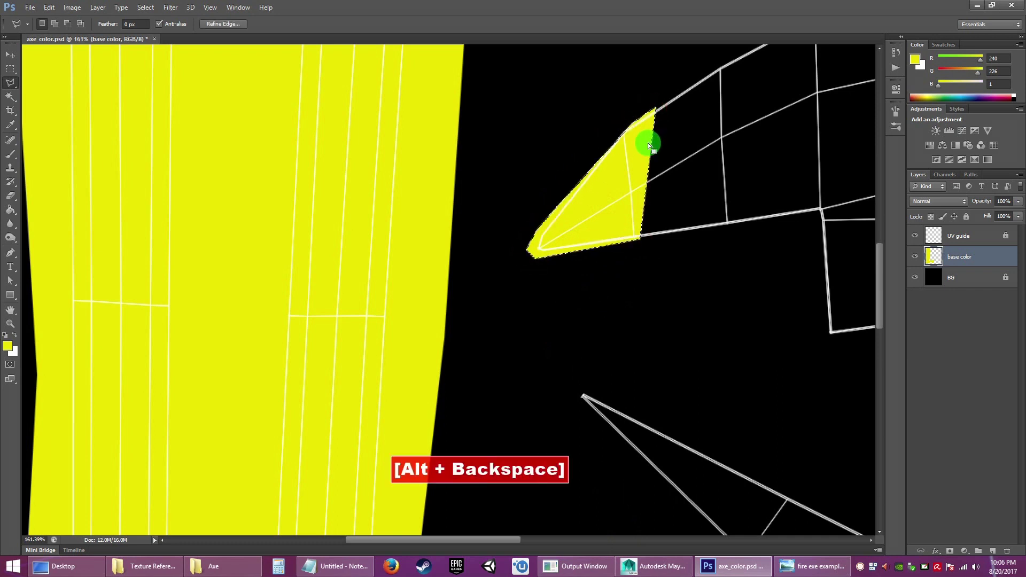
pyautogui.click(627, 173)
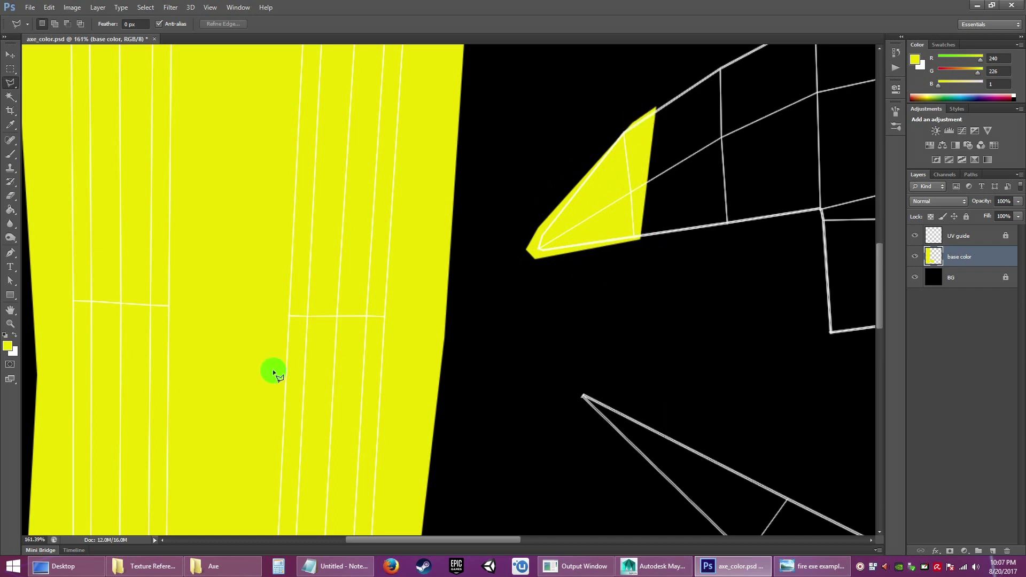
# Step: Delete the yellow test fill from the tip of the lower axe-head shell and deselect
pyautogui.click(8, 322)
pyautogui.moveTo(603, 294)
pyautogui.mouseDown()
pyautogui.moveTo(589, 269)
pyautogui.moveTo(553, 246)
pyautogui.moveTo(590, 290)
pyautogui.mouseUp()
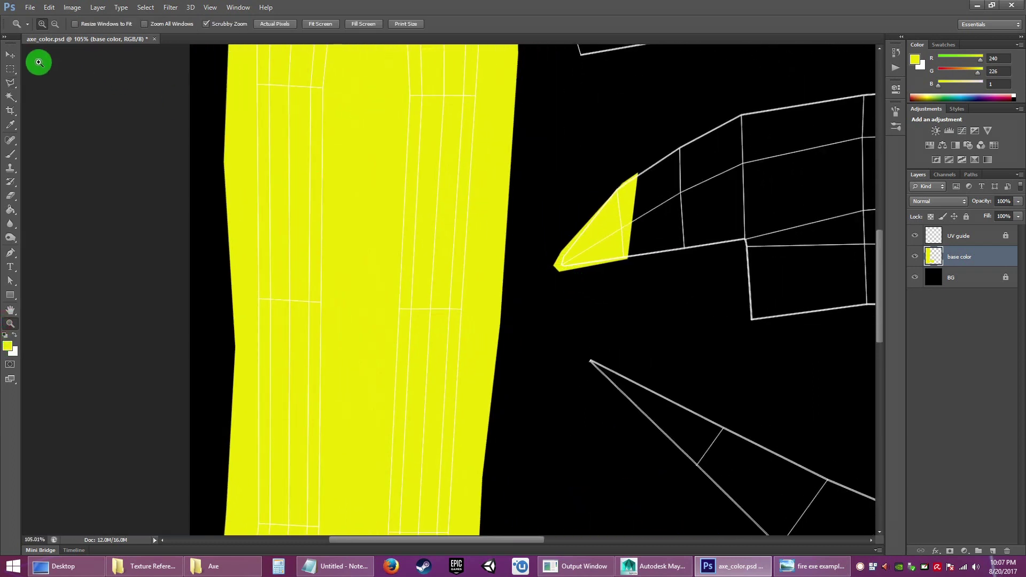
pyautogui.click(9, 68)
pyautogui.moveTo(537, 151); pyautogui.dragTo(710, 323)
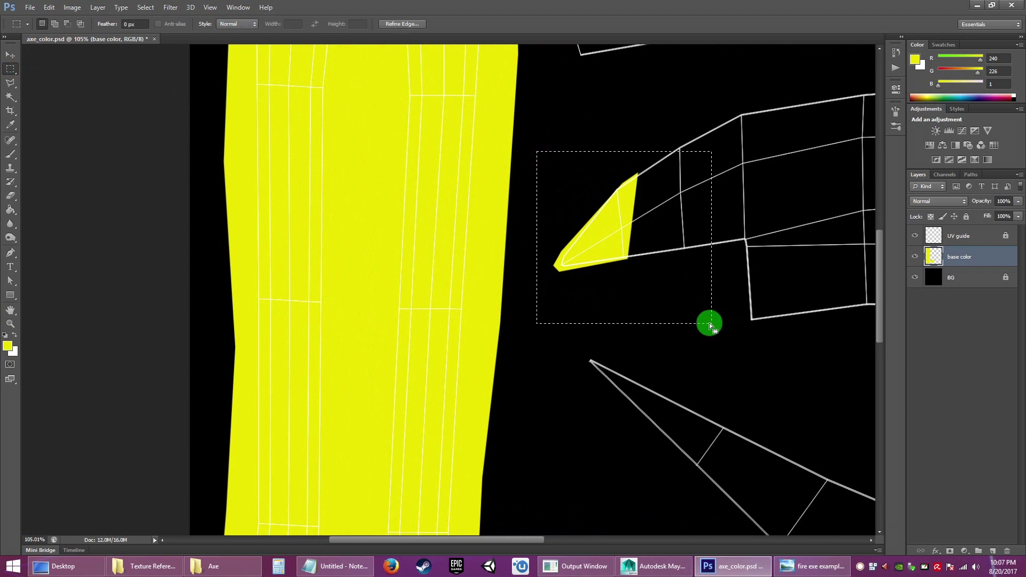
pyautogui.press('Delete')
pyautogui.click(627, 255)
pyautogui.click(11, 83)
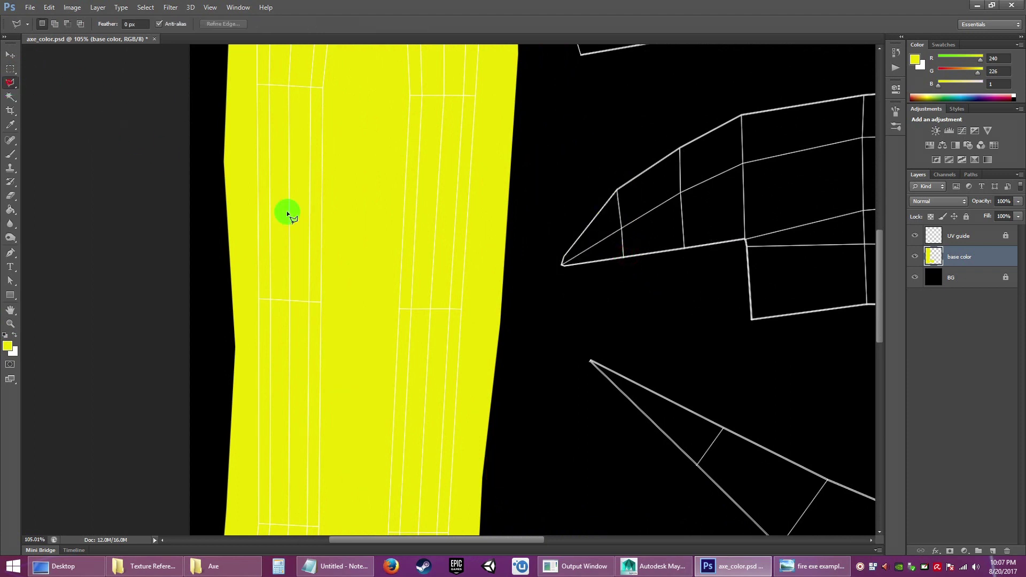
pyautogui.click(9, 324)
pyautogui.moveTo(486, 358)
pyautogui.mouseDown()
pyautogui.moveTo(435, 311)
pyautogui.moveTo(449, 326)
pyautogui.mouseUp()
pyautogui.press('space')
pyautogui.moveTo(544, 354); pyautogui.dragTo(511, 304)
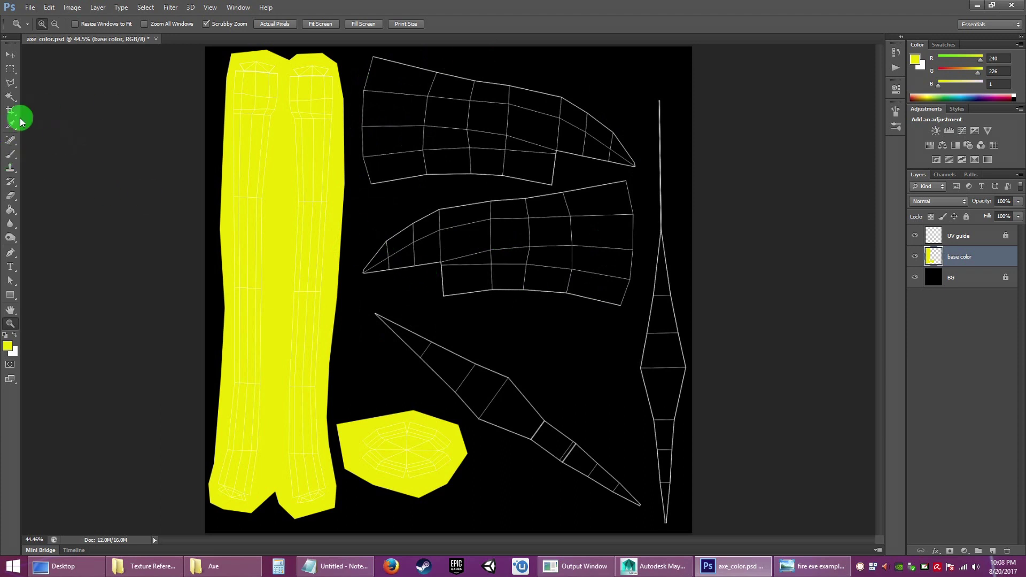
pyautogui.click(11, 83)
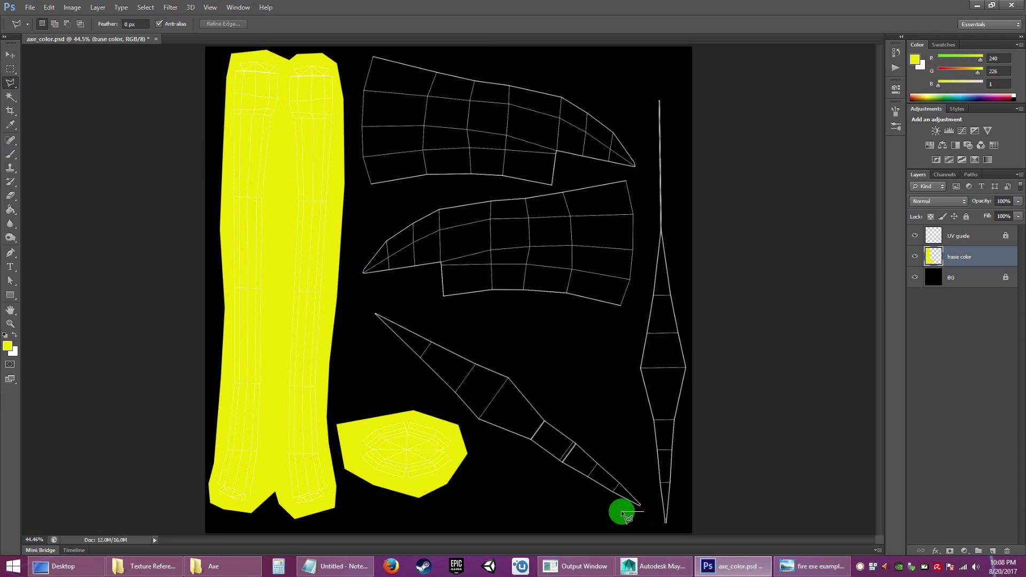
pyautogui.click(601, 405)
pyautogui.click(615, 473)
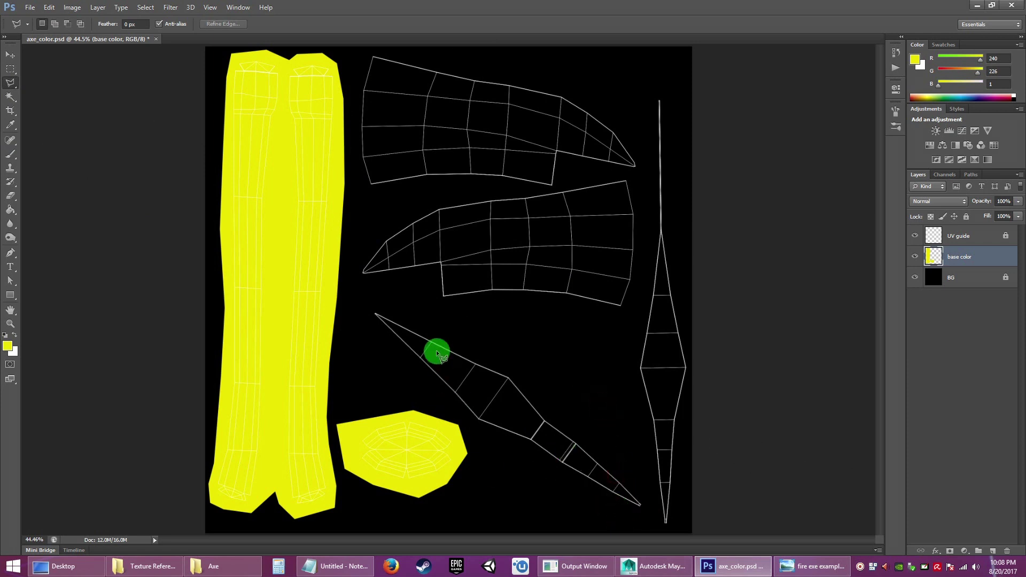
# Step: Switch to Maya, select the axe blade mesh and display its shells in the UV Texture Editor
pyautogui.click(653, 567)
pyautogui.click(382, 179)
pyautogui.click(575, 65)
pyautogui.scroll(3, 682, 352)
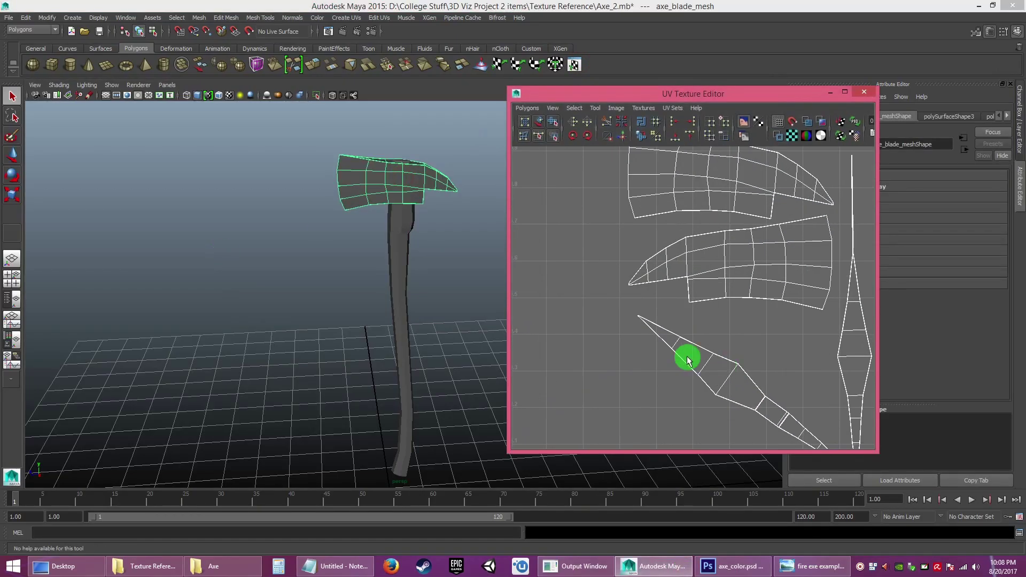
# Step: Select individual faces at the ends of the blade's narrow shells to see which parts of the axe head they cover
pyautogui.moveTo(393, 208); pyautogui.dragTo(449, 323)
pyautogui.rightClick(699, 342)
pyautogui.click(702, 366)
pyautogui.click(683, 354)
pyautogui.moveTo(411, 326); pyautogui.dragTo(320, 296)
pyautogui.click(302, 296)
pyautogui.moveTo(671, 356); pyautogui.dragTo(547, 341)
pyautogui.moveTo(406, 267); pyautogui.dragTo(347, 345)
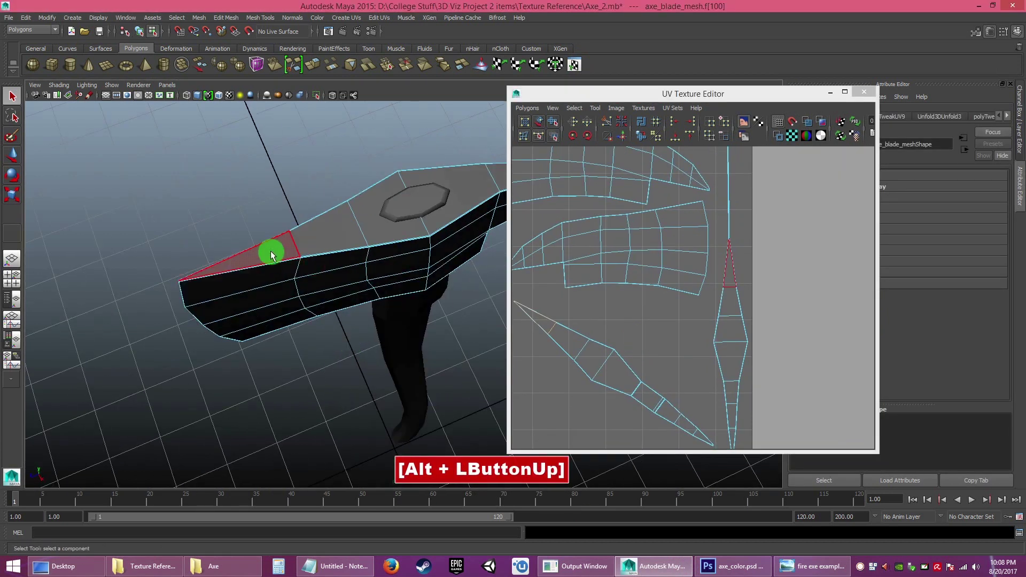
pyautogui.click(272, 251)
pyautogui.click(335, 240)
pyautogui.click(733, 276)
pyautogui.click(728, 281)
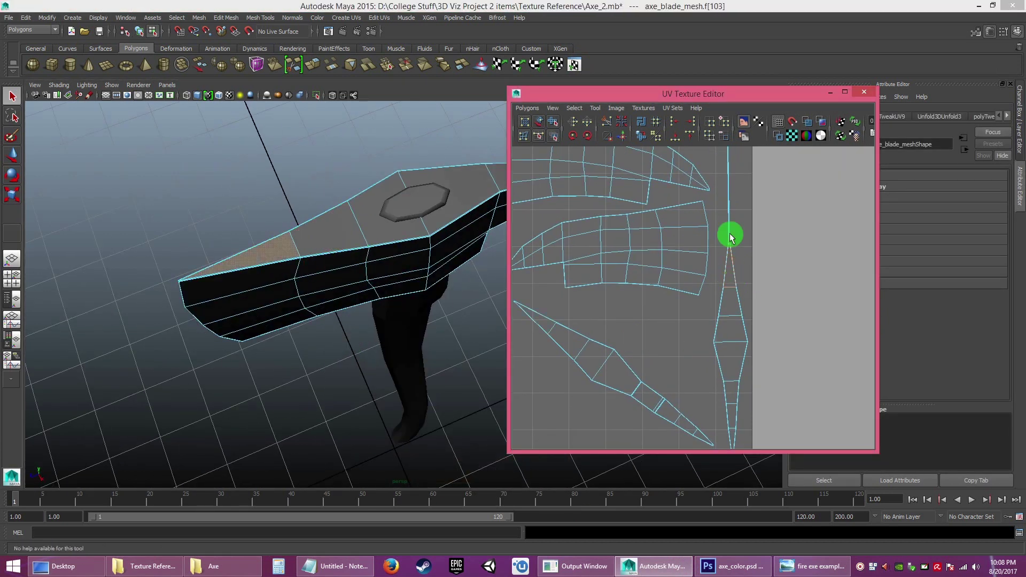
pyautogui.click(654, 344)
pyautogui.moveTo(352, 430); pyautogui.dragTo(369, 326)
pyautogui.moveTo(369, 326); pyautogui.dragTo(319, 298)
# Step: Switch back to Photoshop and set the foreground color to red, RGB 212, 10, 10
pyautogui.click(738, 566)
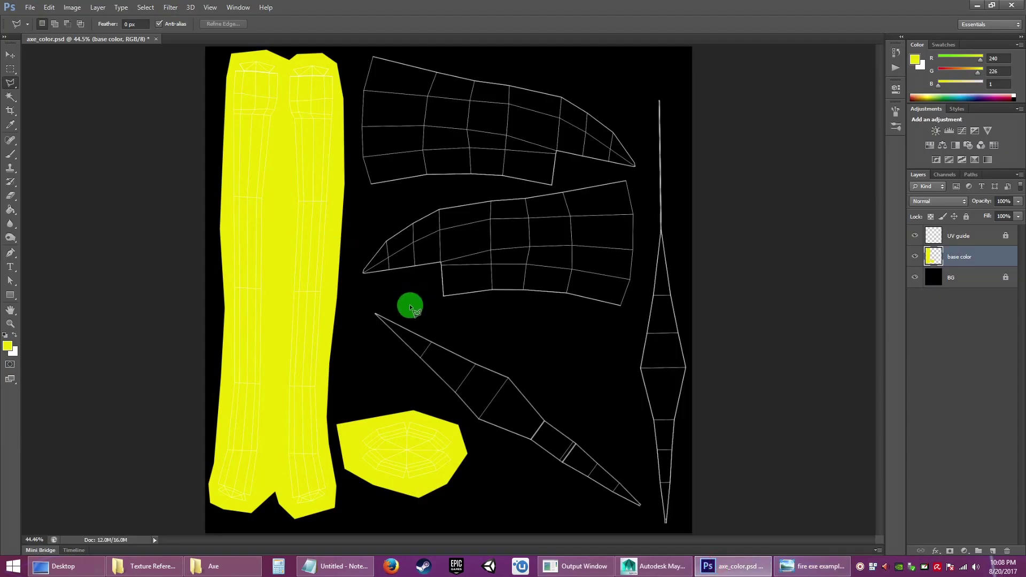
pyautogui.click(8, 346)
pyautogui.moveTo(517, 185); pyautogui.dragTo(524, 142)
pyautogui.click(501, 173)
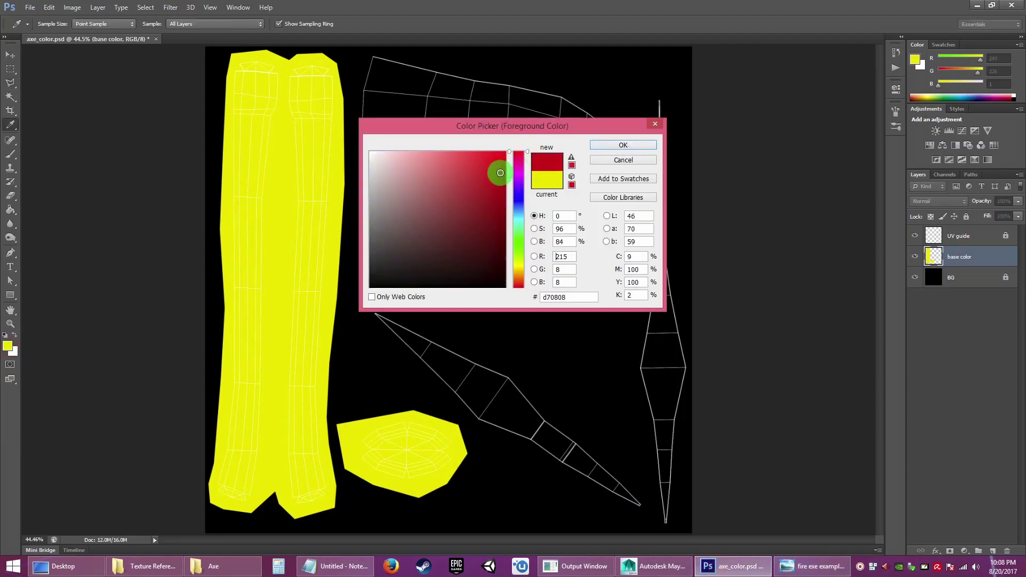
pyautogui.click(624, 146)
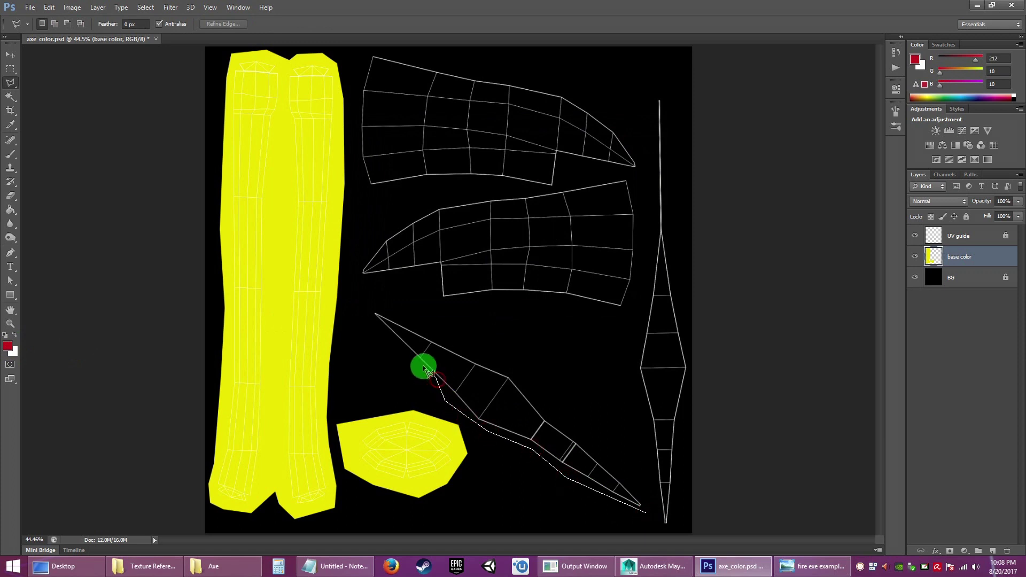
# Step: Outline the diagonal blade strip loosely with the Polygonal Lasso, excluding its long pointed end face, and fill it with red
pyautogui.click(419, 361)
pyautogui.click(437, 335)
pyautogui.click(500, 359)
pyautogui.click(538, 384)
pyautogui.click(579, 417)
pyautogui.click(609, 444)
pyautogui.doubleClick(644, 496)
pyautogui.hotkey('alt', 'BackSpace')
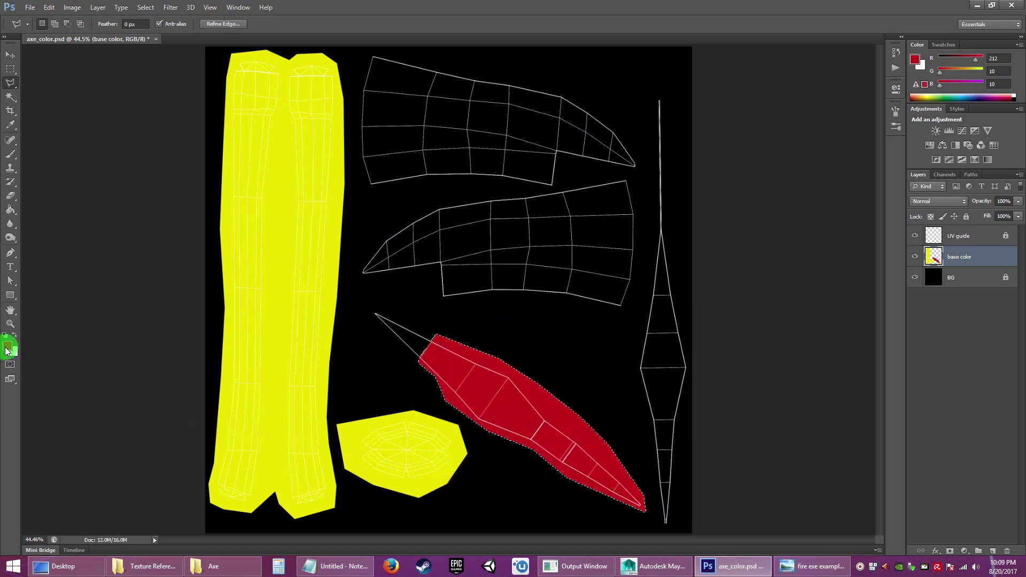
# Step: Darken the foreground red to RGB 176, 6, 6, refill the diagonal strip with it and deselect
pyautogui.click(8, 347)
pyautogui.moveTo(500, 182); pyautogui.dragTo(501, 193)
pyautogui.click(624, 146)
pyautogui.hotkey('alt', 'BackSpace')
pyautogui.hotkey('ctrl', 'd')
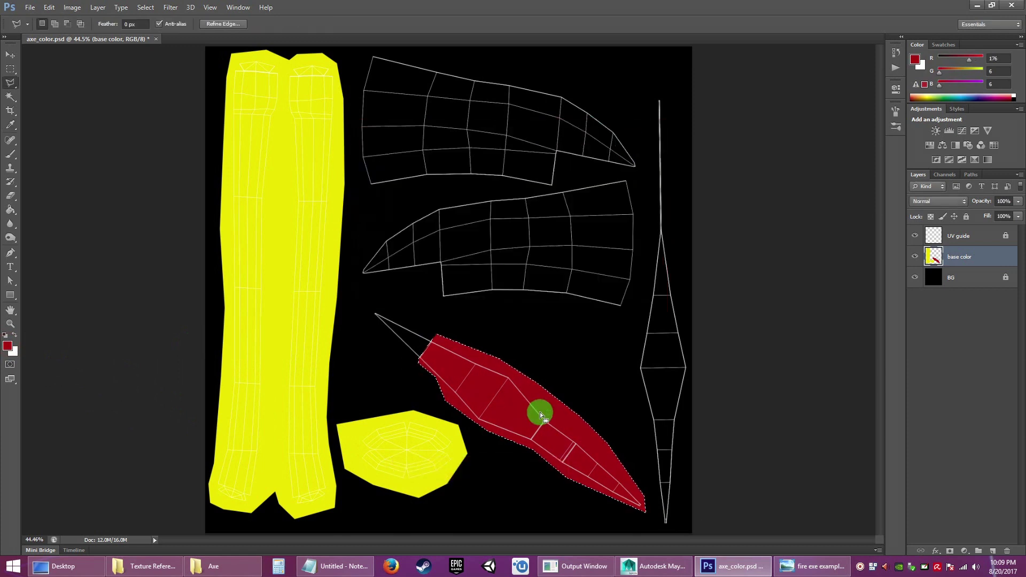
# Step: Outline the vertical blade strip up to its long pointed end face, fill it with the dark red and deselect
pyautogui.click(659, 527)
pyautogui.click(654, 497)
pyautogui.click(636, 421)
pyautogui.click(626, 363)
pyautogui.click(644, 297)
pyautogui.click(676, 295)
pyautogui.click(689, 330)
pyautogui.click(690, 374)
pyautogui.doubleClick(682, 508)
pyautogui.hotkey('alt', 'BackSpace')
pyautogui.click(650, 368)
# Step: Outline the lower blade side shell loosely, leaving out its cutting-edge column, and fill it with the dark red
pyautogui.click(565, 191)
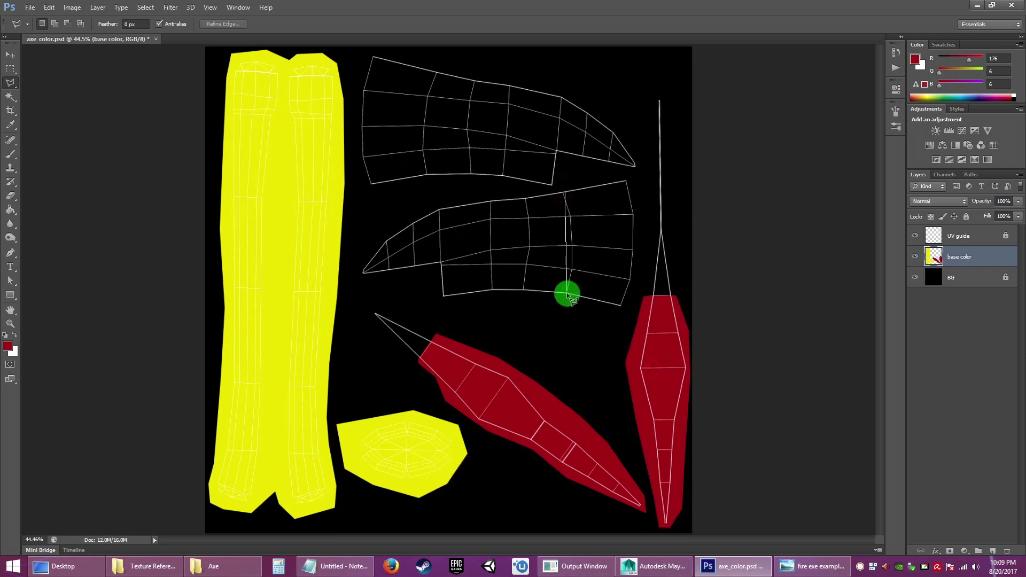
pyautogui.click(351, 266)
pyautogui.click(383, 221)
pyautogui.click(451, 196)
pyautogui.click(496, 193)
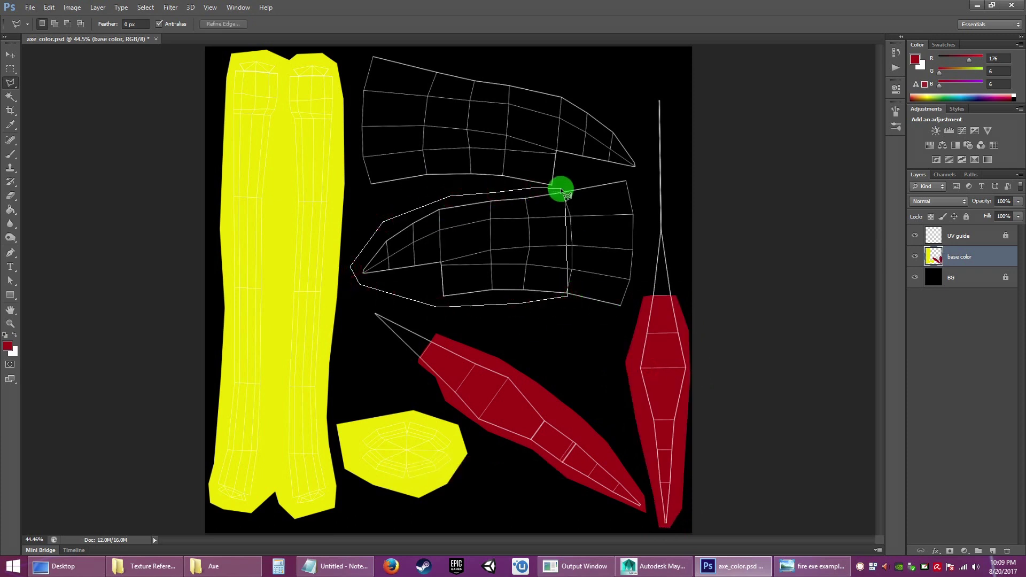
pyautogui.click(561, 192)
pyautogui.hotkey('alt', 'BackSpace')
# Step: Outline the upper blade side shell without its cutting-edge column, fill it with the dark red and deselect
pyautogui.click(541, 189)
pyautogui.click(474, 184)
pyautogui.click(440, 182)
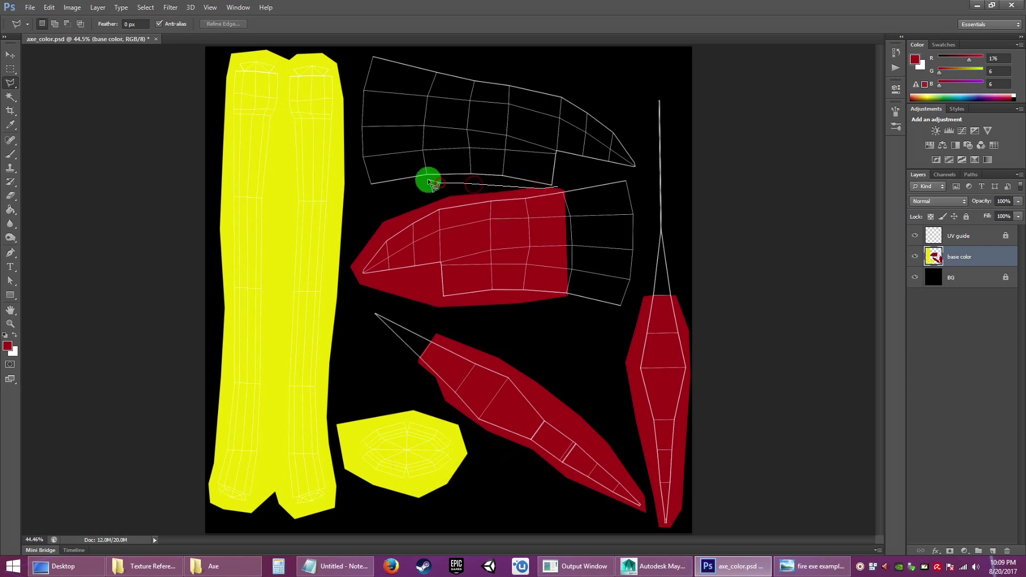
pyautogui.click(437, 60)
pyautogui.click(485, 64)
pyautogui.click(555, 64)
pyautogui.click(621, 101)
pyautogui.click(645, 131)
pyautogui.click(641, 171)
pyautogui.click(632, 174)
pyautogui.doubleClick(588, 170)
pyautogui.hotkey('alt', 'BackSpace')
pyautogui.hotkey('ctrl', 'd')
# Step: Set the foreground color to a neutral gray, RGB 125, 125, 125
pyautogui.click(8, 346)
pyautogui.moveTo(406, 222)
pyautogui.mouseDown()
pyautogui.moveTo(345, 247)
pyautogui.moveTo(332, 237)
pyautogui.mouseUp()
pyautogui.click(624, 145)
pyautogui.click(9, 346)
pyautogui.moveTo(438, 213); pyautogui.dragTo(357, 220)
pyautogui.click(623, 145)
# Step: Outline the cutting-edge column of the lower blade side with the Polygonal Lasso, fill it with gray and deselect
pyautogui.click(581, 307)
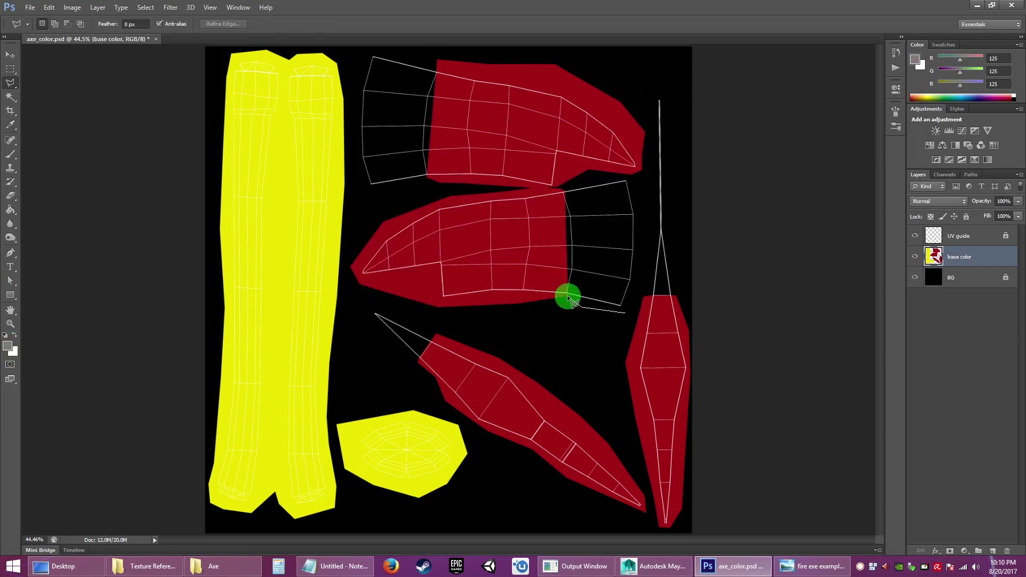
pyautogui.press('Escape')
pyautogui.click(8, 327)
pyautogui.moveTo(605, 279)
pyautogui.mouseDown()
pyautogui.moveTo(645, 339)
pyautogui.moveTo(639, 322)
pyautogui.mouseUp()
pyautogui.click(14, 84)
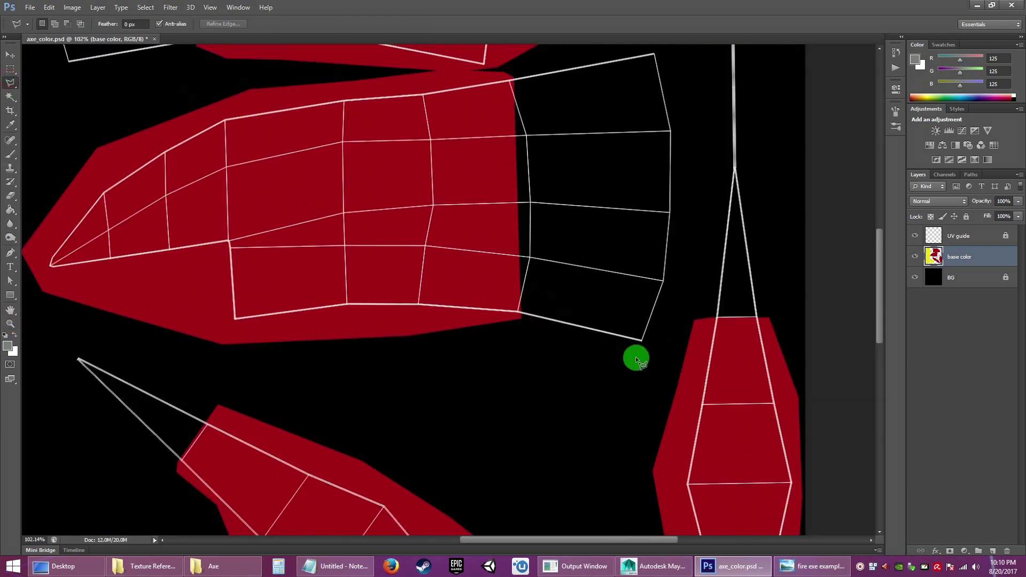
pyautogui.click(520, 322)
pyautogui.click(510, 80)
pyautogui.click(603, 48)
pyautogui.click(664, 48)
pyautogui.click(694, 88)
pyautogui.doubleClick(694, 272)
pyautogui.hotkey('alt', 'BackSpace')
pyautogui.hotkey('ctrl', 'd')
# Step: Outline the cutting-edge column of the upper blade side, fill it with gray and deselect
pyautogui.moveTo(346, 189)
pyautogui.mouseDown()
pyautogui.moveTo(444, 293)
pyautogui.moveTo(470, 386)
pyautogui.mouseUp()
pyautogui.click(470, 374)
pyautogui.click(494, 138)
pyautogui.click(471, 105)
pyautogui.click(378, 91)
pyautogui.click(338, 93)
pyautogui.click(303, 147)
pyautogui.click(296, 200)
pyautogui.click(293, 305)
pyautogui.doubleClick(344, 421)
pyautogui.hotkey('alt', 'BackSpace')
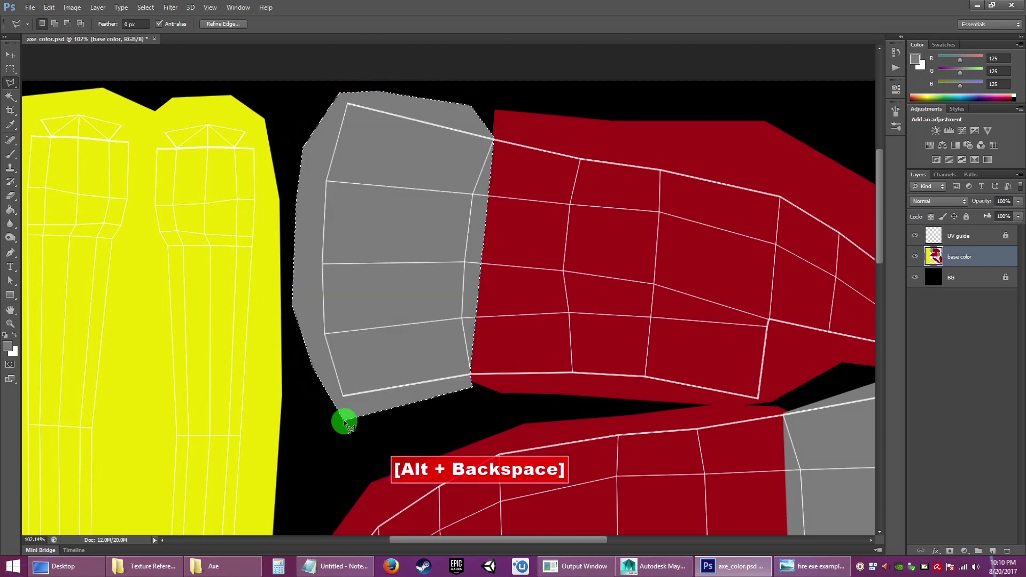
pyautogui.hotkey('ctrl', 'd')
# Step: Outline the long pointed end face of the vertical blade strip, fill it with gray and deselect
pyautogui.moveTo(813, 435); pyautogui.dragTo(705, 371)
pyautogui.click(564, 373)
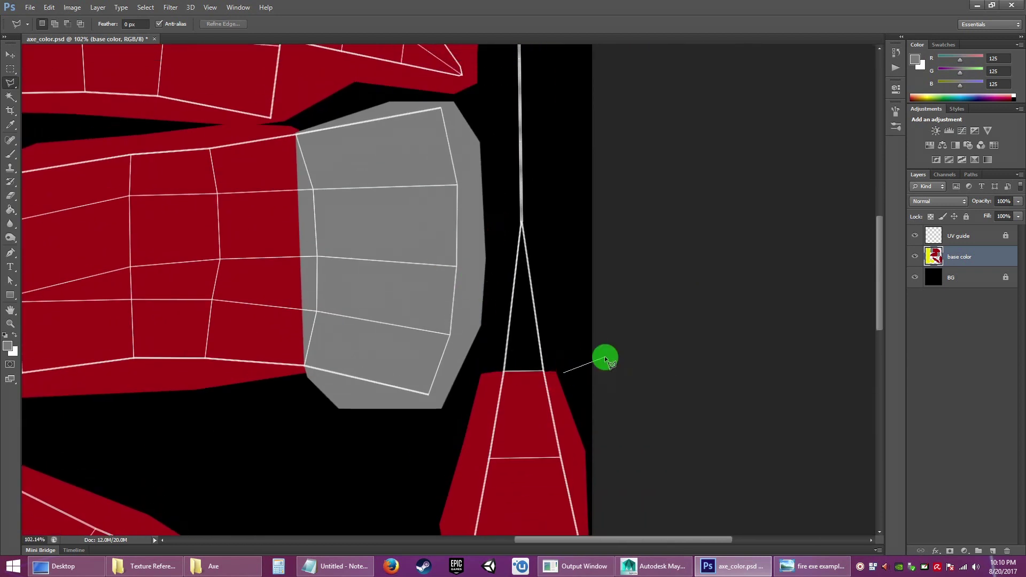
pyautogui.click(497, 237)
pyautogui.moveTo(496, 161); pyautogui.dragTo(500, 347)
pyautogui.click(500, 110)
pyautogui.click(536, 110)
pyautogui.click(534, 329)
pyautogui.moveTo(559, 370); pyautogui.dragTo(556, 220)
pyautogui.doubleClick(548, 357)
pyautogui.hotkey('alt', 'BackSpace')
pyautogui.hotkey('ctrl', 'd')
# Step: Select the gap along the gray and red border of the vertical strip, fill it with gray and deselect
pyautogui.moveTo(407, 449)
pyautogui.mouseDown()
pyautogui.moveTo(447, 383)
pyautogui.moveTo(385, 369)
pyautogui.mouseUp()
pyautogui.press('z')
pyautogui.moveTo(493, 310); pyautogui.dragTo(556, 310)
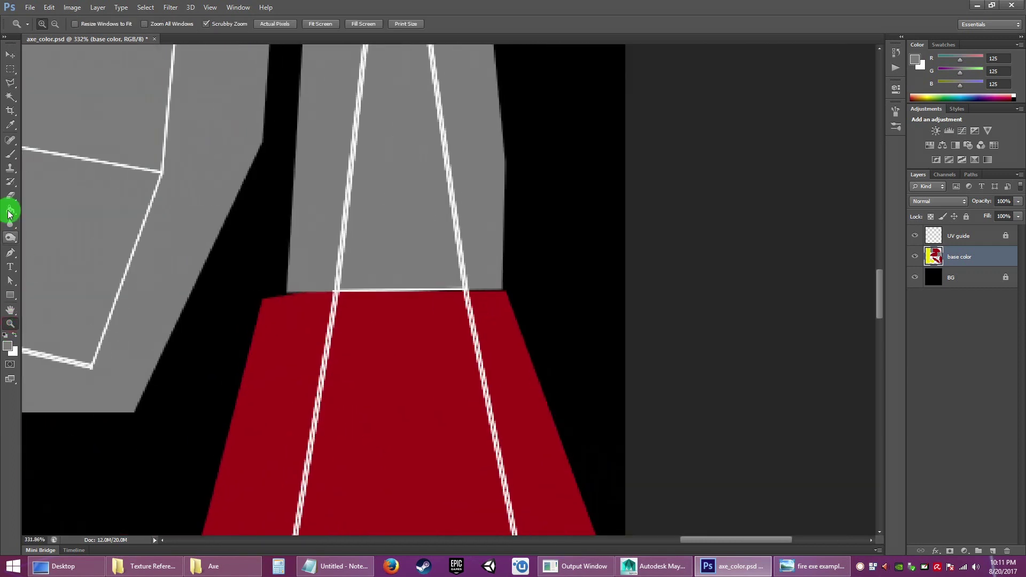
pyautogui.click(10, 82)
pyautogui.click(515, 295)
pyautogui.click(310, 235)
pyautogui.click(435, 198)
pyautogui.doubleClick(536, 217)
pyautogui.hotkey('alt', 'BackSpace')
pyautogui.click(505, 266)
# Step: Outline the long pointed end face of the diagonal blade strip, fill it with gray and deselect
pyautogui.moveTo(412, 355)
pyautogui.mouseDown()
pyautogui.moveTo(495, 298)
pyautogui.moveTo(588, 352)
pyautogui.mouseUp()
pyautogui.click(693, 341)
pyautogui.click(593, 479)
pyautogui.click(401, 325)
pyautogui.click(245, 132)
pyautogui.click(257, 111)
pyautogui.click(403, 128)
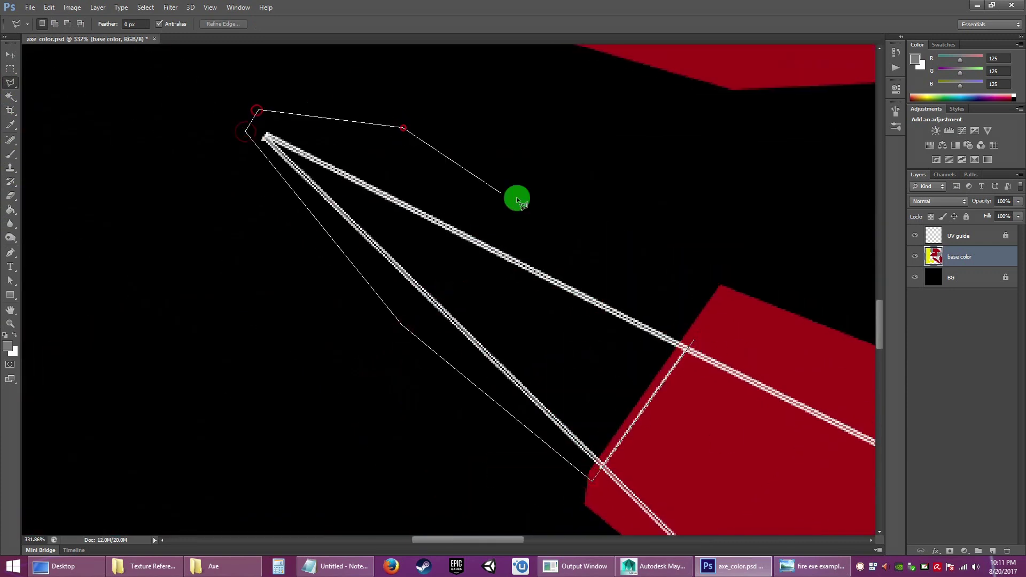
pyautogui.doubleClick(521, 198)
pyautogui.hotkey('alt', 'Delete')
pyautogui.hotkey('ctrl', 'z')
pyautogui.hotkey('alt', 'BackSpace')
pyautogui.click(543, 251)
# Step: Patch the bottom corner of the gray edge on the upper blade side with a small gray-filled selection and deselect
pyautogui.click(11, 326)
pyautogui.keyDown('alt'); pyautogui.click(401, 224); pyautogui.keyUp('alt')
pyautogui.moveTo(591, 210); pyautogui.dragTo(427, 396)
pyautogui.moveTo(636, 312); pyautogui.dragTo(513, 368)
pyautogui.moveTo(501, 417); pyautogui.dragTo(684, 422)
pyautogui.moveTo(423, 400)
pyautogui.mouseDown()
pyautogui.moveTo(459, 400)
pyautogui.moveTo(461, 380)
pyautogui.moveTo(486, 367)
pyautogui.mouseUp()
pyautogui.click(10, 83)
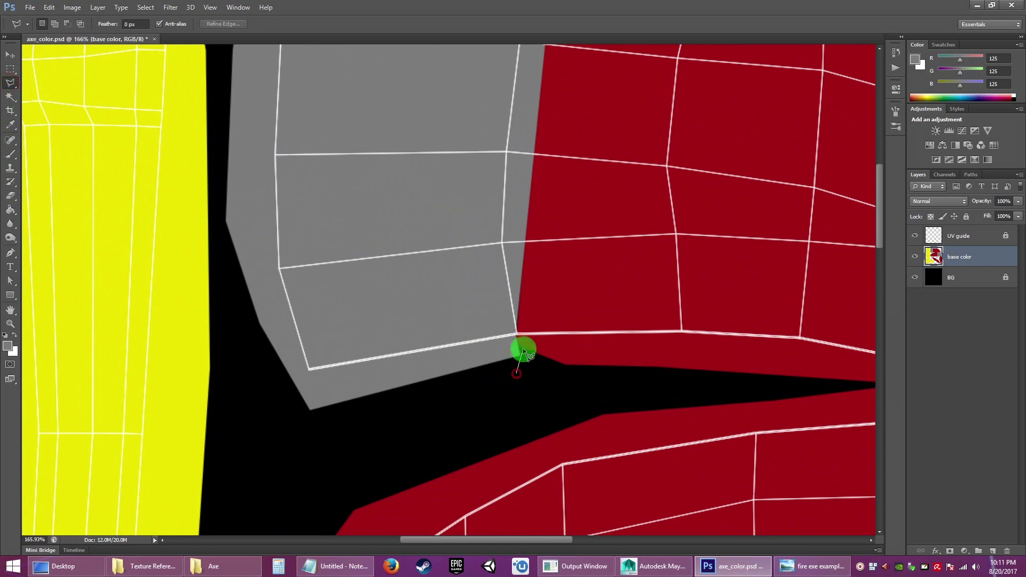
pyautogui.click(517, 332)
pyautogui.click(526, 222)
pyautogui.click(479, 166)
pyautogui.doubleClick(431, 253)
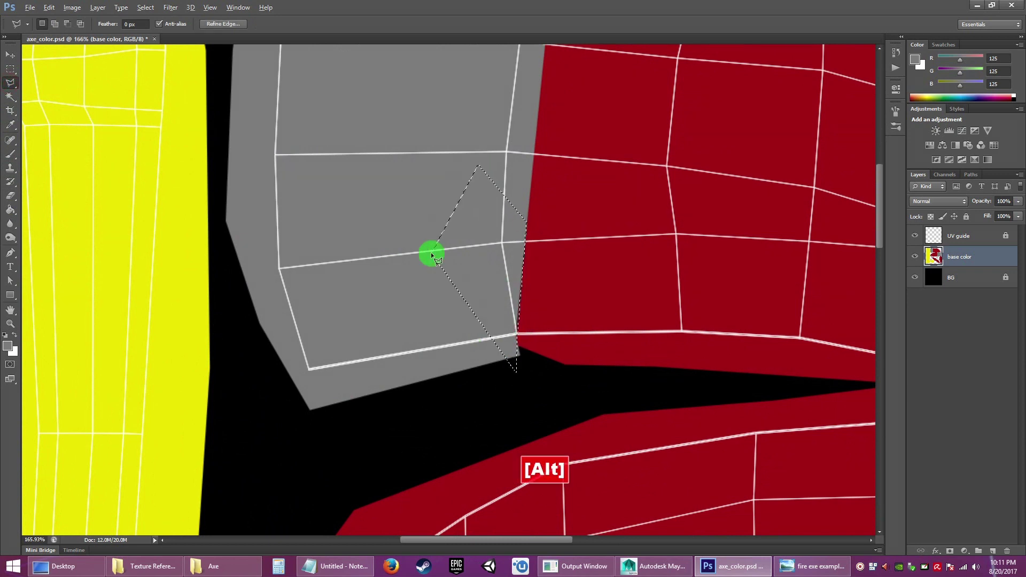
pyautogui.hotkey('alt', 'BackSpace')
pyautogui.click(483, 281)
# Step: Fit the whole texture in view and save axe_color.psd
pyautogui.click(11, 324)
pyautogui.moveTo(533, 323); pyautogui.dragTo(473, 331)
pyautogui.click(10, 55)
pyautogui.click(490, 301)
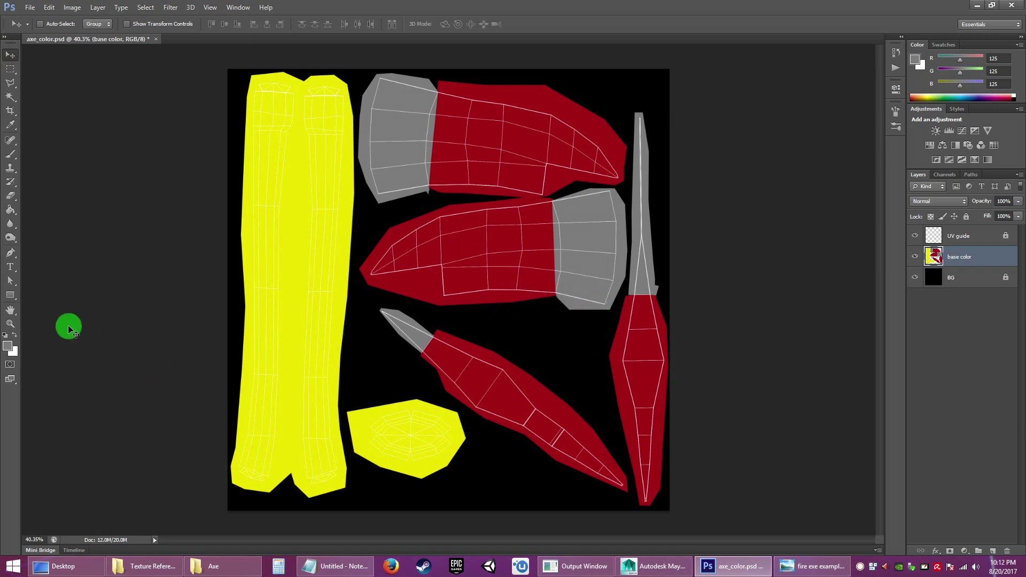
pyautogui.click(13, 325)
pyautogui.moveTo(645, 297); pyautogui.dragTo(649, 364)
pyautogui.click(10, 55)
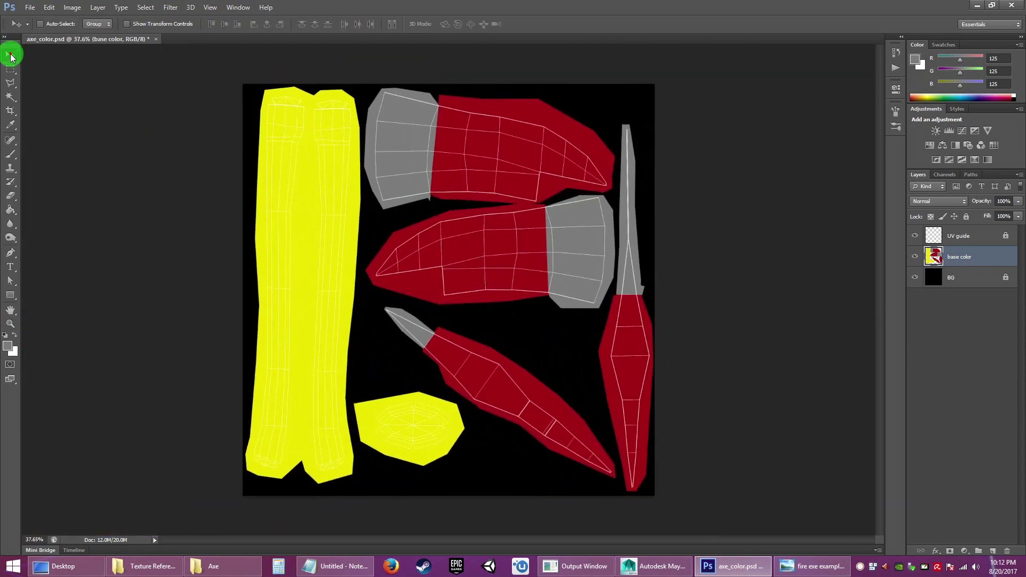
pyautogui.click(33, 13)
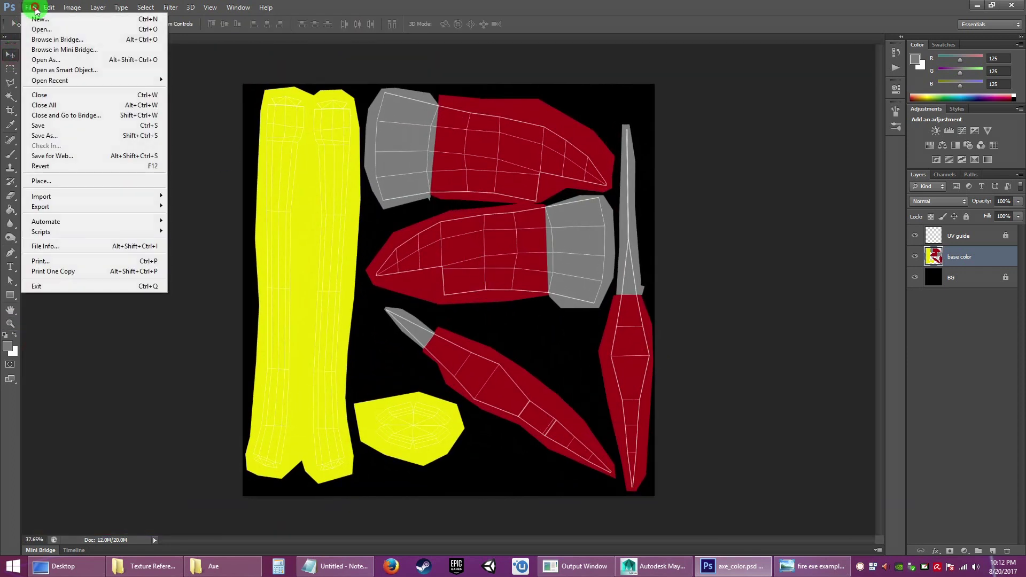
pyautogui.click(43, 126)
pyautogui.hotkey('ctrl', 's')
# Step: Switch to Maya, close the UV Texture Editor, return the axe to object mode and frame the whole model
pyautogui.click(657, 565)
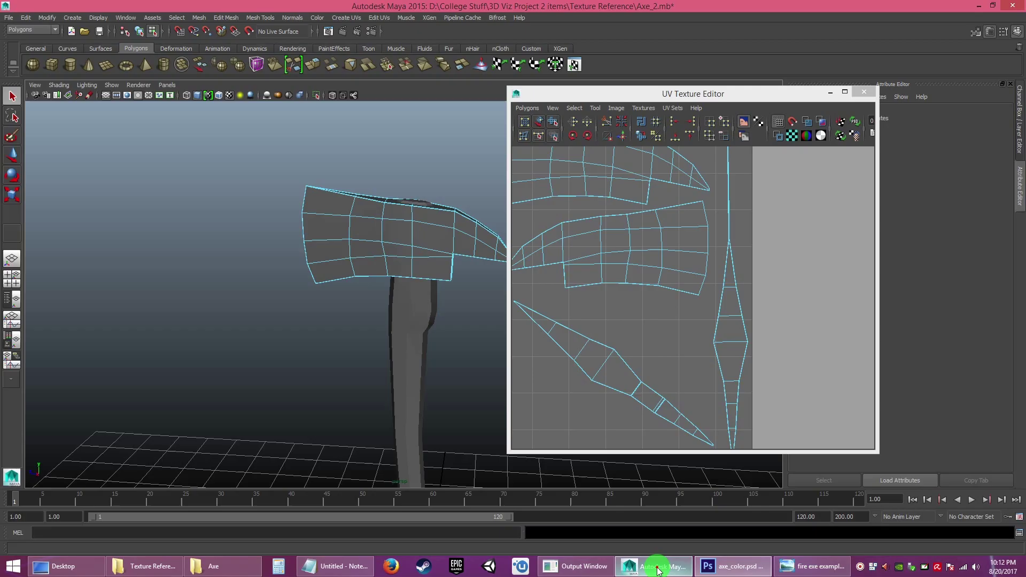
pyautogui.click(863, 93)
pyautogui.click(546, 263)
pyautogui.rightClick(391, 233)
pyautogui.click(446, 220)
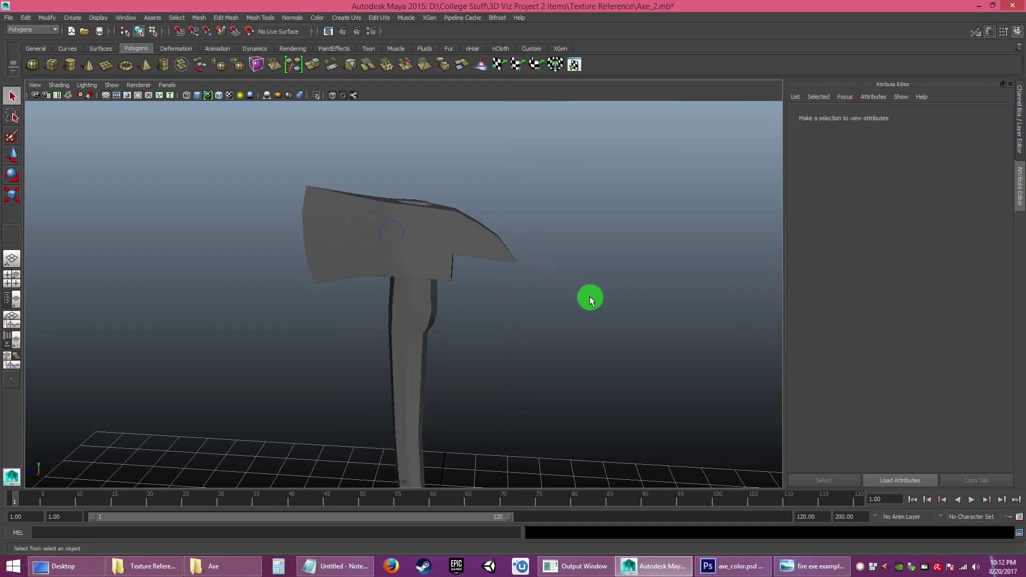
pyautogui.click(419, 260)
pyautogui.moveTo(548, 363); pyautogui.dragTo(500, 214)
pyautogui.moveTo(515, 256); pyautogui.dragTo(474, 218)
pyautogui.moveTo(527, 280); pyautogui.dragTo(451, 273)
pyautogui.moveTo(307, 134); pyautogui.dragTo(484, 279)
pyautogui.click(504, 291)
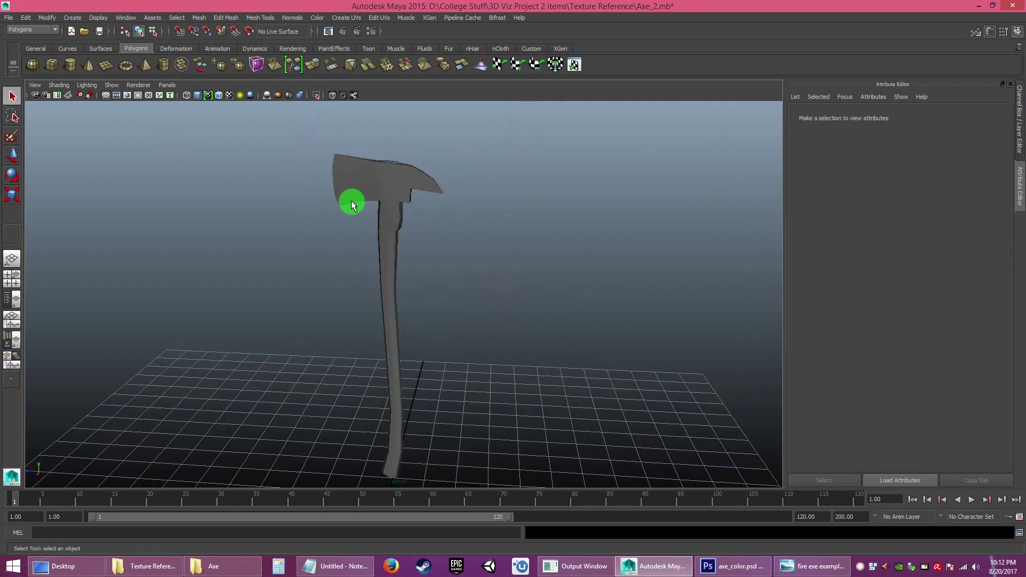
# Step: Open the Hypershade and arrange its window beside the axe so both are visible
pyautogui.click(124, 20)
pyautogui.moveTo(155, 46)
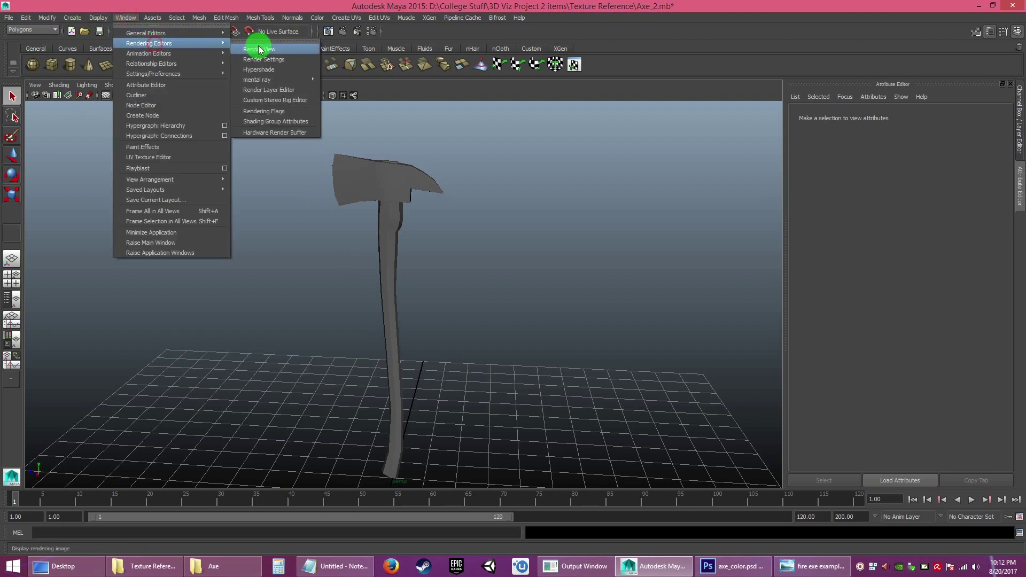
pyautogui.click(259, 70)
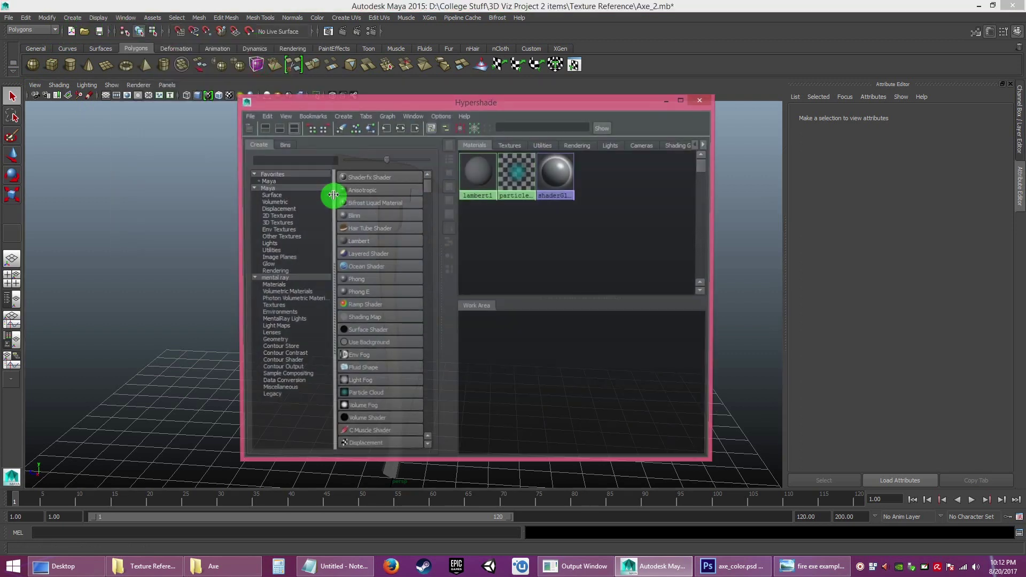
pyautogui.moveTo(502, 102); pyautogui.dragTo(314, 91)
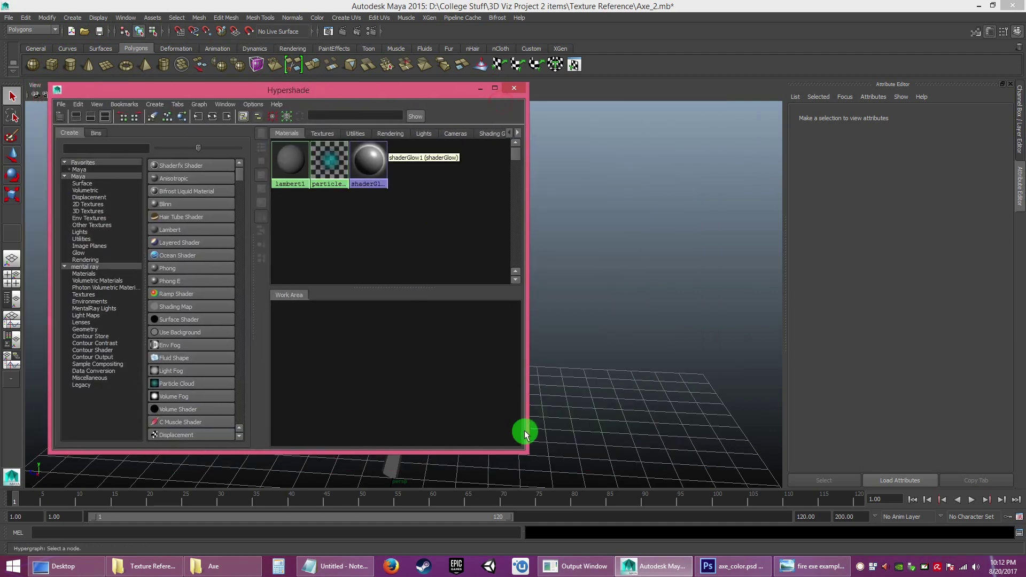
pyautogui.moveTo(527, 454); pyautogui.dragTo(574, 381)
pyautogui.moveTo(676, 342); pyautogui.dragTo(687, 312)
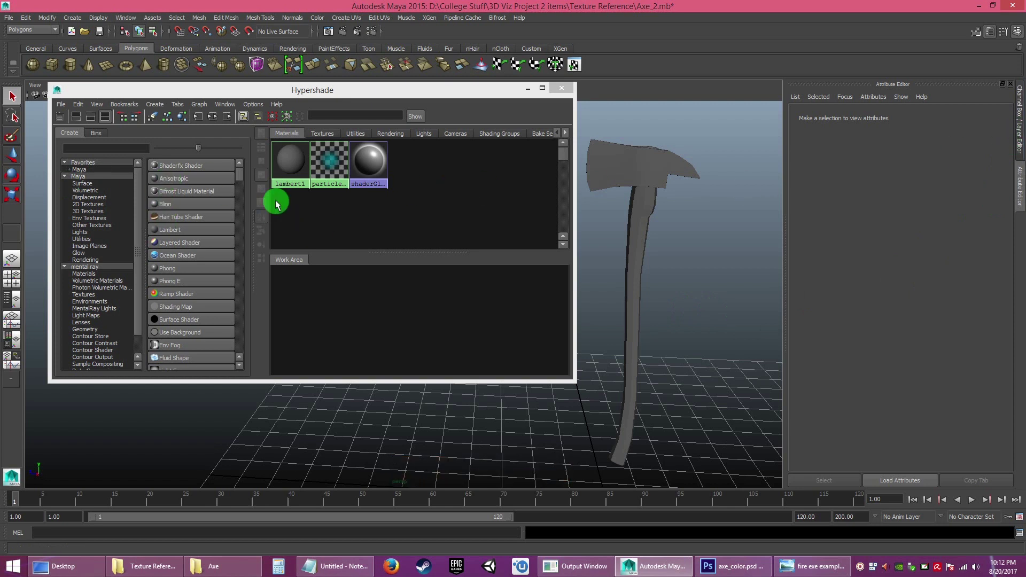
# Step: Create a new Blinn material from Maya's surface shaders
pyautogui.click(75, 176)
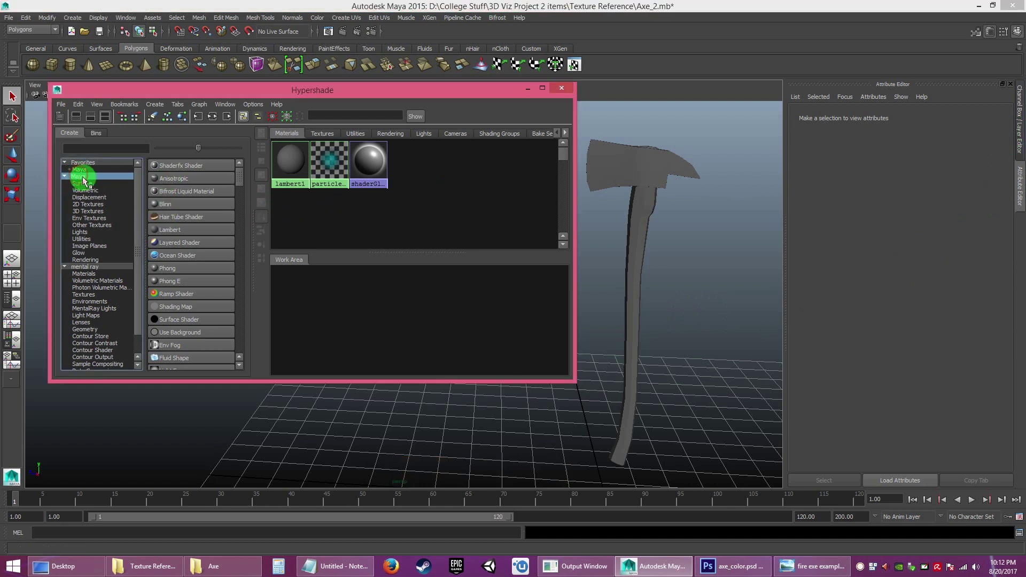
pyautogui.click(78, 185)
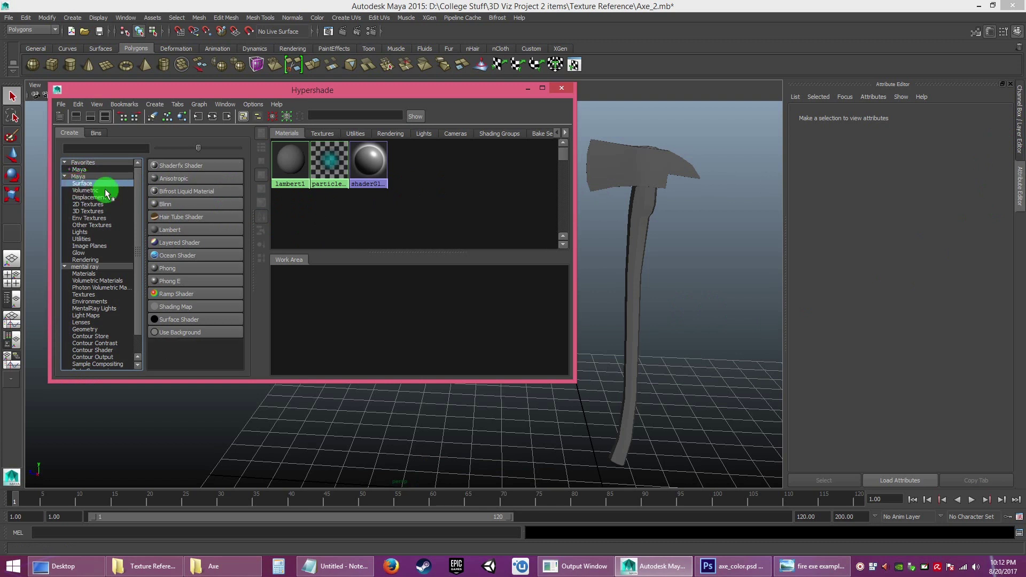
pyautogui.click(165, 204)
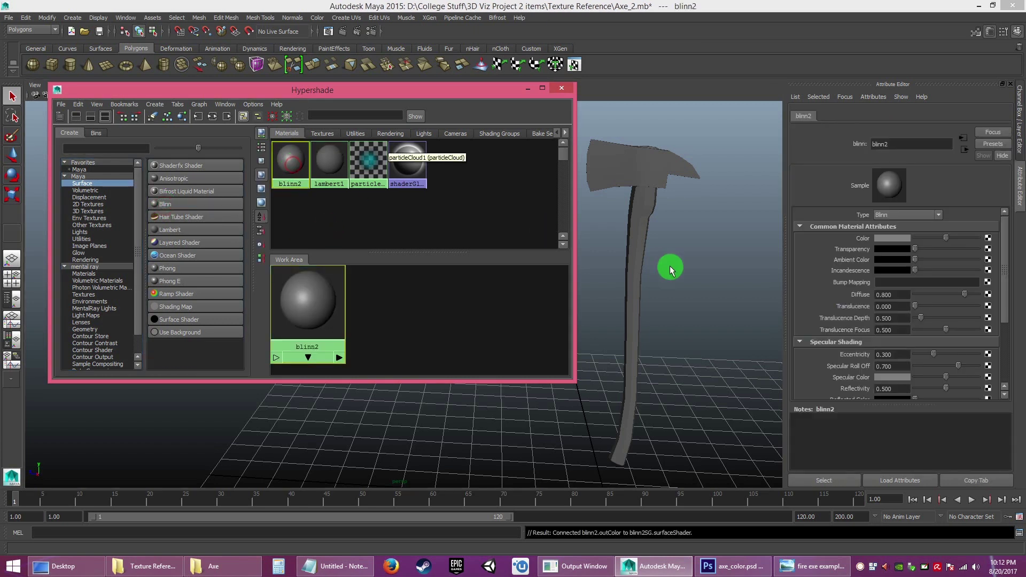
# Step: Select all the axe's meshes and assign the blinn2 material to them
pyautogui.moveTo(613, 120); pyautogui.dragTo(734, 316)
pyautogui.click(717, 276)
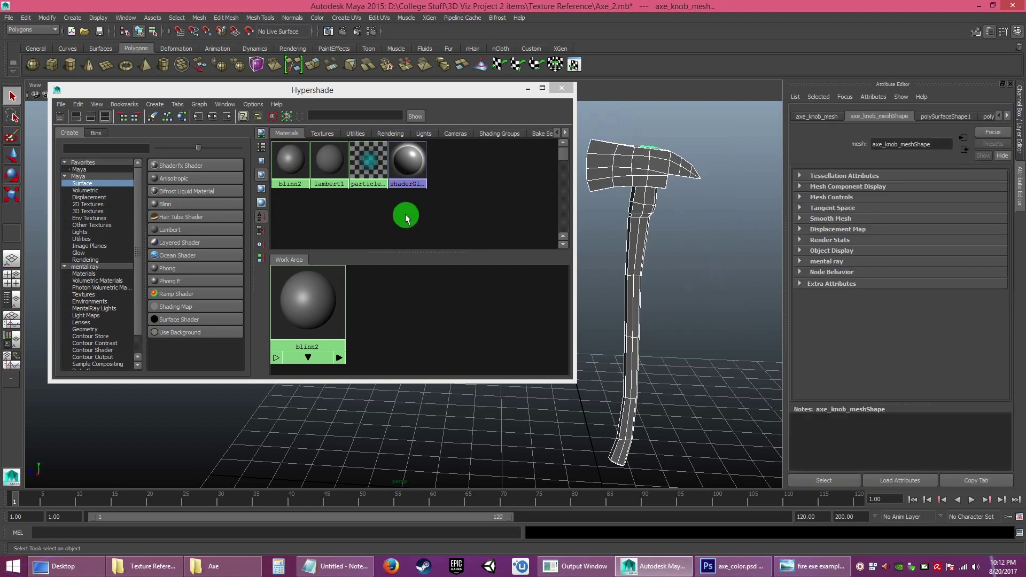
pyautogui.rightClick(292, 161)
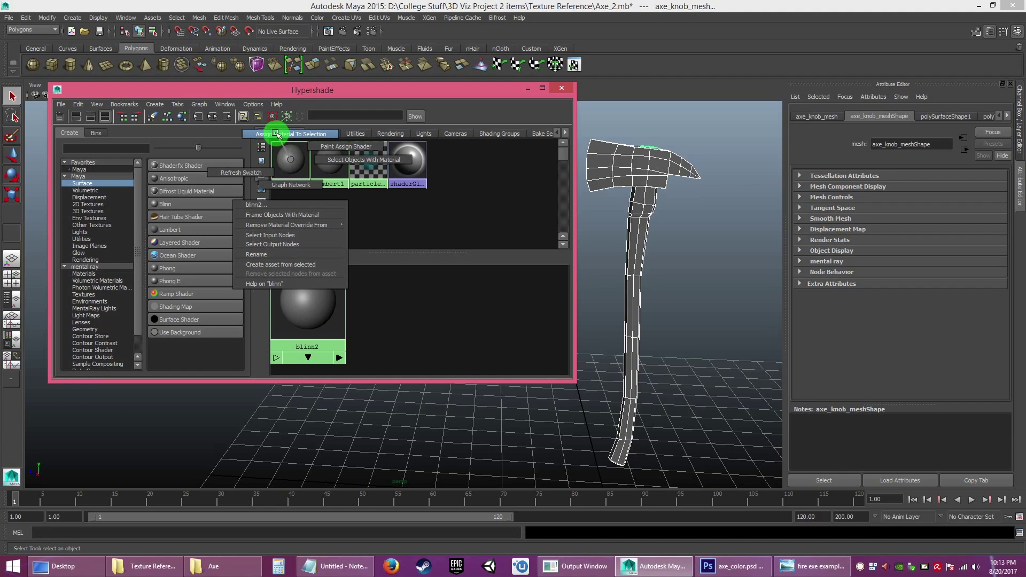
pyautogui.click(278, 135)
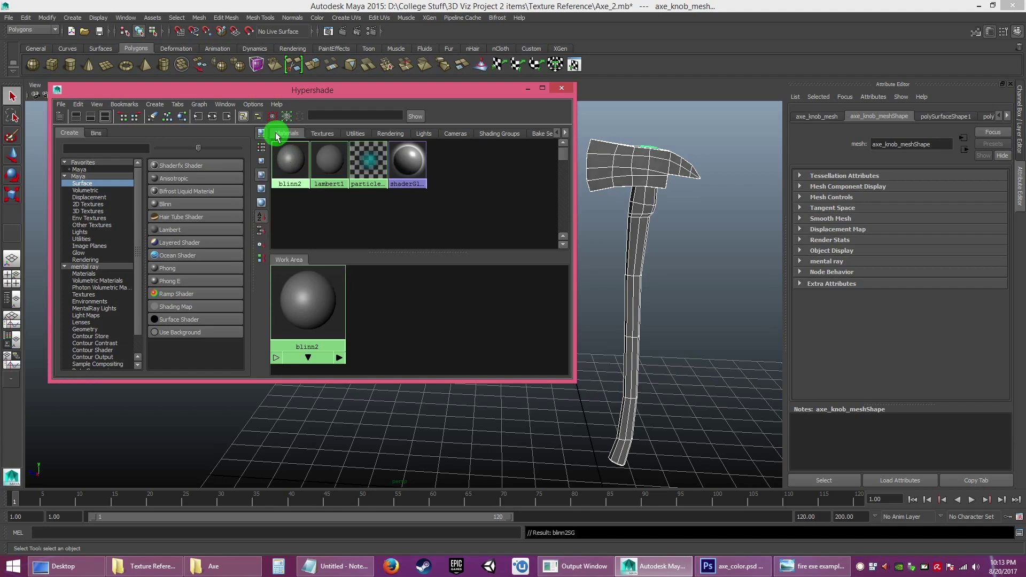
pyautogui.click(353, 221)
# Step: Apply the blinn2 material directly to the axe blade mesh in the viewport and clear the selection
pyautogui.click(648, 166)
pyautogui.moveTo(667, 193); pyautogui.dragTo(682, 228)
pyautogui.middleClick(681, 228)
pyautogui.moveTo(610, 268)
pyautogui.mouseDown()
pyautogui.moveTo(604, 233)
pyautogui.moveTo(609, 266)
pyautogui.mouseUp()
pyautogui.middleClick(609, 266)
pyautogui.click(290, 168)
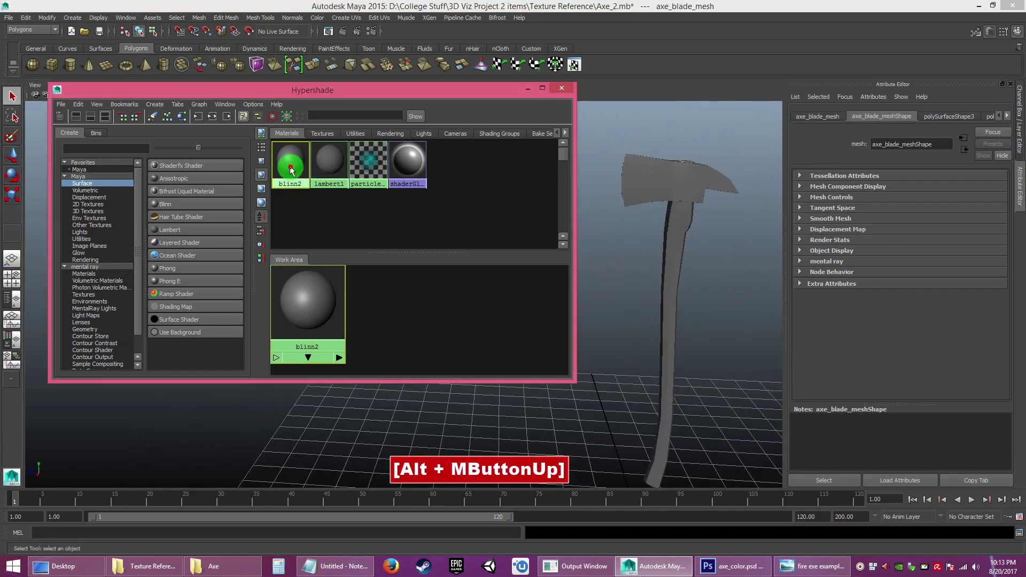
pyautogui.click(696, 181)
pyautogui.click(730, 260)
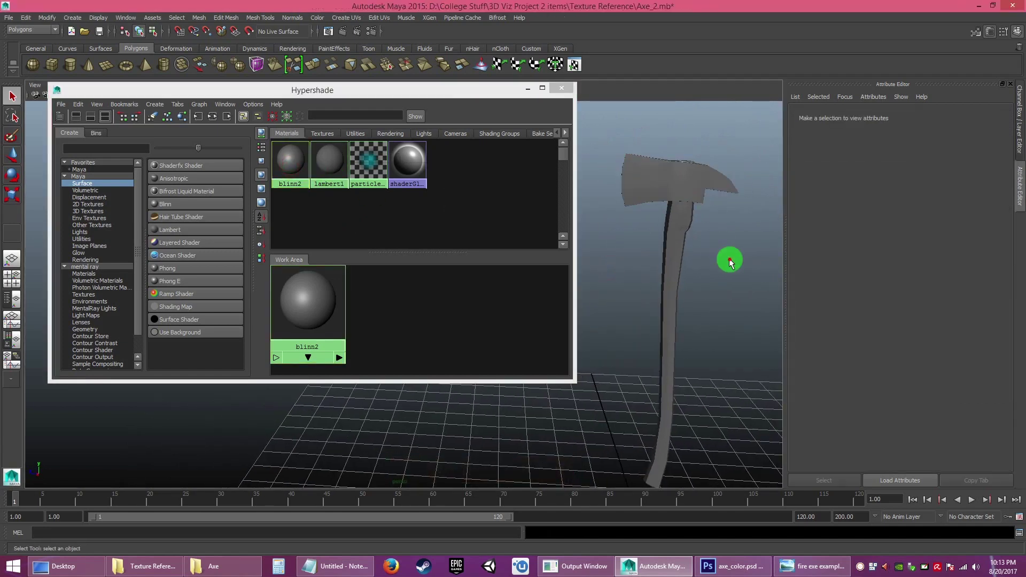
# Step: Rename the blinn2 material to axe_mat and clear the selection
pyautogui.click(289, 161)
pyautogui.click(311, 218)
pyautogui.click(289, 165)
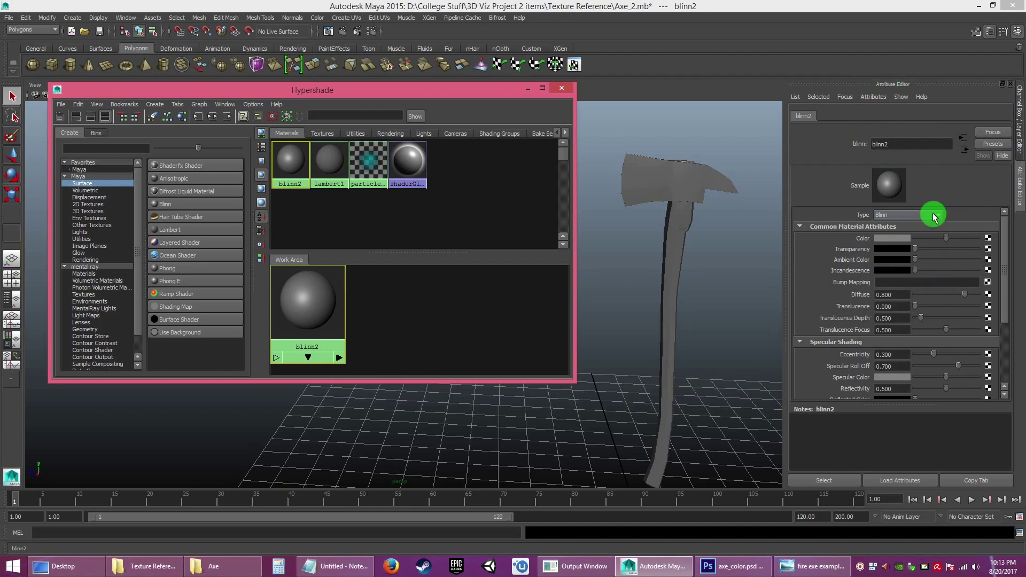
pyautogui.moveTo(895, 143); pyautogui.dragTo(808, 142)
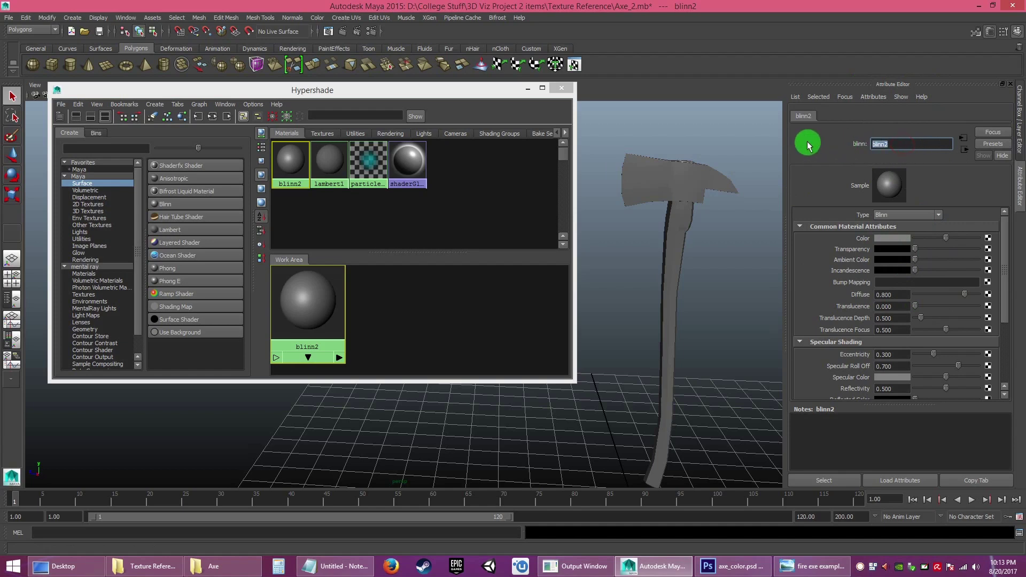
pyautogui.write('axe_mat')
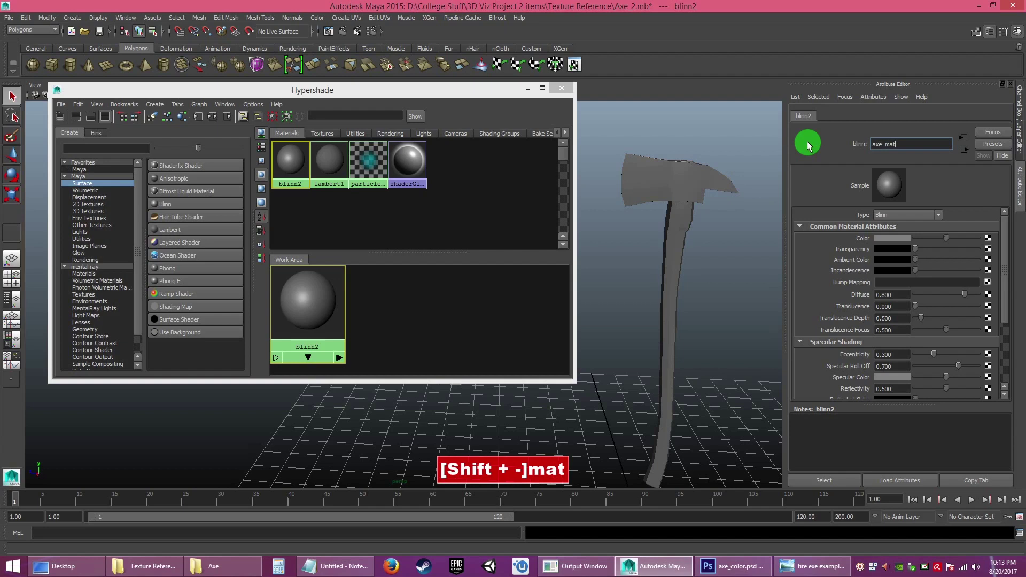
pyautogui.press('Return')
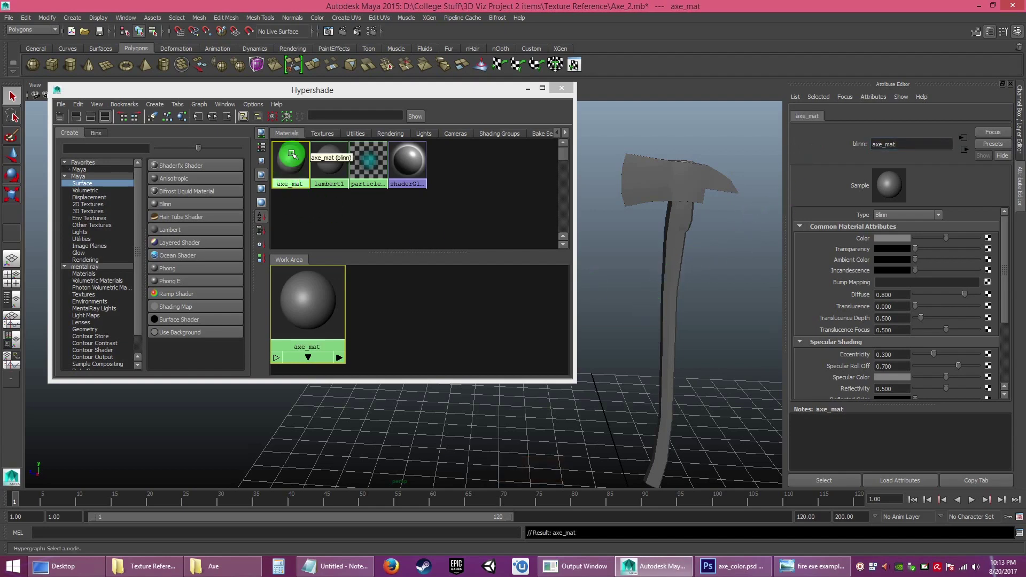
pyautogui.click(670, 163)
pyautogui.click(721, 298)
pyautogui.moveTo(720, 300); pyautogui.dragTo(698, 301)
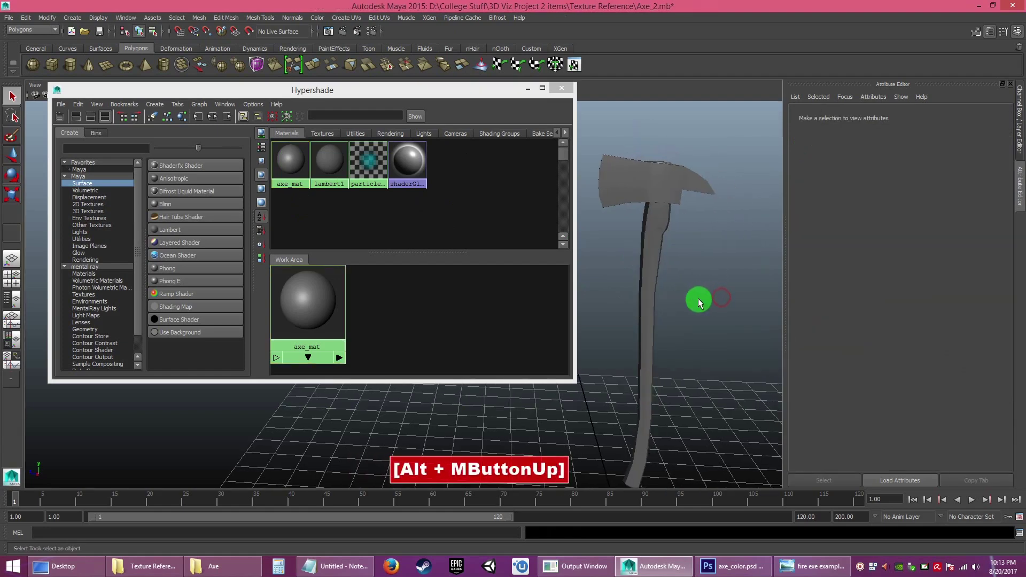
# Step: Map the axe_mat material's Color attribute to a File texture node
pyautogui.moveTo(384, 92); pyautogui.dragTo(335, 98)
pyautogui.click(238, 174)
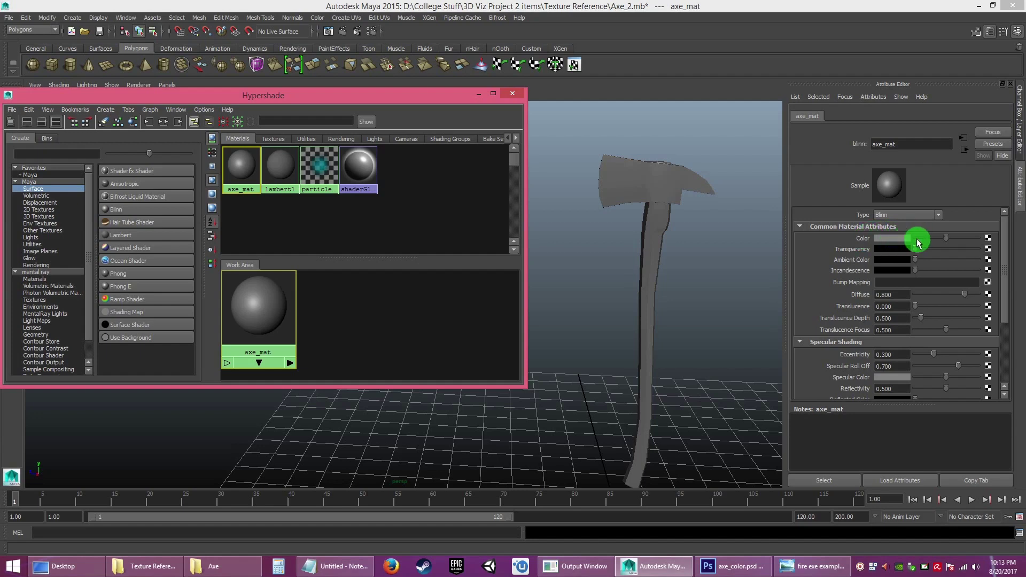
pyautogui.click(988, 238)
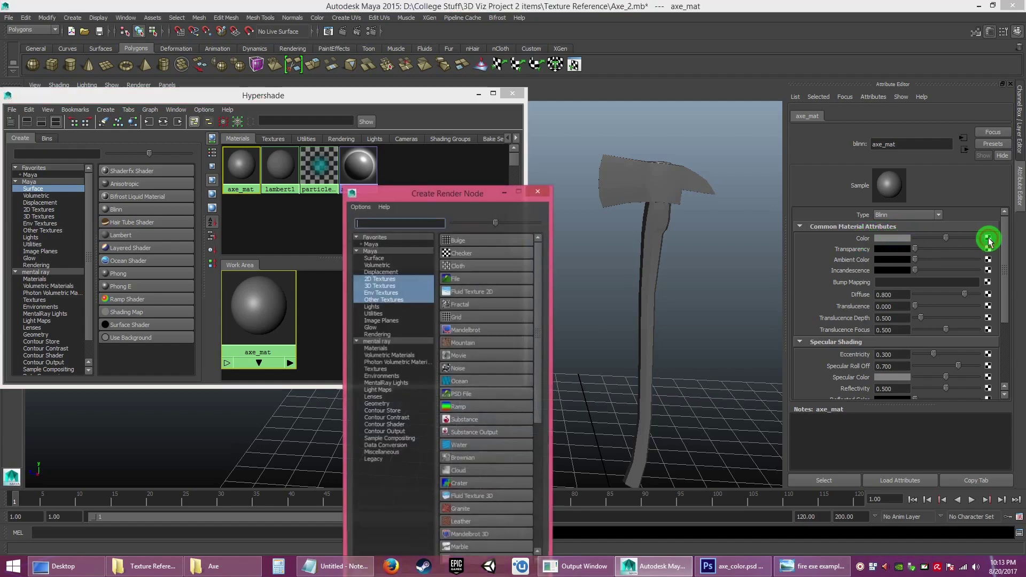
pyautogui.moveTo(466, 203); pyautogui.dragTo(534, 155)
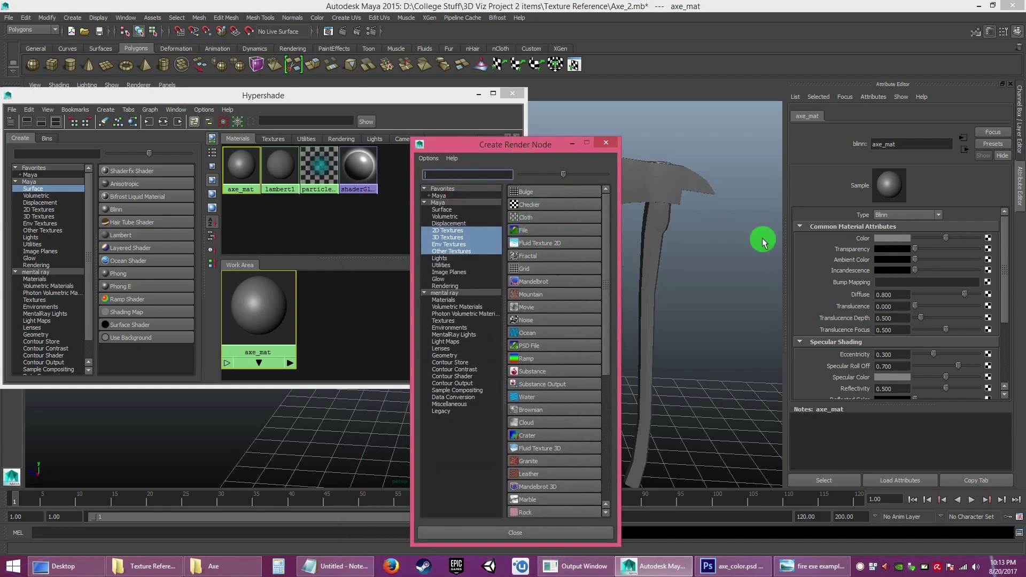
pyautogui.click(606, 144)
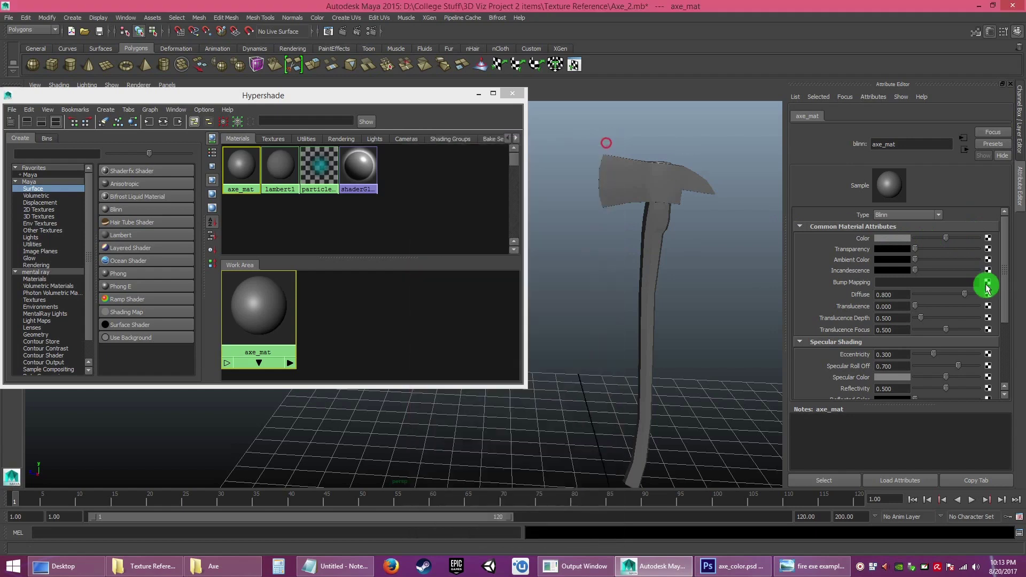
pyautogui.click(989, 239)
pyautogui.moveTo(486, 154); pyautogui.dragTo(575, 128)
pyautogui.click(573, 146)
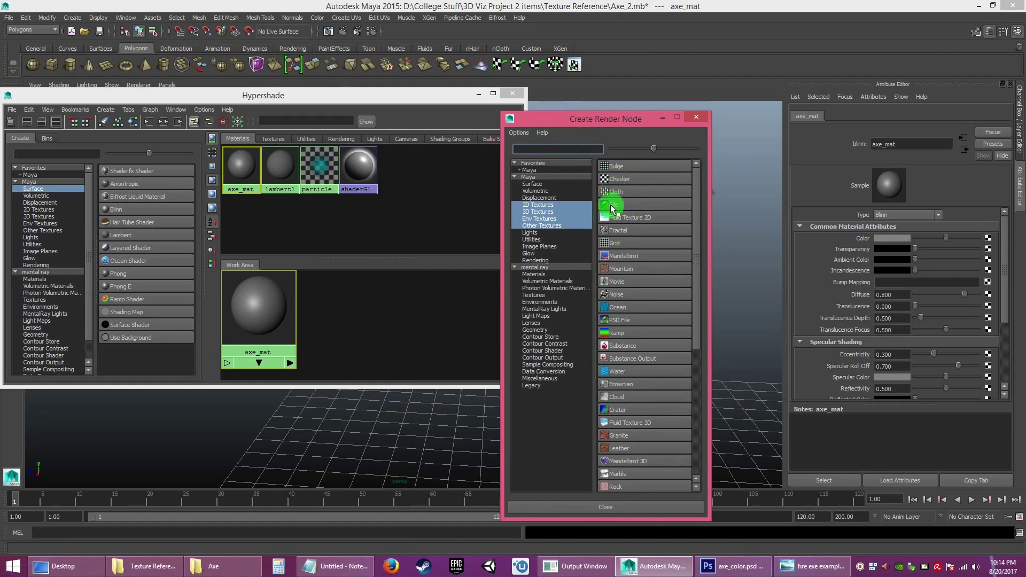
pyautogui.click(617, 207)
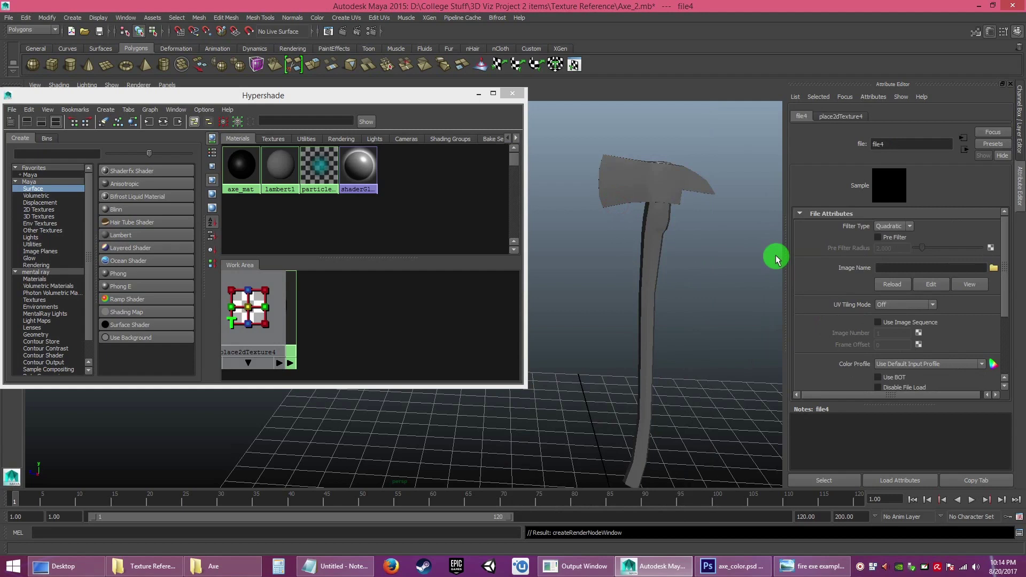
# Step: Spread the texture placement, file and axe_mat nodes apart in the Hypershade work area and select the file node
pyautogui.moveTo(373, 332); pyautogui.dragTo(325, 305)
pyautogui.moveTo(289, 334)
pyautogui.mouseDown()
pyautogui.moveTo(369, 338)
pyautogui.moveTo(279, 321)
pyautogui.mouseUp()
pyautogui.moveTo(359, 326); pyautogui.dragTo(231, 293)
pyautogui.moveTo(286, 323); pyautogui.dragTo(329, 326)
pyautogui.click(454, 305)
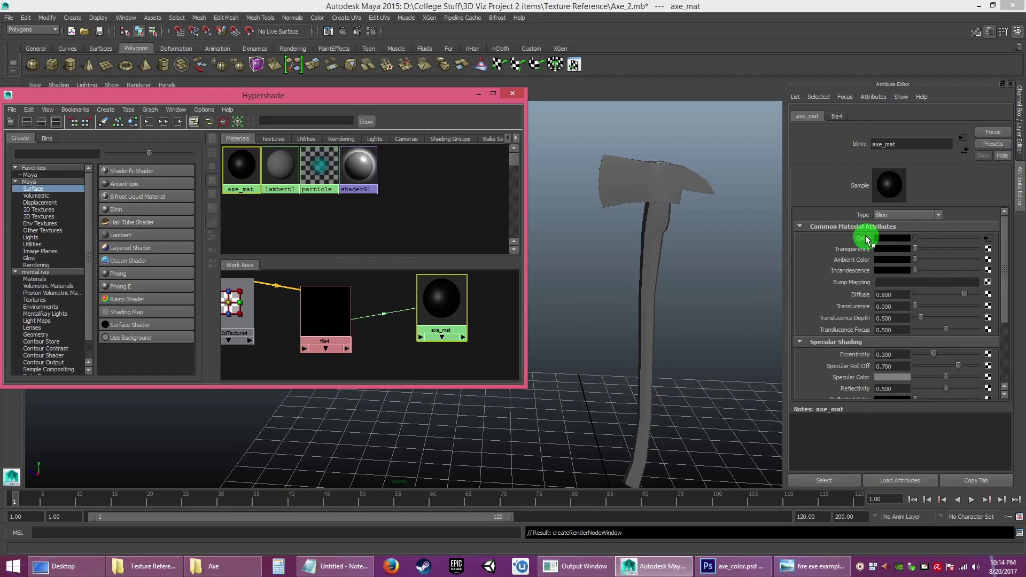
pyautogui.click(317, 313)
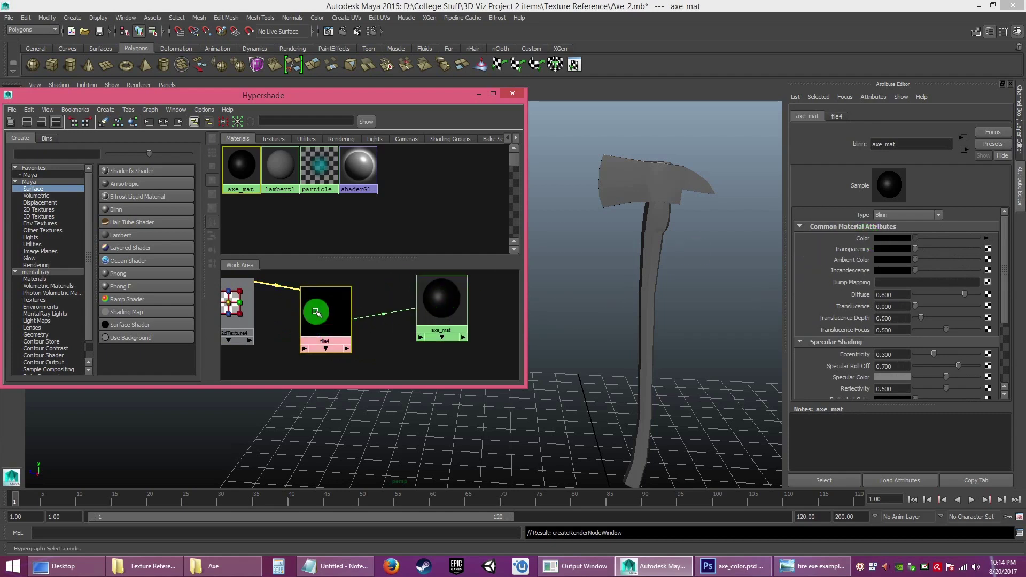
pyautogui.click(373, 347)
pyautogui.click(318, 322)
pyautogui.moveTo(329, 314); pyautogui.dragTo(331, 315)
# Step: Graph the axe_mat material's network and space its three connected nodes apart in the work area
pyautogui.rightClick(244, 166)
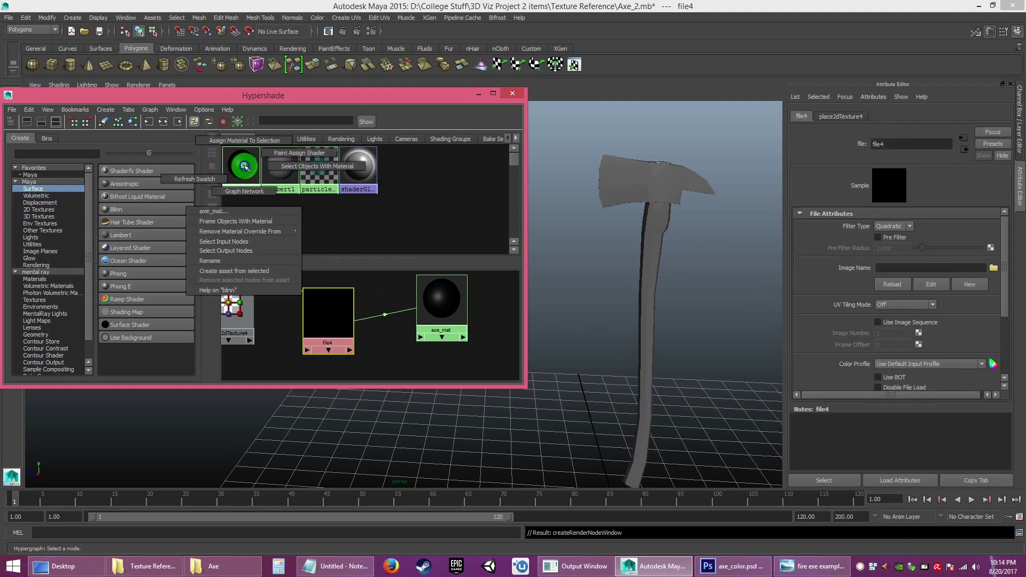
pyautogui.click(244, 141)
pyautogui.rightClick(243, 166)
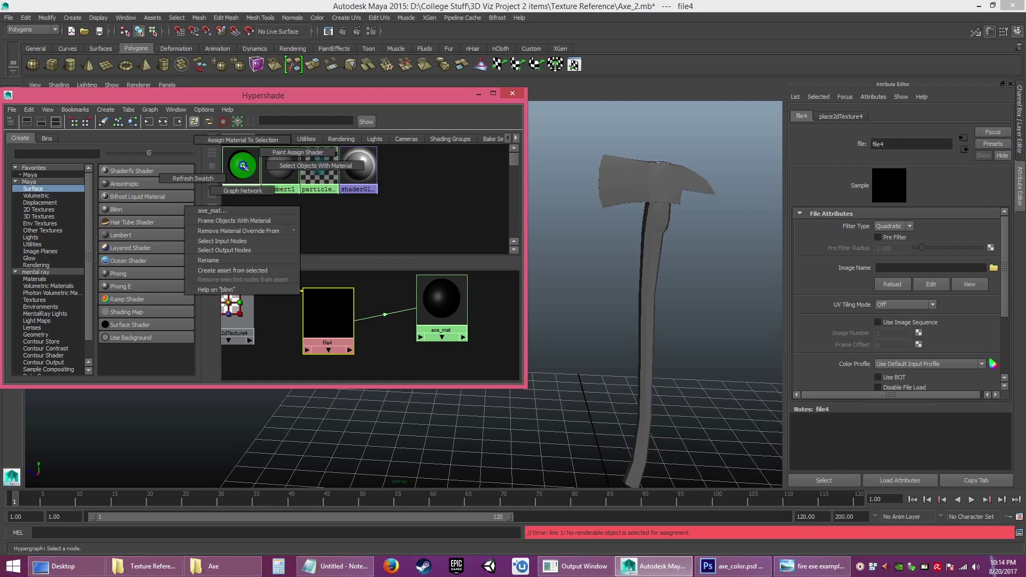
pyautogui.click(236, 193)
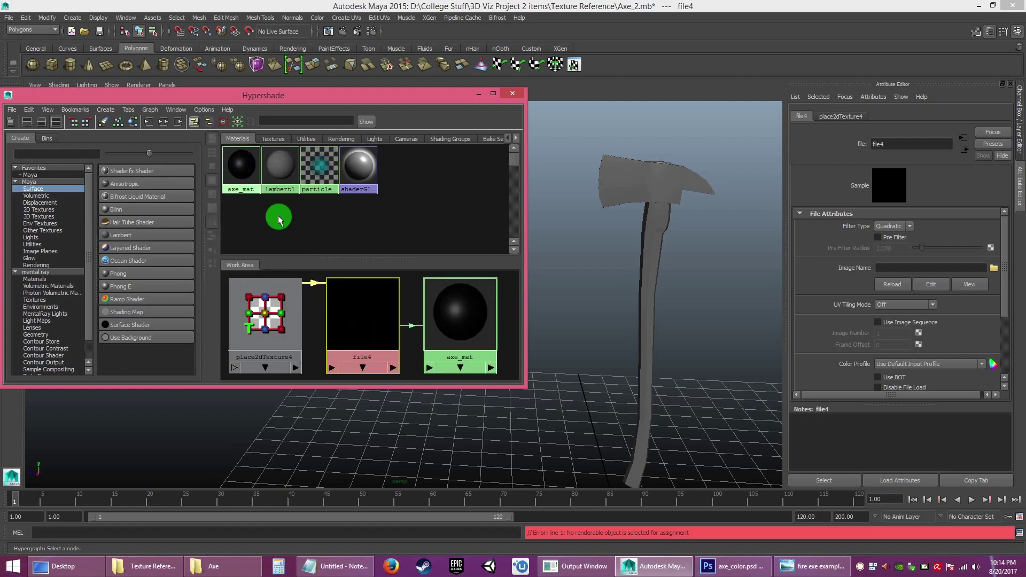
pyautogui.moveTo(408, 335); pyautogui.dragTo(313, 284)
pyautogui.moveTo(304, 321); pyautogui.dragTo(259, 319)
pyautogui.moveTo(365, 333); pyautogui.dragTo(341, 334)
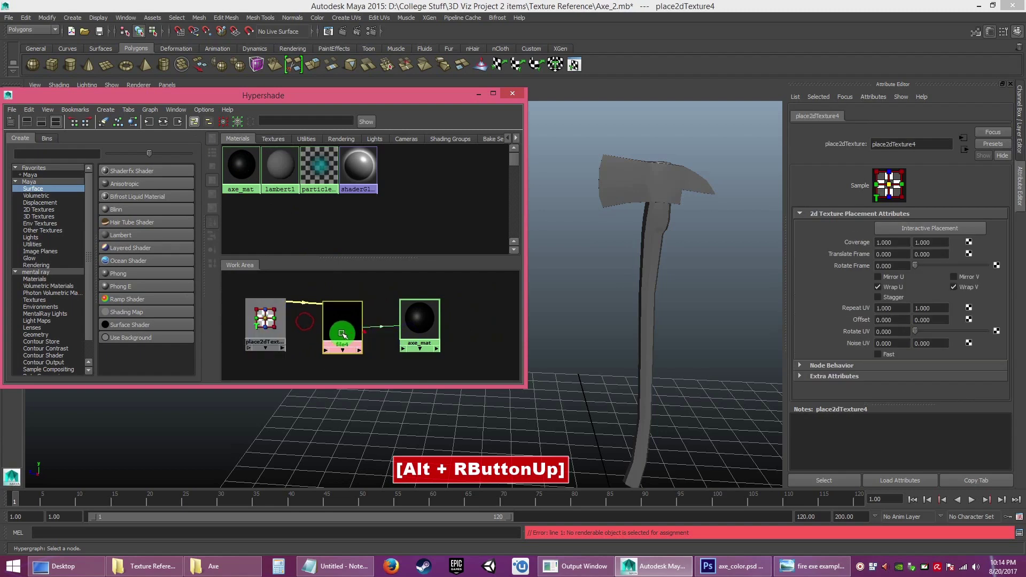
pyautogui.moveTo(420, 338); pyautogui.dragTo(427, 337)
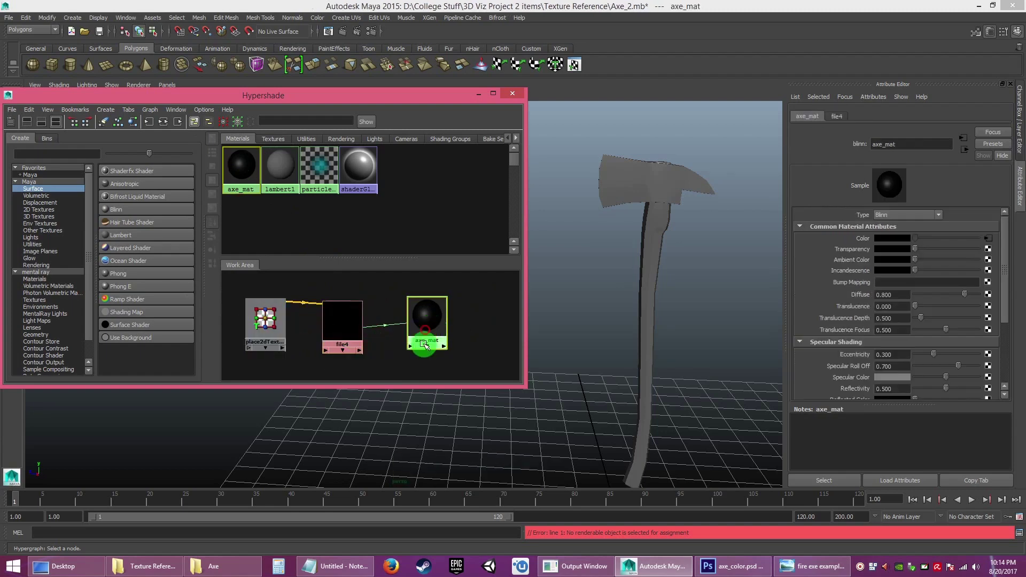
pyautogui.click(394, 370)
# Step: Load axe_color.psd from the desktop's Axe folder into the file4 node and refresh its sample swatch
pyautogui.click(339, 325)
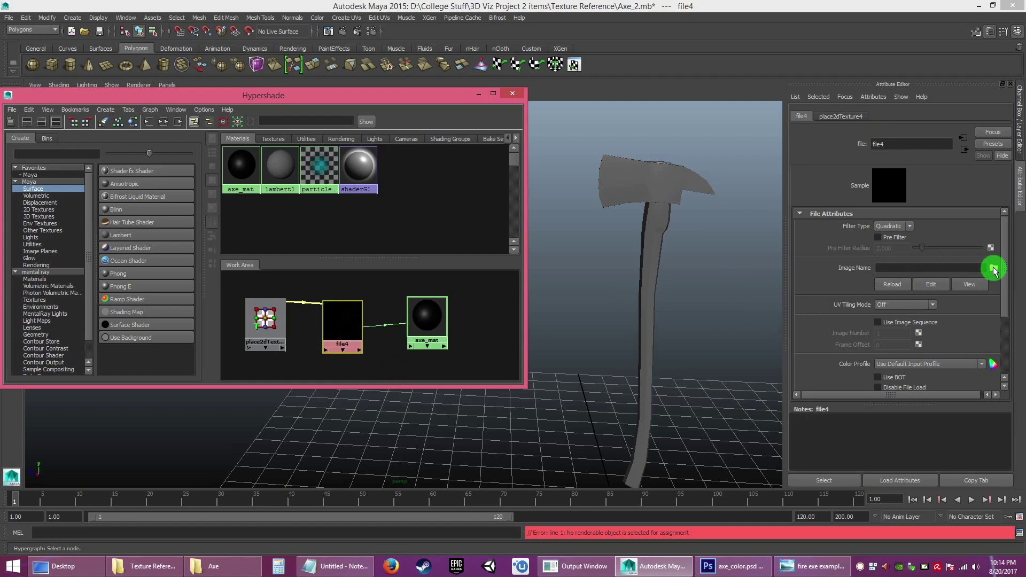
pyautogui.click(993, 268)
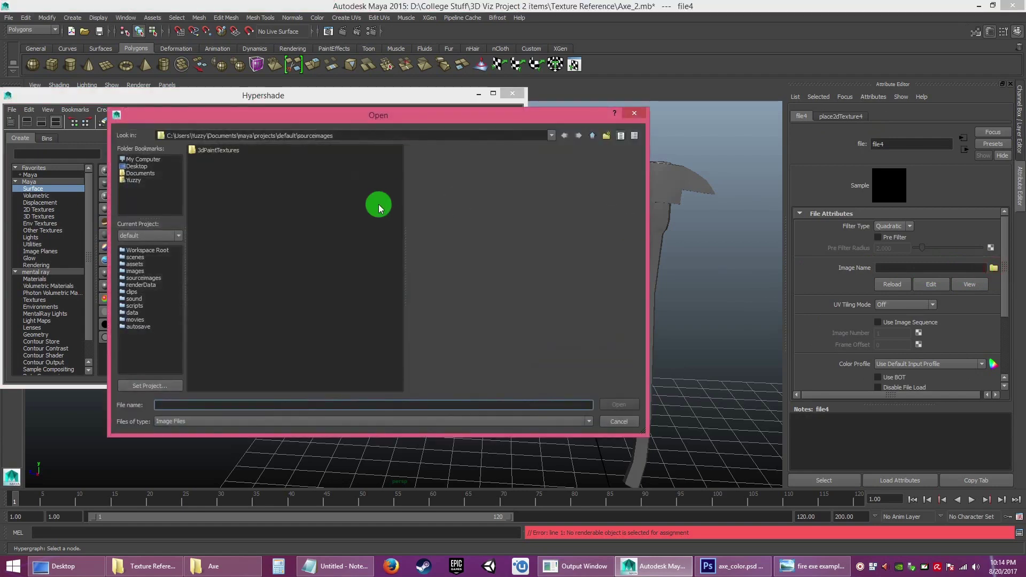
pyautogui.click(140, 169)
pyautogui.doubleClick(203, 150)
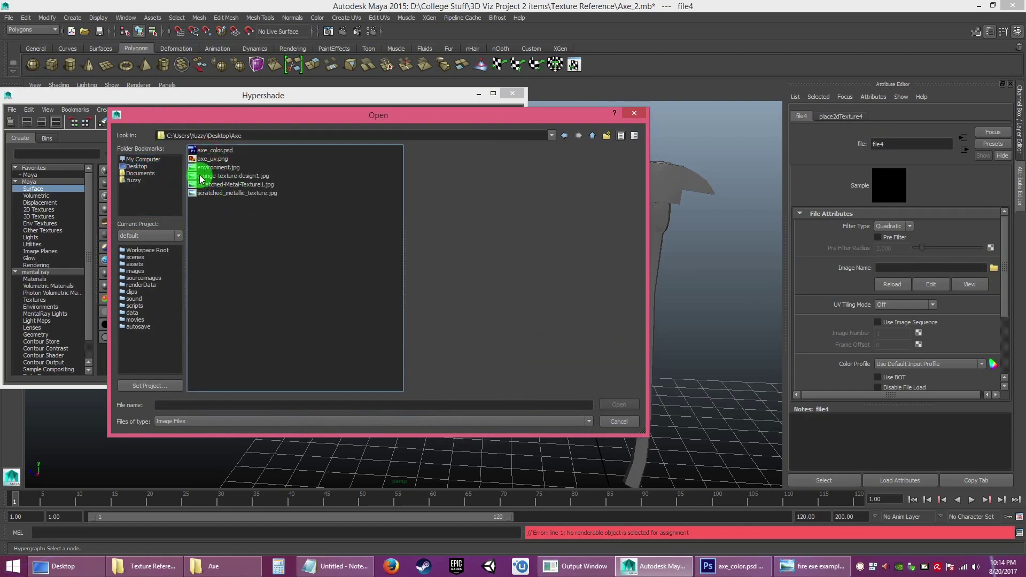
pyautogui.click(216, 151)
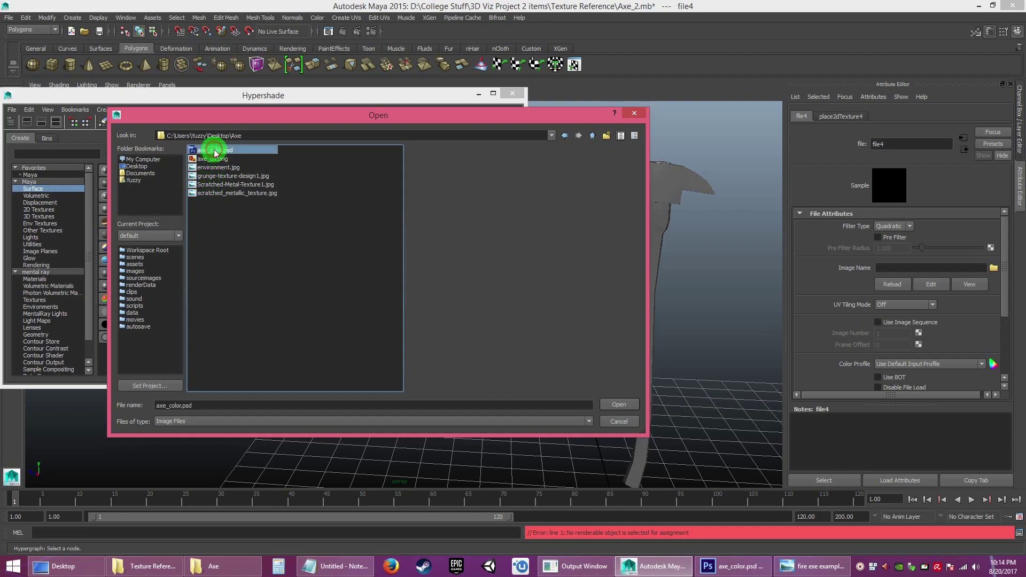
pyautogui.click(619, 405)
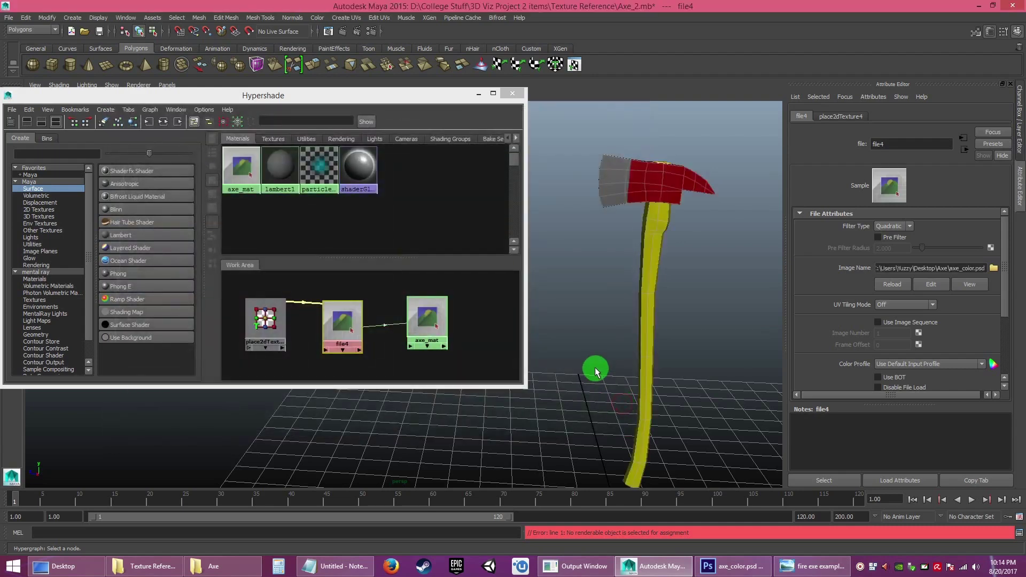
pyautogui.moveTo(654, 345); pyautogui.dragTo(623, 355)
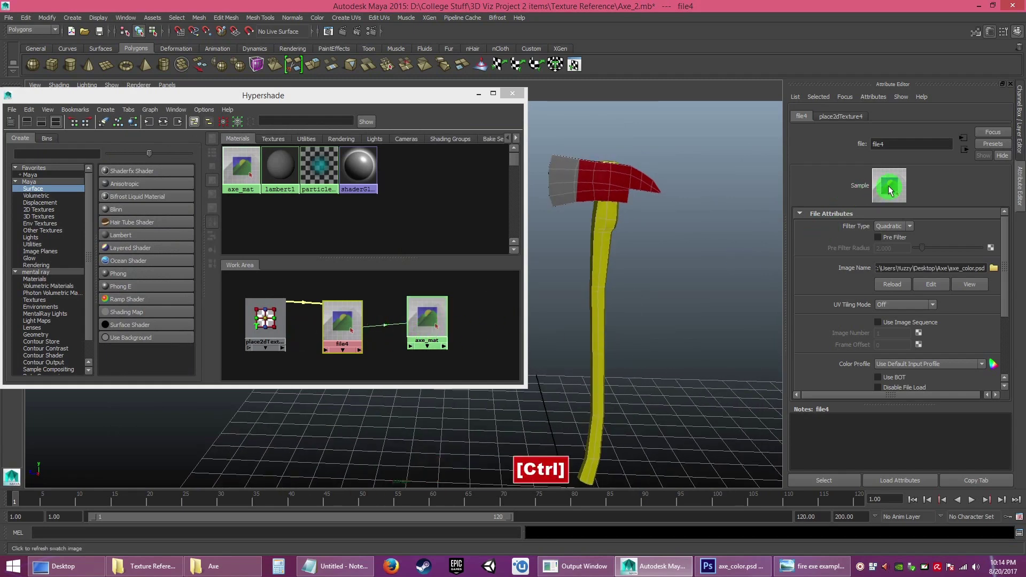
pyautogui.click(890, 188)
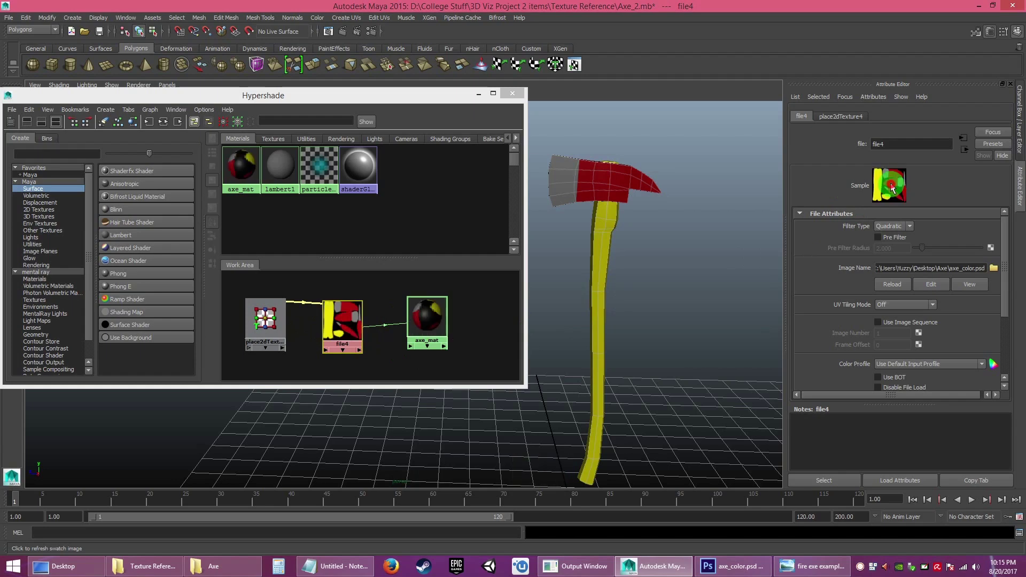
# Step: Minimize the Hypershade, turn off textured display in the viewport, and restore the Hypershade window
pyautogui.moveTo(684, 284); pyautogui.dragTo(688, 291)
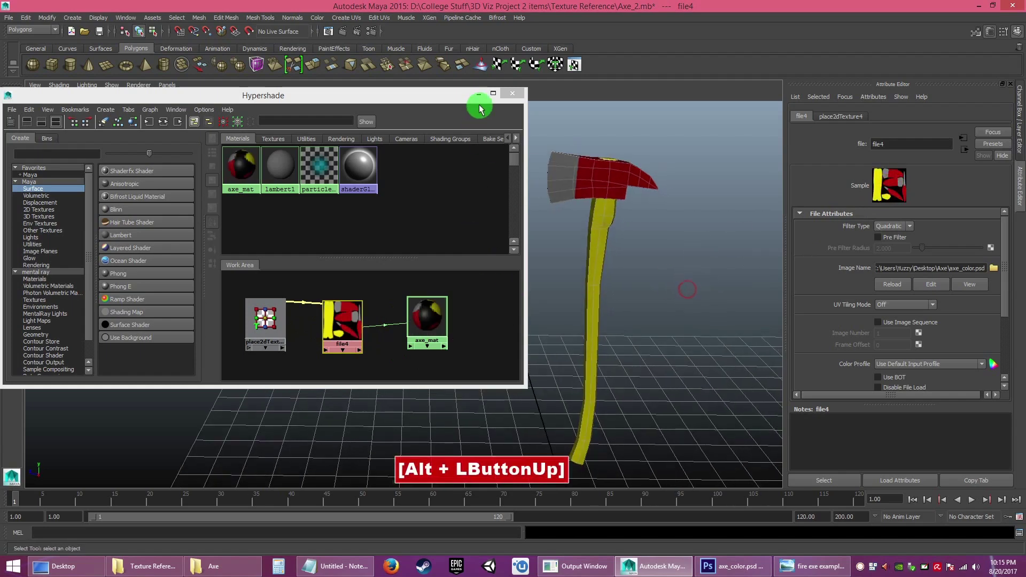
pyautogui.click(476, 93)
pyautogui.moveTo(615, 279); pyautogui.dragTo(512, 279)
pyautogui.click(542, 263)
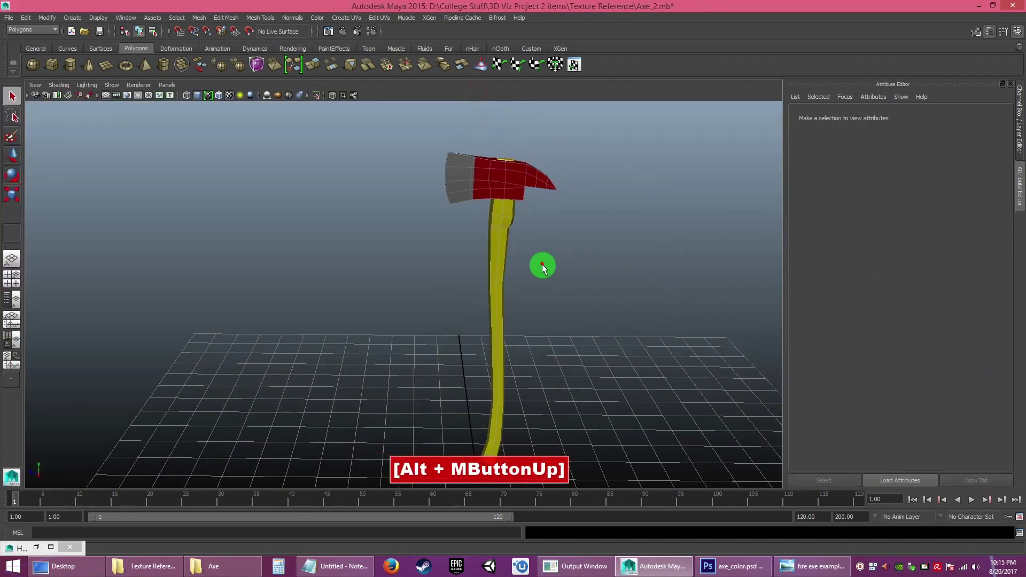
pyautogui.click(229, 96)
pyautogui.click(316, 221)
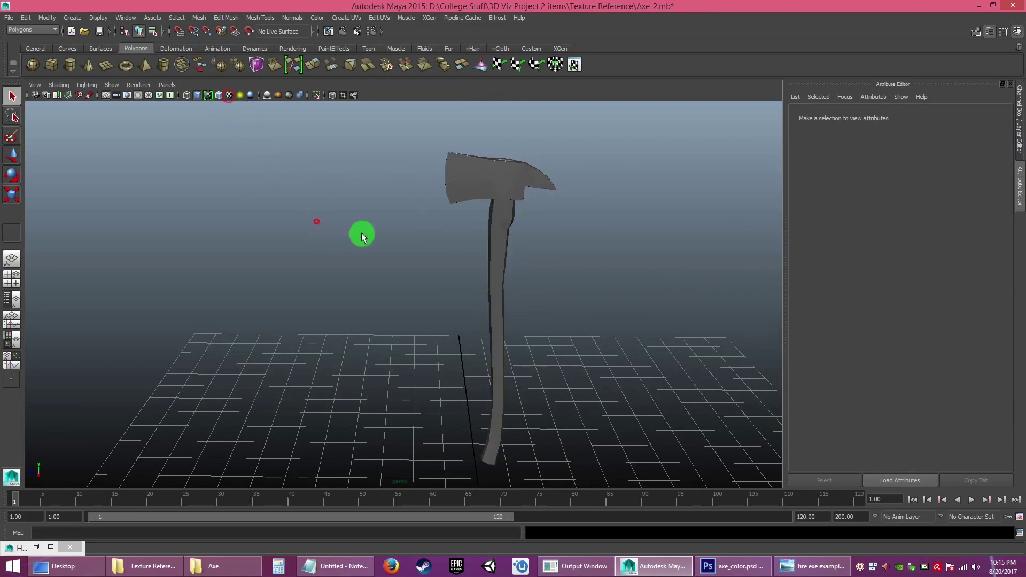
pyautogui.moveTo(563, 304); pyautogui.dragTo(560, 304)
pyautogui.click(37, 547)
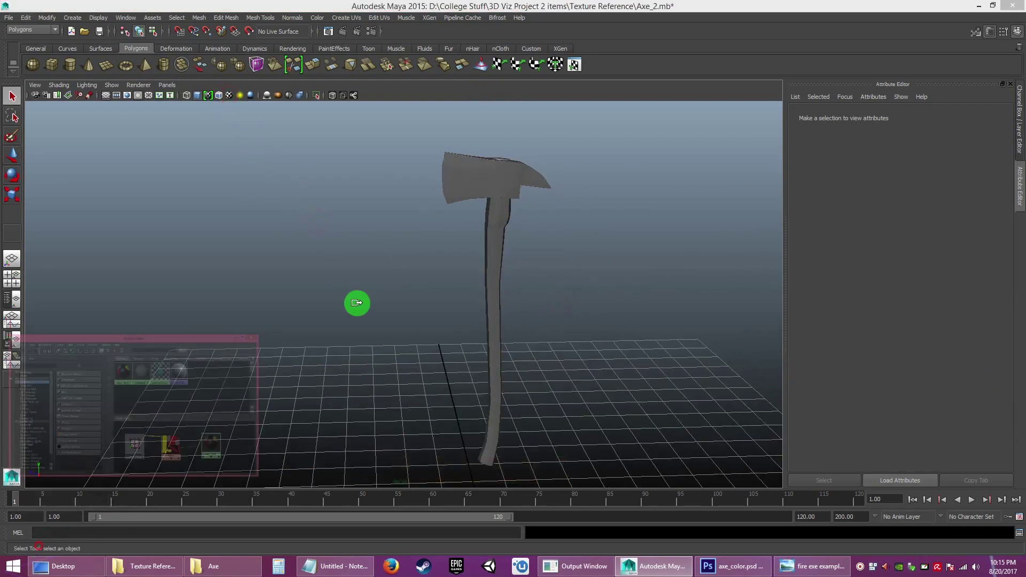
# Step: Move the Hypershade clear of the viewport's display controls and turn textured display back on
pyautogui.moveTo(668, 310); pyautogui.dragTo(790, 342)
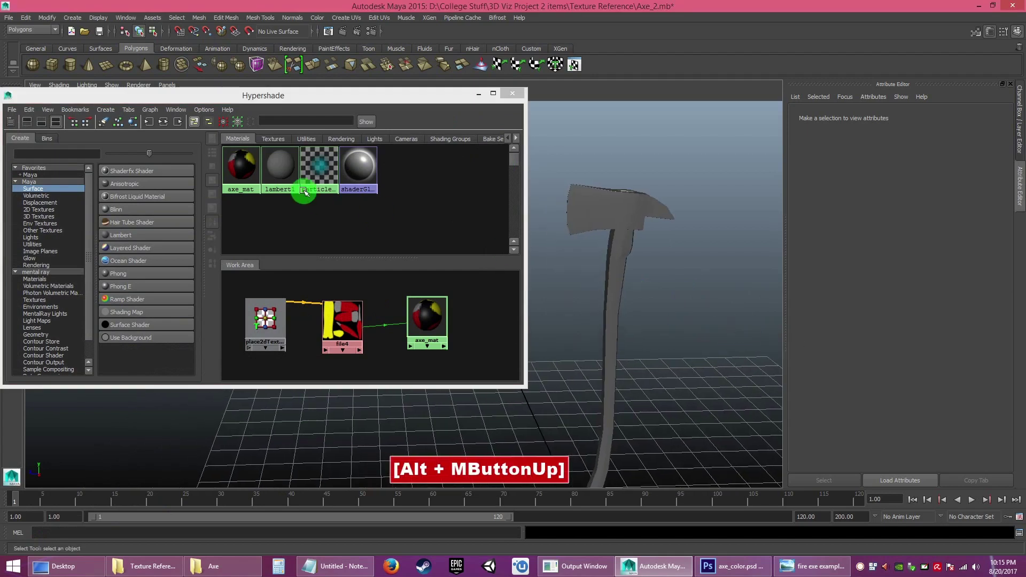
pyautogui.click(241, 163)
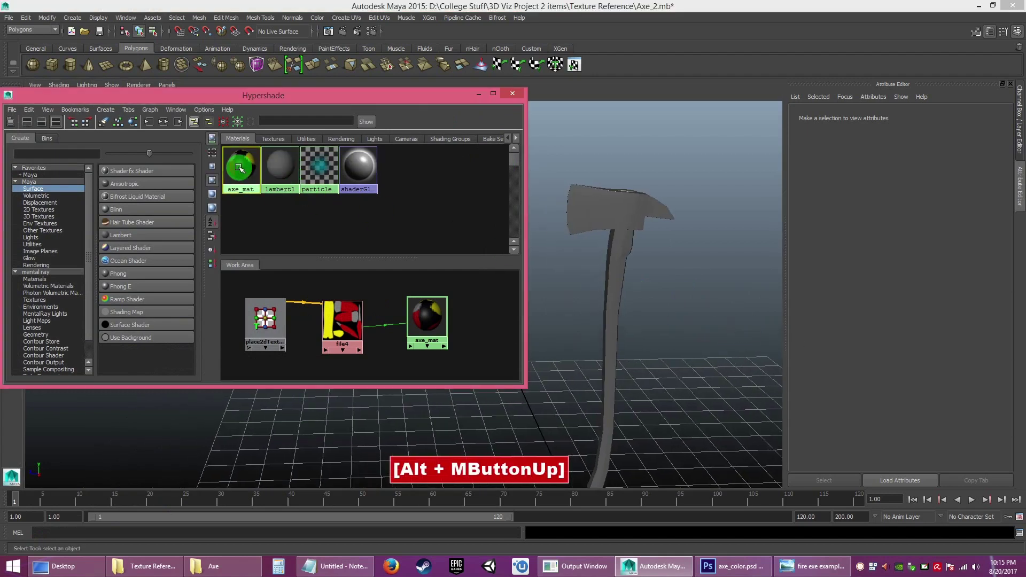
pyautogui.click(581, 172)
pyautogui.click(688, 284)
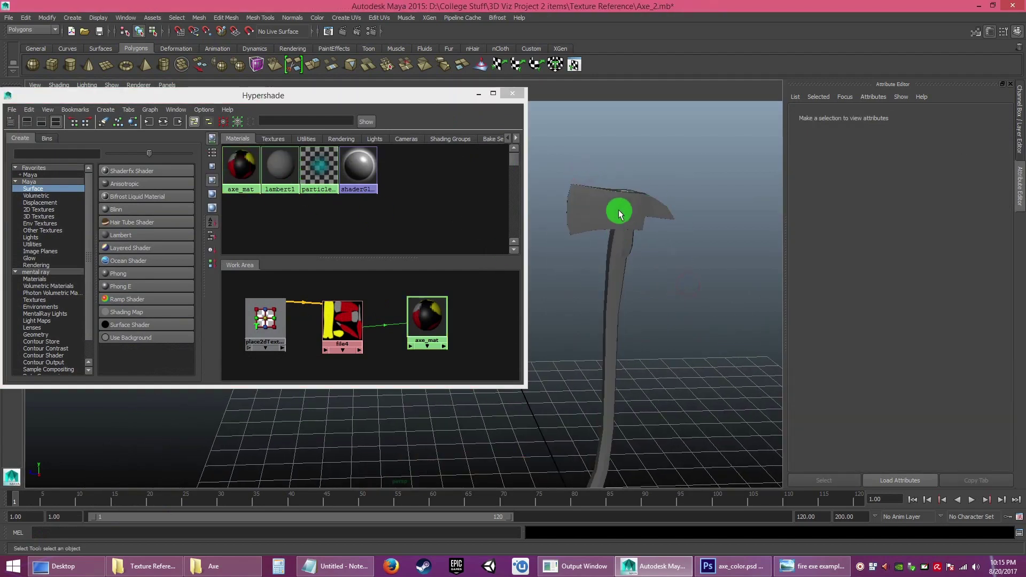
pyautogui.moveTo(409, 95); pyautogui.dragTo(405, 156)
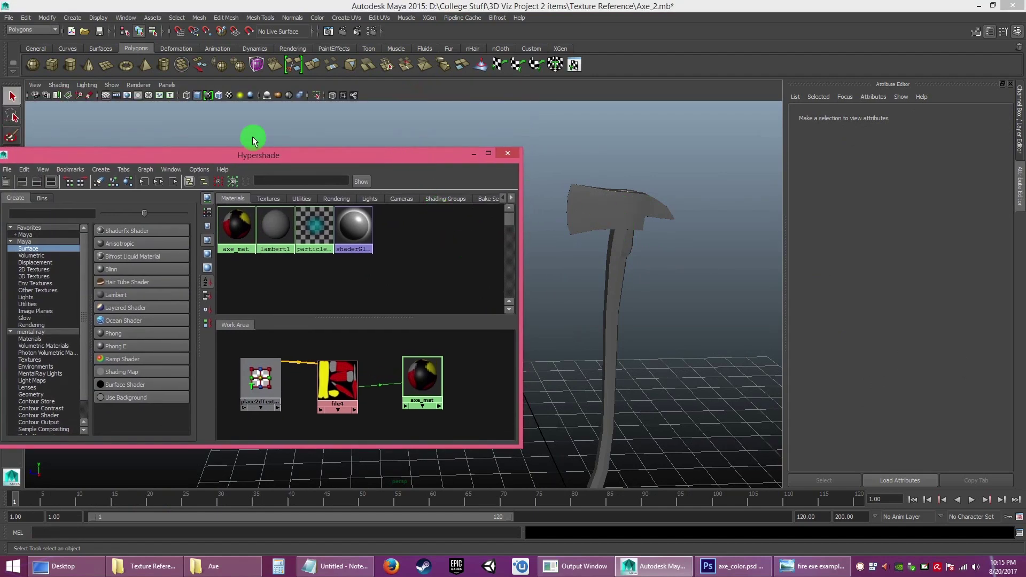
pyautogui.click(229, 96)
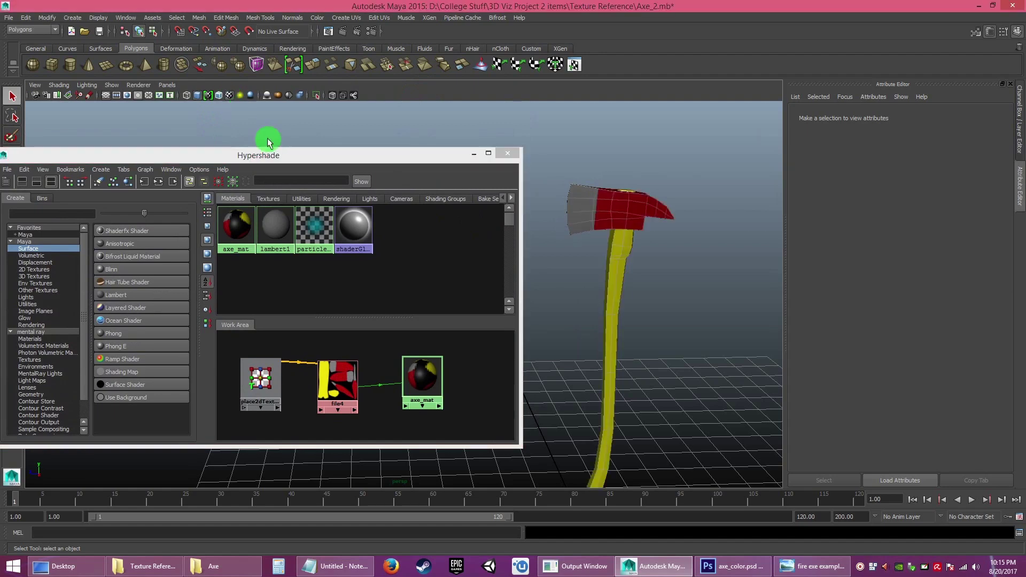
# Step: Cycle the viewport through textured, shaded and wireframe display modes and return it to textured display
pyautogui.moveTo(653, 270); pyautogui.dragTo(627, 323)
pyautogui.press('6')
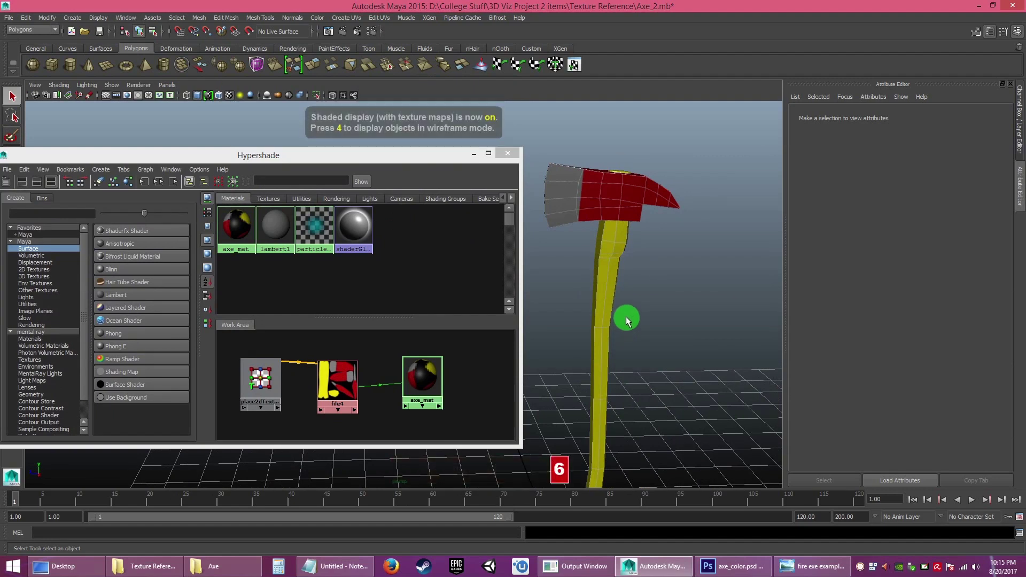
pyautogui.press('5')
pyautogui.moveTo(626, 316); pyautogui.dragTo(630, 323)
pyautogui.press('4')
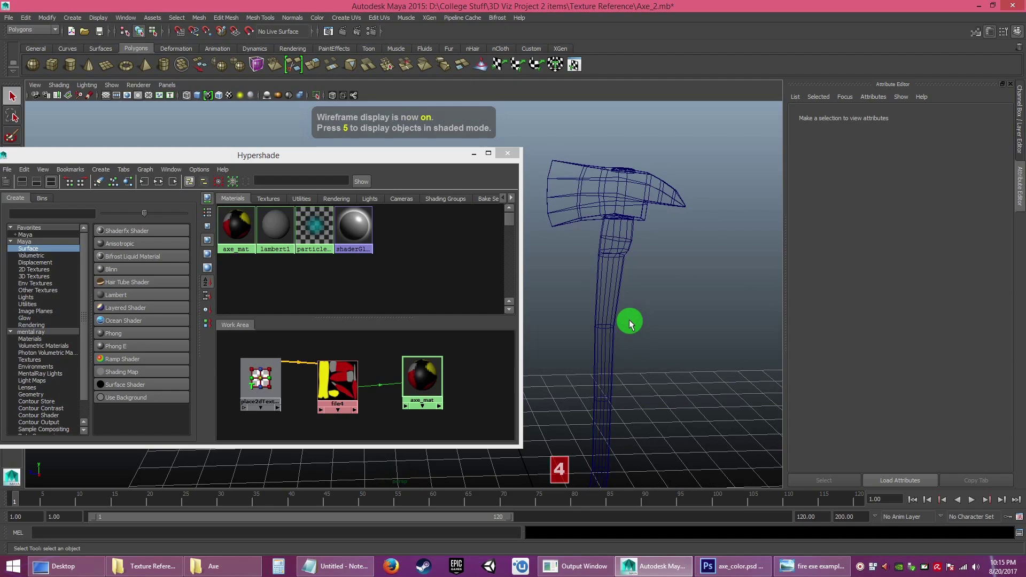
pyautogui.press('5')
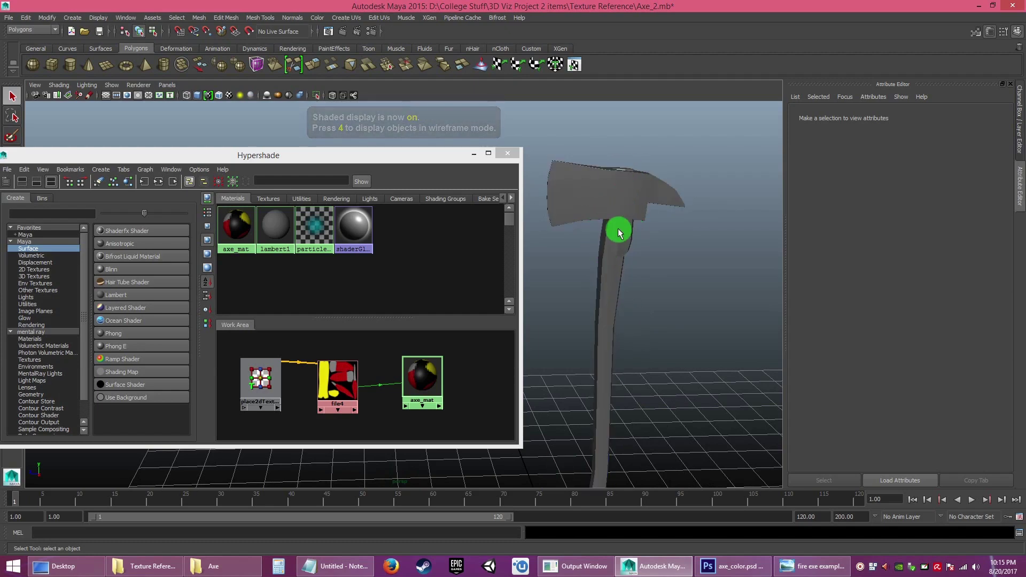
pyautogui.press('6')
# Step: Examine the color texture on the axe head and upper handle from several angles, with the Hypershade minimized
pyautogui.moveTo(633, 223); pyautogui.dragTo(633, 223)
pyautogui.moveTo(670, 264); pyautogui.dragTo(628, 307)
pyautogui.moveTo(628, 313); pyautogui.dragTo(620, 300)
pyautogui.moveTo(653, 329); pyautogui.dragTo(620, 359)
pyautogui.moveTo(621, 360); pyautogui.dragTo(707, 452)
pyautogui.moveTo(668, 259); pyautogui.dragTo(570, 306)
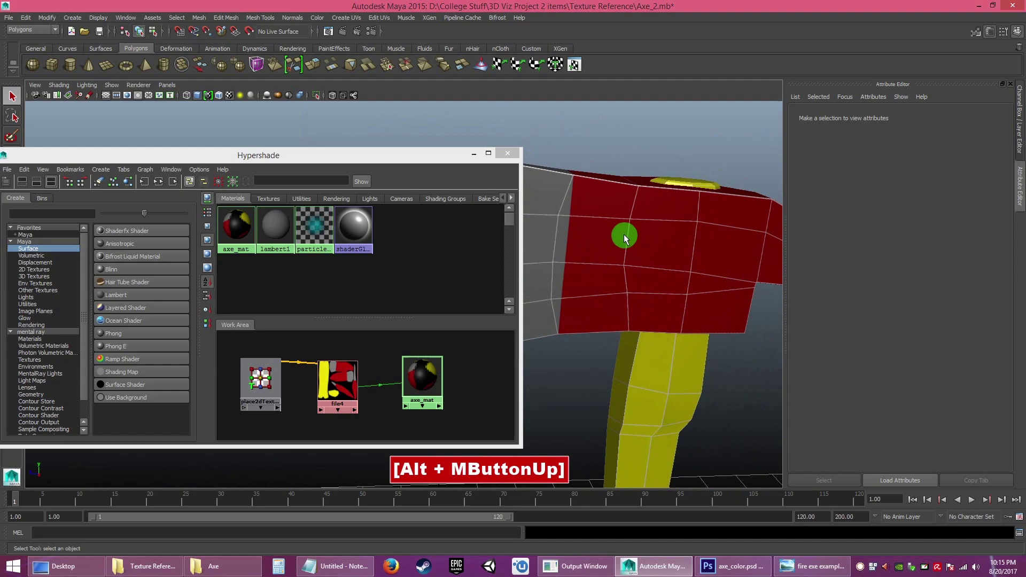
pyautogui.moveTo(664, 301); pyautogui.dragTo(648, 202)
pyautogui.moveTo(648, 200); pyautogui.dragTo(614, 174)
pyautogui.moveTo(623, 230); pyautogui.dragTo(646, 194)
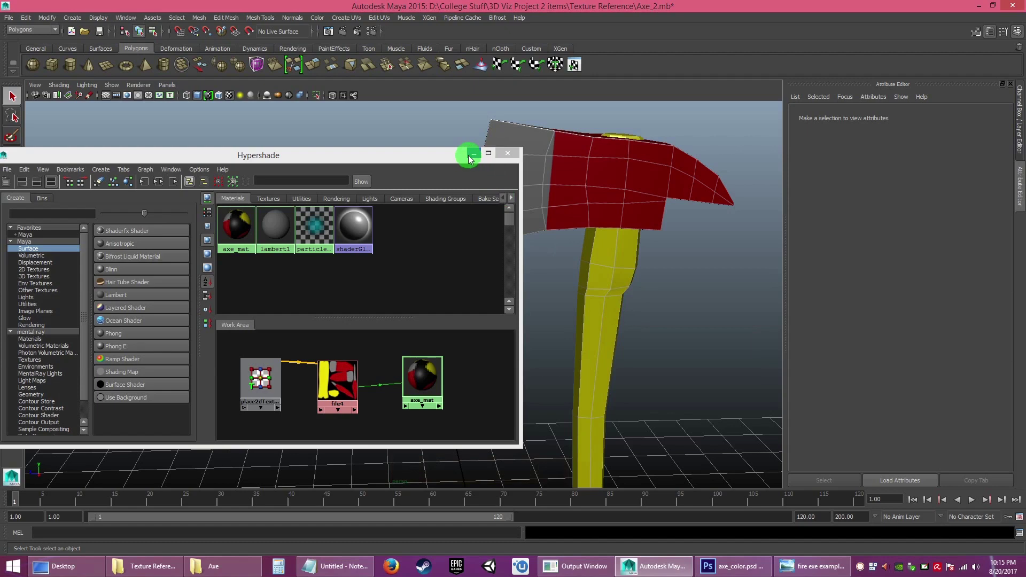
pyautogui.click(470, 156)
pyautogui.moveTo(579, 314); pyautogui.dragTo(449, 340)
pyautogui.moveTo(449, 339)
pyautogui.mouseDown()
pyautogui.moveTo(440, 323)
pyautogui.moveTo(449, 335)
pyautogui.mouseUp()
pyautogui.moveTo(484, 318); pyautogui.dragTo(452, 323)
pyautogui.moveTo(563, 327); pyautogui.dragTo(532, 337)
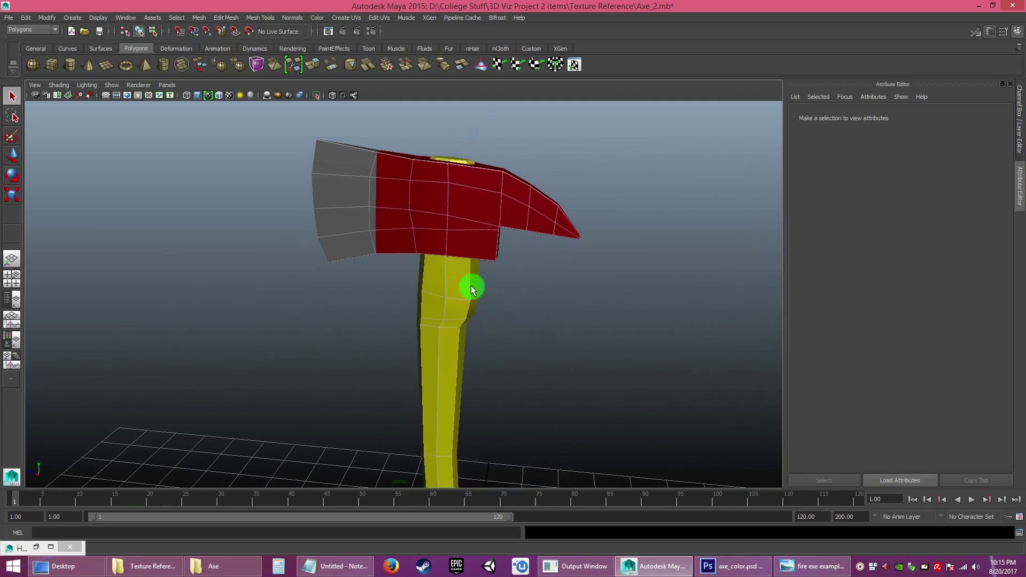
# Step: Make sure Automatically reload updated image files is enabled in the Files/Projects preferences, and save the preferences
pyautogui.click(126, 19)
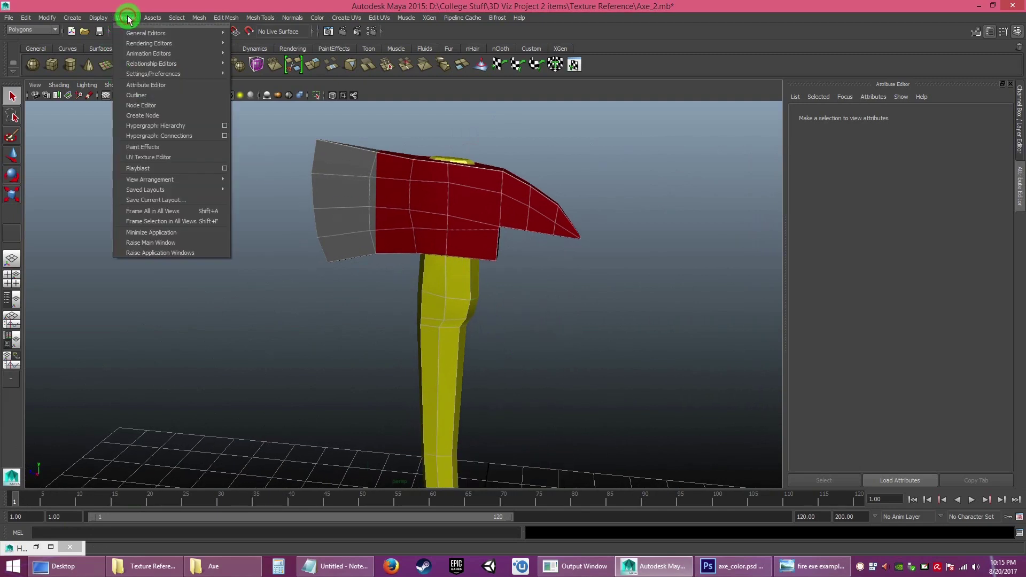
pyautogui.click(154, 78)
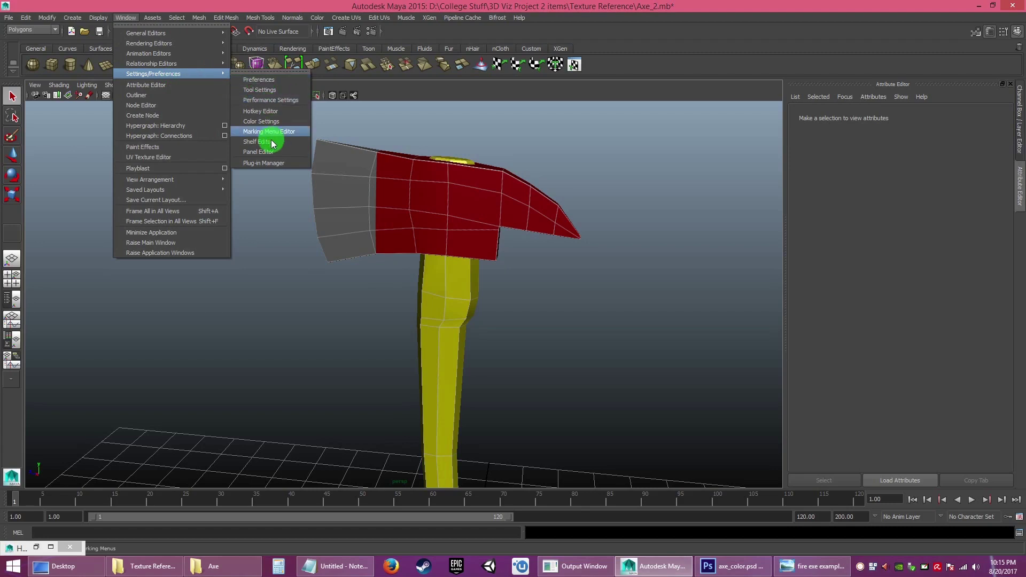
pyautogui.click(261, 83)
pyautogui.moveTo(354, 126); pyautogui.dragTo(308, 101)
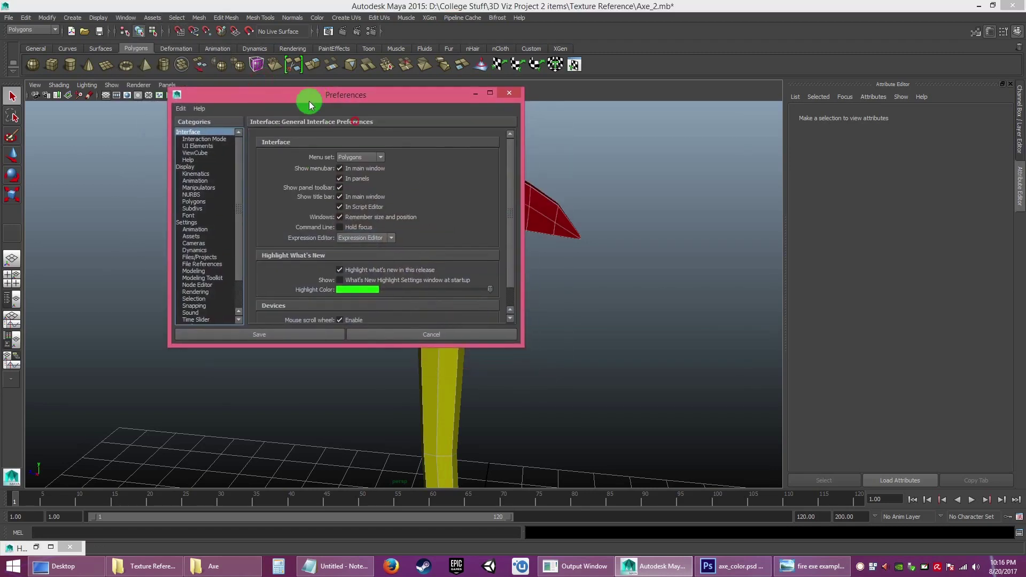
pyautogui.moveTo(236, 217); pyautogui.dragTo(235, 247)
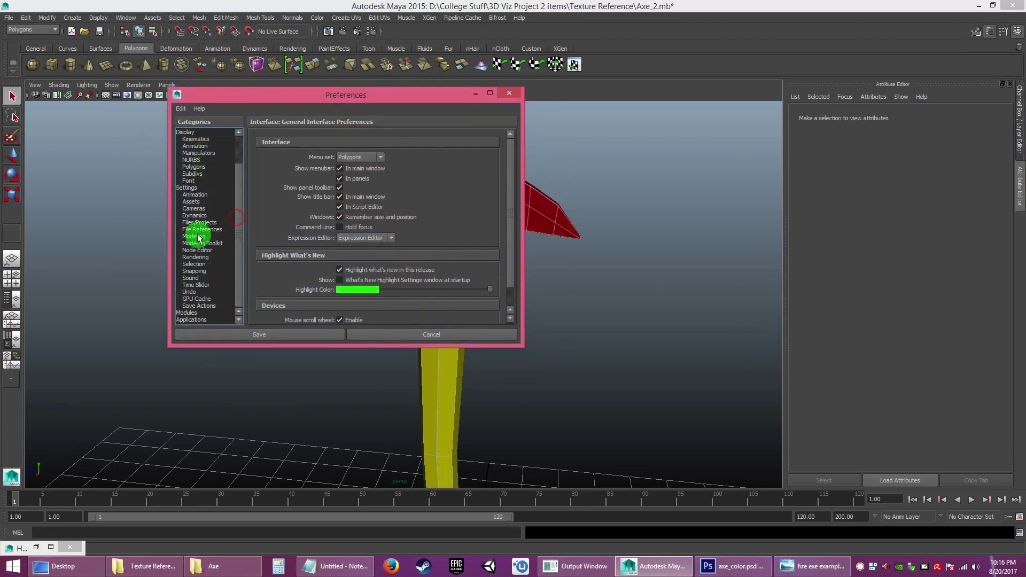
pyautogui.click(206, 223)
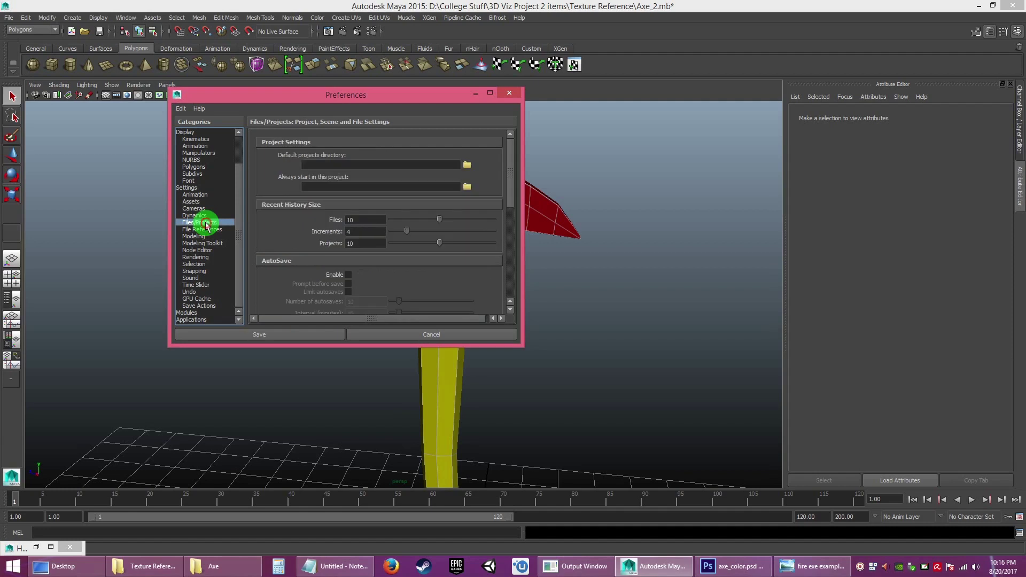
pyautogui.moveTo(510, 199); pyautogui.dragTo(506, 305)
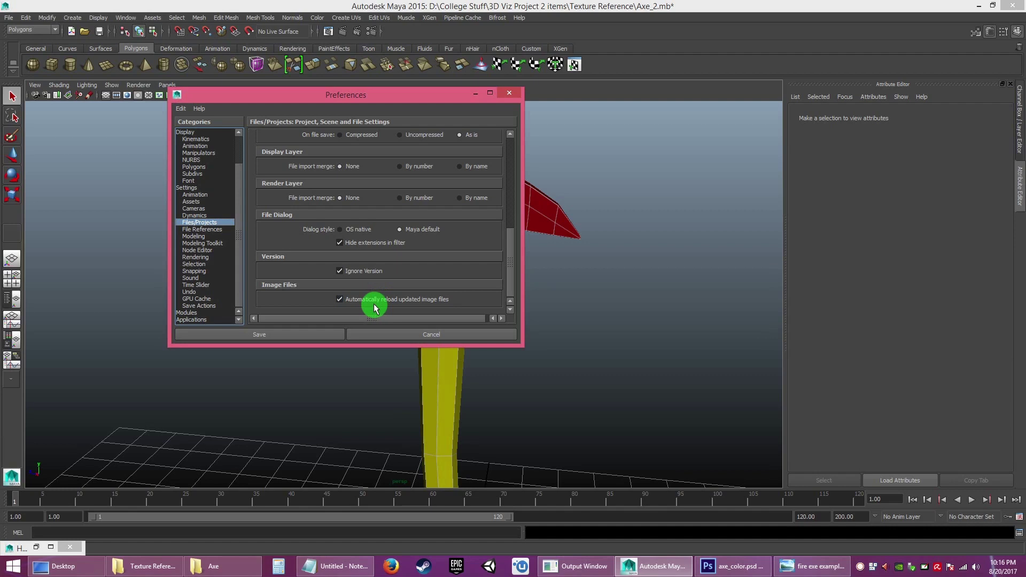
pyautogui.click(264, 336)
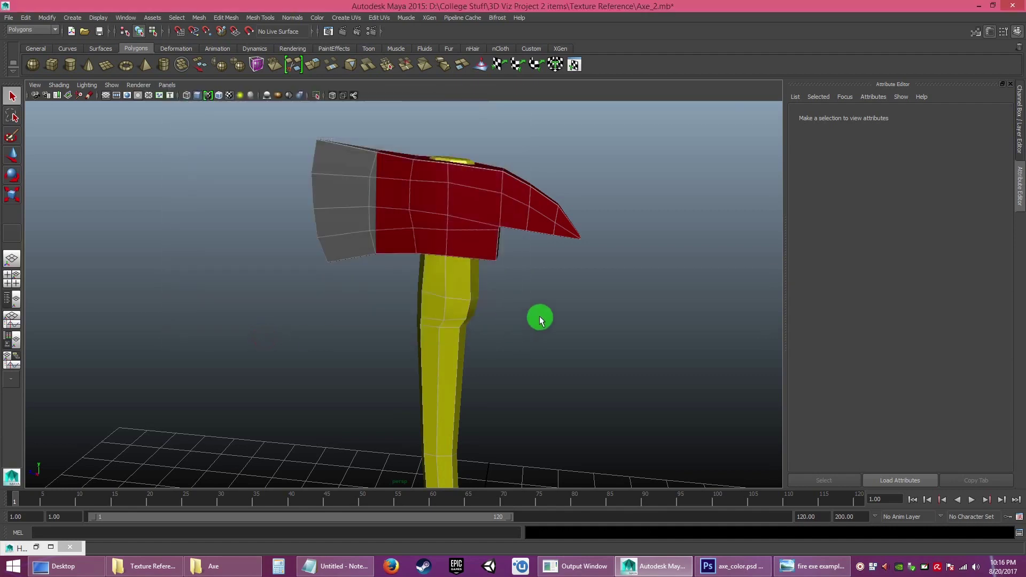
# Step: Switch to Photoshop, hide the UV guide layer, and save axe_color.psd
pyautogui.click(733, 566)
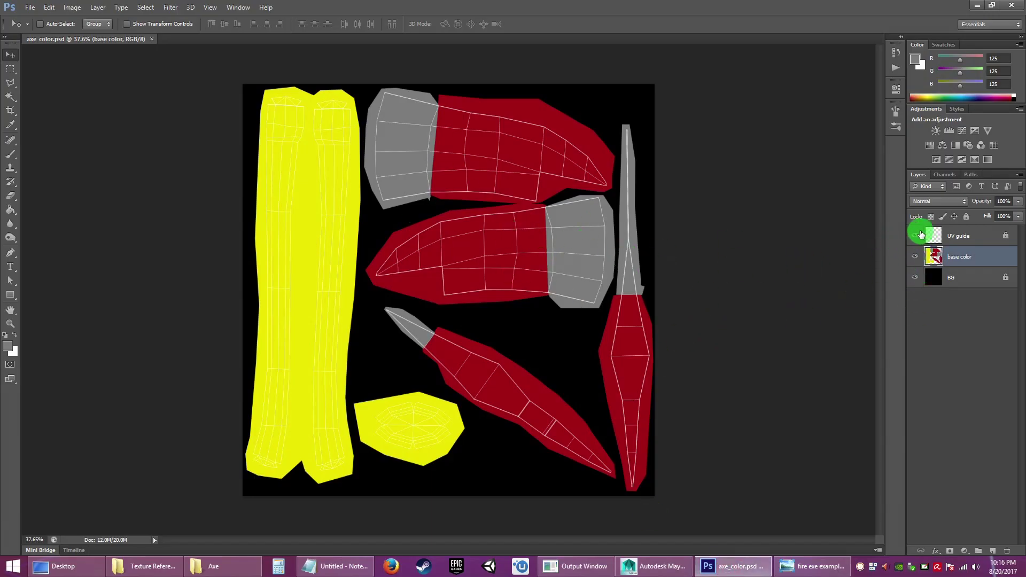
pyautogui.click(916, 236)
pyautogui.hotkey('ctrl', 's')
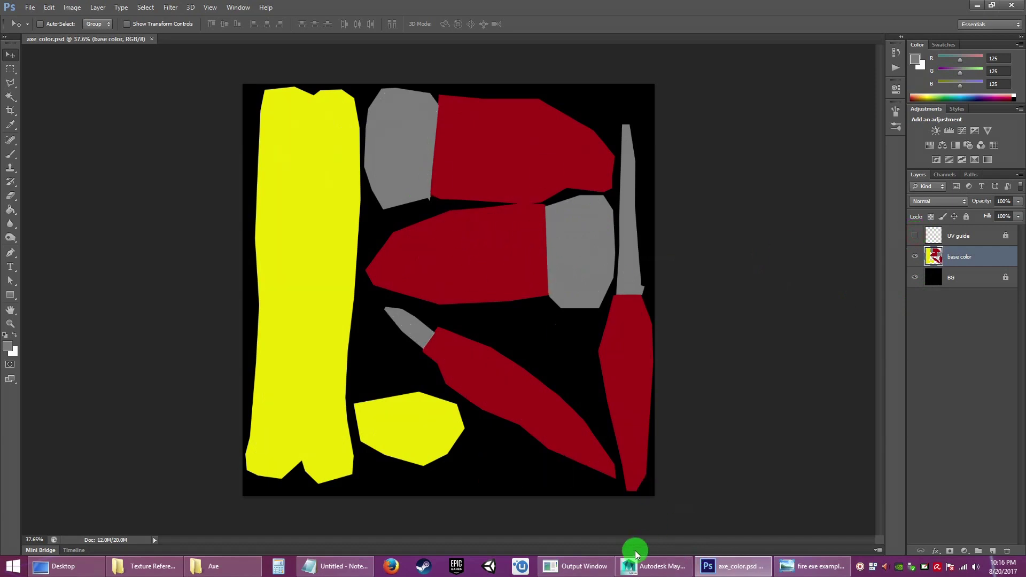
# Step: Switch to Maya and examine the updated texture on the axe head and handle from several angles
pyautogui.click(651, 565)
pyautogui.moveTo(510, 371); pyautogui.dragTo(335, 179)
pyautogui.scroll(3, 509, 373)
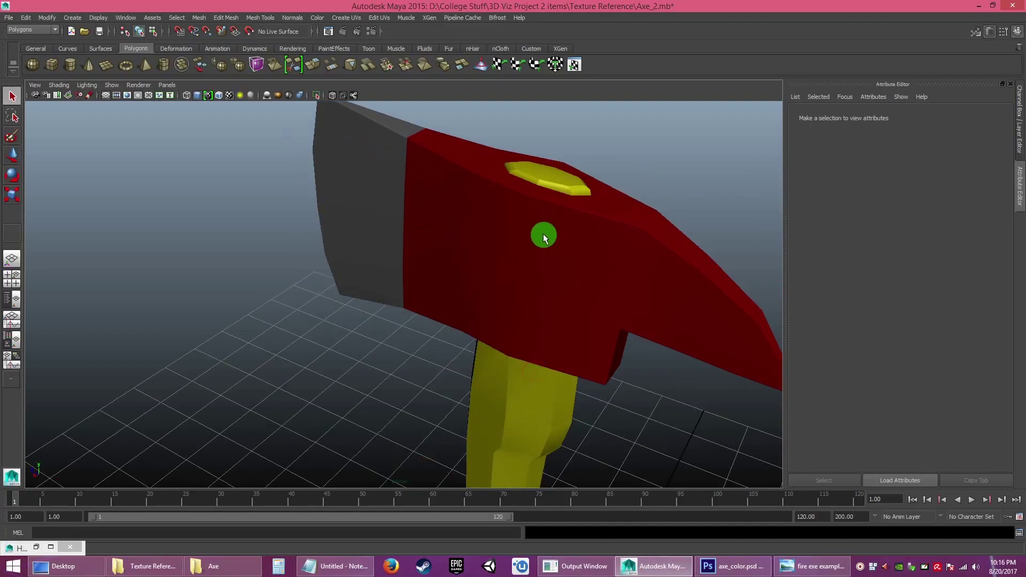
pyautogui.moveTo(491, 262); pyautogui.dragTo(517, 259)
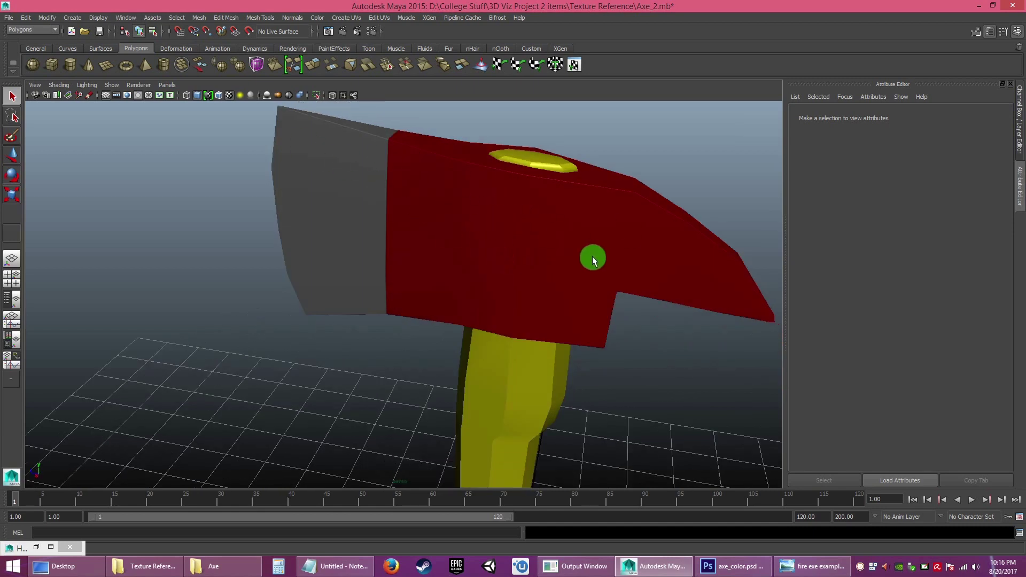
pyautogui.moveTo(606, 273); pyautogui.dragTo(479, 229)
pyautogui.moveTo(507, 340); pyautogui.dragTo(513, 257)
pyautogui.moveTo(513, 258); pyautogui.dragTo(479, 229)
pyautogui.moveTo(508, 292); pyautogui.dragTo(504, 315)
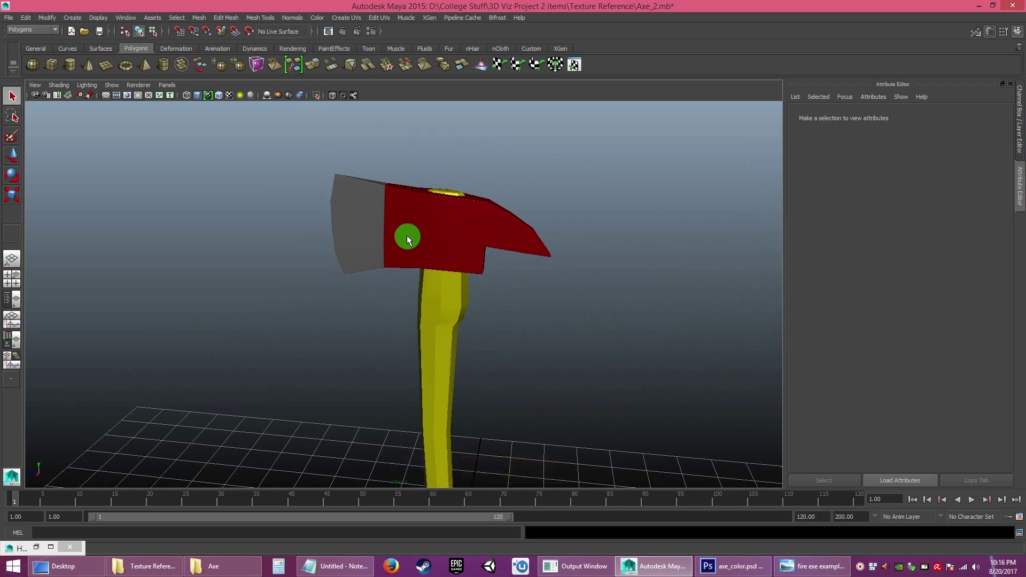
# Step: Restore the Hypershade, select the axe_mat node, refresh its material sample swatch, and minimize the Hypershade again
pyautogui.click(36, 546)
pyautogui.click(411, 401)
pyautogui.click(420, 378)
pyautogui.click(732, 573)
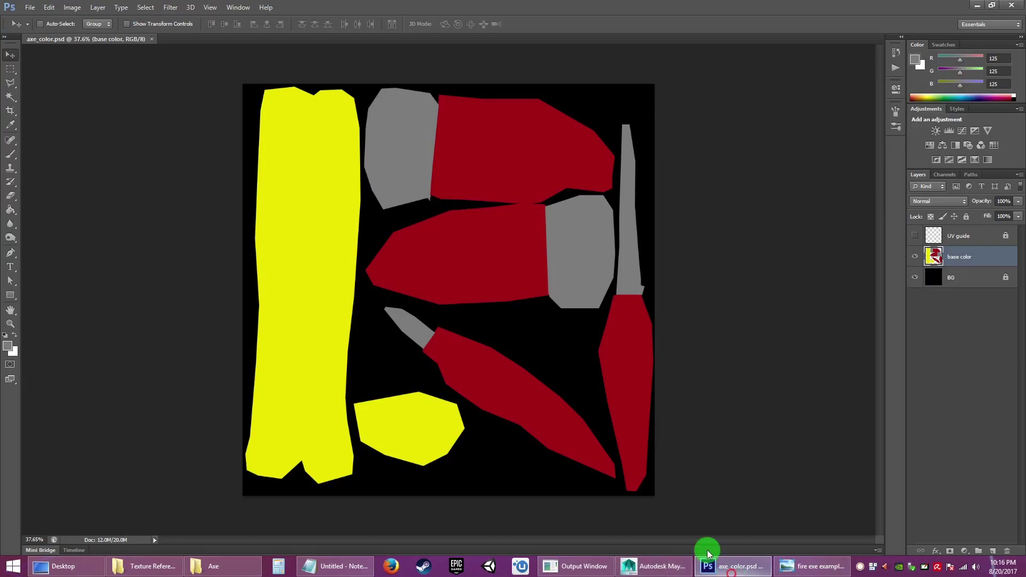
pyautogui.click(660, 565)
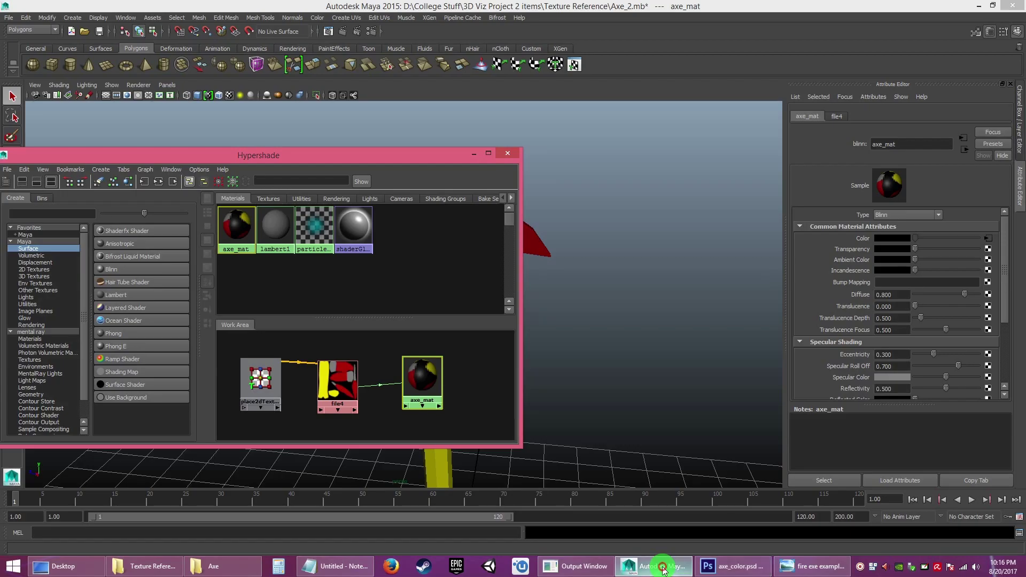
pyautogui.click(421, 381)
pyautogui.press('ctrl')
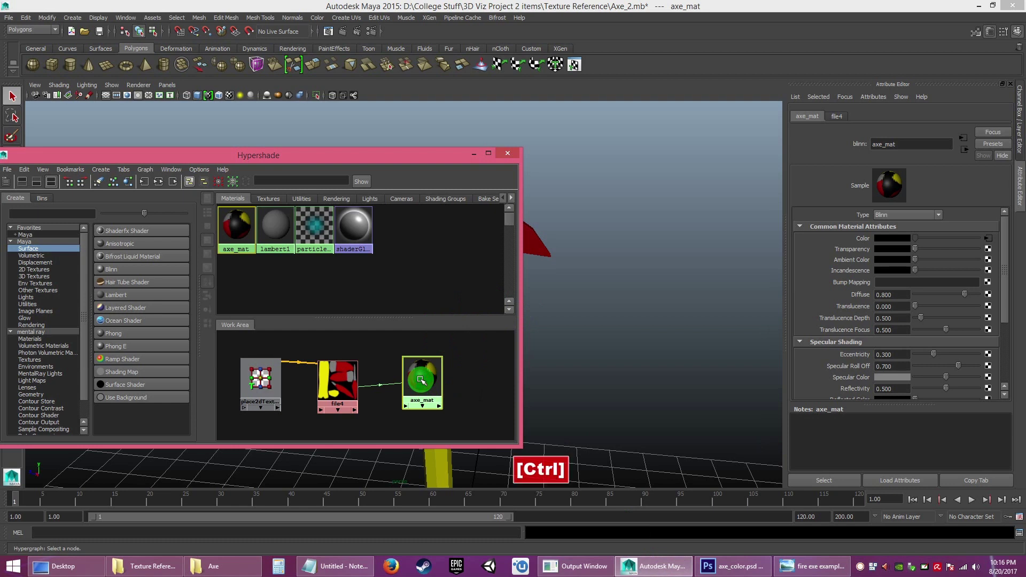
pyautogui.click(891, 186)
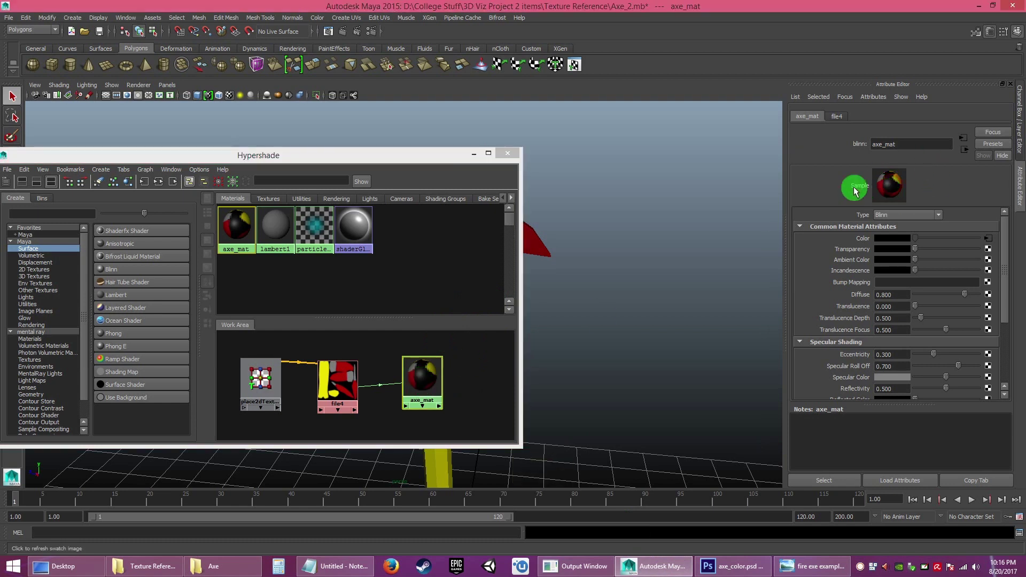
pyautogui.click(473, 155)
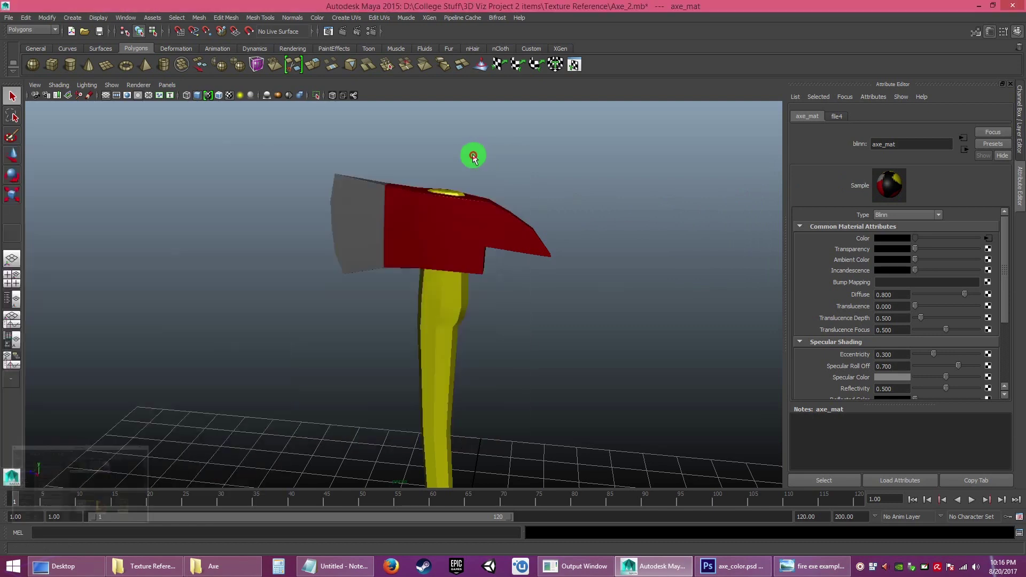
# Step: Switch to Photoshop, stamp a test mark with the Brush tool on the base color layer, and save the file
pyautogui.click(737, 568)
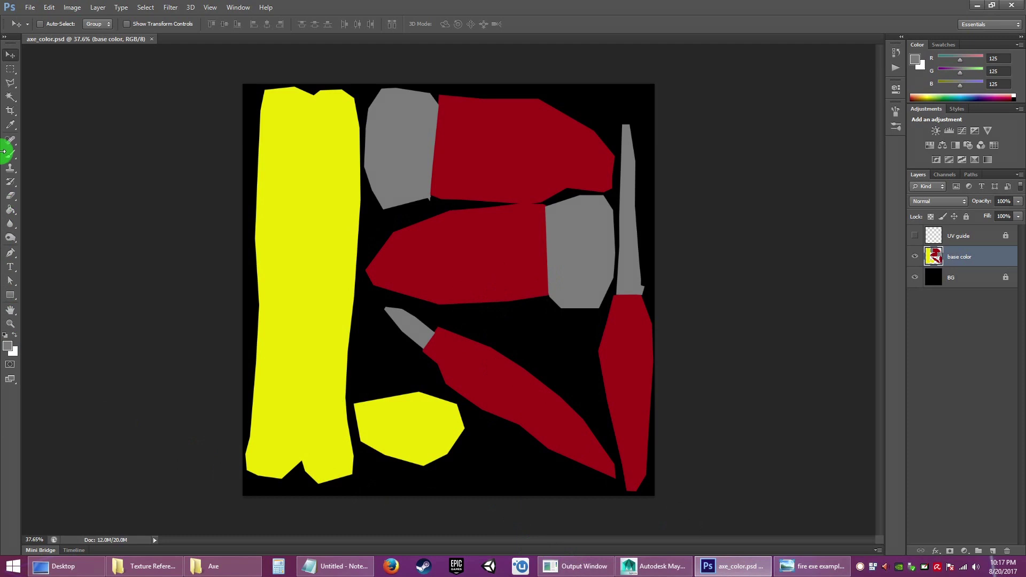
pyautogui.click(9, 160)
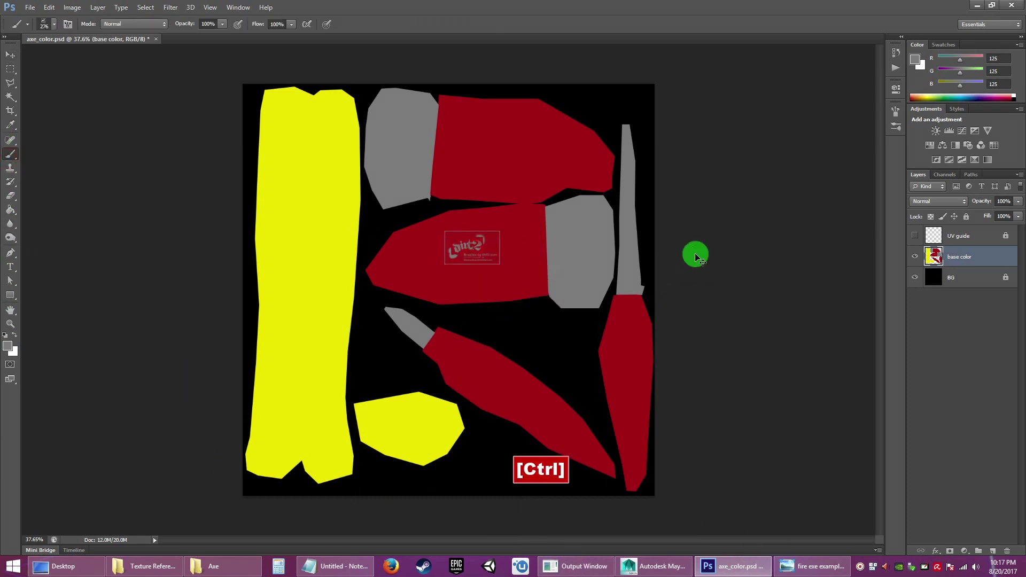
pyautogui.hotkey('ctrl', 's')
# Step: Switch to Maya and inspect the axe head from different sides for the test brush mark
pyautogui.click(658, 565)
pyautogui.moveTo(525, 294); pyautogui.dragTo(302, 284)
pyautogui.moveTo(320, 302); pyautogui.dragTo(412, 332)
pyautogui.moveTo(411, 331); pyautogui.dragTo(485, 434)
pyautogui.moveTo(447, 292); pyautogui.dragTo(347, 199)
pyautogui.moveTo(320, 212); pyautogui.dragTo(552, 225)
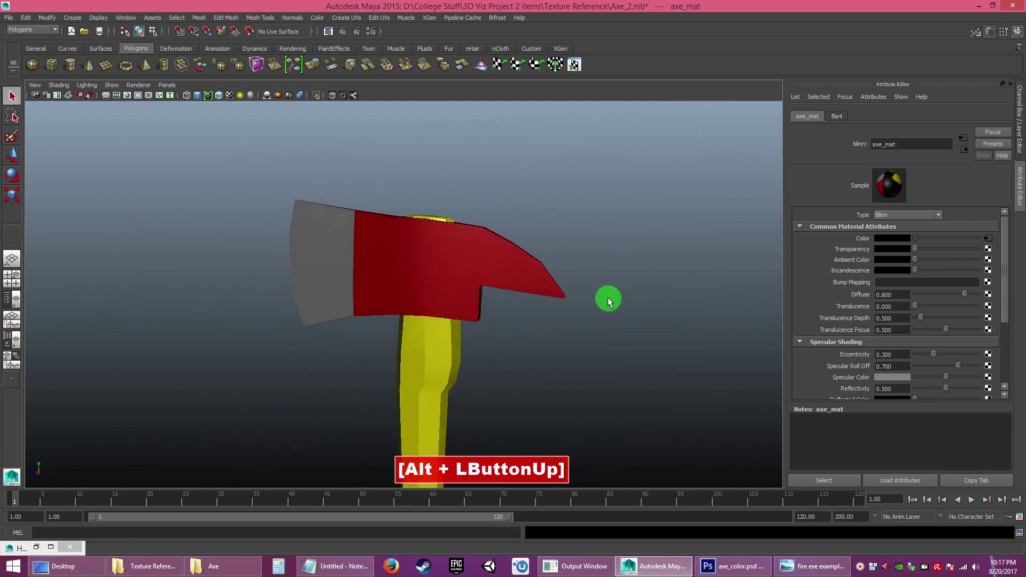
# Step: Return to Photoshop and undo the test brush mark on the base color layer
pyautogui.click(760, 558)
pyautogui.hotkey('ctrl', 'z')
pyautogui.hotkey('ctrl', 'alt', 'z')
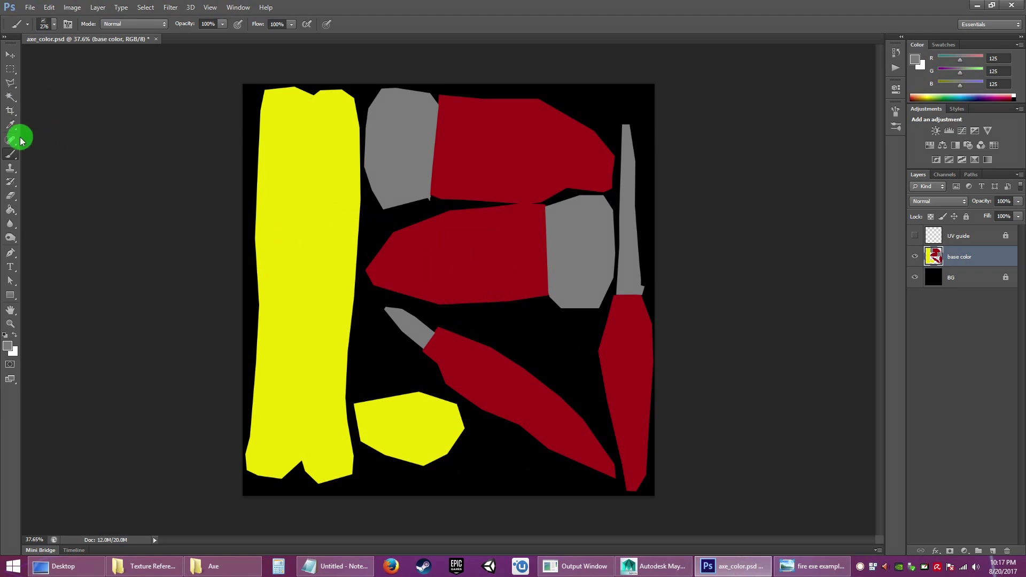
# Step: Choose a hard round brush preset with 100% hardness for the Brush tool
pyautogui.rightClick(688, 222)
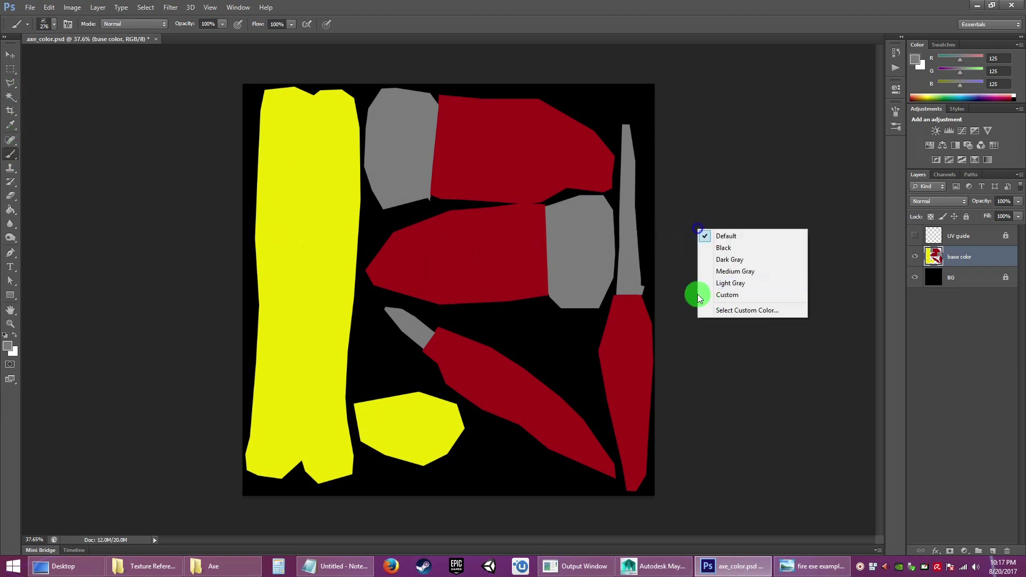
pyautogui.rightClick(557, 237)
pyautogui.click(615, 326)
pyautogui.click(598, 314)
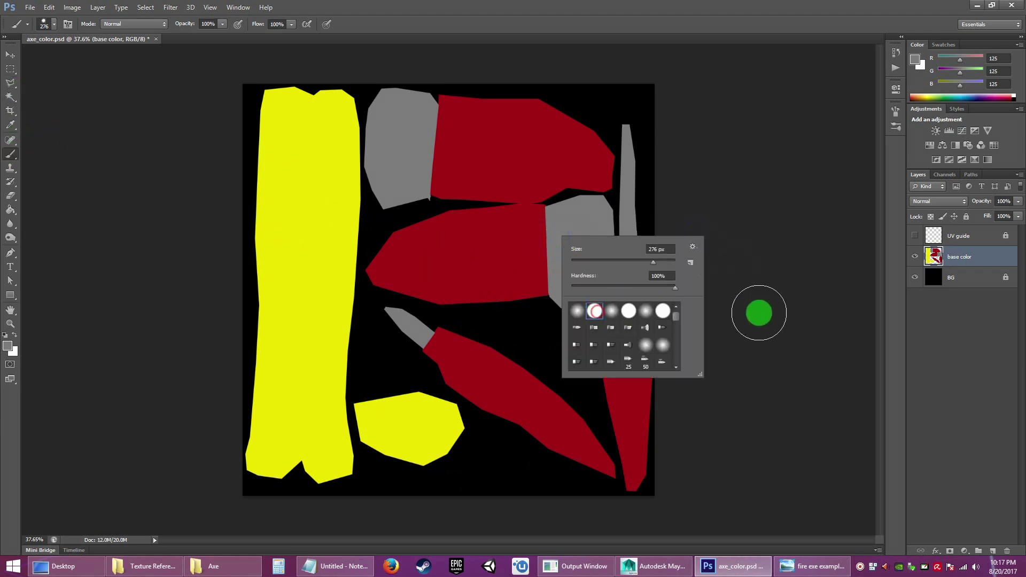
pyautogui.click(793, 316)
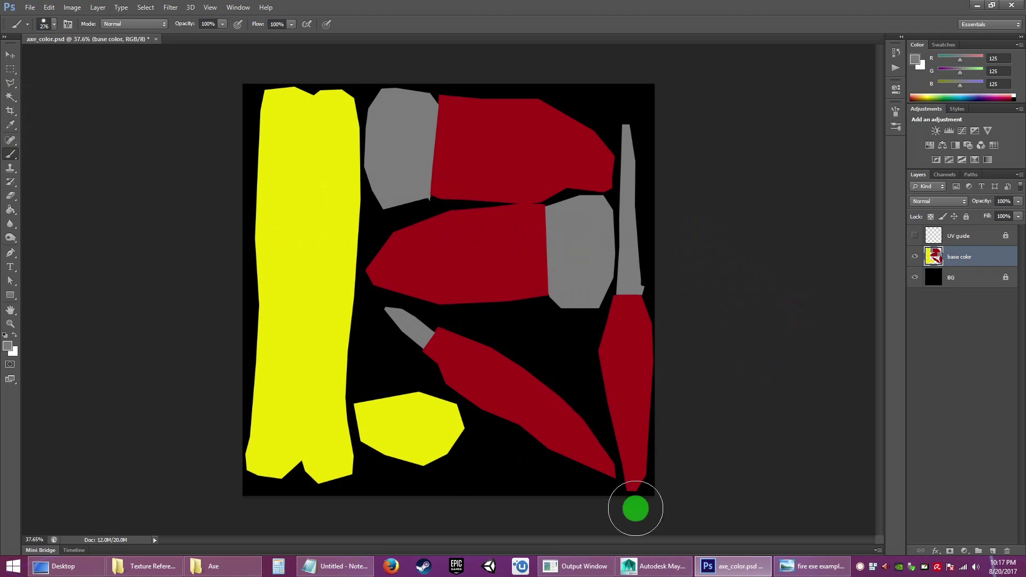
# Step: Switch to Maya and examine the textured axe head, blade edge and handle from several angles and distances
pyautogui.click(654, 566)
pyautogui.keyDown('alt'); pyautogui.moveTo(450, 307); pyautogui.dragTo(476, 247); pyautogui.keyUp('alt')
pyautogui.click(729, 568)
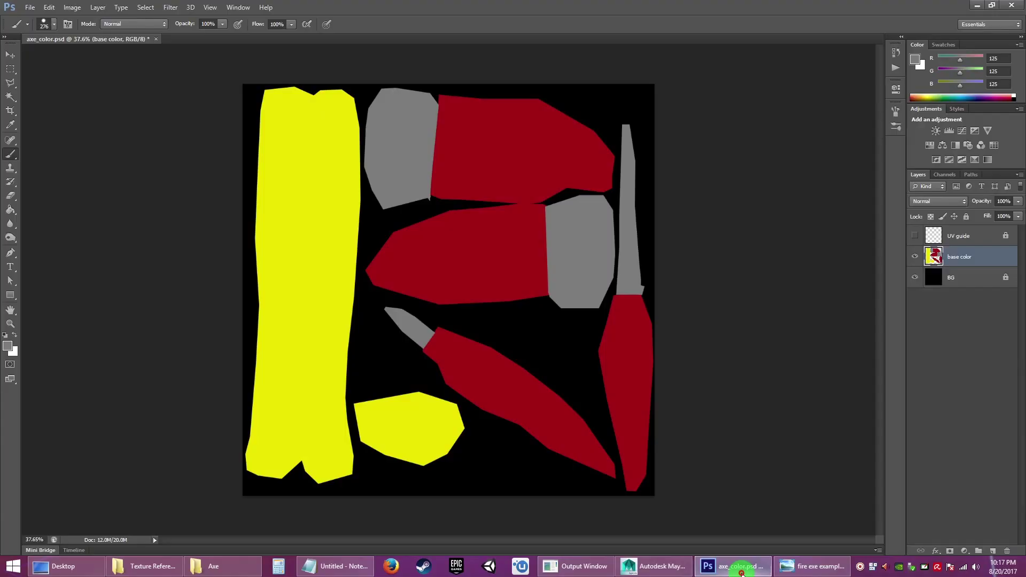
pyautogui.click(688, 568)
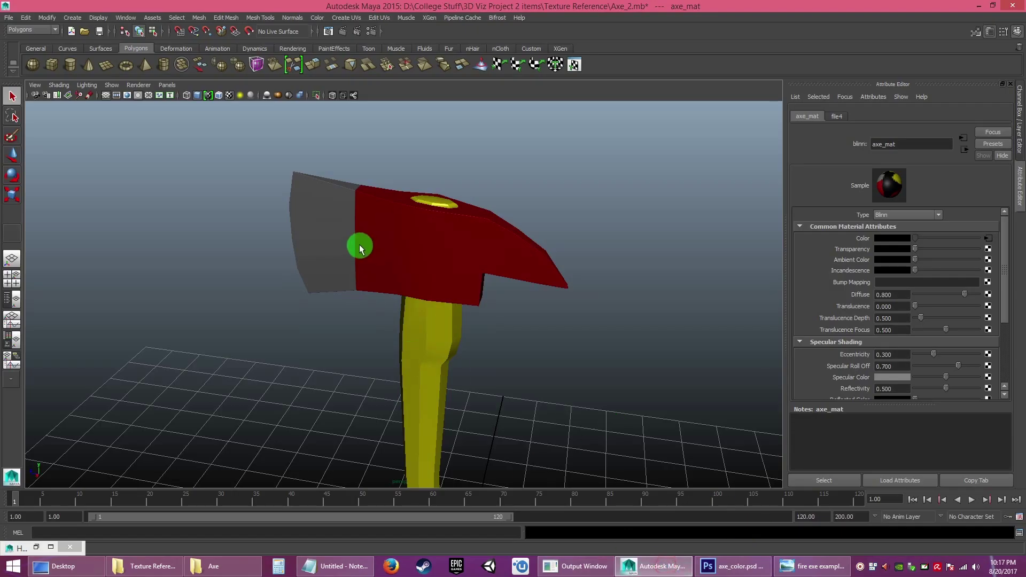
pyautogui.keyDown('alt'); pyautogui.moveTo(570, 378); pyautogui.dragTo(482, 330); pyautogui.keyUp('alt')
pyautogui.keyDown('alt'); pyautogui.moveTo(482, 330); pyautogui.dragTo(483, 233); pyautogui.keyUp('alt')
pyautogui.keyDown('alt'); pyautogui.moveTo(496, 293); pyautogui.dragTo(477, 301); pyautogui.keyUp('alt')
pyautogui.keyDown('alt'); pyautogui.moveTo(476, 301); pyautogui.dragTo(481, 323); pyautogui.keyUp('alt')
pyautogui.keyDown('alt'); pyautogui.moveTo(481, 323); pyautogui.dragTo(497, 209); pyautogui.keyUp('alt')
pyautogui.keyDown('alt'); pyautogui.moveTo(497, 209); pyautogui.dragTo(497, 337); pyautogui.keyUp('alt')
pyautogui.keyDown('alt'); pyautogui.moveTo(484, 287); pyautogui.dragTo(551, 406); pyautogui.keyUp('alt')
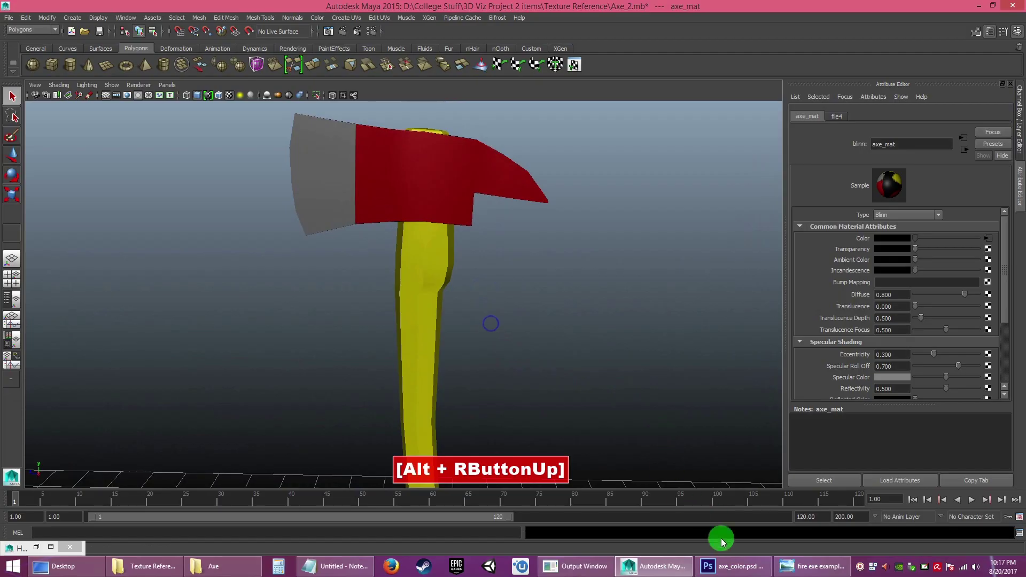
# Step: Switch to Photoshop, show the UV guide layer, and set the foreground color to near-black RGB 17, 17, 17
pyautogui.click(738, 566)
pyautogui.click(914, 236)
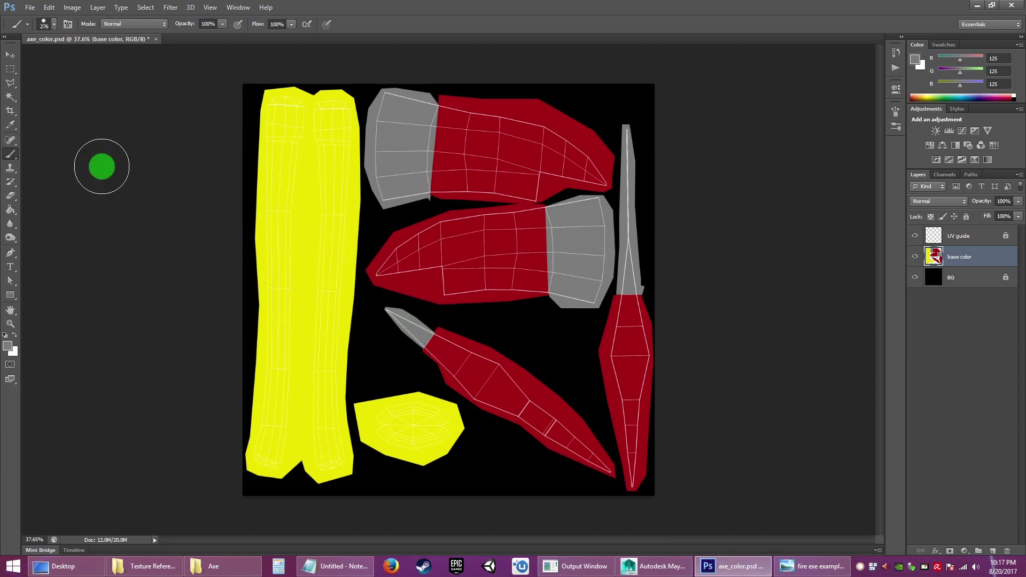
pyautogui.click(10, 82)
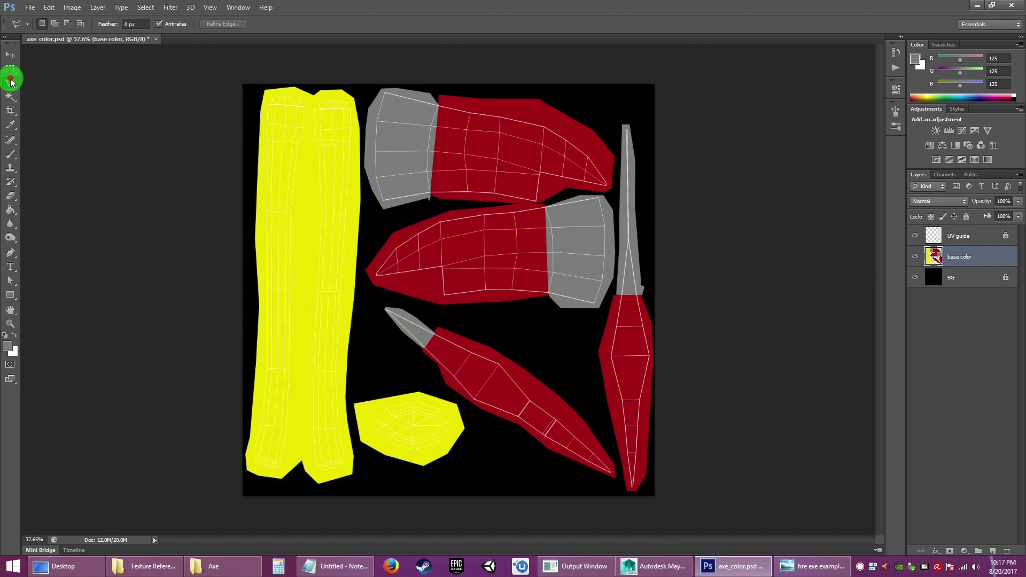
pyautogui.click(5, 347)
pyautogui.moveTo(389, 233); pyautogui.dragTo(355, 279)
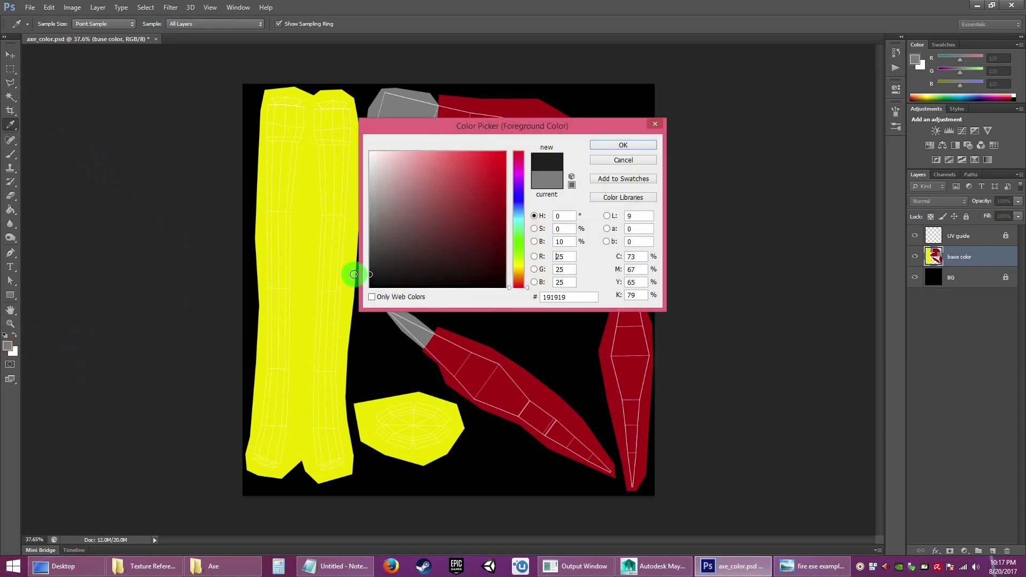
pyautogui.click(616, 144)
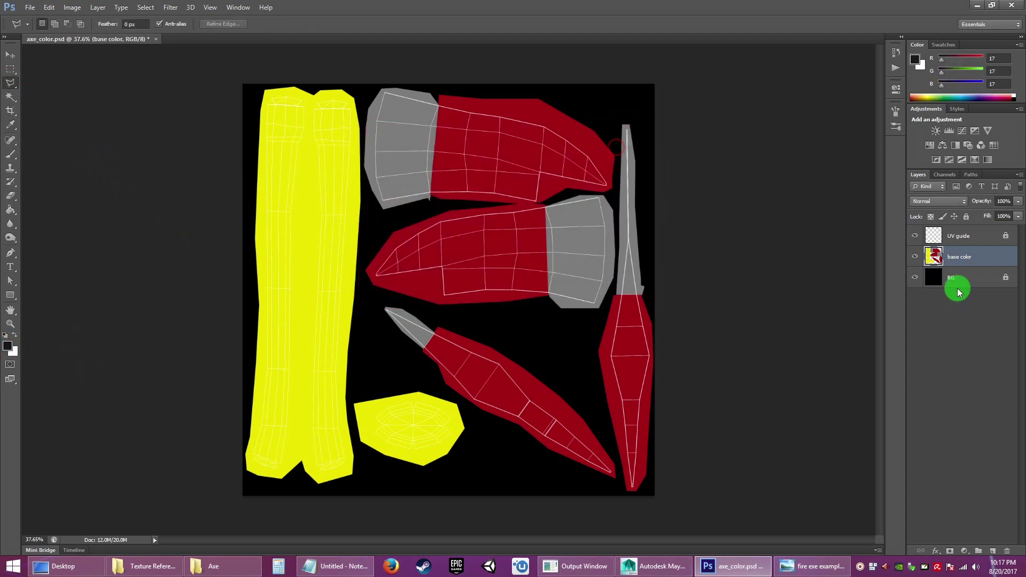
# Step: Check in the fire axe reference image where the dark grip begins on the yellow handle
pyautogui.click(13, 324)
pyautogui.moveTo(307, 297); pyautogui.dragTo(337, 325)
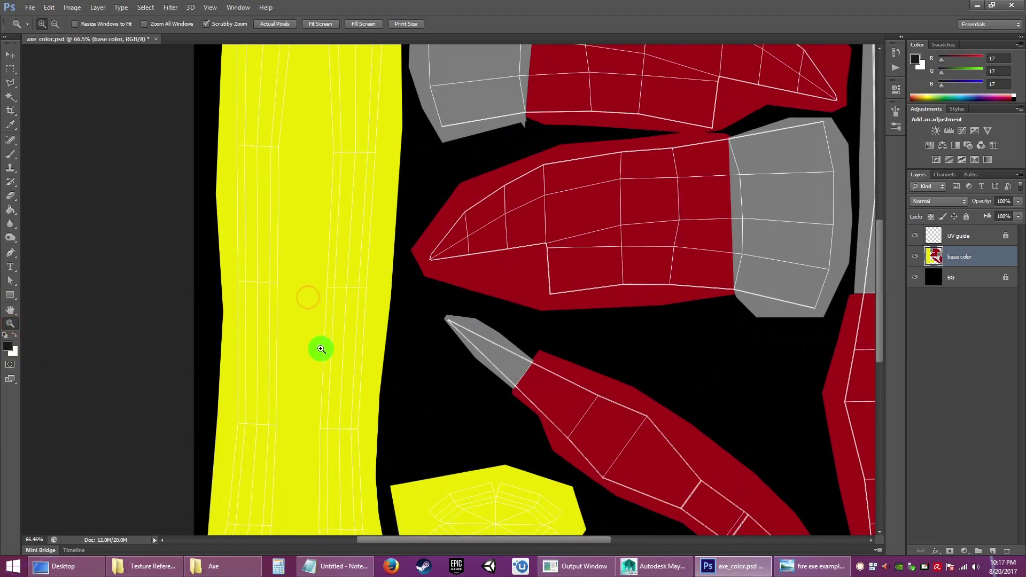
pyautogui.click(9, 83)
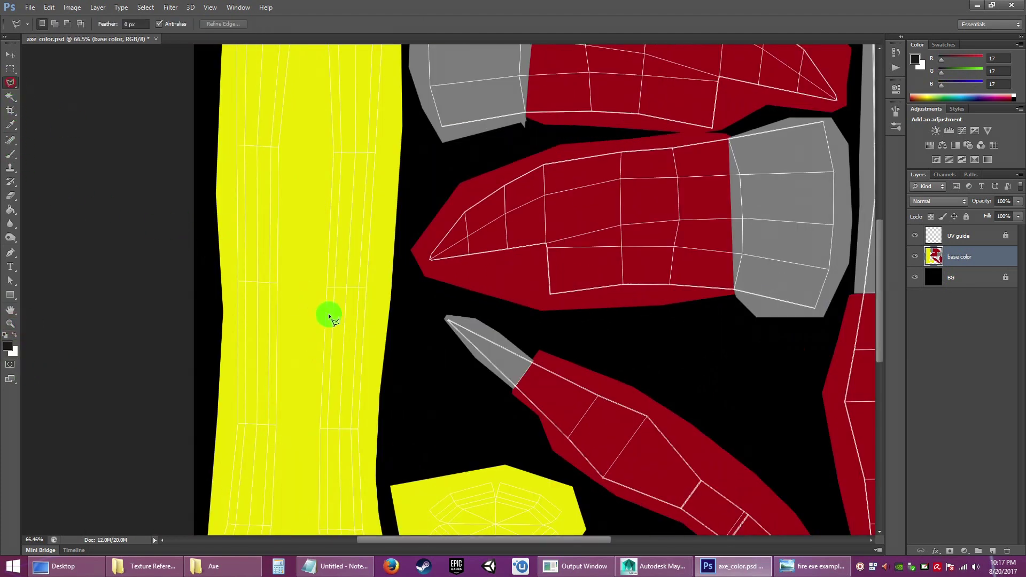
pyautogui.press('space')
pyautogui.moveTo(356, 269); pyautogui.dragTo(404, 347)
pyautogui.click(831, 570)
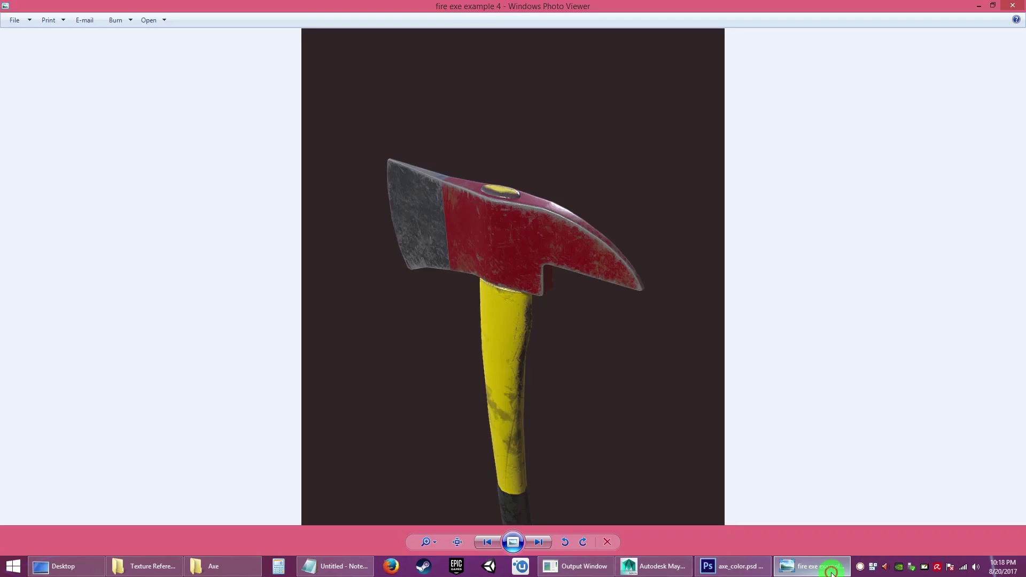
pyautogui.click(732, 570)
# Step: Outline the lower part of both handle UV shells with the Polygonal Lasso, fill it with the near-black foreground color, and deselect
pyautogui.click(298, 311)
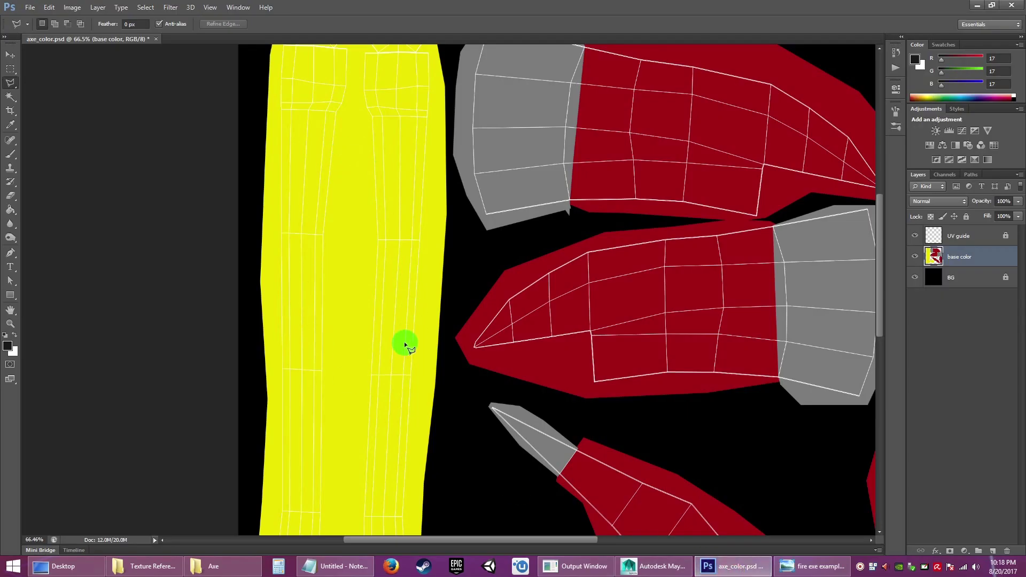
pyautogui.click(270, 328)
pyautogui.click(426, 333)
pyautogui.press('space')
pyautogui.moveTo(427, 460); pyautogui.dragTo(443, 232)
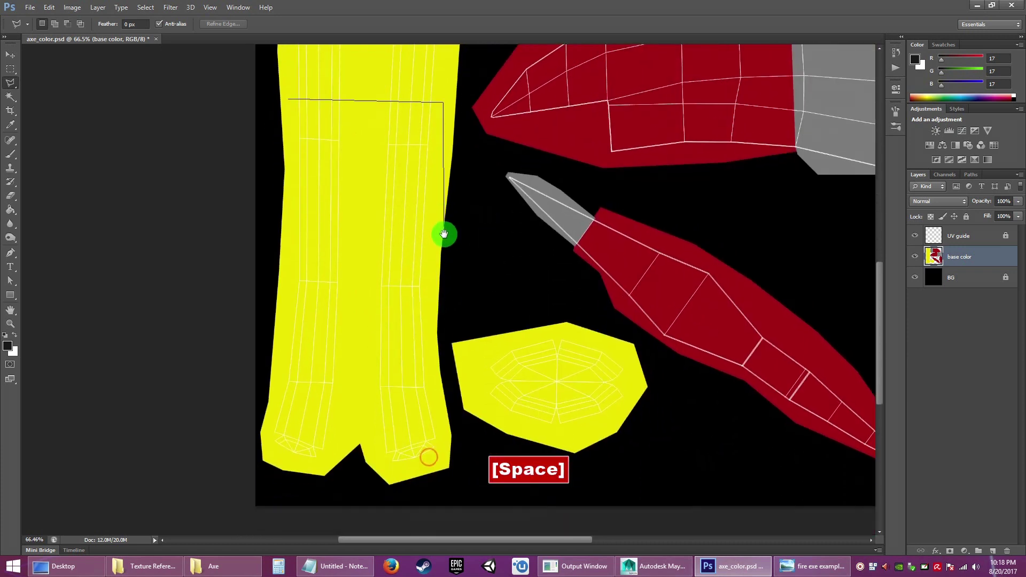
pyautogui.click(433, 335)
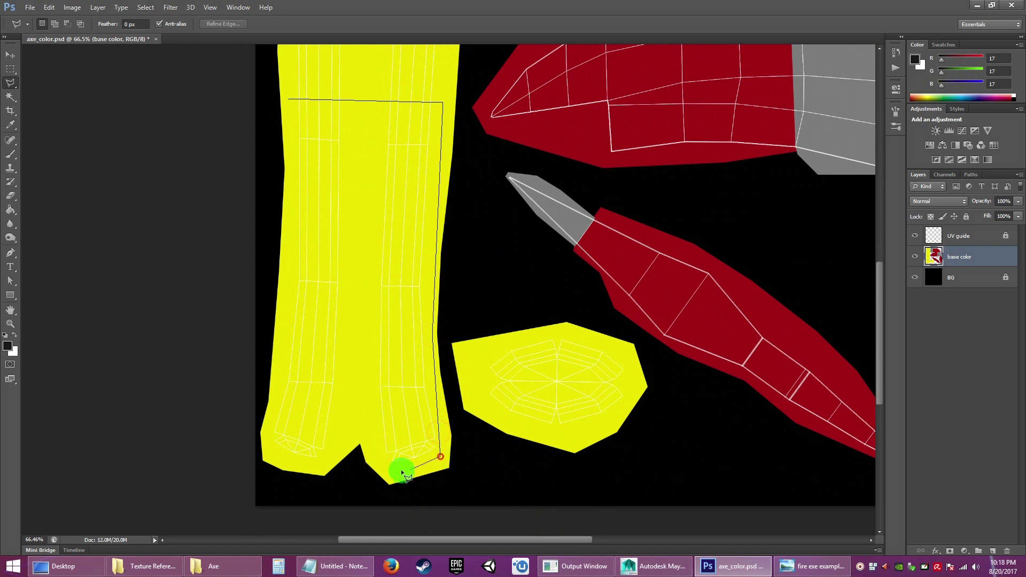
pyautogui.click(373, 471)
pyautogui.click(358, 439)
pyautogui.click(309, 470)
pyautogui.click(267, 449)
pyautogui.click(261, 428)
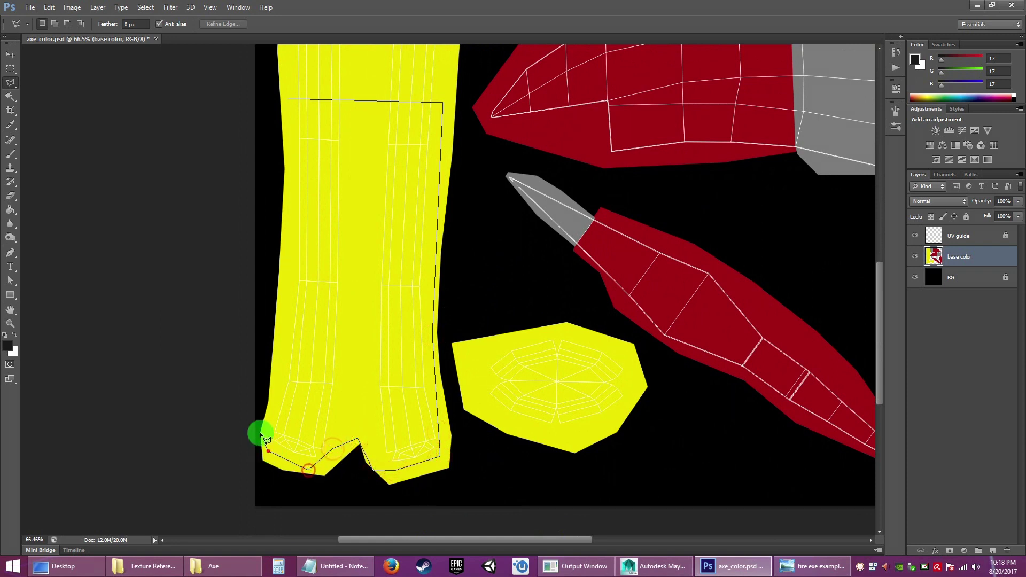
pyautogui.click(285, 356)
pyautogui.click(286, 265)
pyautogui.doubleClick(287, 206)
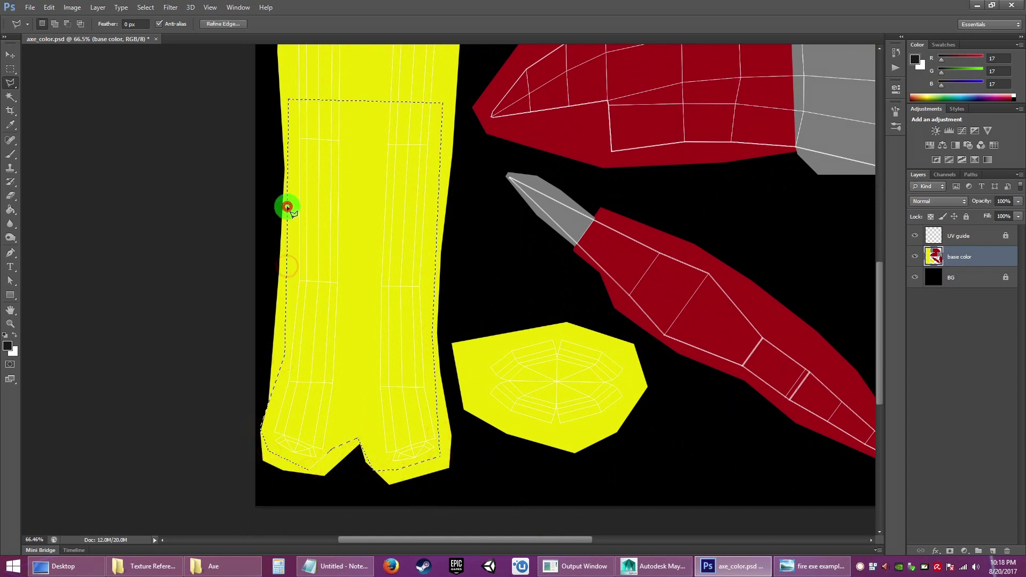
pyautogui.hotkey('alt', 'BackSpace')
pyautogui.hotkey('ctrl', 'd')
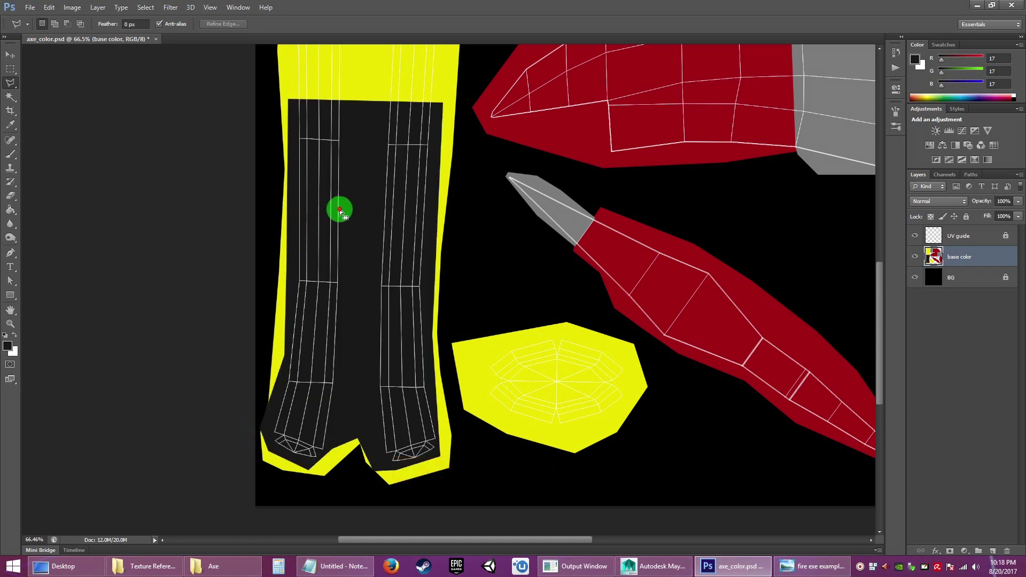
# Step: Save the texture with the UV guide layer hidden and compare the axe in Maya with the reference image
pyautogui.click(914, 236)
pyautogui.hotkey('ctrl', 's')
pyautogui.click(670, 565)
pyautogui.moveTo(493, 360); pyautogui.dragTo(512, 187)
pyautogui.moveTo(520, 248); pyautogui.dragTo(449, 173)
pyautogui.moveTo(445, 314)
pyautogui.mouseDown()
pyautogui.moveTo(440, 283)
pyautogui.moveTo(450, 295)
pyautogui.mouseUp()
pyautogui.moveTo(449, 345); pyautogui.dragTo(500, 398)
pyautogui.click(810, 566)
pyautogui.click(811, 566)
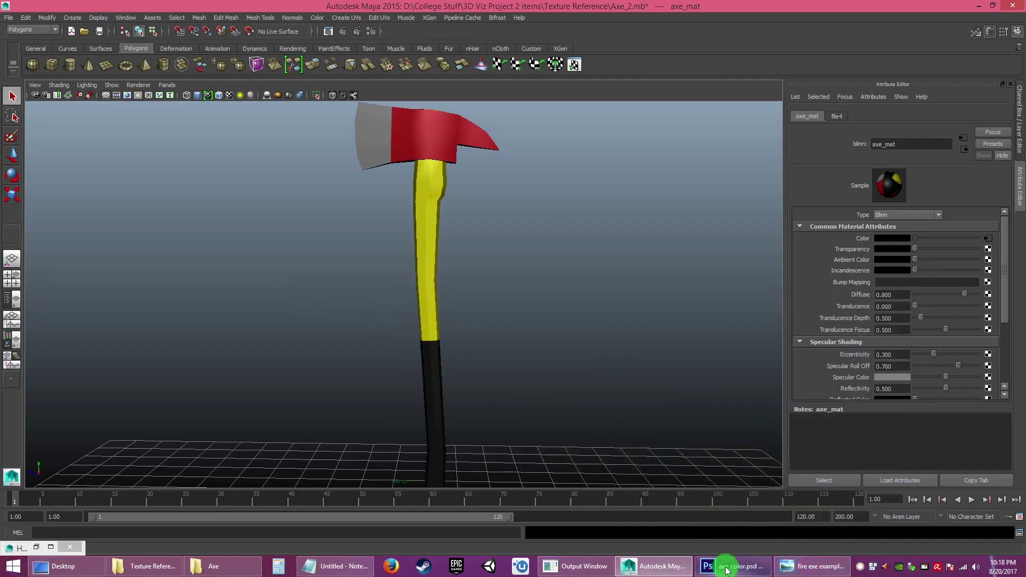
# Step: In Photoshop, show the UV guide and extend the dark handle area slightly upward with a filled Polygonal Lasso selection
pyautogui.click(727, 569)
pyautogui.click(915, 233)
pyautogui.press('space')
pyautogui.moveTo(469, 145); pyautogui.dragTo(483, 290)
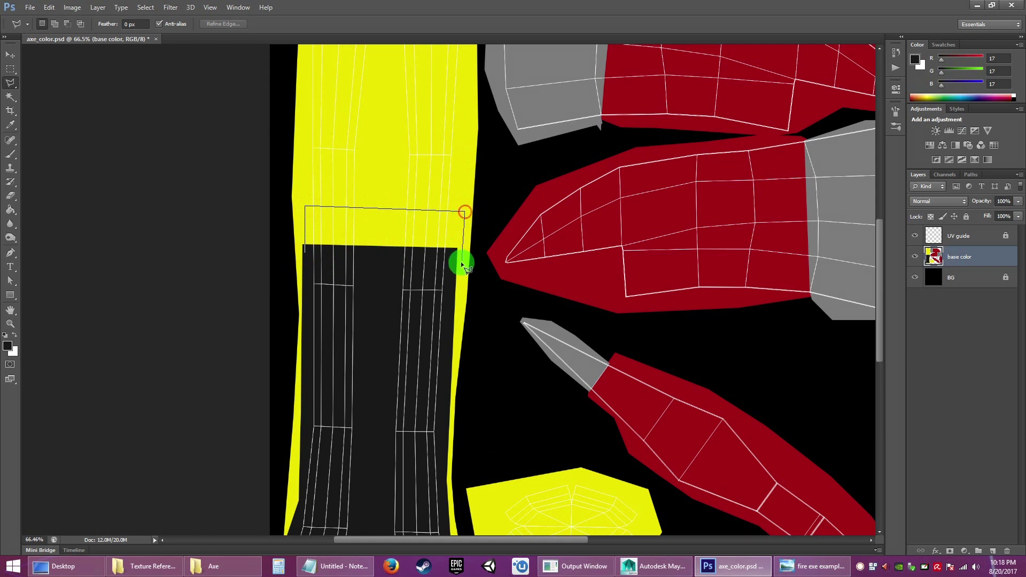
pyautogui.hotkey('alt', 'BackSpace')
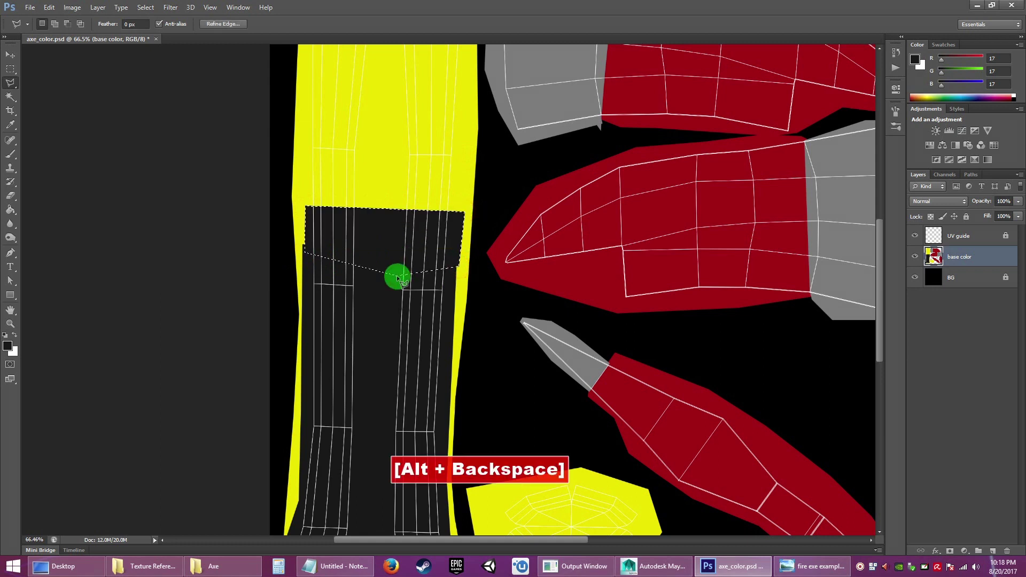
pyautogui.click(389, 254)
# Step: Hide the UV guide layer, save the texture, and view the whole dark grip on the handle in Maya
pyautogui.click(915, 236)
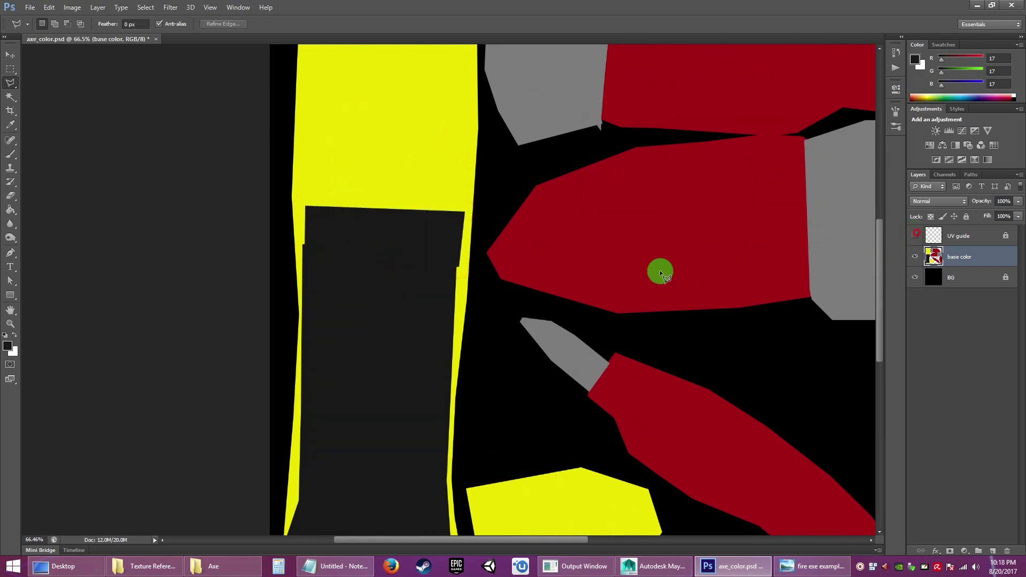
pyautogui.hotkey('ctrl', 's')
pyautogui.click(671, 568)
pyautogui.keyDown('alt'); pyautogui.click(466, 325); pyautogui.keyUp('alt')
pyautogui.moveTo(467, 339); pyautogui.dragTo(454, 257)
pyautogui.moveTo(467, 257)
pyautogui.mouseDown()
pyautogui.moveTo(479, 252)
pyautogui.moveTo(458, 259)
pyautogui.mouseUp()
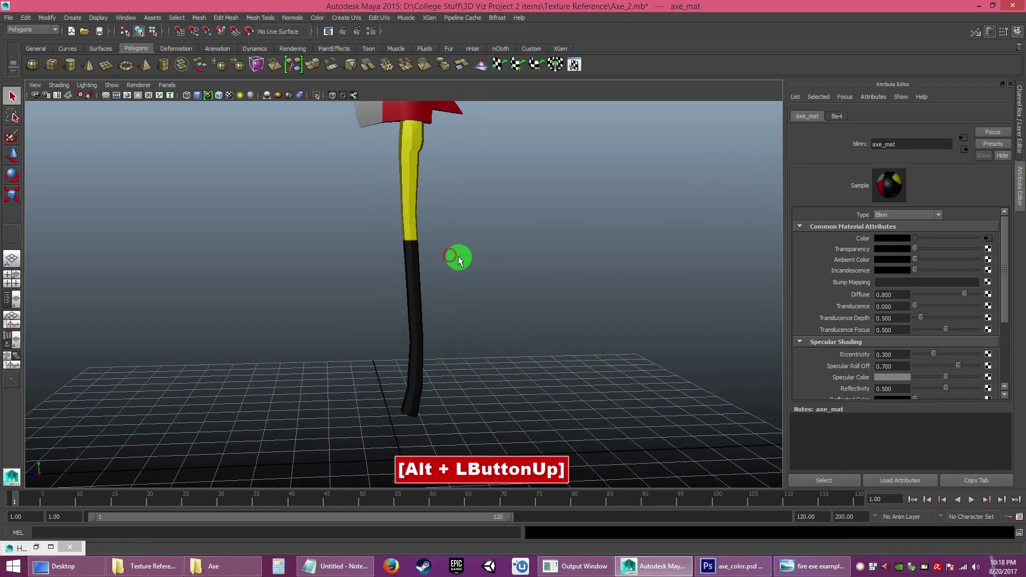
# Step: Examine the boundary between the yellow and dark handle sections up close from several sides
pyautogui.moveTo(468, 299); pyautogui.dragTo(550, 439)
pyautogui.moveTo(513, 279); pyautogui.dragTo(436, 266)
pyautogui.moveTo(435, 265); pyautogui.dragTo(385, 275)
pyautogui.moveTo(384, 275); pyautogui.dragTo(496, 309)
pyautogui.moveTo(497, 309); pyautogui.dragTo(583, 441)
pyautogui.moveTo(497, 329); pyautogui.dragTo(517, 327)
pyautogui.moveTo(518, 327); pyautogui.dragTo(683, 534)
pyautogui.moveTo(474, 311); pyautogui.dragTo(493, 349)
# Step: Show the handle mesh in the UV Texture Editor with its texture borders displayed, framing the dark area's upper edge
pyautogui.click(428, 264)
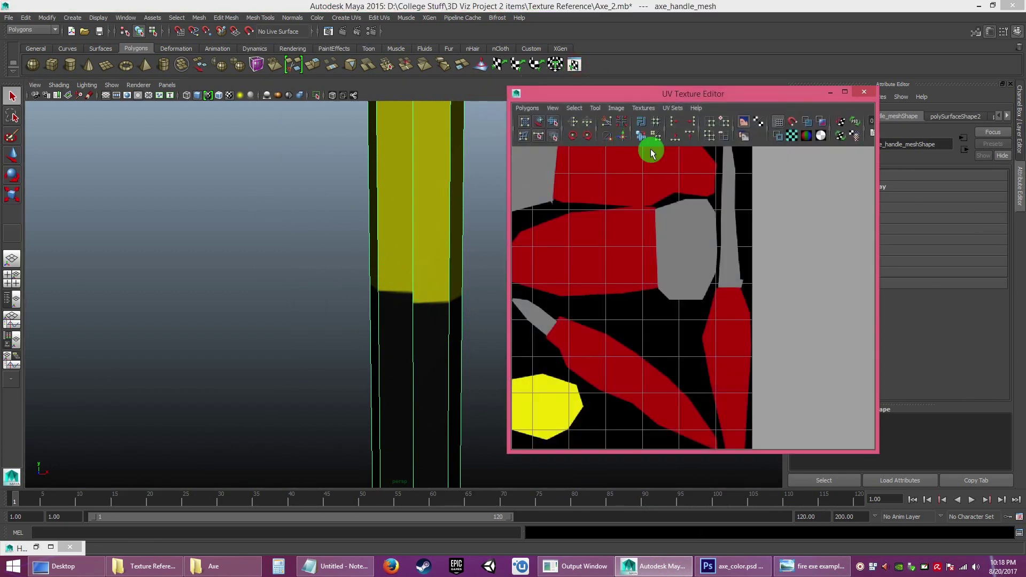
pyautogui.moveTo(655, 321); pyautogui.dragTo(598, 245)
pyautogui.moveTo(648, 284); pyautogui.dragTo(716, 285)
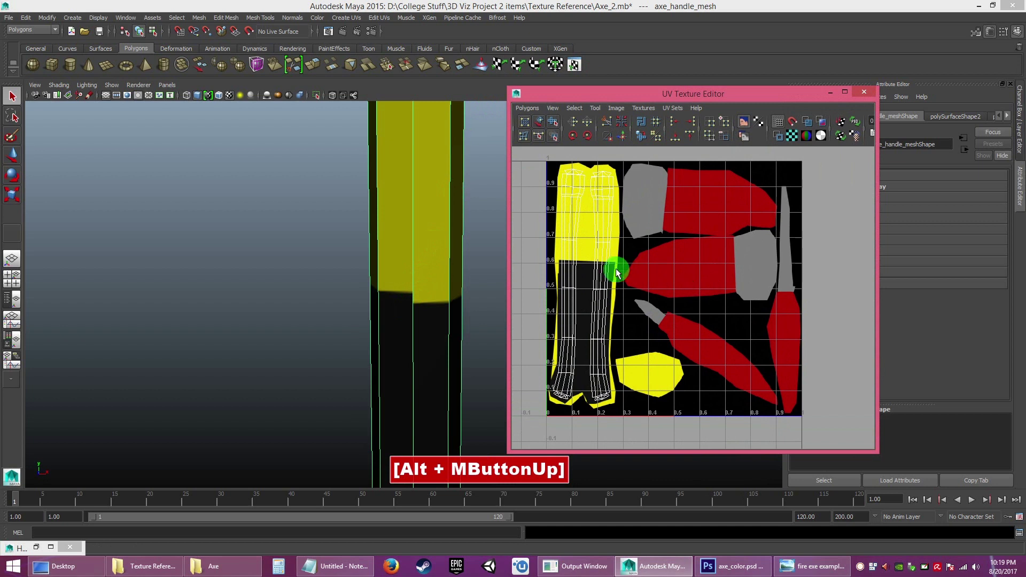
pyautogui.click(777, 137)
pyautogui.moveTo(370, 252); pyautogui.dragTo(423, 304)
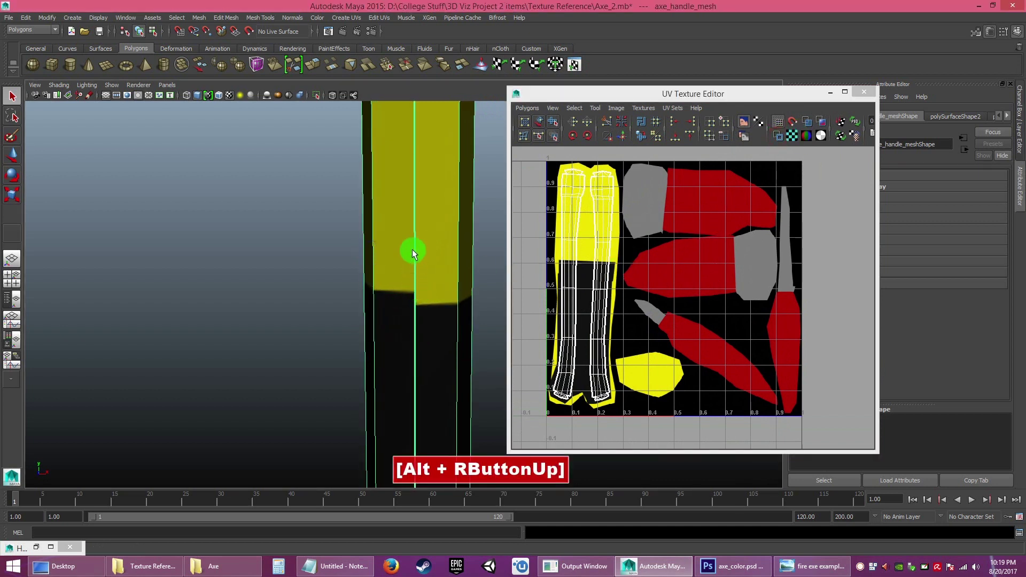
pyautogui.moveTo(584, 268); pyautogui.dragTo(653, 286)
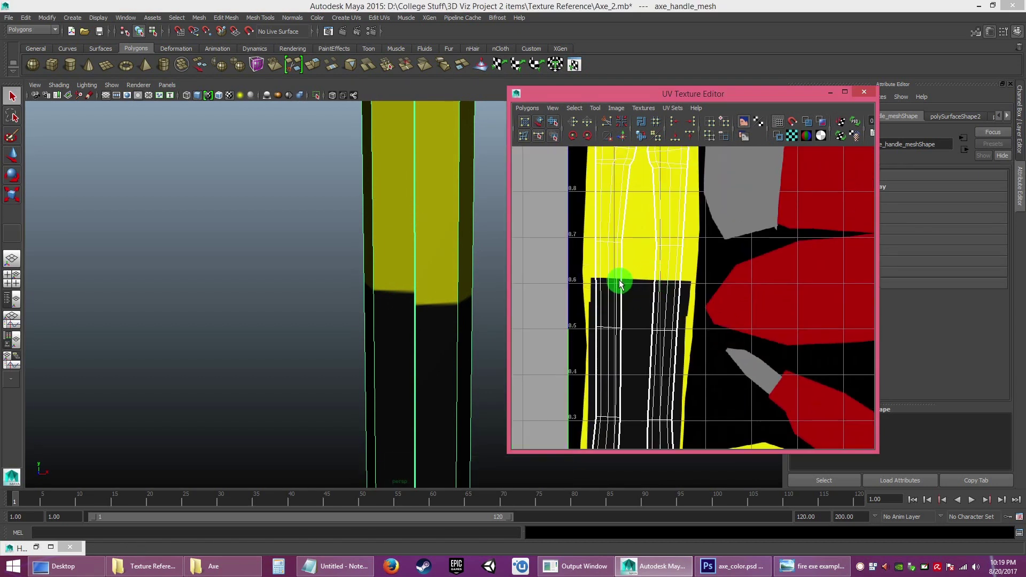
# Step: Compare the color boundary on both sides of the handle's UV seam in the 3D view
pyautogui.moveTo(410, 335); pyautogui.dragTo(261, 229)
pyautogui.moveTo(445, 364); pyautogui.dragTo(419, 325)
pyautogui.moveTo(420, 325); pyautogui.dragTo(345, 324)
pyautogui.moveTo(345, 323); pyautogui.dragTo(296, 236)
pyautogui.moveTo(394, 362); pyautogui.dragTo(243, 310)
pyautogui.moveTo(426, 342); pyautogui.dragTo(395, 388)
pyautogui.moveTo(369, 324); pyautogui.dragTo(434, 334)
pyautogui.moveTo(438, 335); pyautogui.dragTo(526, 464)
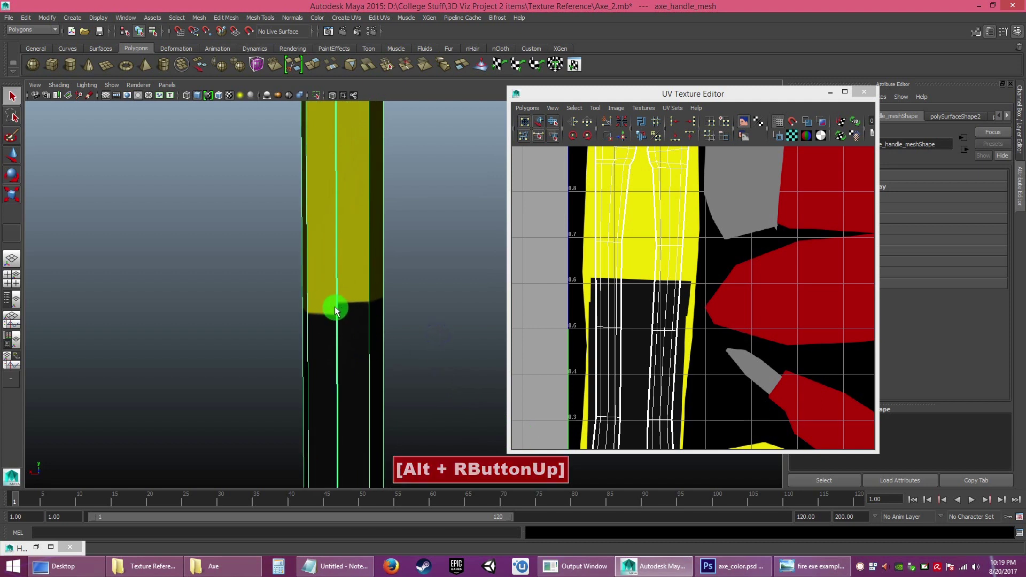
pyautogui.moveTo(363, 320); pyautogui.dragTo(479, 318)
pyautogui.moveTo(478, 318); pyautogui.dragTo(380, 268)
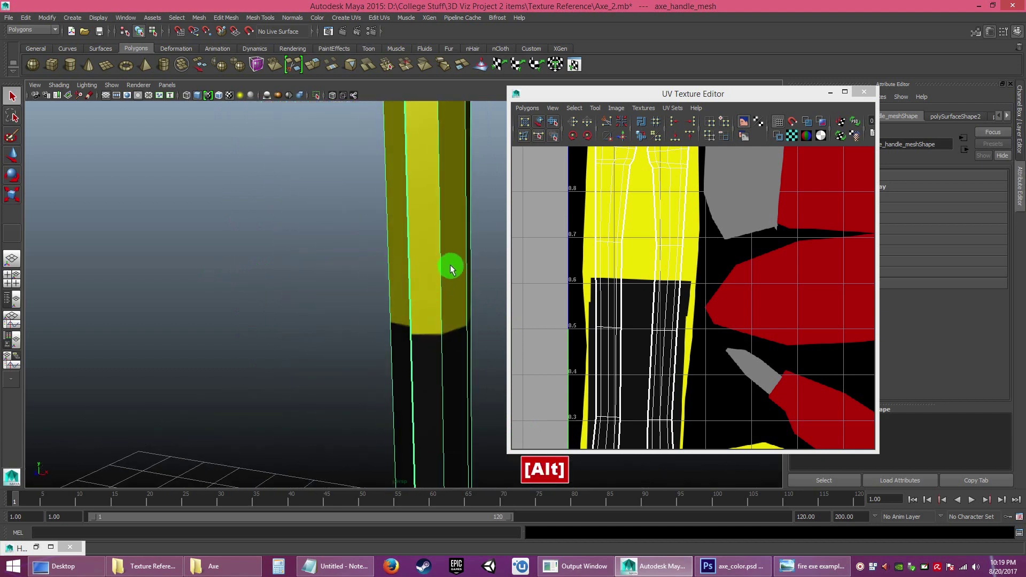
# Step: Select the faces on one side of the handle seam and examine their UV shell at the dark area's upper edge
pyautogui.rightClick(642, 269)
pyautogui.click(607, 256)
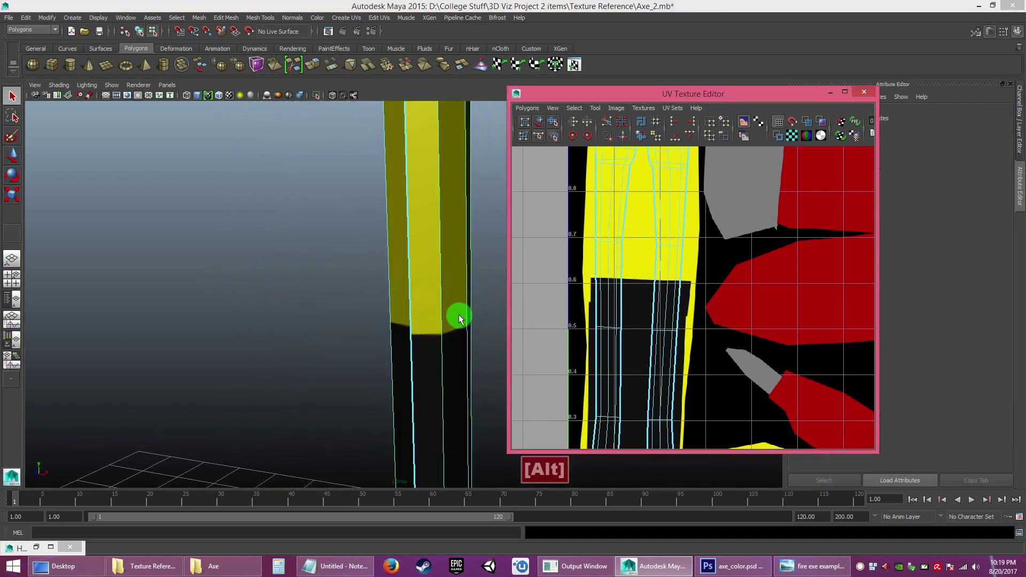
pyautogui.click(447, 286)
pyautogui.moveTo(447, 286); pyautogui.dragTo(329, 303)
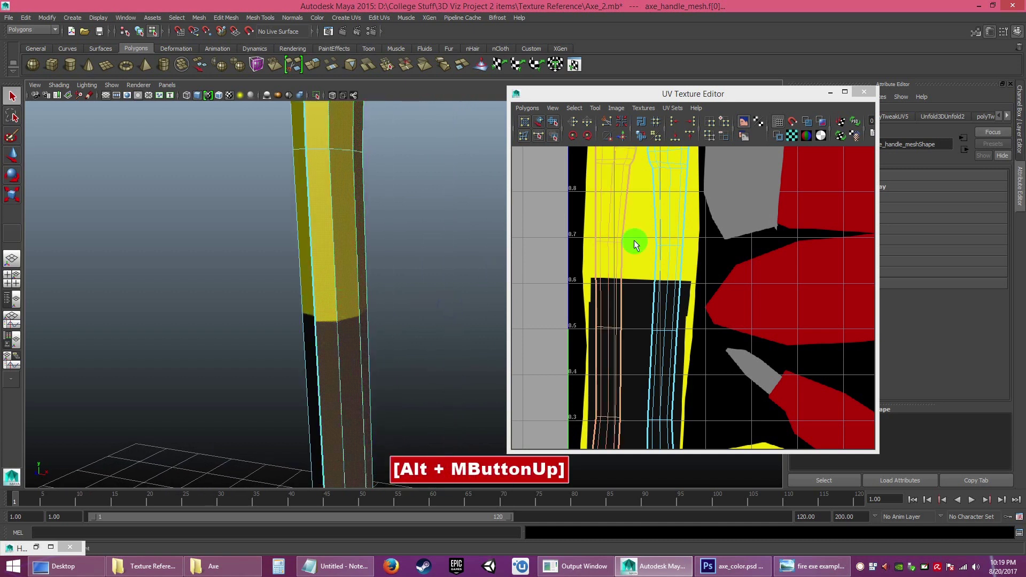
pyautogui.moveTo(614, 279); pyautogui.dragTo(623, 304)
pyautogui.moveTo(578, 274); pyautogui.dragTo(606, 277)
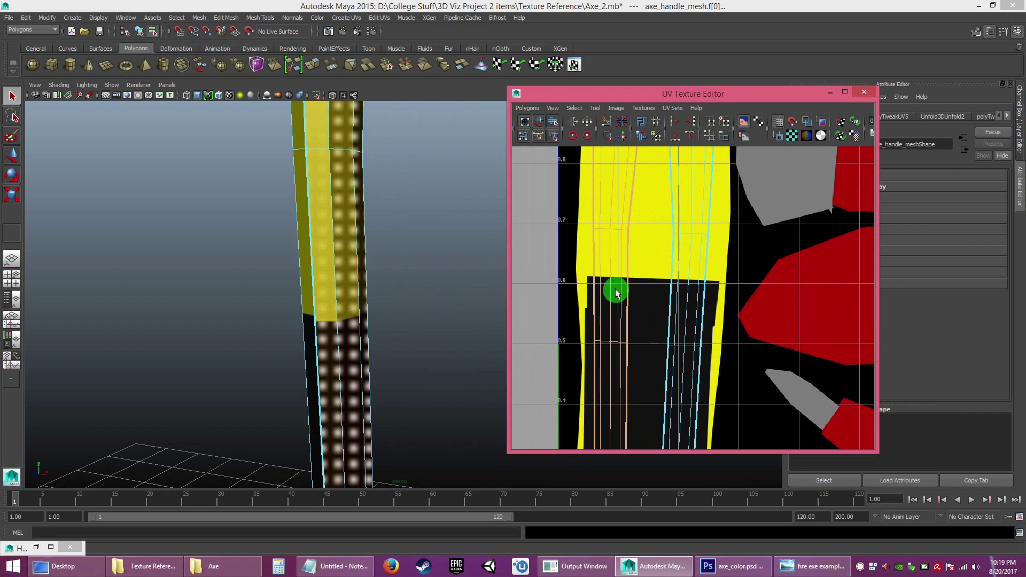
# Step: In Photoshop, show the UV guide, raise the dark fill's upper edge over the leftmost handle UV shell, and save the texture
pyautogui.click(735, 567)
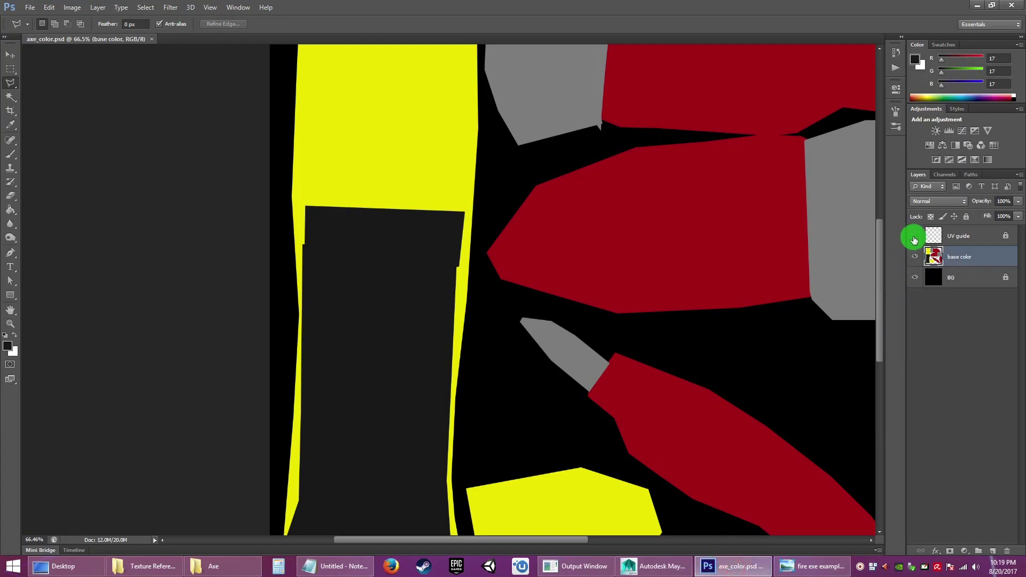
pyautogui.click(915, 237)
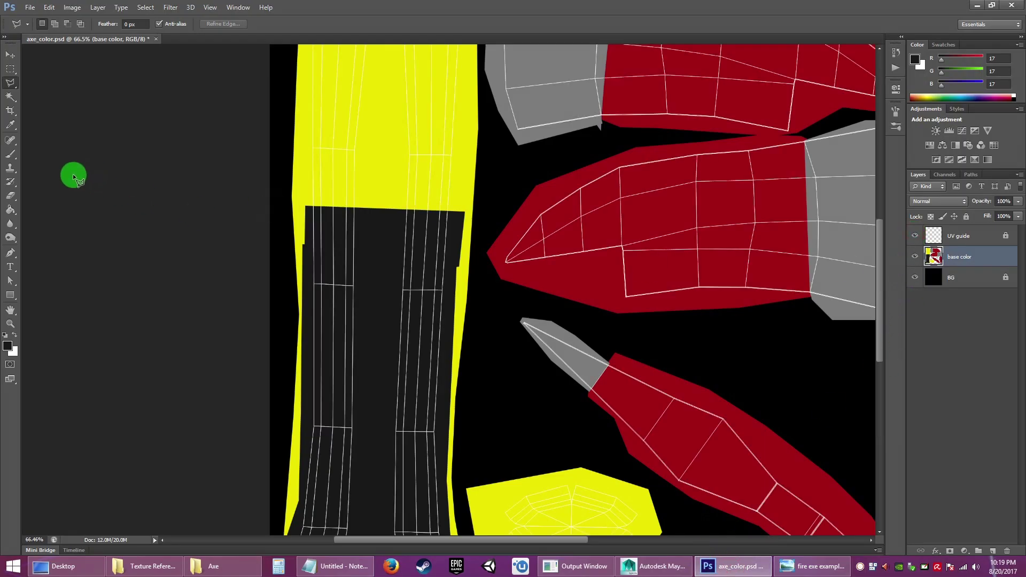
pyautogui.click(10, 325)
pyautogui.moveTo(339, 222); pyautogui.dragTo(384, 270)
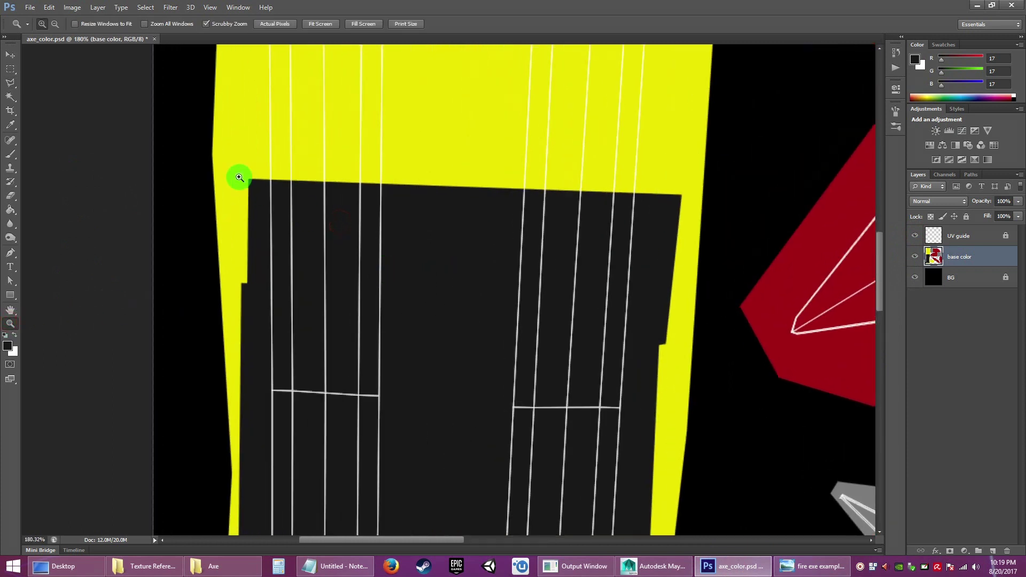
pyautogui.click(11, 84)
pyautogui.click(262, 187)
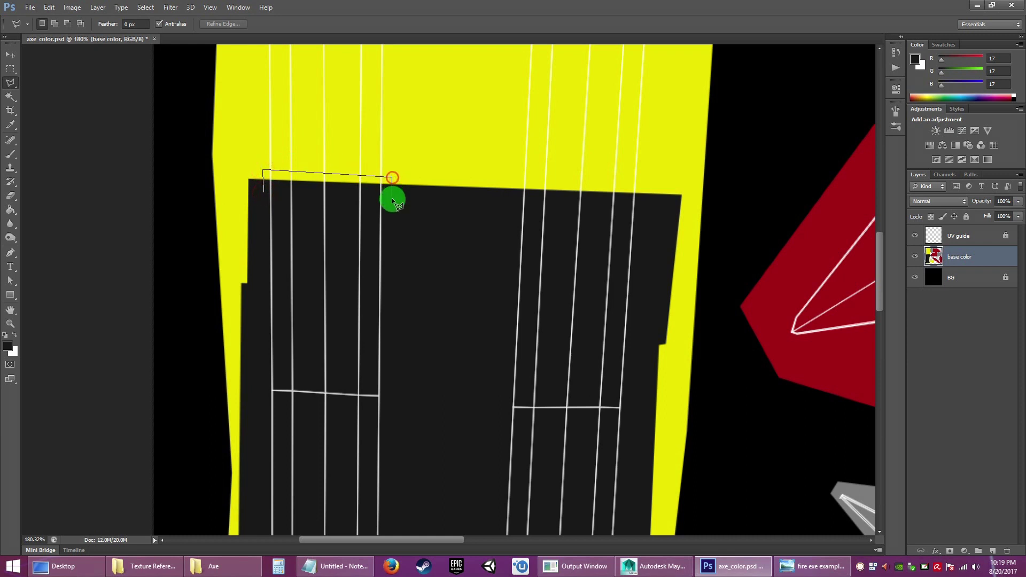
pyautogui.hotkey('alt', 'BackSpace')
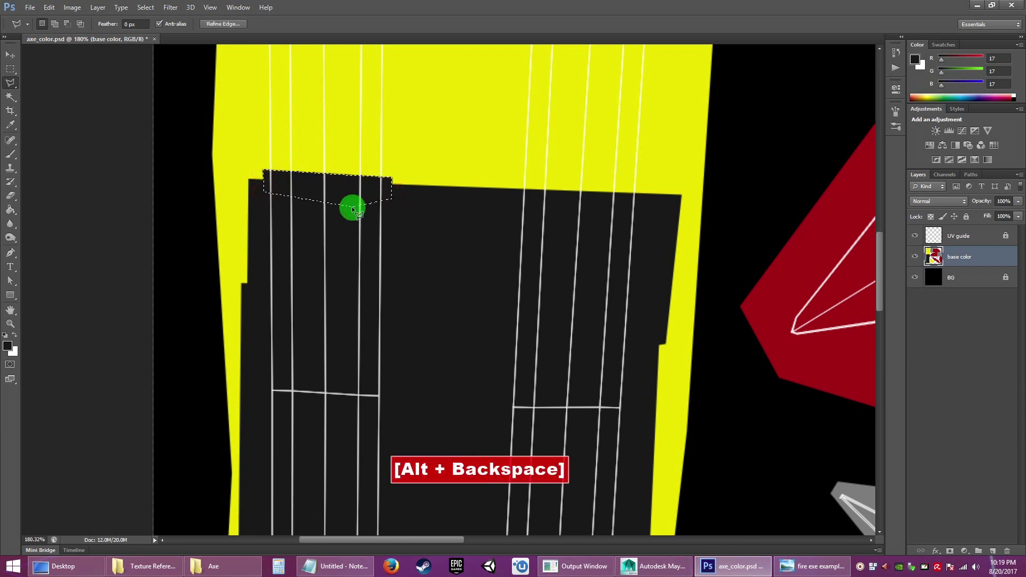
pyautogui.click(373, 195)
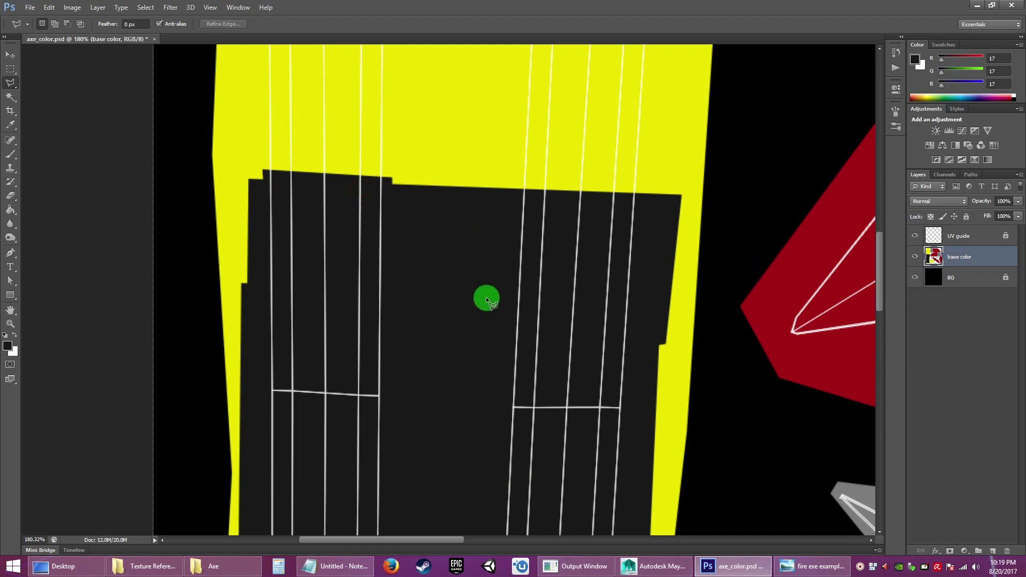
pyautogui.hotkey('ctrl', 's')
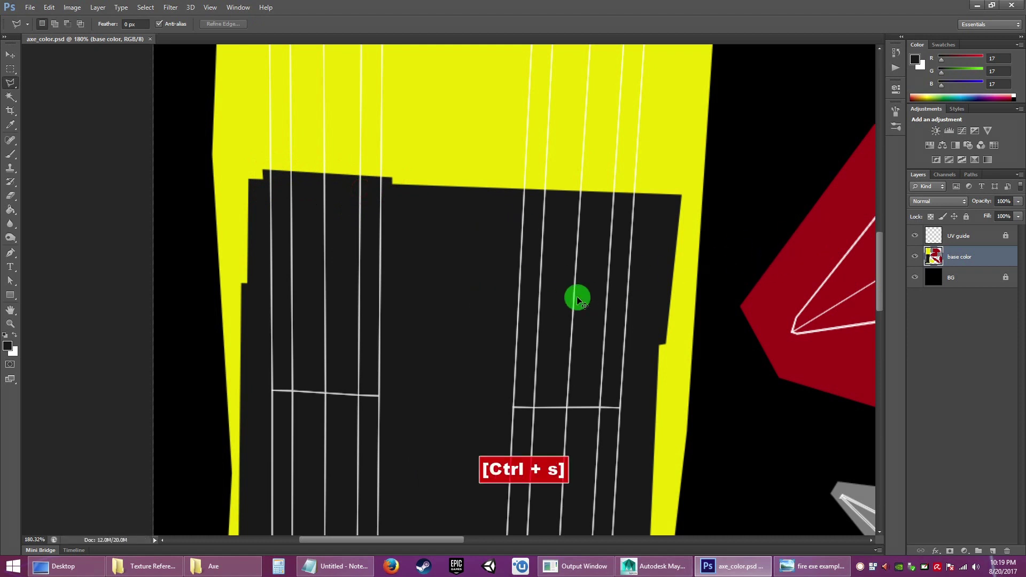
# Step: Switch to Maya, close the UV Texture Editor, and return the handle mesh to object selection
pyautogui.click(655, 565)
pyautogui.moveTo(413, 321); pyautogui.dragTo(563, 357)
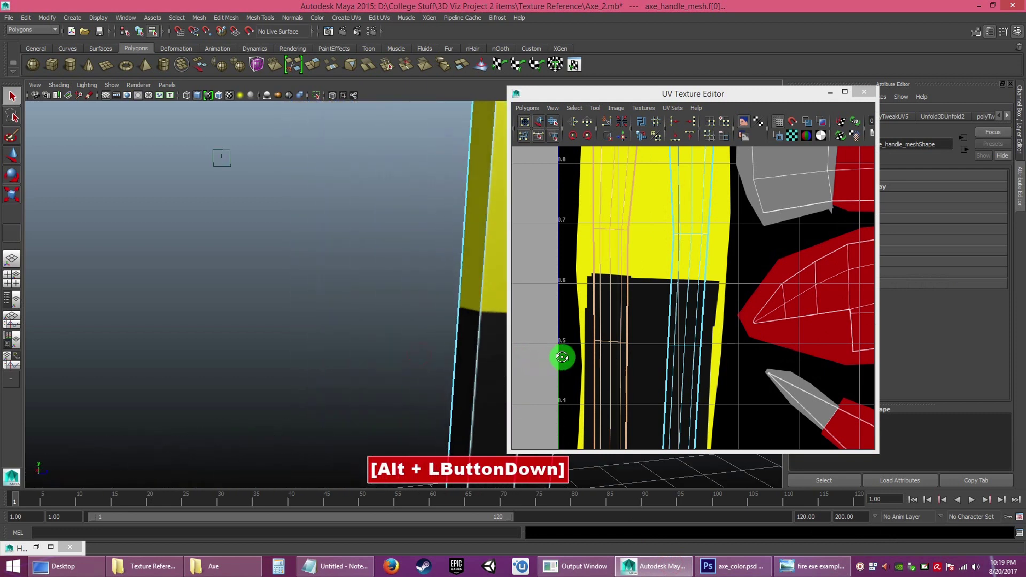
pyautogui.moveTo(439, 348); pyautogui.dragTo(363, 335)
pyautogui.click(865, 91)
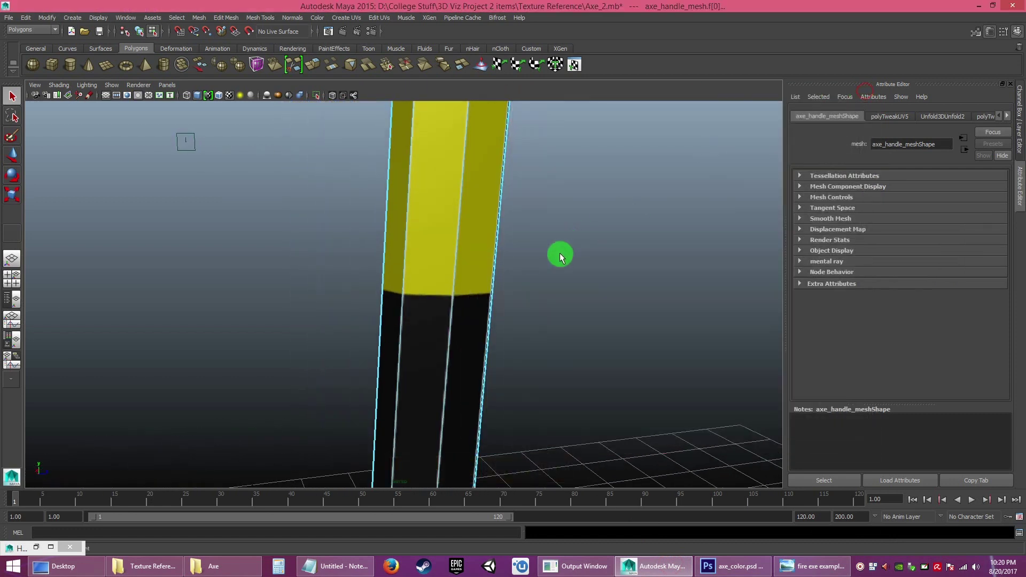
pyautogui.rightClick(470, 193)
pyautogui.click(549, 234)
pyautogui.click(446, 255)
# Step: Inspect how the color boundary lines up across the handle's seams from different angles
pyautogui.moveTo(500, 309); pyautogui.dragTo(554, 304)
pyautogui.moveTo(555, 304); pyautogui.dragTo(490, 291)
pyautogui.moveTo(490, 291); pyautogui.dragTo(529, 298)
pyautogui.moveTo(529, 298); pyautogui.dragTo(590, 419)
pyautogui.moveTo(590, 418); pyautogui.dragTo(583, 418)
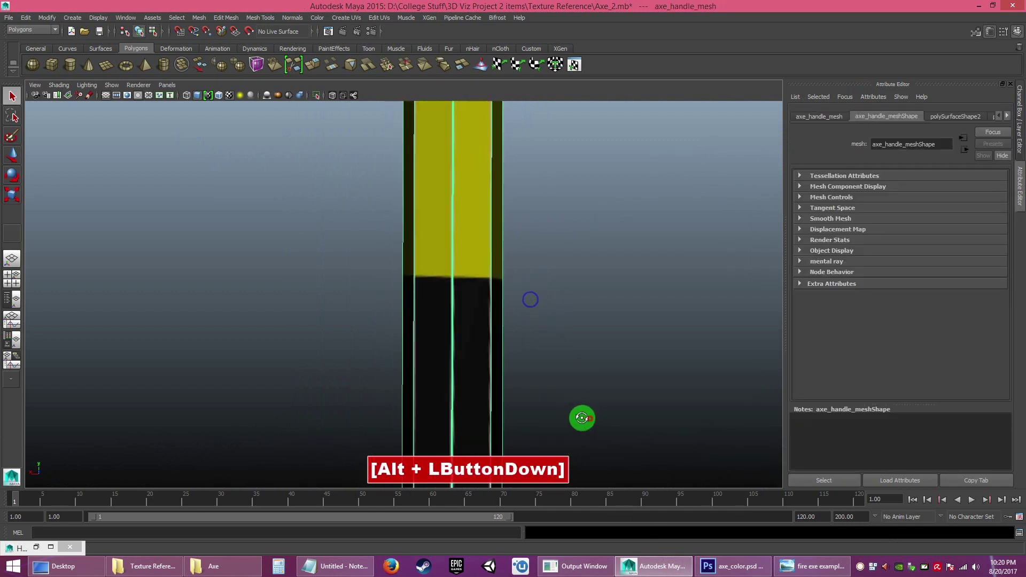
pyautogui.moveTo(603, 321); pyautogui.dragTo(344, 276)
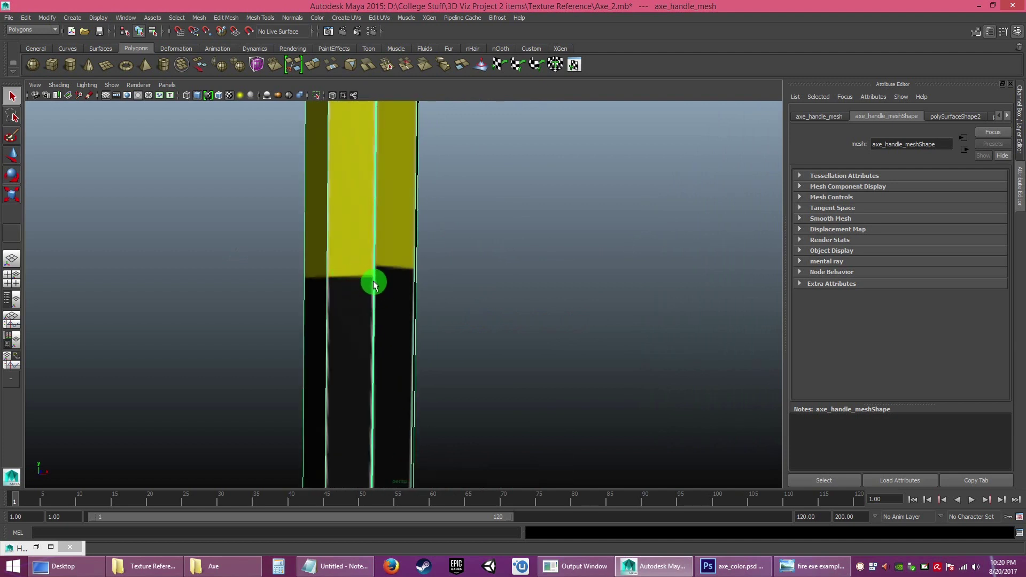
# Step: In Photoshop, square off the dark fill's upper edge over the leftmost handle UV shell with a polygonal selection fill, and save the texture
pyautogui.click(731, 566)
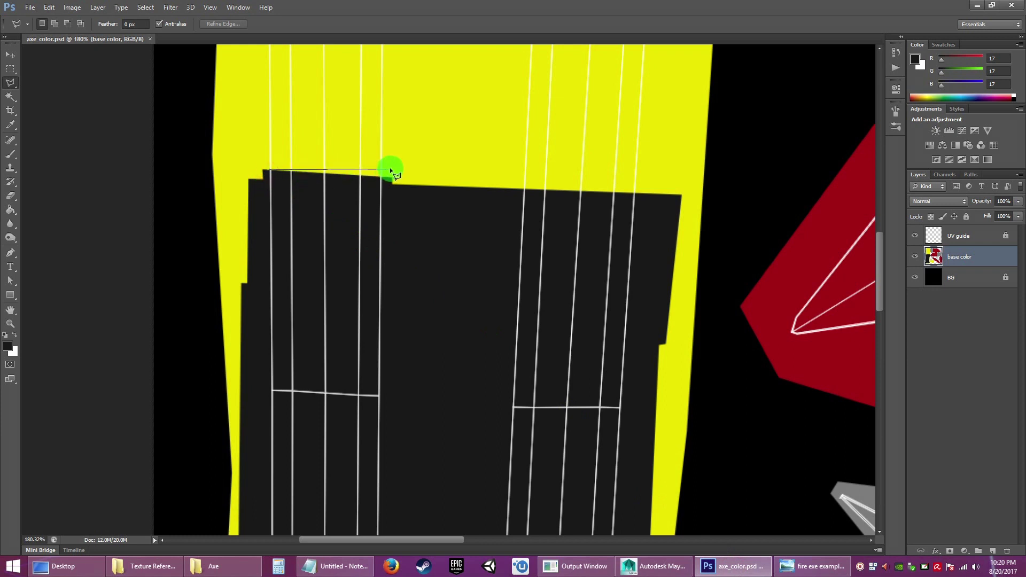
pyautogui.press('shift')
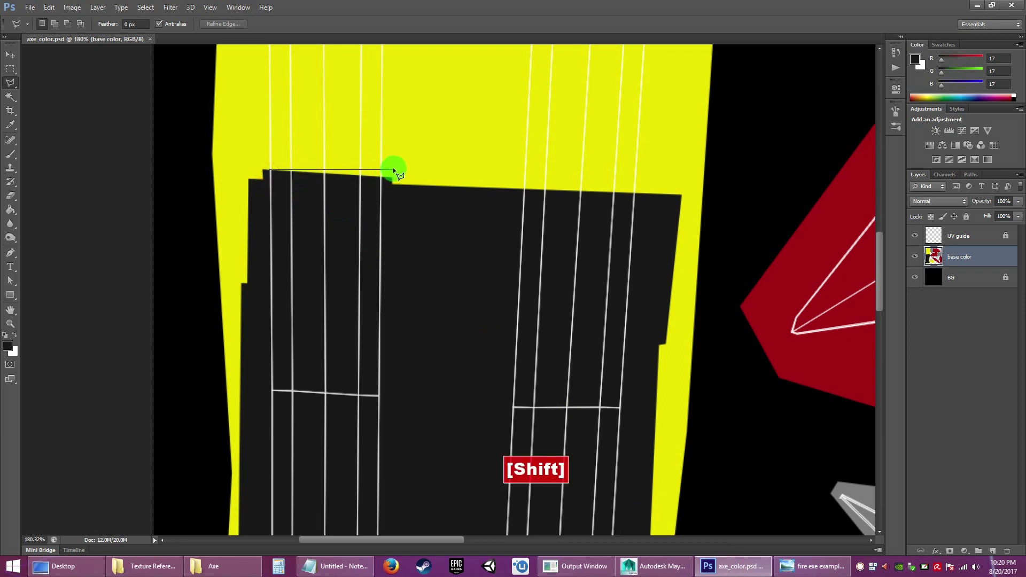
pyautogui.keyDown('shift'); pyautogui.click(394, 170); pyautogui.keyUp('shift')
pyautogui.doubleClick(330, 223)
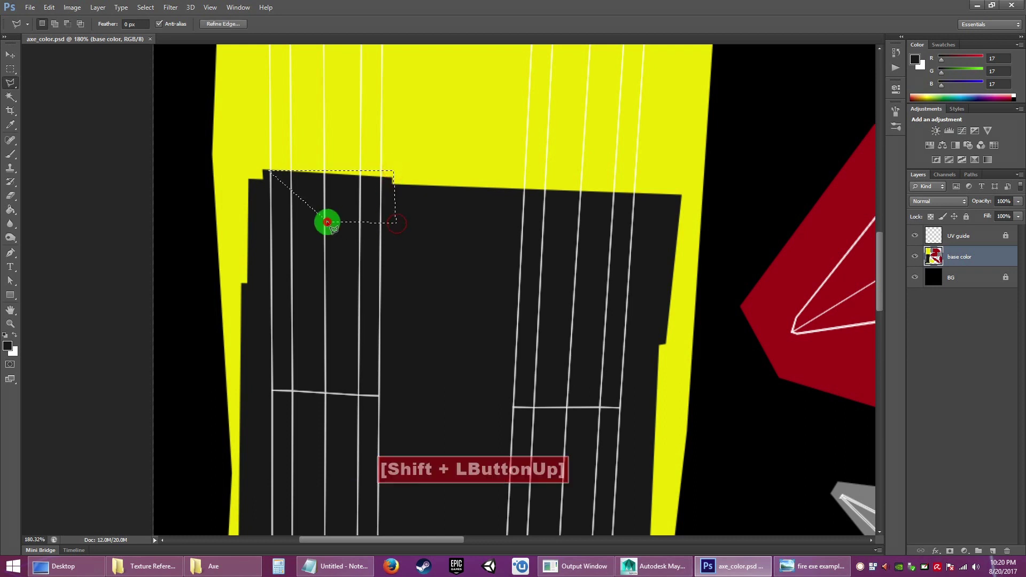
pyautogui.hotkey('alt', 'BackSpace')
pyautogui.click(352, 202)
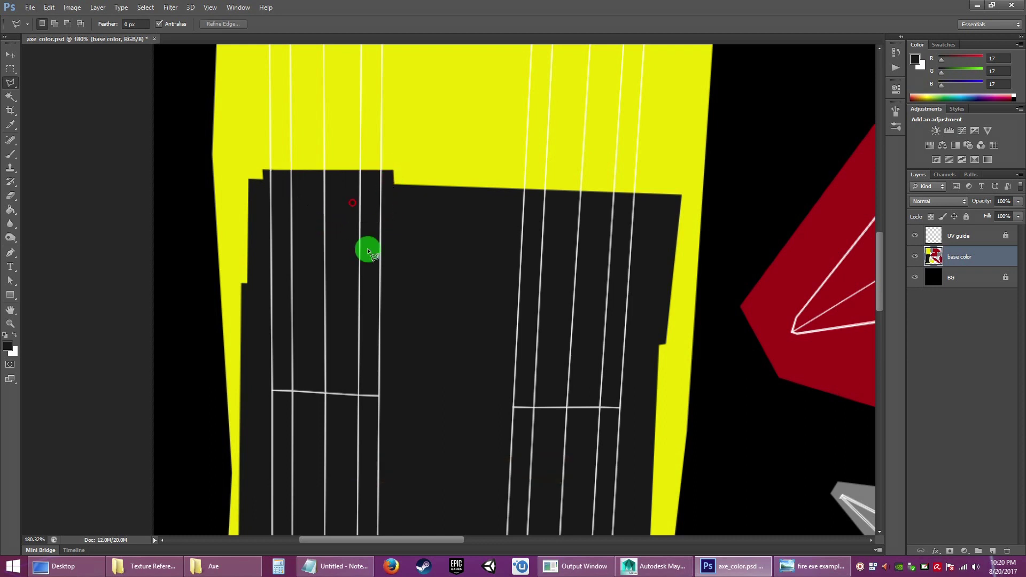
pyautogui.hotkey('ctrl', 's')
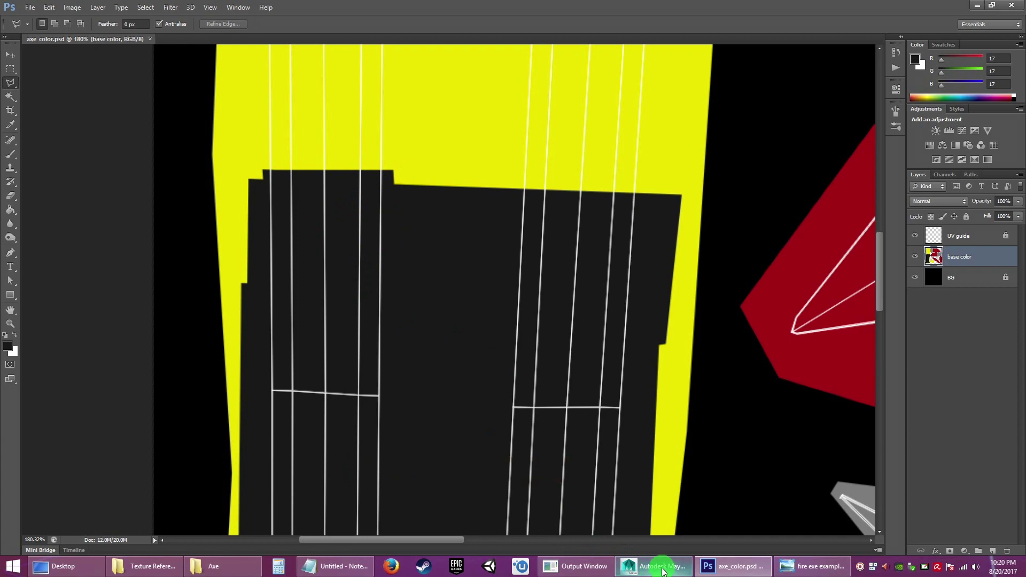
# Step: Switch to Maya and examine the yellow-to-dark boundary around the handle's seams from several angles
pyautogui.click(645, 566)
pyautogui.moveTo(497, 350)
pyautogui.keyDown('alt'); pyautogui.mouseDown()
pyautogui.moveTo(708, 355)
pyautogui.moveTo(490, 348)
pyautogui.mouseUp(); pyautogui.keyUp('alt')
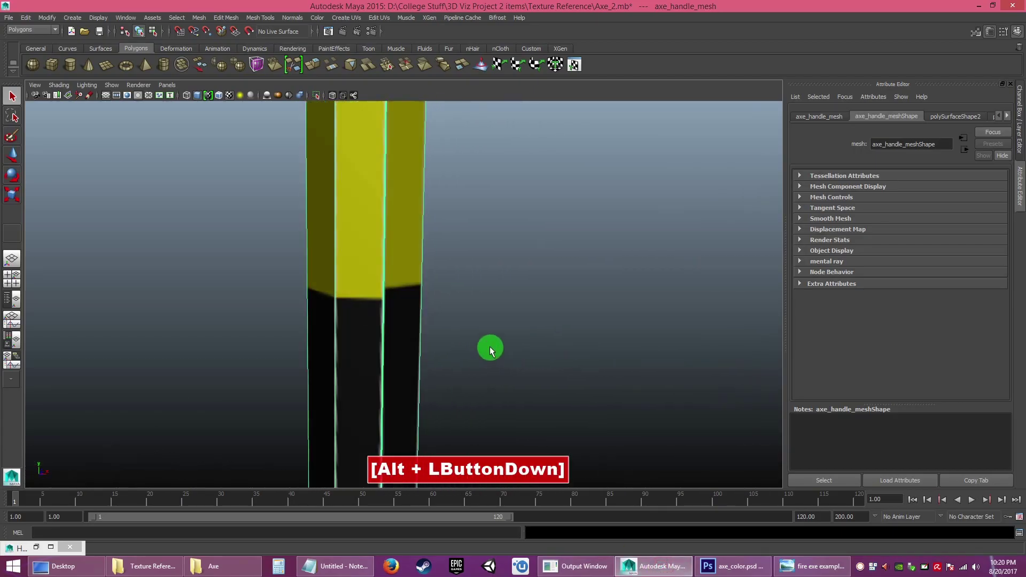
pyautogui.keyDown('alt'); pyautogui.rightClick(463, 323); pyautogui.keyUp('alt')
pyautogui.keyDown('alt'); pyautogui.moveTo(354, 225); pyautogui.dragTo(500, 217); pyautogui.keyUp('alt')
pyautogui.keyDown('alt'); pyautogui.rightClick(492, 238); pyautogui.keyUp('alt')
pyautogui.keyDown('alt'); pyautogui.rightClick(501, 214); pyautogui.keyUp('alt')
pyautogui.keyDown('alt'); pyautogui.rightClick(474, 272); pyautogui.keyUp('alt')
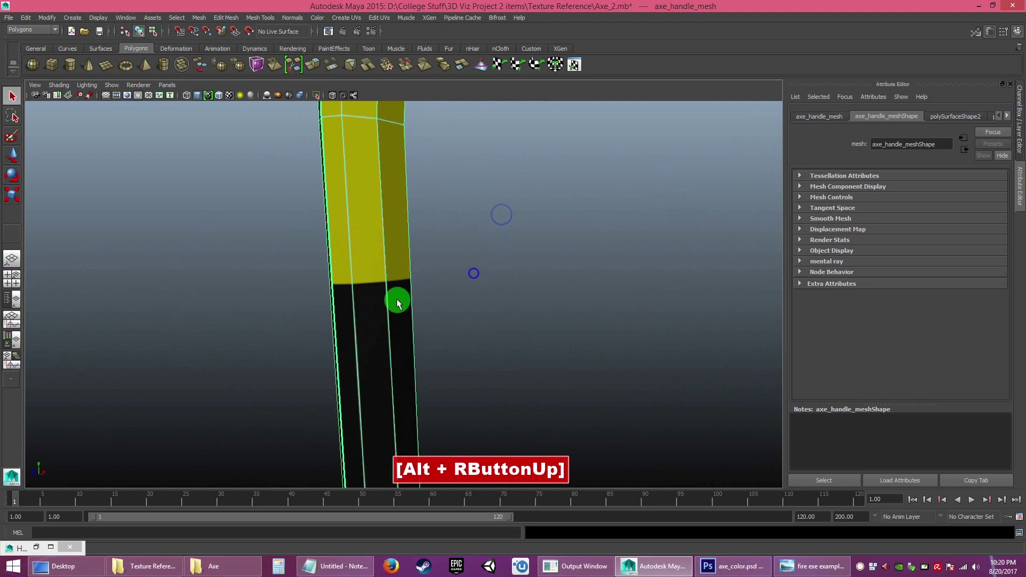
pyautogui.keyDown('alt'); pyautogui.moveTo(403, 297); pyautogui.dragTo(439, 304); pyautogui.keyUp('alt')
pyautogui.keyDown('alt'); pyautogui.rightClick(440, 305); pyautogui.keyUp('alt')
pyautogui.keyDown('alt'); pyautogui.moveTo(475, 356); pyautogui.dragTo(478, 355); pyautogui.keyUp('alt')
pyautogui.keyDown('alt'); pyautogui.middleClick(485, 345); pyautogui.keyUp('alt')
pyautogui.keyDown('alt'); pyautogui.rightClick(548, 323); pyautogui.keyUp('alt')
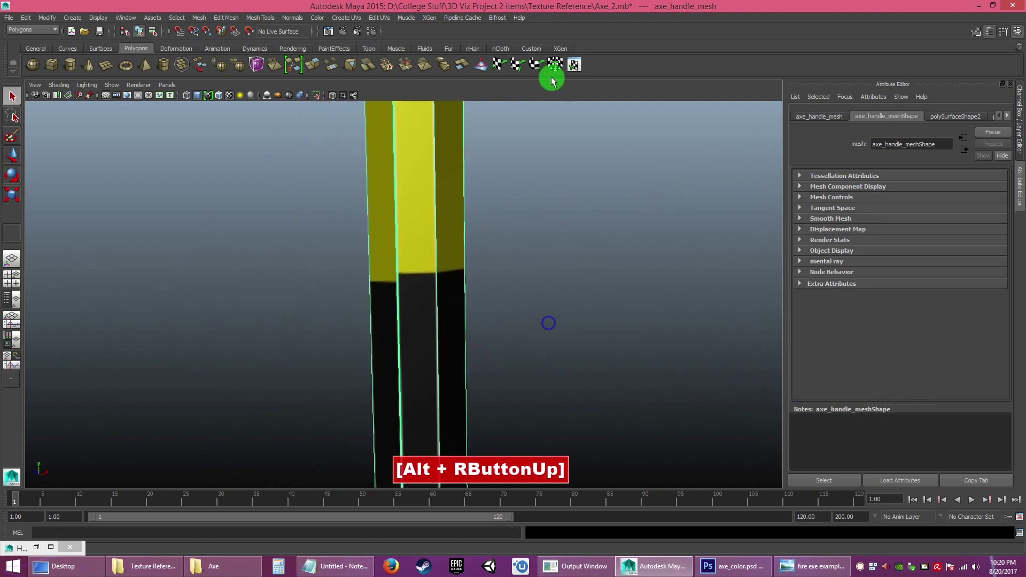
# Step: Open the UV Texture Editor and select the handle faces beside the mismatched seam to identify their UV shell
pyautogui.click(574, 63)
pyautogui.rightClick(675, 258)
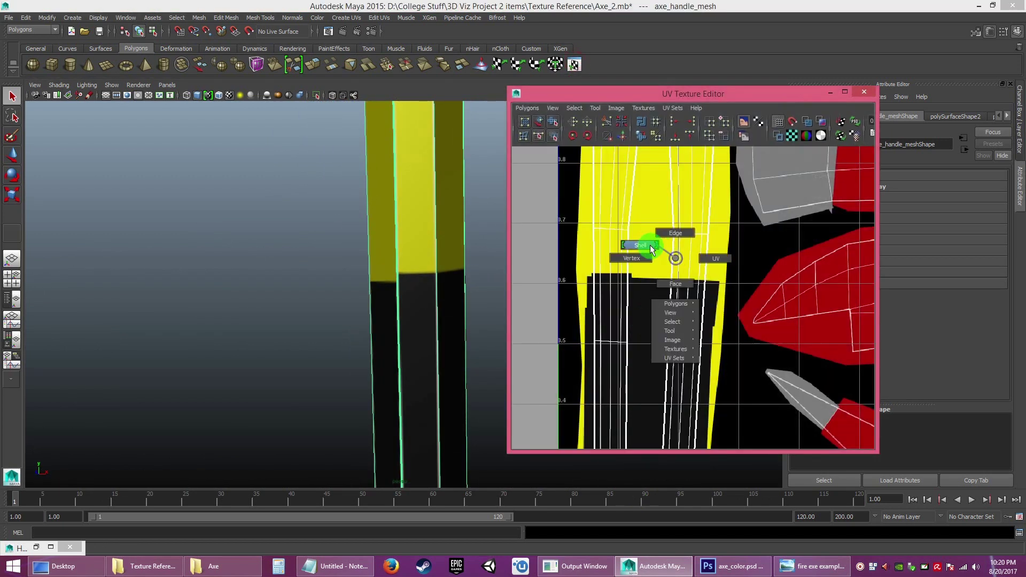
pyautogui.click(620, 259)
pyautogui.moveTo(400, 291); pyautogui.dragTo(406, 332)
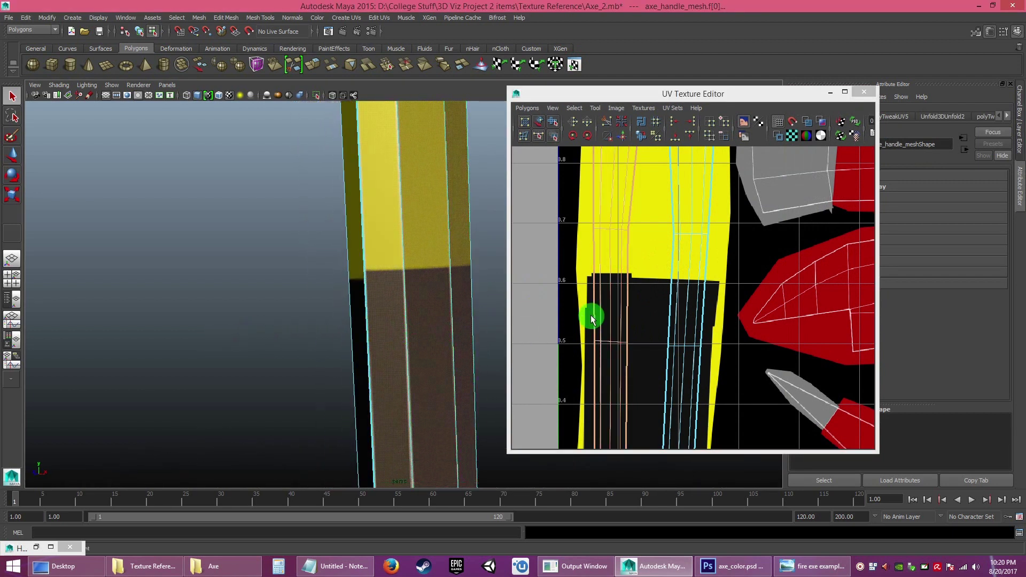
# Step: In Photoshop, trim a thin sloping strip off the dark area's edge above the leftmost shell with the handle's yellow, save, and check it in Maya
pyautogui.click(698, 572)
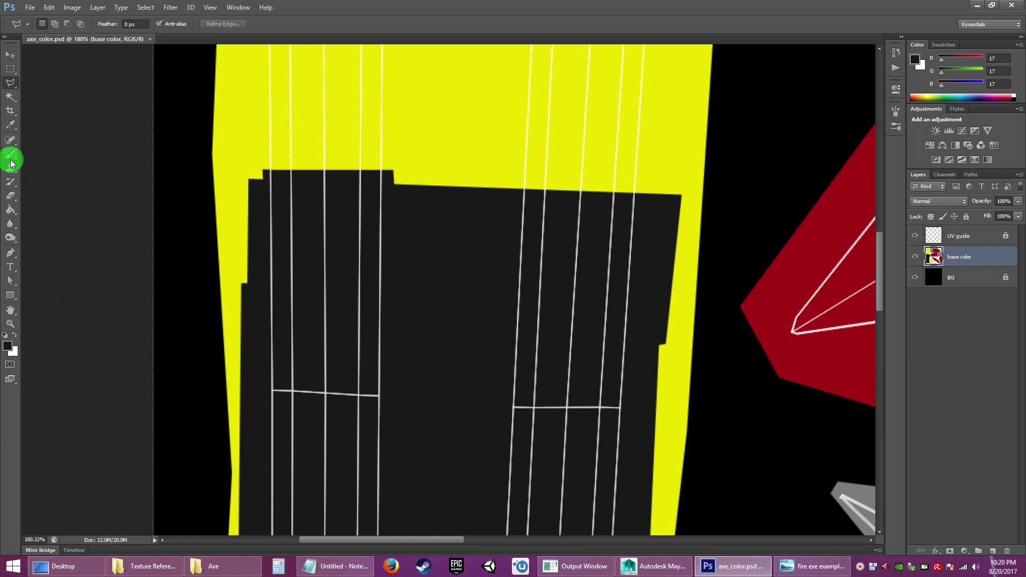
pyautogui.click(13, 125)
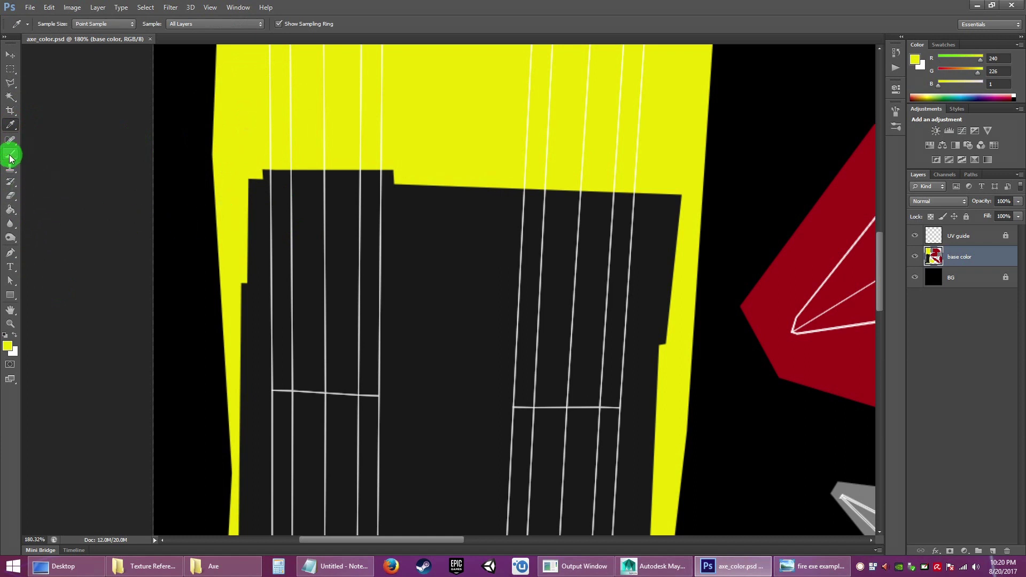
pyautogui.click(11, 85)
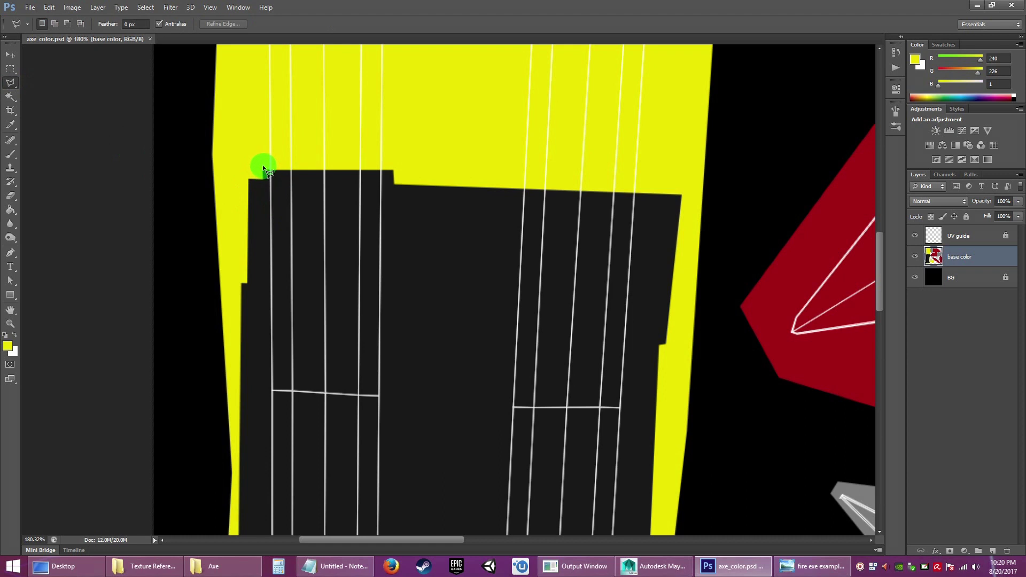
pyautogui.click(267, 172)
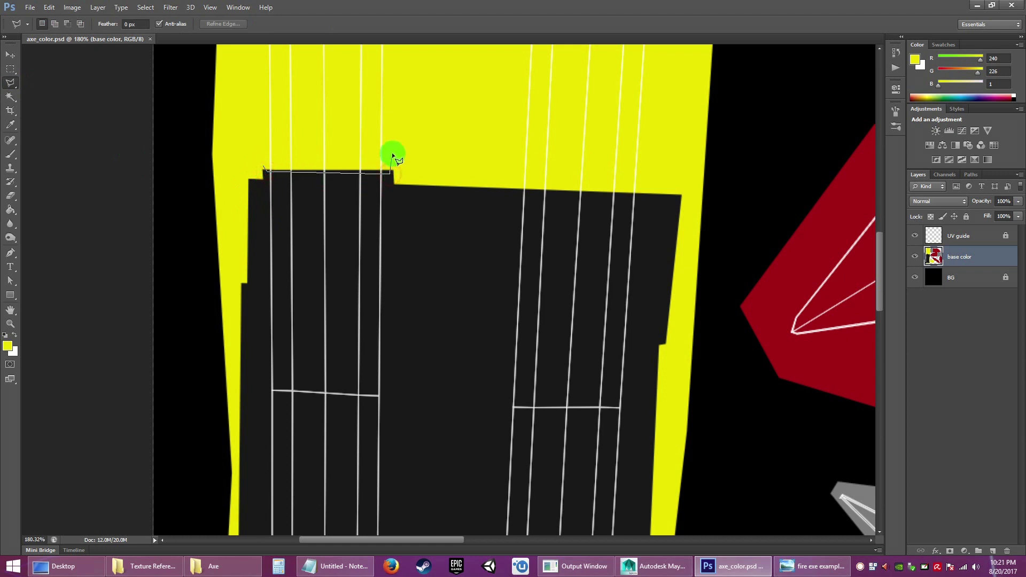
pyautogui.hotkey('alt', 'BackSpace')
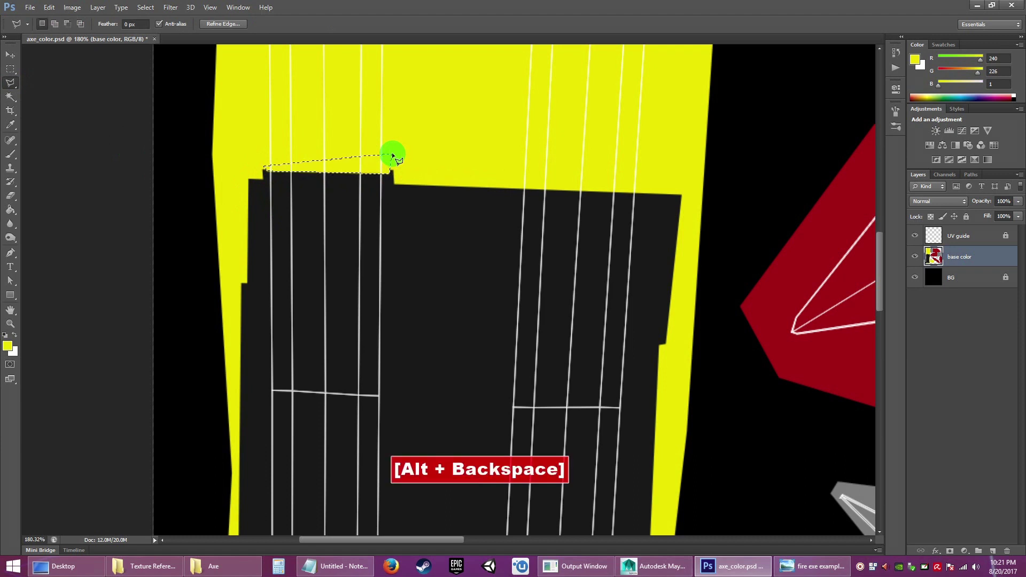
pyautogui.click(372, 166)
pyautogui.hotkey('ctrl', 's')
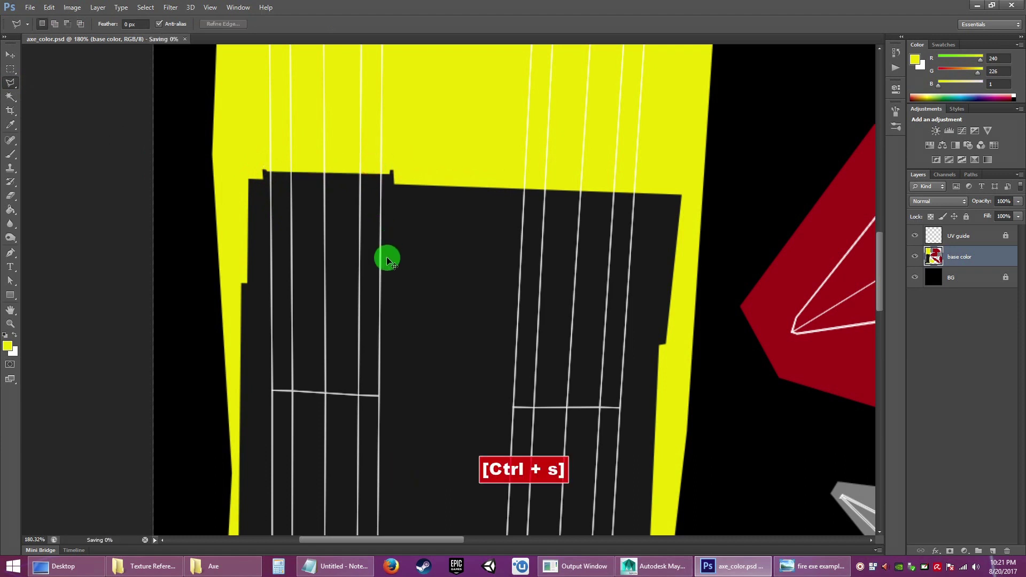
pyautogui.click(656, 566)
pyautogui.moveTo(359, 311); pyautogui.dragTo(404, 367)
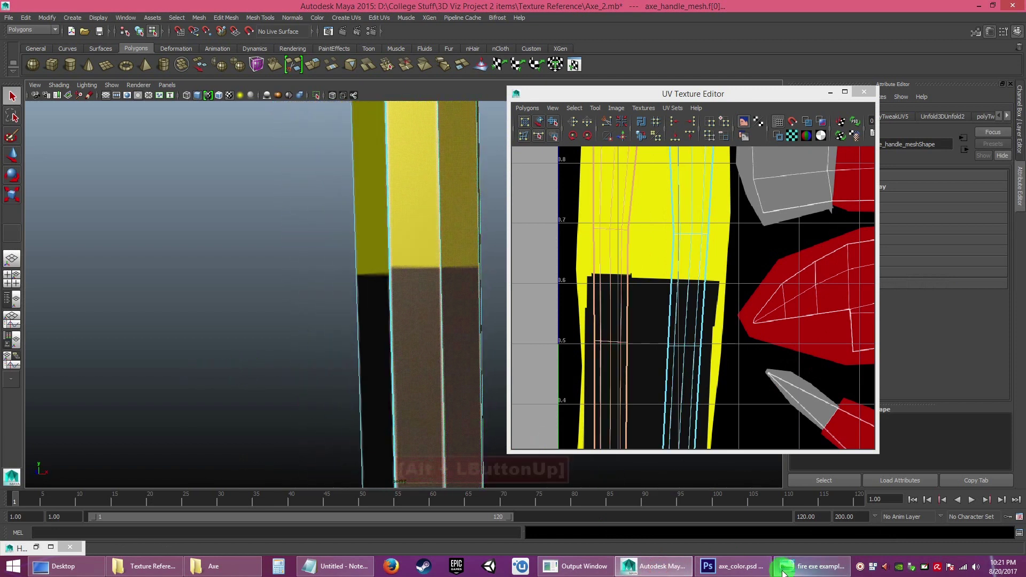
# Step: In Photoshop, outline a slightly deeper strip along the same dark edge, fill it yellow, save, and check the seam in Maya
pyautogui.click(729, 567)
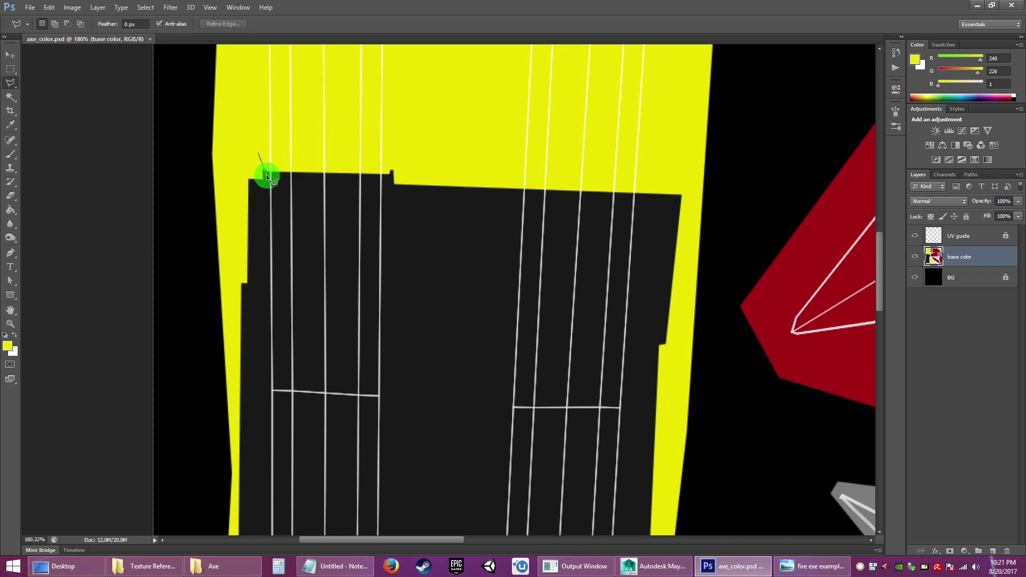
pyautogui.hotkey('alt', 'BackSpace')
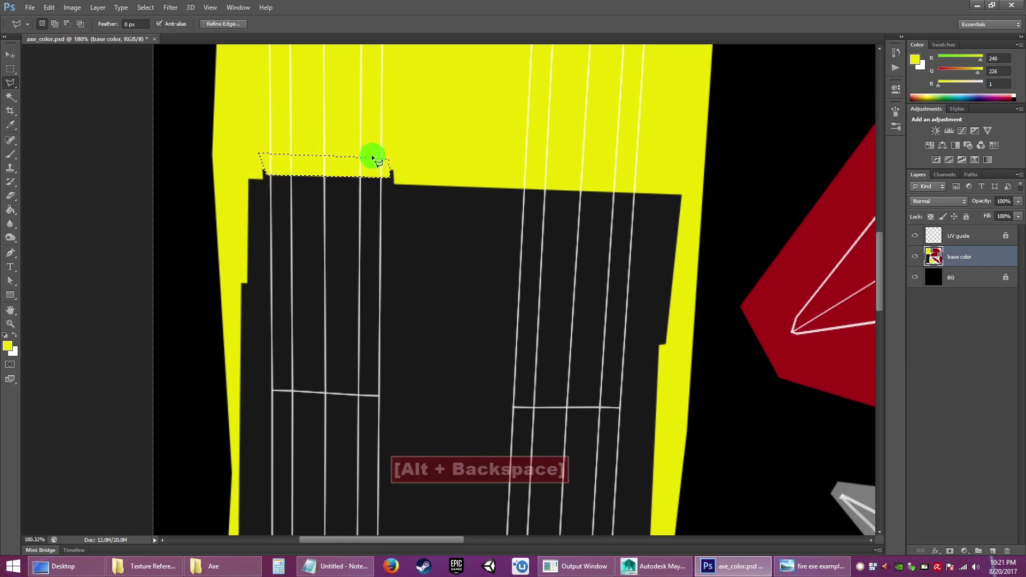
pyautogui.hotkey('ctrl', 's')
pyautogui.click(652, 566)
pyautogui.moveTo(396, 350); pyautogui.dragTo(251, 350)
# Step: Undo the last yellow fill, nudge its selection up slightly, refill it with yellow, save, and check the seam in Maya
pyautogui.click(725, 567)
pyautogui.hotkey('ctrl', 'z')
pyautogui.hotkey('ctrl', 'alt', 'z')
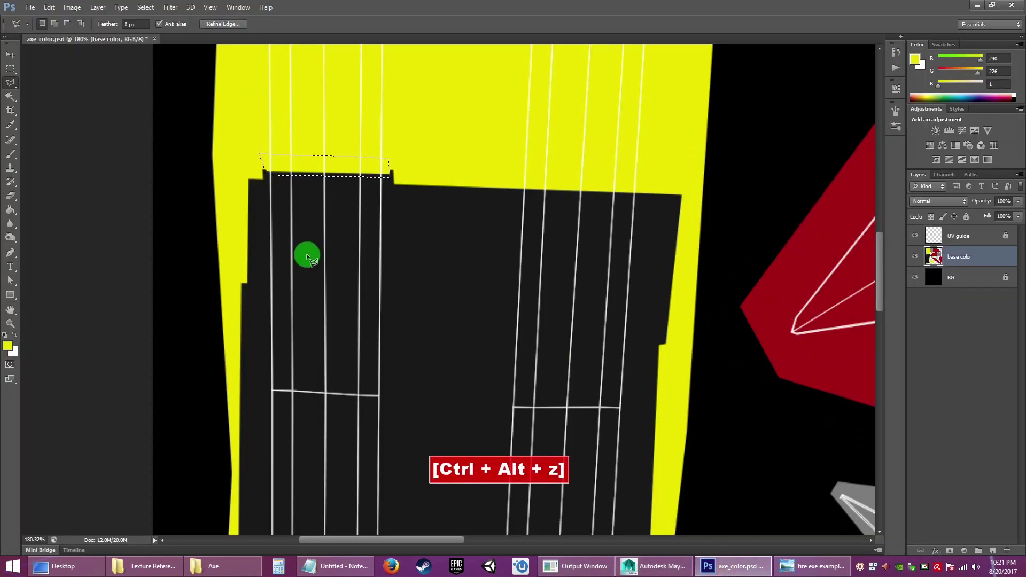
pyautogui.press('Up')
pyautogui.press('Up')
pyautogui.press('Up')
pyautogui.press('Delete')
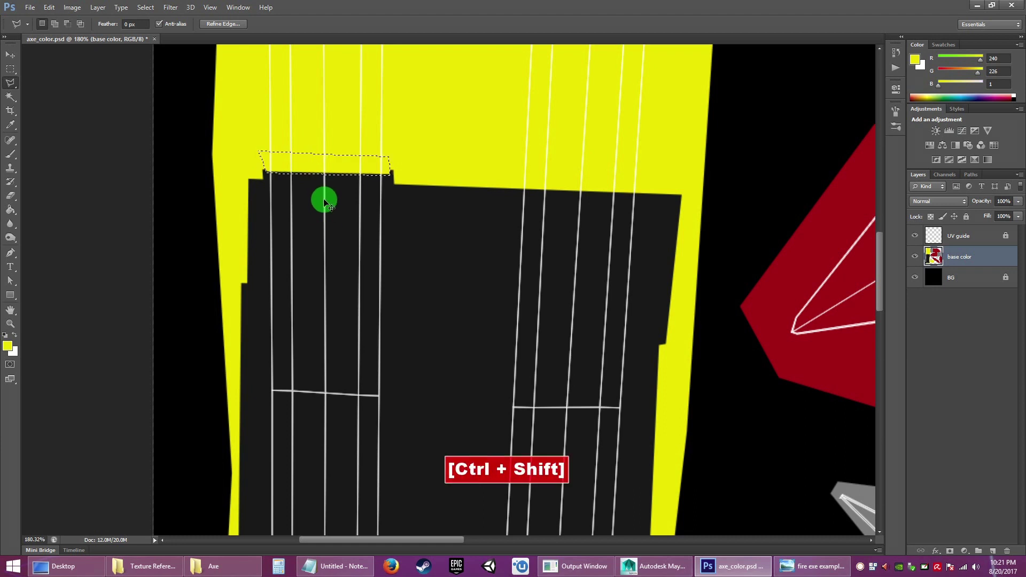
pyautogui.hotkey('alt', 'BackSpace')
pyautogui.hotkey('ctrl', 'd')
pyautogui.hotkey('ctrl', 's')
pyautogui.click(636, 566)
pyautogui.moveTo(401, 339)
pyautogui.mouseDown()
pyautogui.moveTo(504, 320)
pyautogui.moveTo(380, 312)
pyautogui.moveTo(340, 324)
pyautogui.mouseUp()
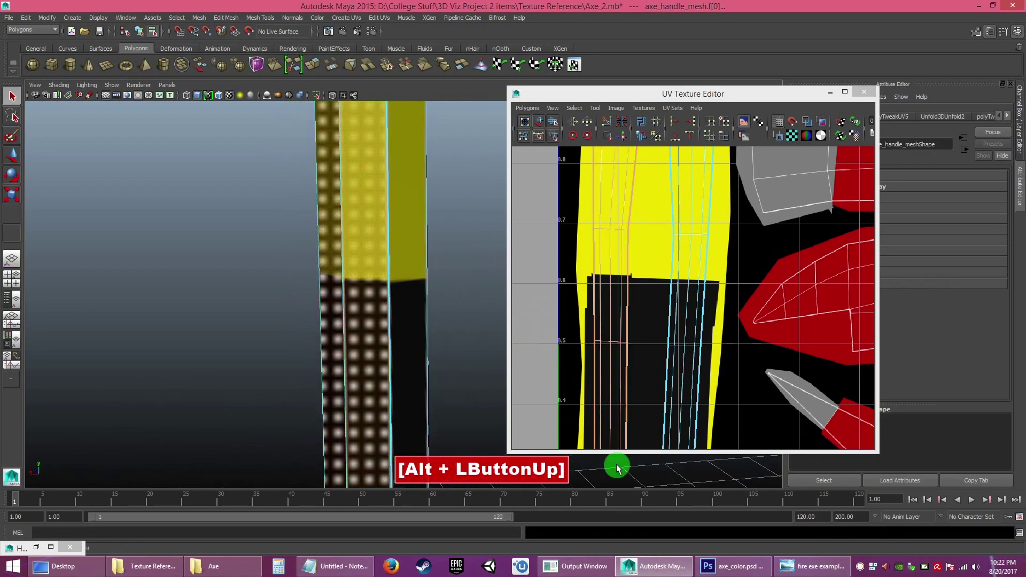
# Step: Restore the strip selection in Photoshop, nudge it down one pixel, fill it yellow, save, and return to Maya
pyautogui.click(733, 566)
pyautogui.hotkey('ctrl', 'alt', 'z')
pyautogui.press('Down')
pyautogui.hotkey('alt', 'BackSpace')
pyautogui.click(342, 168)
pyautogui.hotkey('ctrl', 's')
pyautogui.click(633, 566)
pyautogui.moveTo(371, 332); pyautogui.dragTo(474, 348)
# Step: Deselect the handle faces and inspect the corrected color boundary and the rest of the axe from different angles
pyautogui.moveTo(373, 283); pyautogui.dragTo(412, 232)
pyautogui.click(476, 299)
pyautogui.moveTo(479, 355); pyautogui.dragTo(321, 156)
pyautogui.moveTo(415, 357); pyautogui.dragTo(302, 285)
pyautogui.moveTo(373, 325); pyautogui.dragTo(354, 402)
pyautogui.moveTo(323, 281); pyautogui.dragTo(295, 267)
pyautogui.moveTo(293, 266); pyautogui.dragTo(336, 301)
pyautogui.moveTo(257, 192); pyautogui.dragTo(343, 280)
pyautogui.moveTo(404, 391); pyautogui.dragTo(351, 243)
pyautogui.moveTo(341, 160); pyautogui.dragTo(386, 278)
pyautogui.moveTo(385, 278); pyautogui.dragTo(384, 248)
pyautogui.moveTo(384, 248); pyautogui.dragTo(426, 380)
pyautogui.moveTo(323, 198); pyautogui.dragTo(337, 257)
pyautogui.moveTo(337, 258); pyautogui.dragTo(375, 298)
# Step: Hide the UV guide layer in Photoshop and save the texture
pyautogui.click(713, 568)
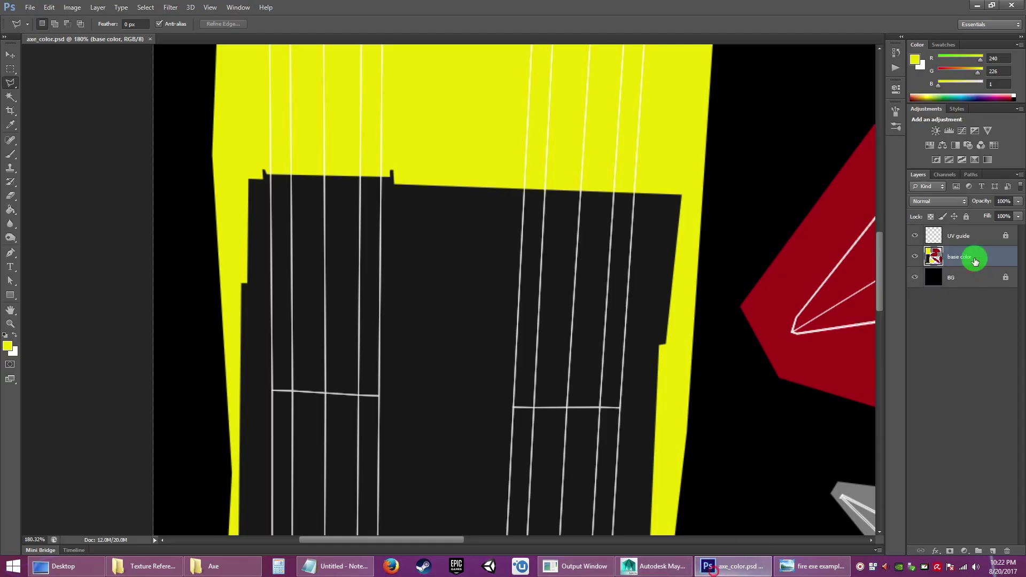
pyautogui.click(915, 236)
pyautogui.hotkey('ctrl', 's')
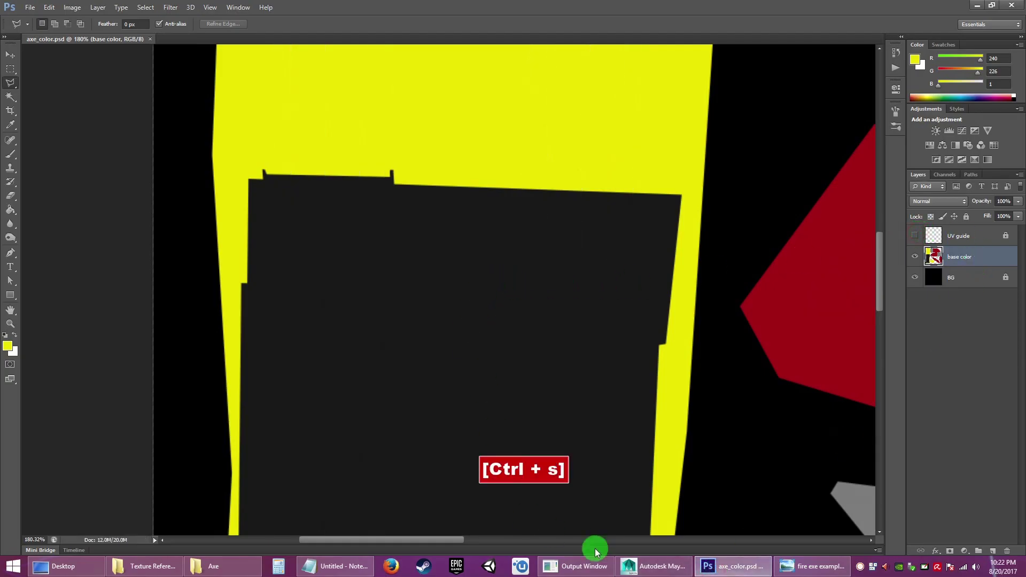
# Step: Switch to Maya and examine the textured axe without the UV guide, including the gray and red head
pyautogui.click(649, 564)
pyautogui.moveTo(355, 254); pyautogui.dragTo(407, 337)
pyautogui.moveTo(354, 300); pyautogui.dragTo(419, 364)
pyautogui.moveTo(434, 256); pyautogui.dragTo(354, 150)
pyautogui.moveTo(387, 189); pyautogui.dragTo(313, 135)
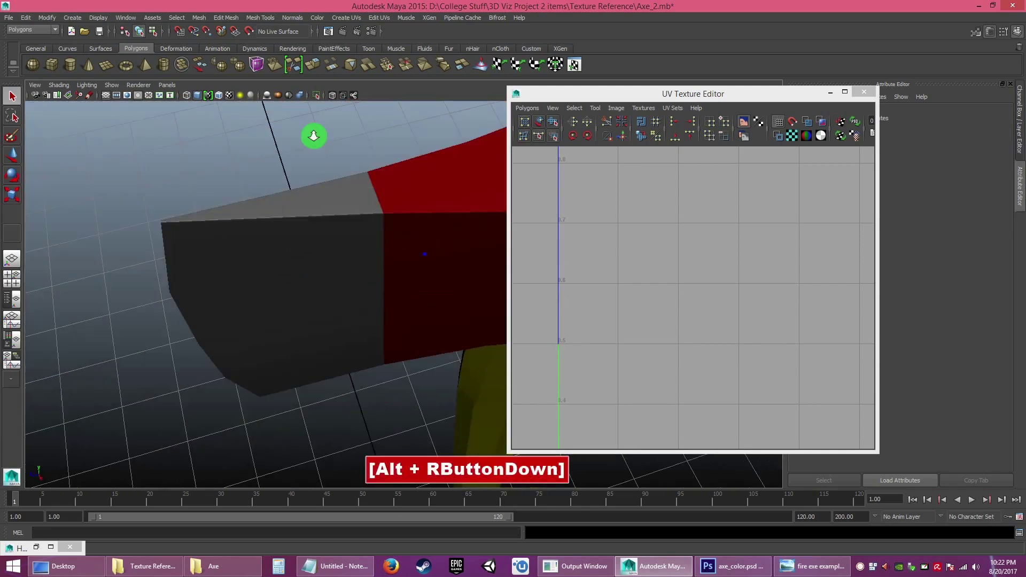
# Step: Examine the red, grey and yellow base colors on the axe head and handle of the 3D model from several sides
pyautogui.moveTo(347, 300); pyautogui.dragTo(369, 240)
pyautogui.moveTo(392, 334); pyautogui.dragTo(240, 251)
pyautogui.moveTo(373, 333); pyautogui.dragTo(355, 281)
pyautogui.moveTo(364, 278); pyautogui.dragTo(305, 206)
pyautogui.moveTo(348, 328); pyautogui.dragTo(310, 259)
pyautogui.moveTo(348, 328); pyautogui.dragTo(435, 342)
pyautogui.moveTo(422, 288); pyautogui.dragTo(387, 326)
pyautogui.moveTo(387, 282); pyautogui.dragTo(349, 285)
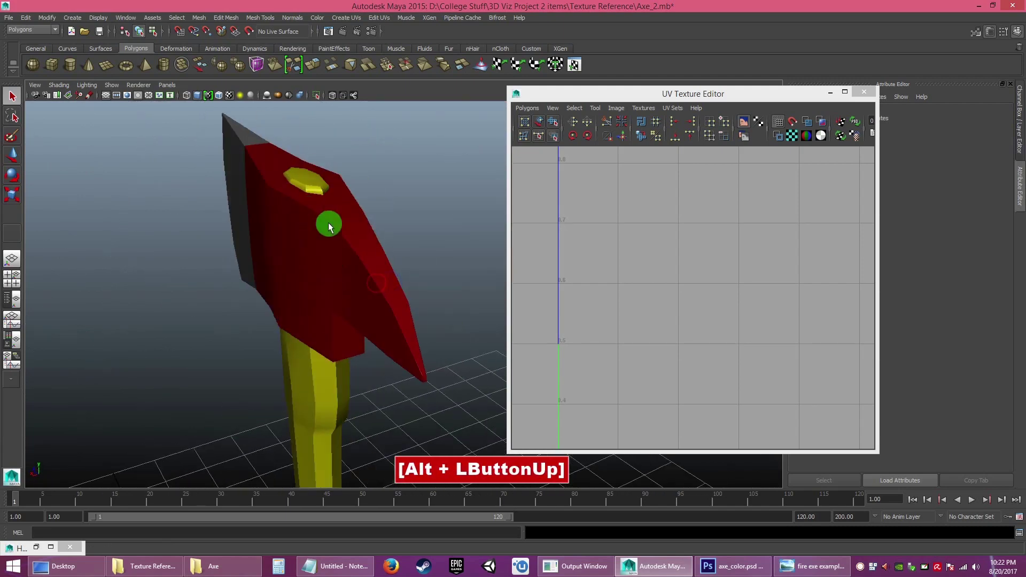
pyautogui.moveTo(330, 245); pyautogui.dragTo(368, 322)
pyautogui.moveTo(315, 270); pyautogui.dragTo(322, 322)
pyautogui.moveTo(370, 320); pyautogui.dragTo(343, 286)
pyautogui.moveTo(420, 351); pyautogui.dragTo(312, 224)
pyautogui.moveTo(444, 372); pyautogui.dragTo(350, 221)
pyautogui.moveTo(351, 223); pyautogui.dragTo(364, 270)
pyautogui.moveTo(454, 366); pyautogui.dragTo(427, 265)
pyautogui.moveTo(430, 268); pyautogui.dragTo(405, 306)
pyautogui.moveTo(405, 305); pyautogui.dragTo(421, 346)
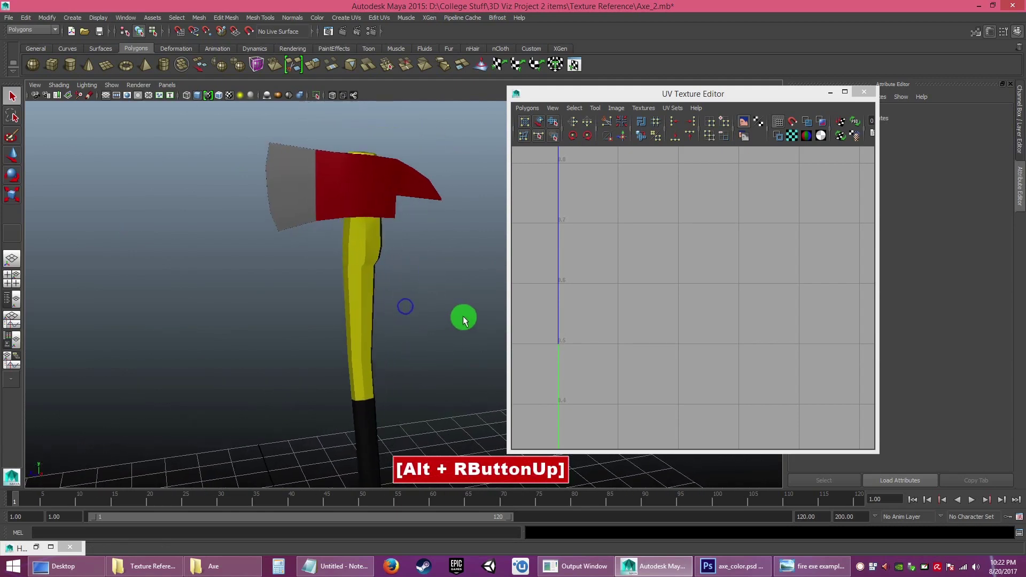
# Step: Switch to Photoshop and show the UV guide layer over the whole axe_color.psd texture
pyautogui.click(744, 569)
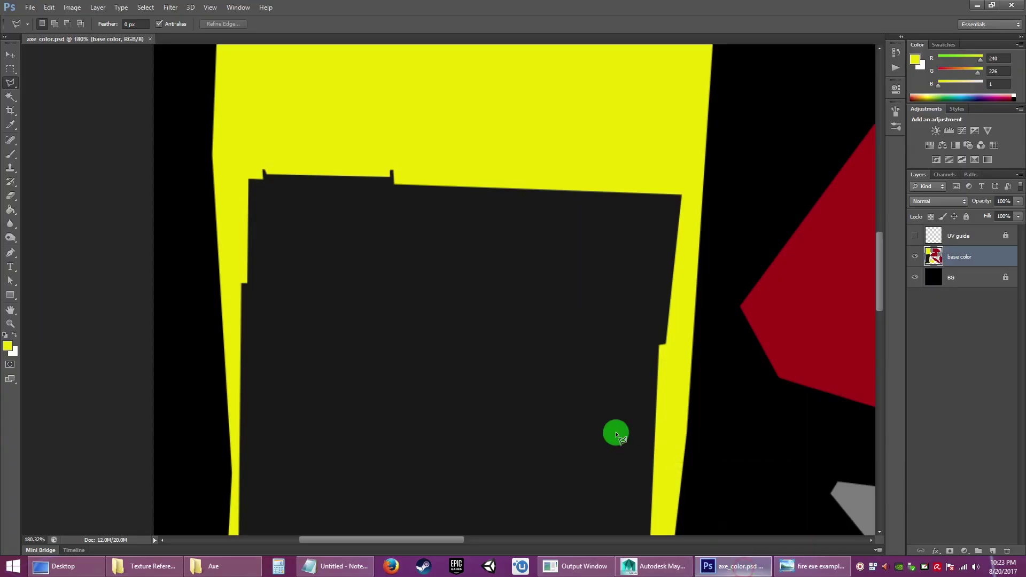
pyautogui.click(915, 236)
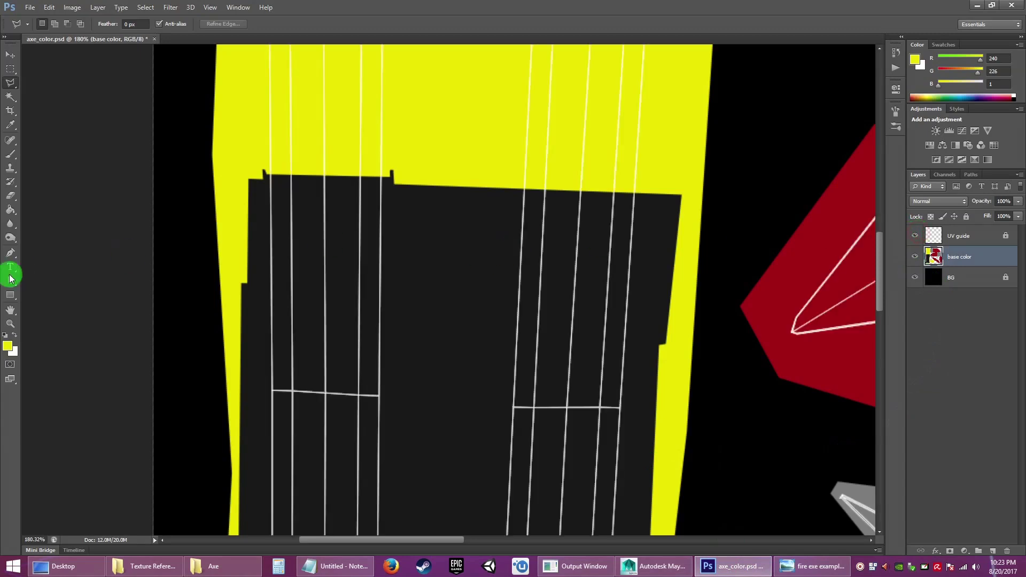
pyautogui.click(11, 328)
pyautogui.rightClick(347, 241)
pyautogui.click(369, 252)
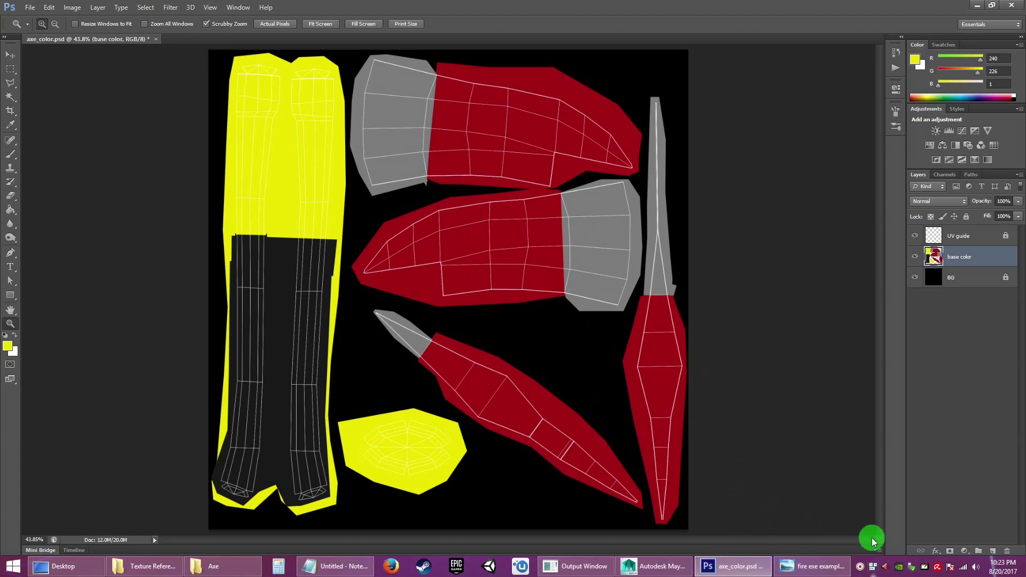
# Step: Examine the scratched metal of the axe head in the reference image in Windows Photo Viewer, then return to Photoshop
pyautogui.click(814, 571)
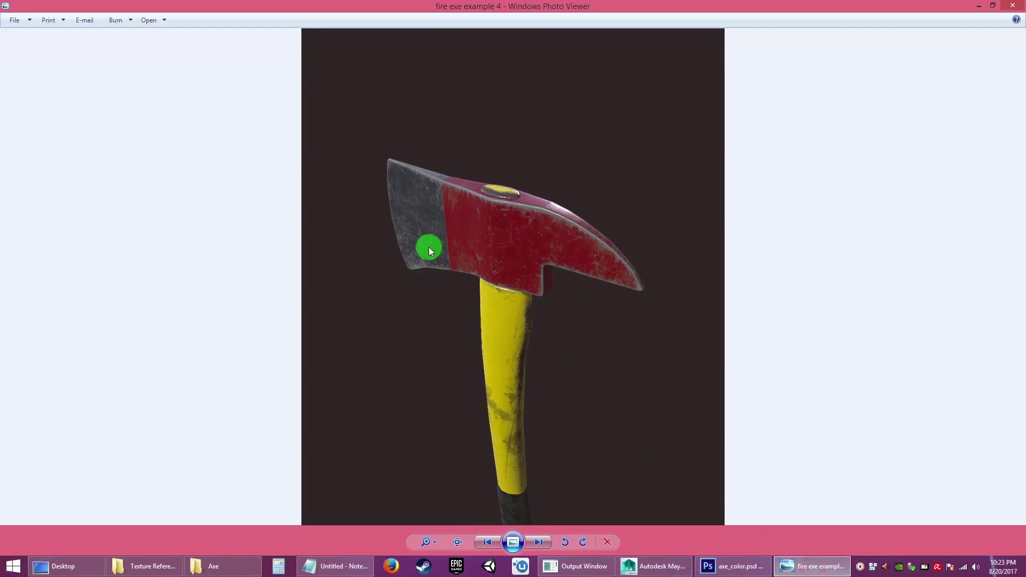
pyautogui.scroll(2, 429, 247)
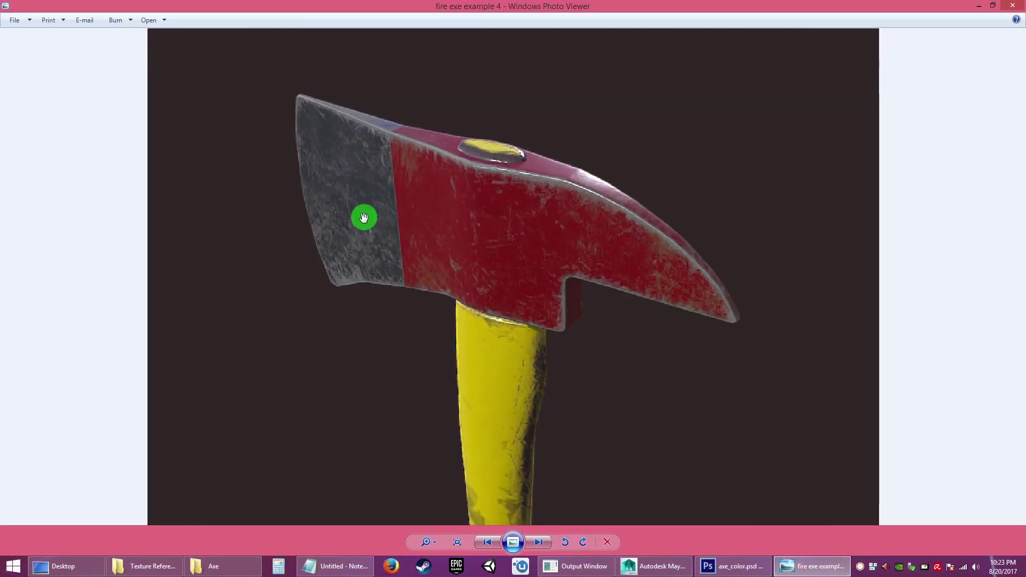
pyautogui.click(747, 569)
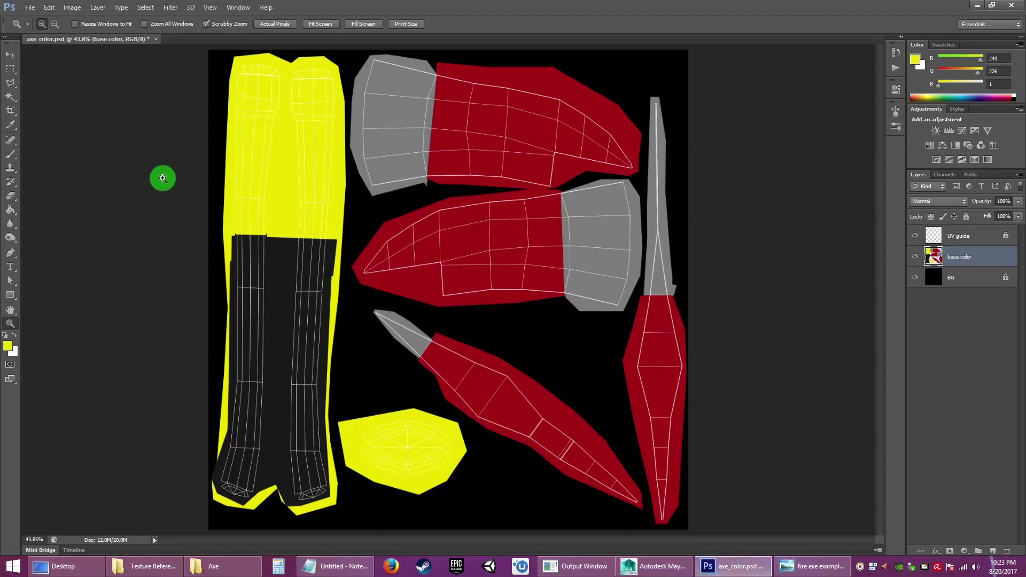
# Step: Open the scratched_metallic_texture image from the Axe folder
pyautogui.click(10, 54)
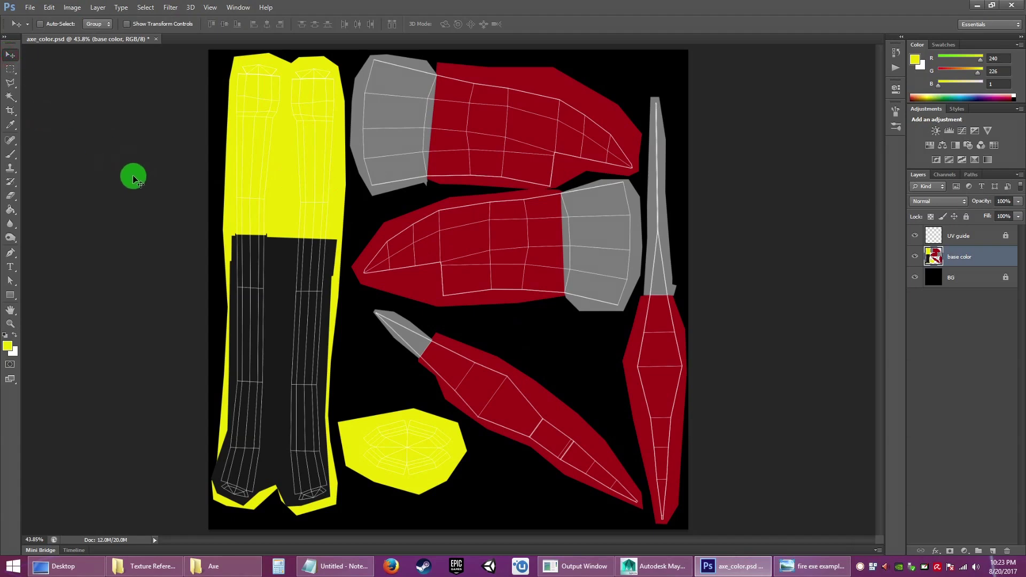
pyautogui.click(30, 8)
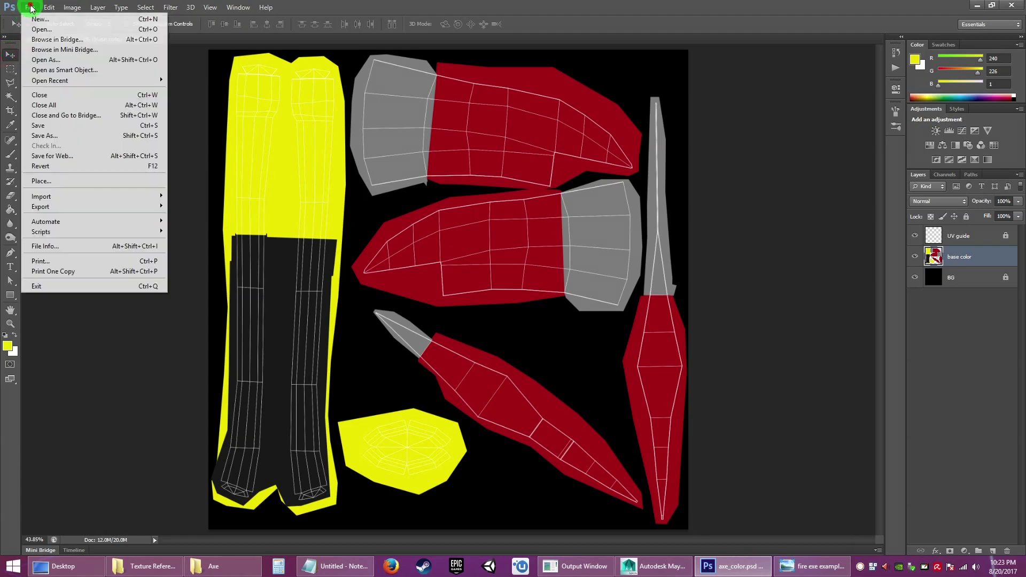
pyautogui.click(40, 31)
pyautogui.click(565, 244)
pyautogui.click(622, 250)
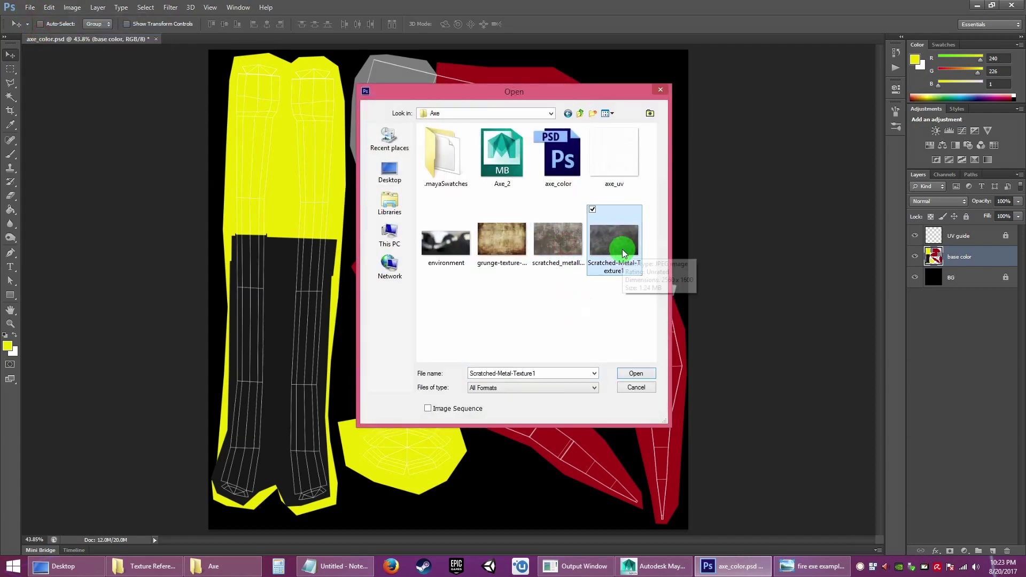
pyautogui.click(563, 253)
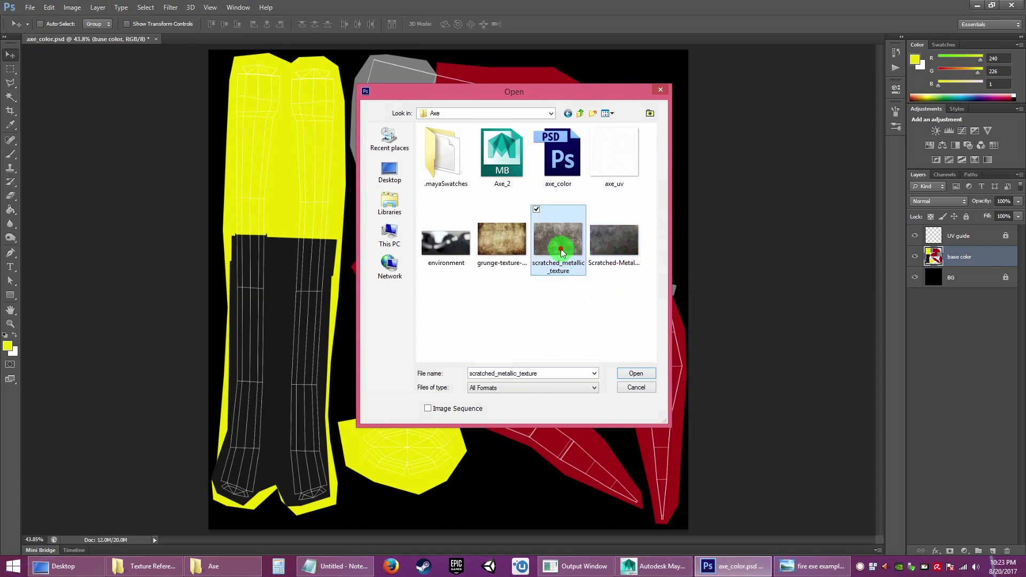
pyautogui.click(553, 303)
pyautogui.click(561, 239)
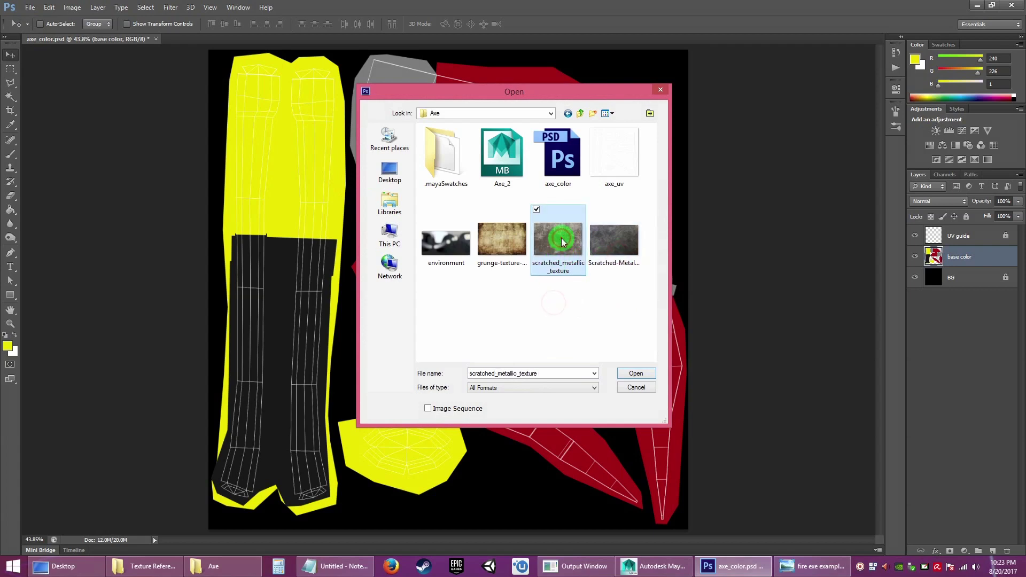
pyautogui.doubleClick(561, 239)
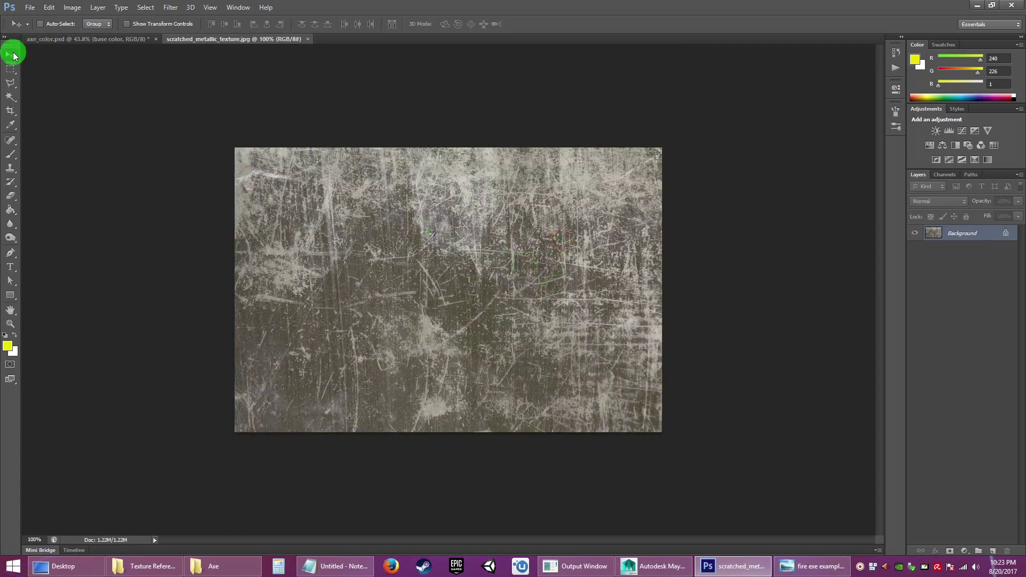
# Step: Copy the scratched texture into axe_color.psd above the base color layer and rename its layer "rough metal"
pyautogui.moveTo(445, 283); pyautogui.dragTo(367, 202)
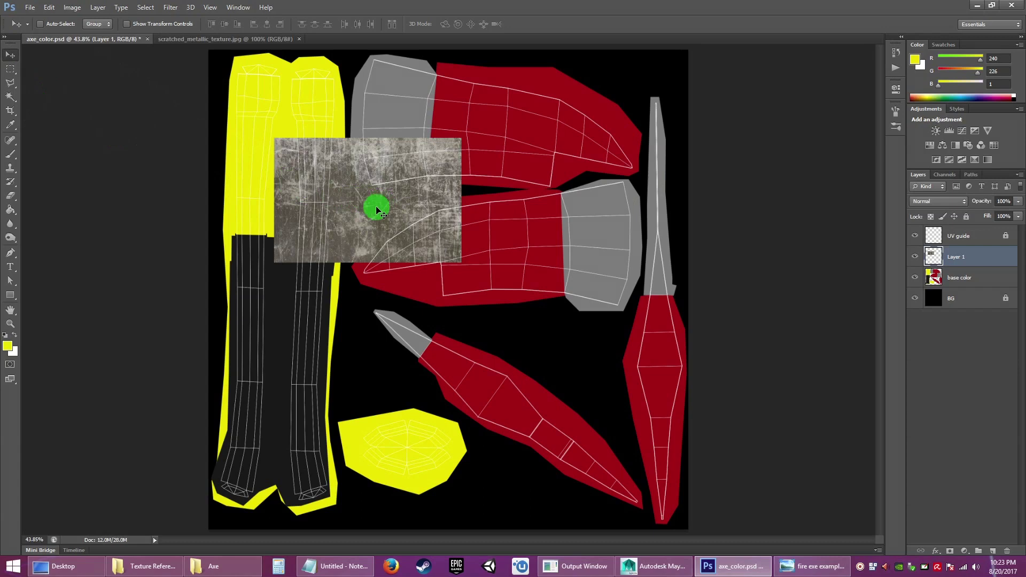
pyautogui.moveTo(308, 198); pyautogui.dragTo(359, 216)
pyautogui.click(954, 278)
pyautogui.click(959, 257)
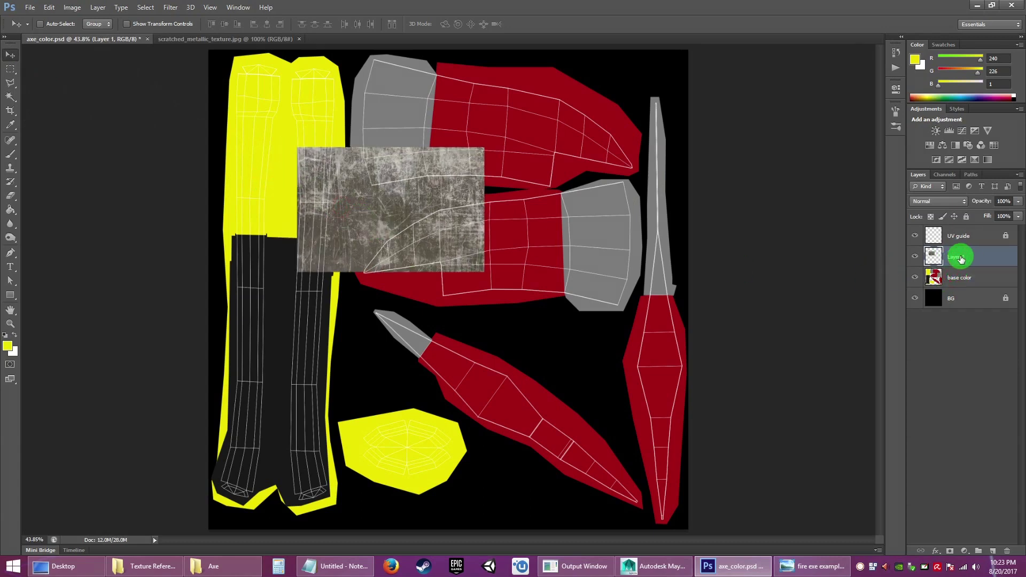
pyautogui.write('rough metal')
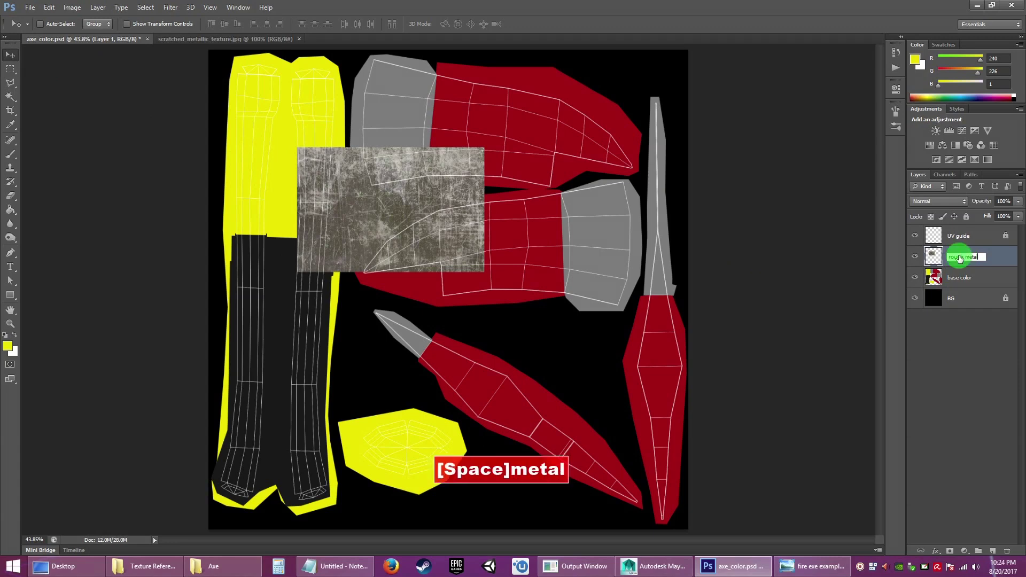
pyautogui.press('Return')
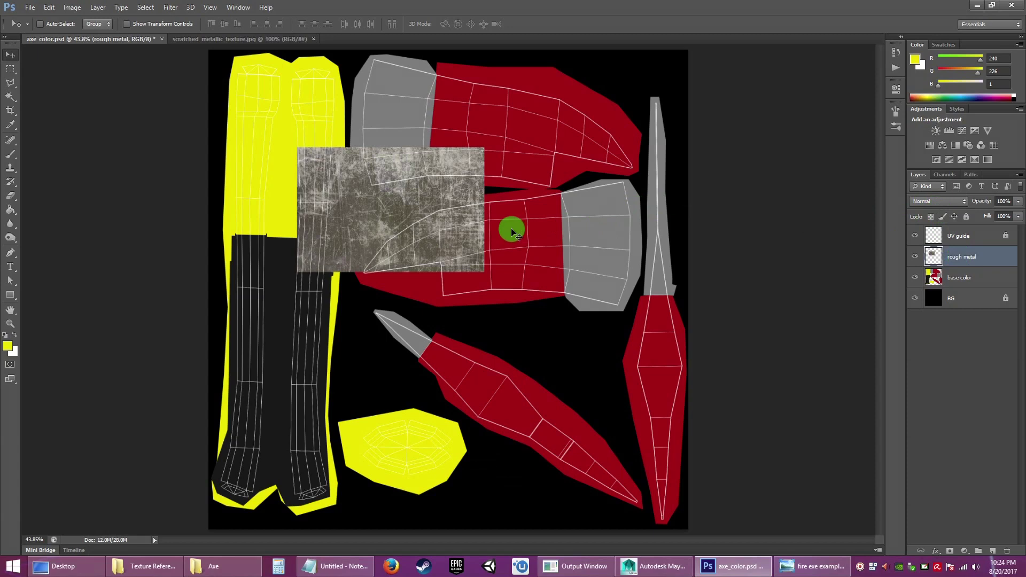
# Step: Move the rough metal texture to the canvas's upper-left corner and tile 12 copies of it across the UV layout
pyautogui.moveTo(377, 220); pyautogui.dragTo(337, 105)
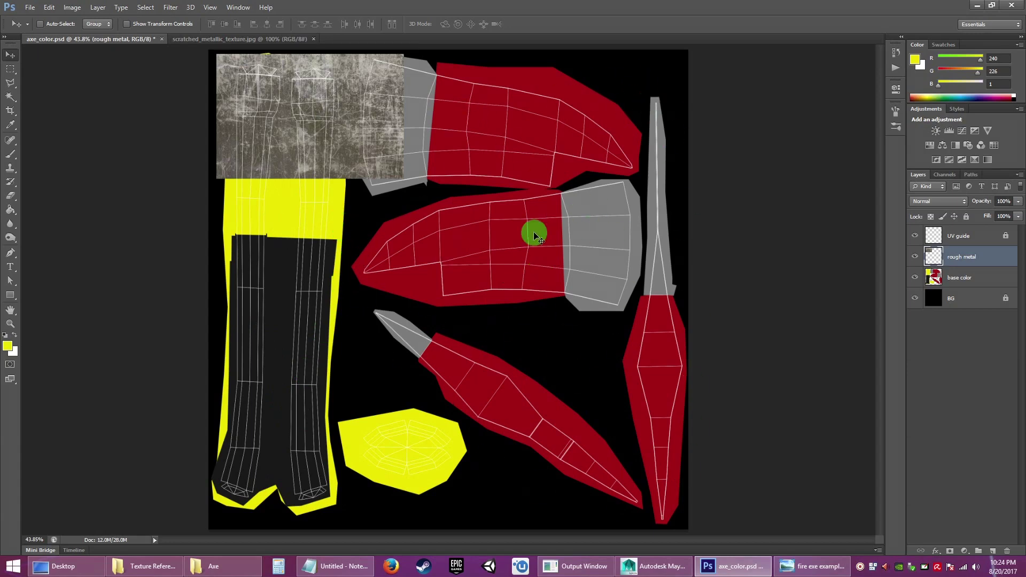
pyautogui.press('alt')
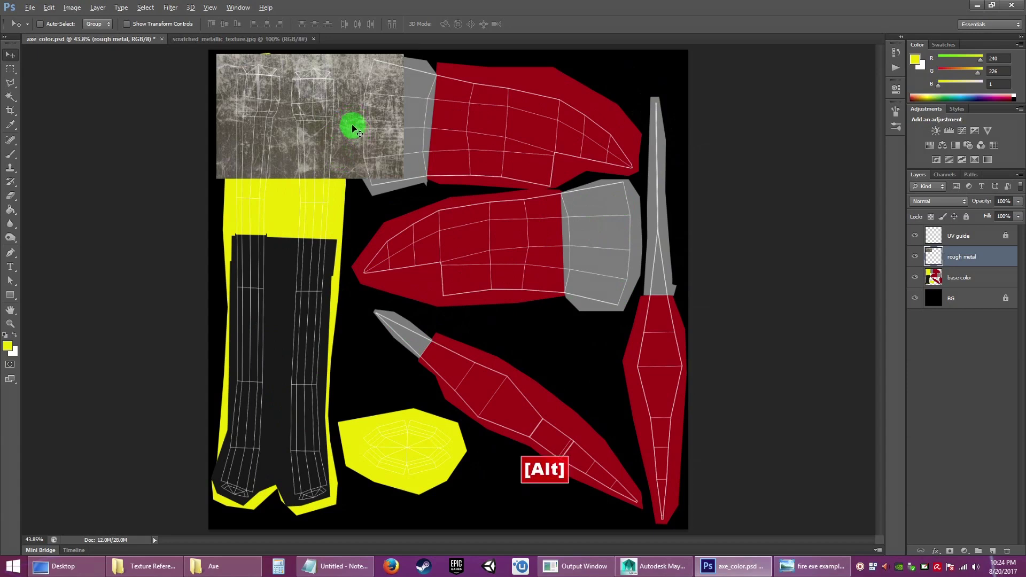
pyautogui.keyDown('alt'); pyautogui.click(348, 127); pyautogui.keyUp('alt')
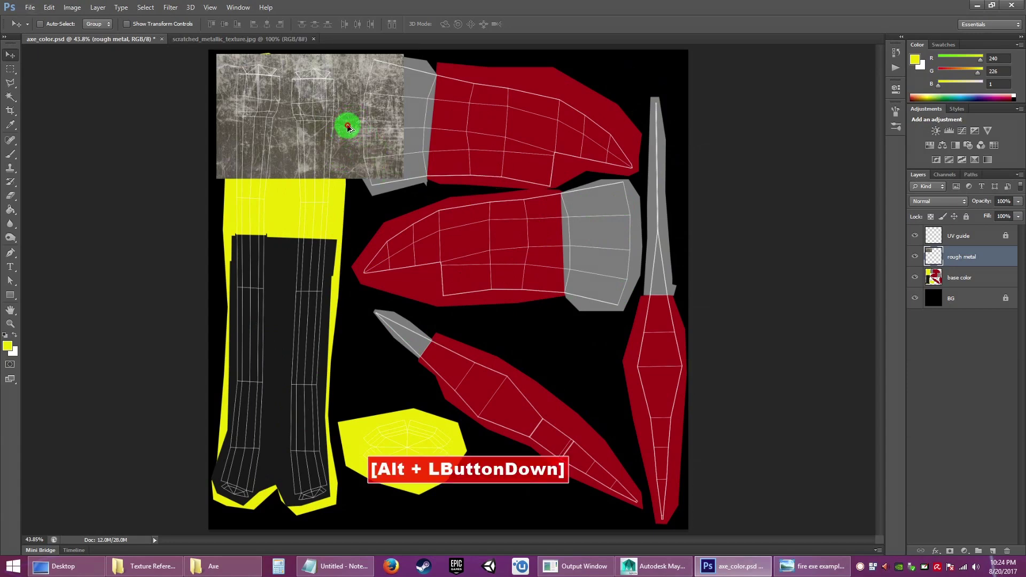
pyautogui.moveTo(348, 128); pyautogui.dragTo(487, 418)
pyautogui.moveTo(482, 418); pyautogui.dragTo(487, 306)
pyautogui.moveTo(481, 316); pyautogui.dragTo(607, 256)
pyautogui.moveTo(610, 261); pyautogui.dragTo(622, 451)
pyautogui.moveTo(626, 449); pyautogui.dragTo(638, 492)
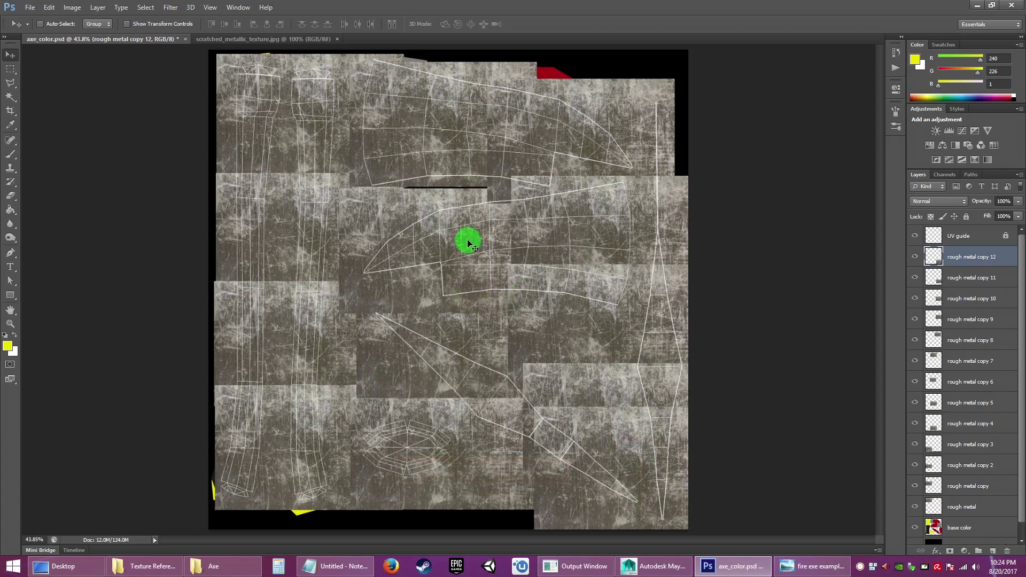
# Step: Merge the rough metal layer and all its copies into a single layer
pyautogui.click(960, 283)
pyautogui.click(963, 259)
pyautogui.click(959, 273)
pyautogui.click(964, 258)
pyautogui.scroll(-1, 1016, 331)
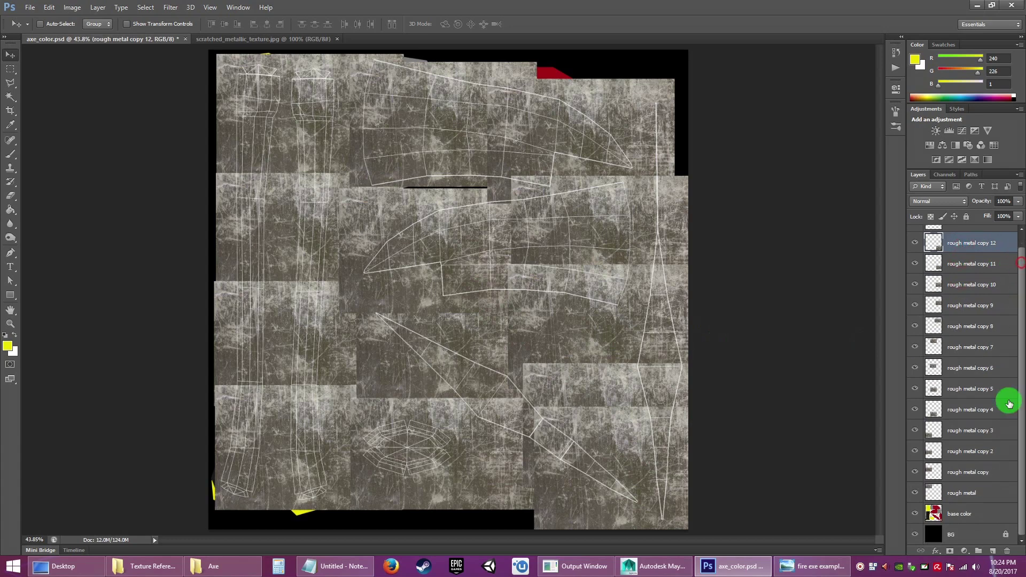
pyautogui.keyDown('shift'); pyautogui.click(954, 494); pyautogui.keyUp('shift')
pyautogui.rightClick(968, 444)
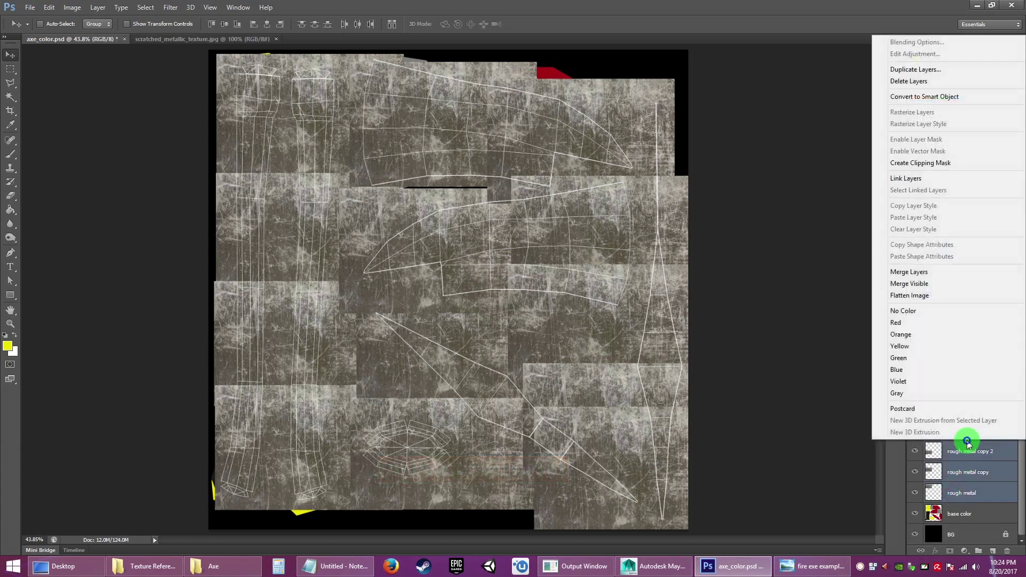
pyautogui.click(905, 270)
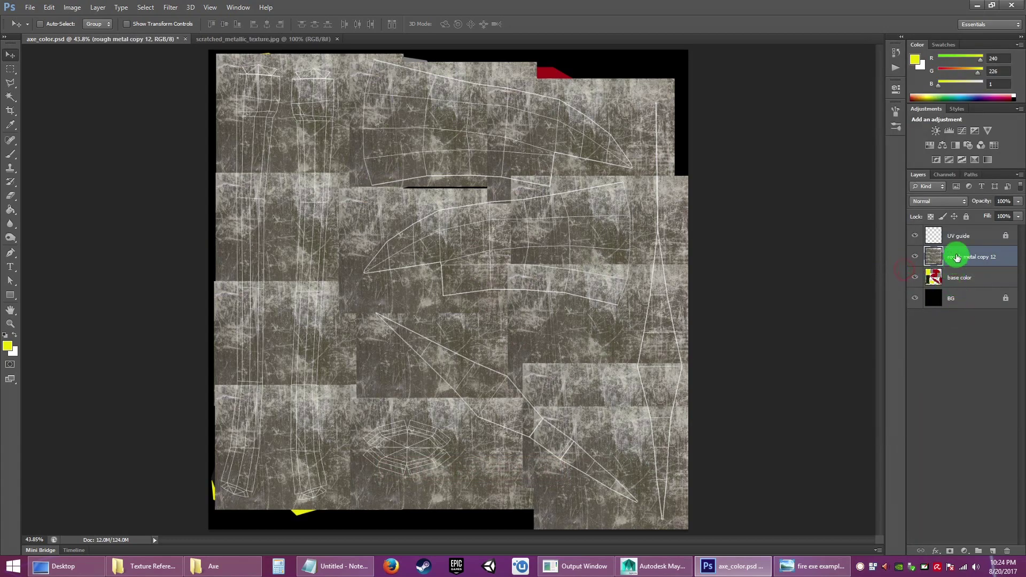
pyautogui.click(915, 257)
pyautogui.click(915, 257)
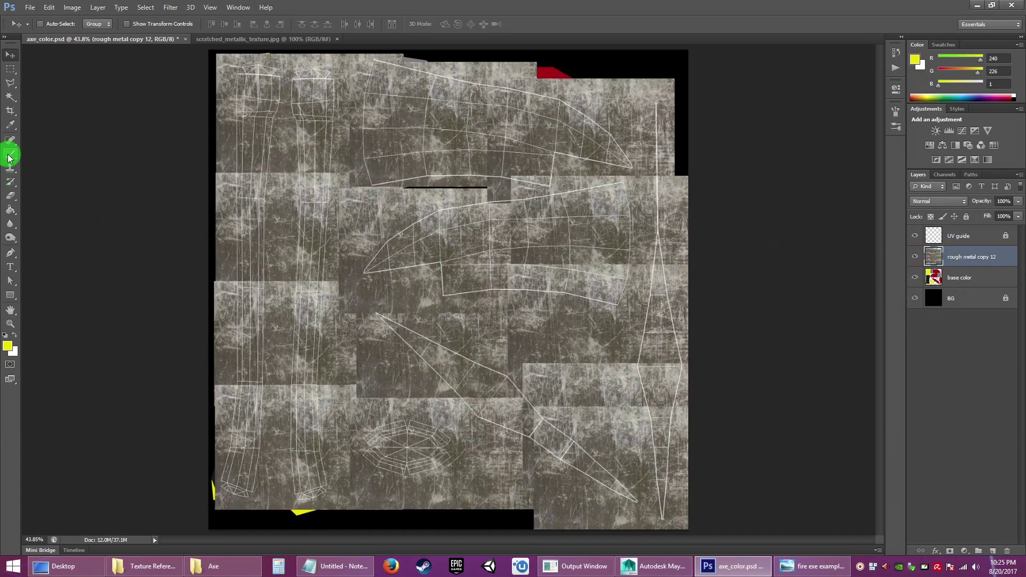
# Step: Clone Stamp over the uppermost horizontal tile seam across the two handle strips with a 175 px brush, sampling the texture above it
pyautogui.click(11, 173)
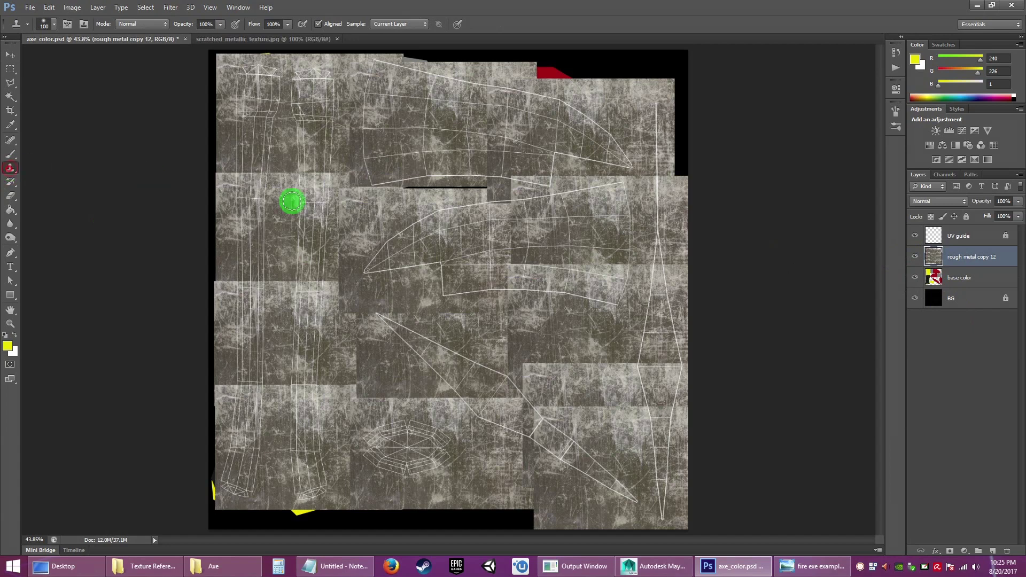
pyautogui.rightClick(321, 202)
pyautogui.doubleClick(375, 277)
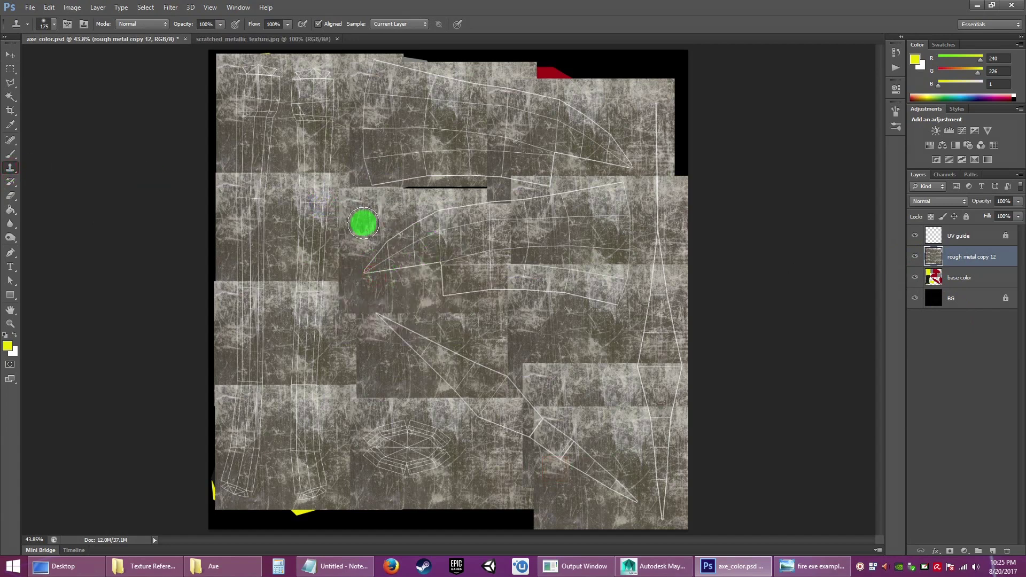
pyautogui.click(13, 325)
pyautogui.moveTo(260, 178); pyautogui.dragTo(297, 220)
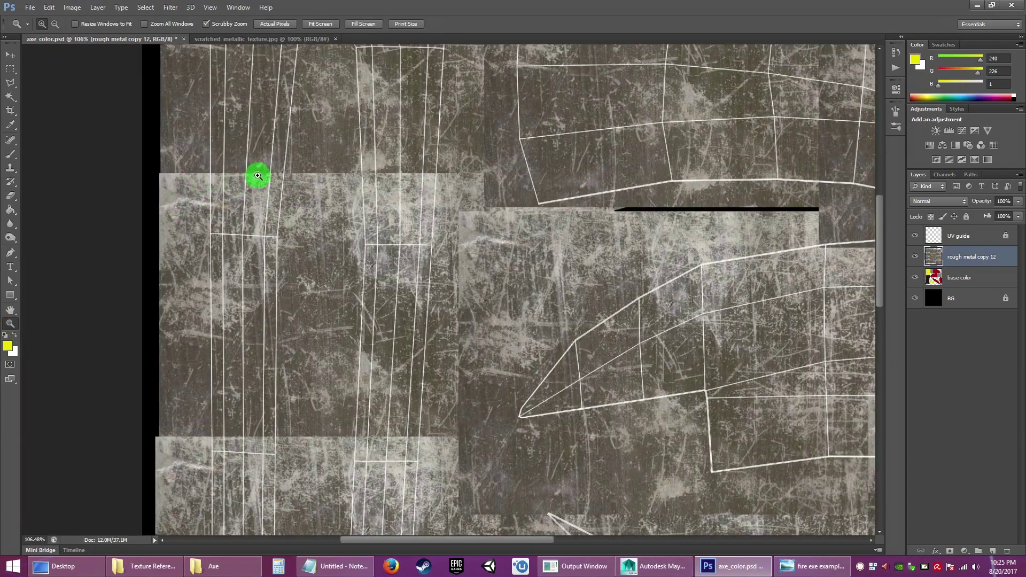
pyautogui.rightClick(489, 281)
pyautogui.click(520, 288)
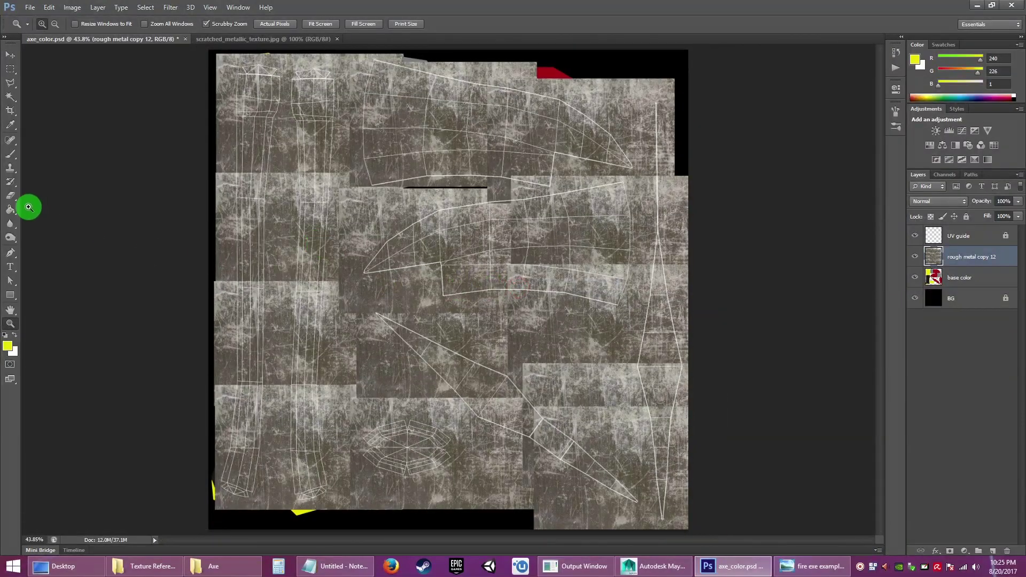
pyautogui.click(11, 168)
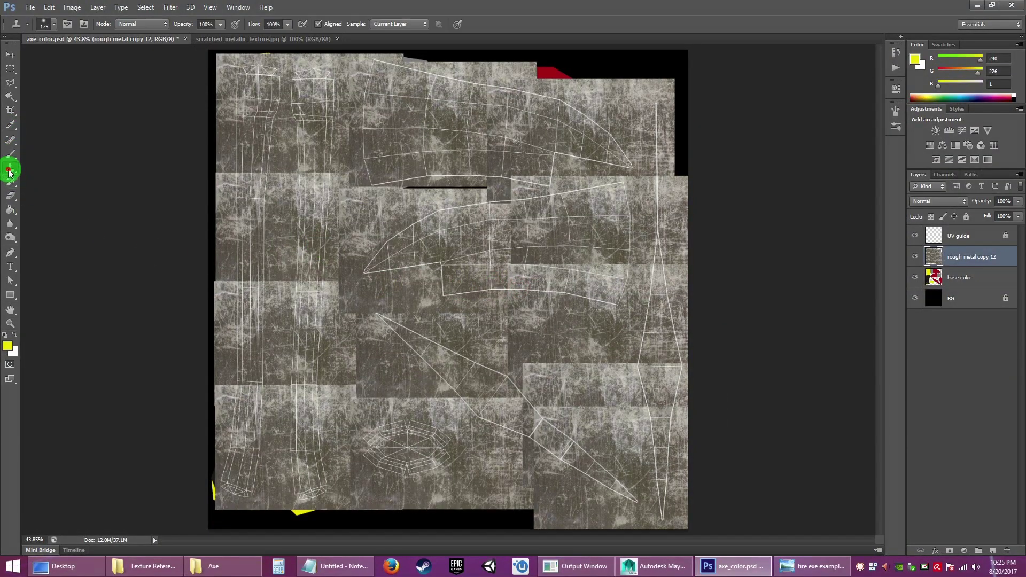
pyautogui.keyDown('alt'); pyautogui.click(283, 120); pyautogui.keyUp('alt')
pyautogui.keyDown('alt'); pyautogui.click(281, 126); pyautogui.keyUp('alt')
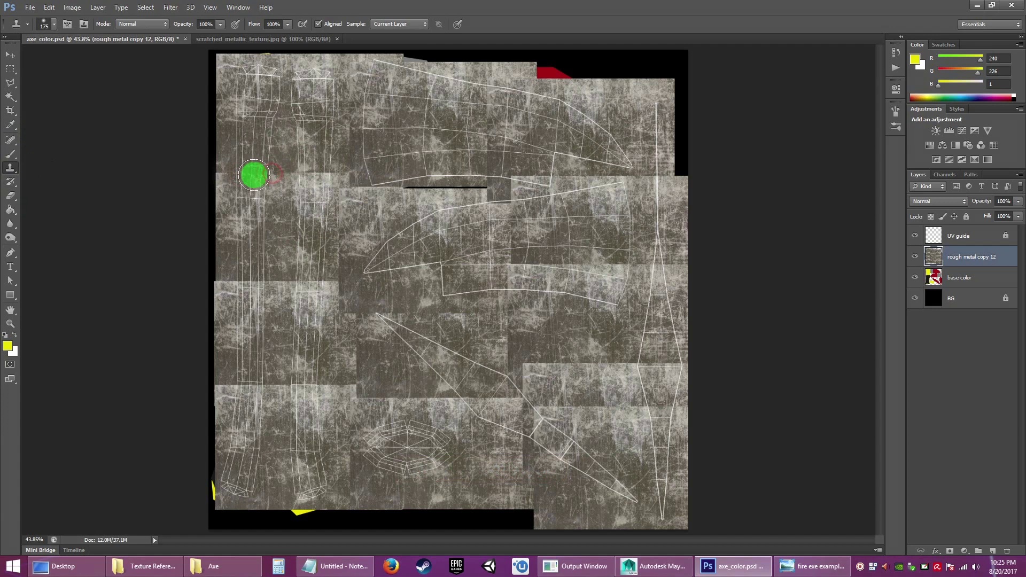
pyautogui.moveTo(272, 175); pyautogui.dragTo(280, 176)
pyautogui.moveTo(267, 175); pyautogui.dragTo(334, 176)
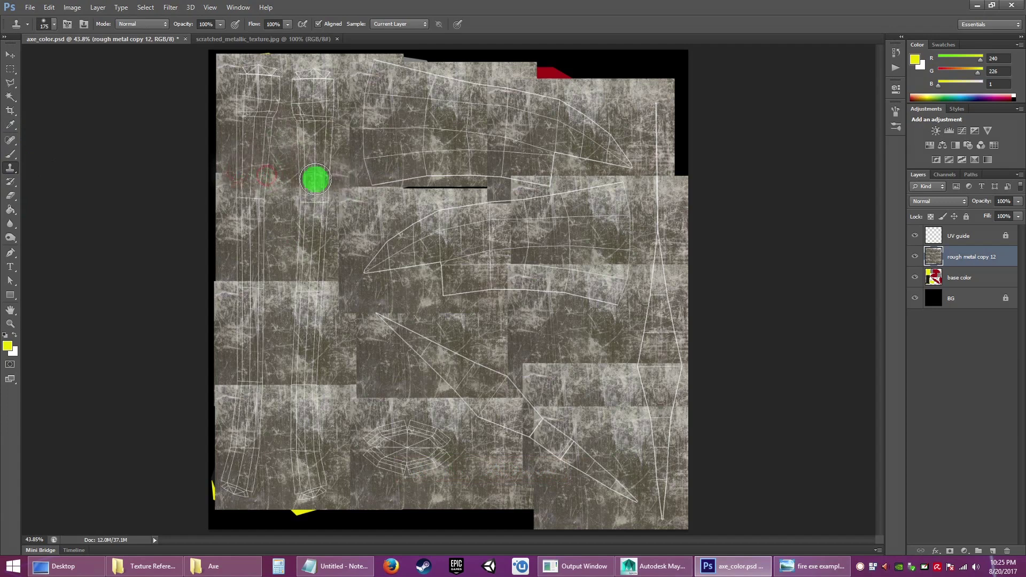
pyautogui.moveTo(244, 179)
pyautogui.mouseDown()
pyautogui.moveTo(306, 195)
pyautogui.moveTo(267, 199)
pyautogui.moveTo(243, 159)
pyautogui.moveTo(265, 177)
pyautogui.moveTo(249, 147)
pyautogui.moveTo(250, 222)
pyautogui.moveTo(245, 155)
pyautogui.mouseUp()
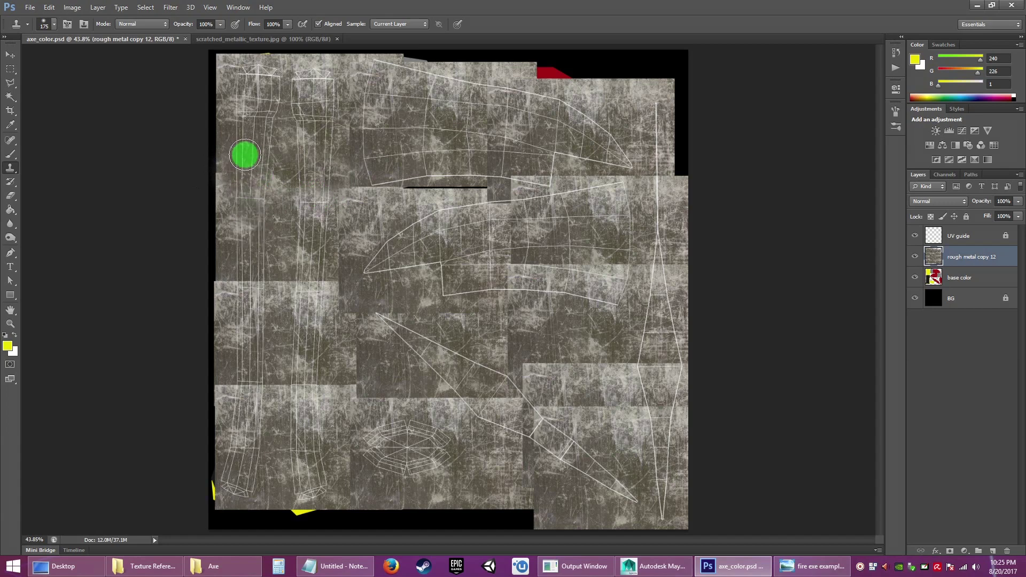
# Step: Clone clean texture over the middle horizontal tile seam crossing both handle strips
pyautogui.keyDown('alt'); pyautogui.click(282, 146); pyautogui.keyUp('alt')
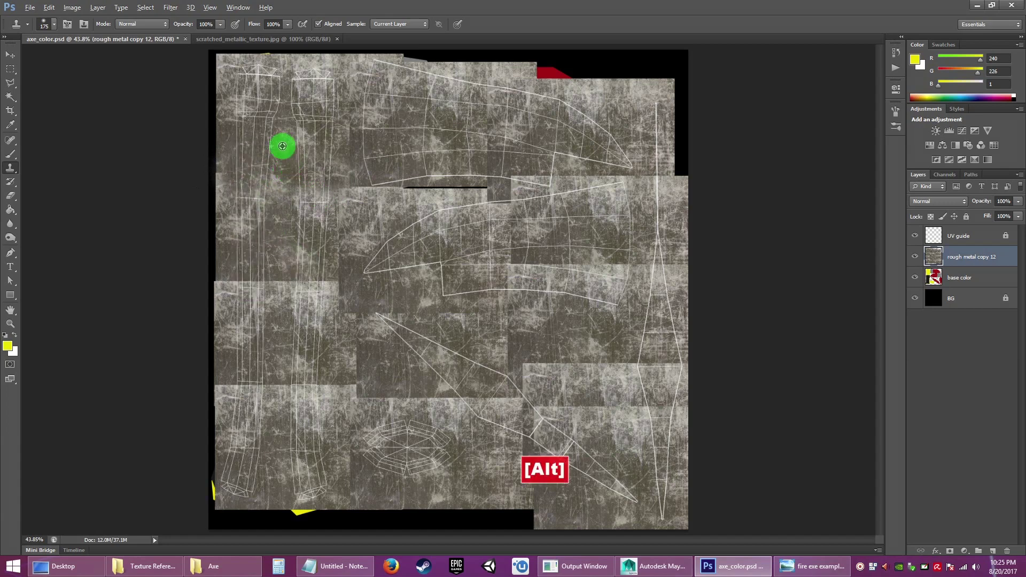
pyautogui.keyDown('alt'); pyautogui.click(283, 146); pyautogui.keyUp('alt')
pyautogui.click(249, 279)
pyautogui.click(260, 286)
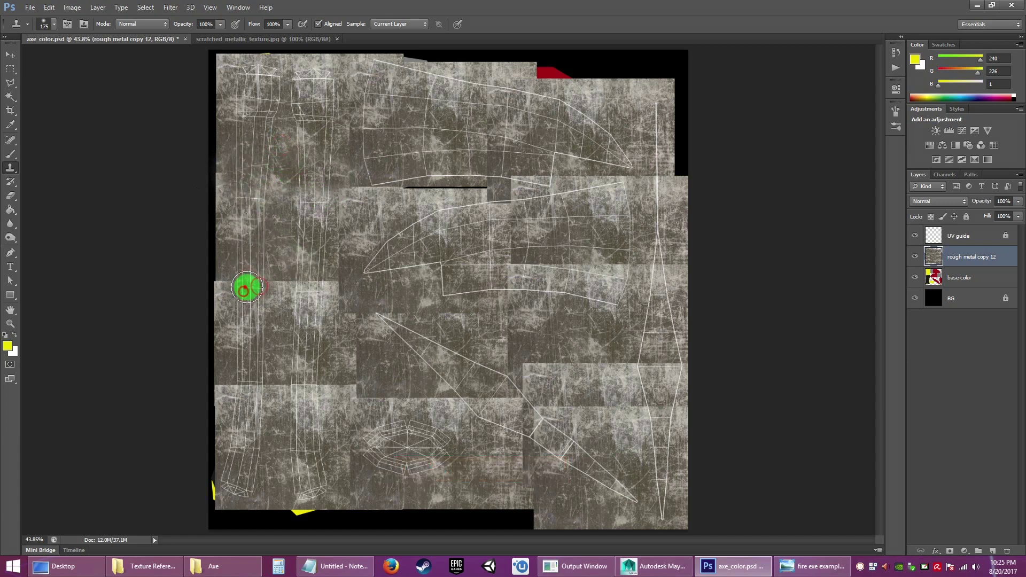
pyautogui.keyDown('alt'); pyautogui.click(236, 167); pyautogui.keyUp('alt')
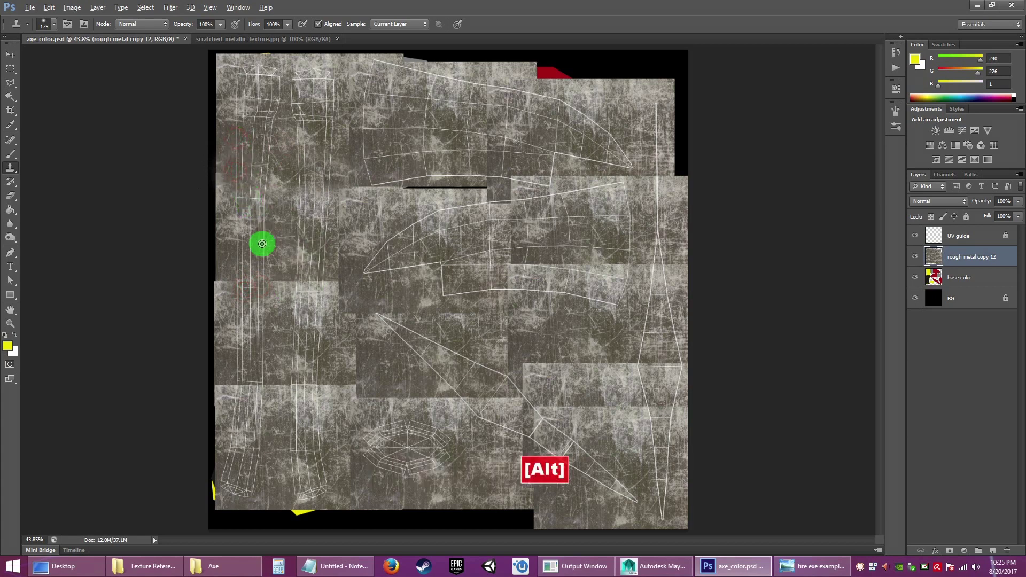
pyautogui.keyDown('alt'); pyautogui.click(277, 230); pyautogui.keyUp('alt')
pyautogui.click(307, 289)
pyautogui.click(316, 284)
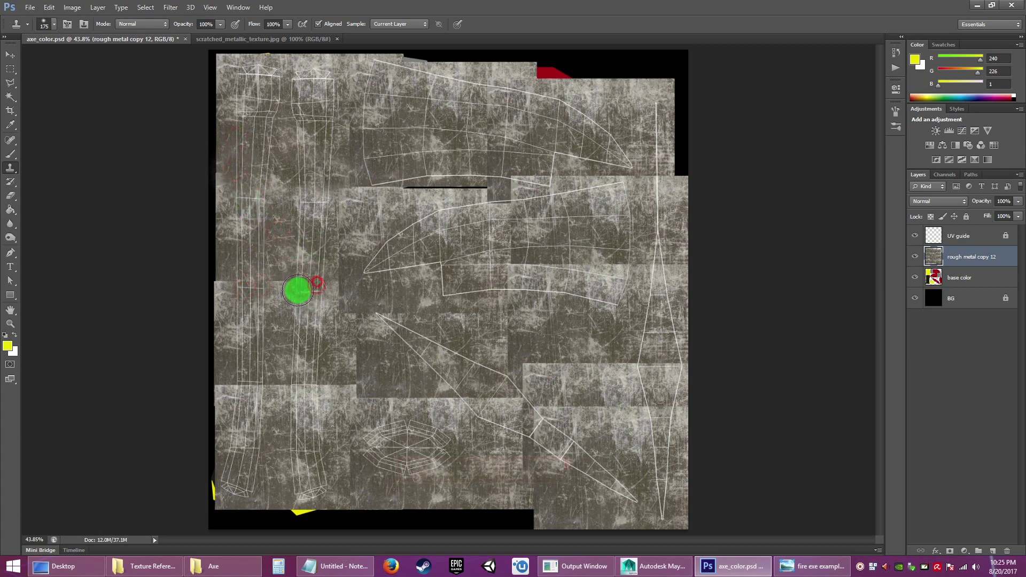
# Step: Clone over the lowest horizontal tile seam across the two handle strips, sampling the texture just above it
pyautogui.keyDown('alt'); pyautogui.click(281, 317); pyautogui.keyUp('alt')
pyautogui.click(239, 387)
pyautogui.click(271, 383)
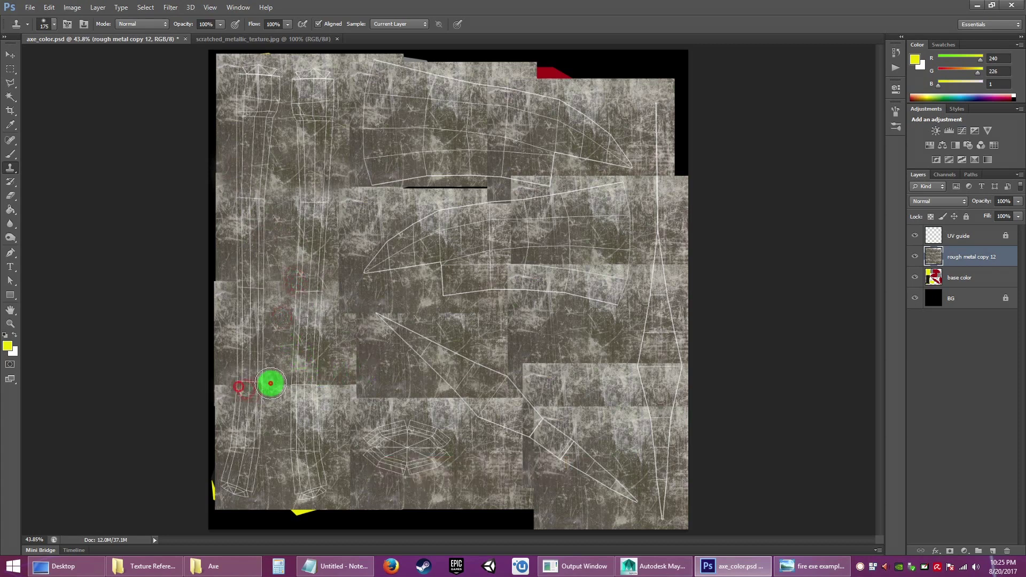
pyautogui.keyDown('alt'); pyautogui.click(282, 338); pyautogui.keyUp('alt')
pyautogui.click(301, 380)
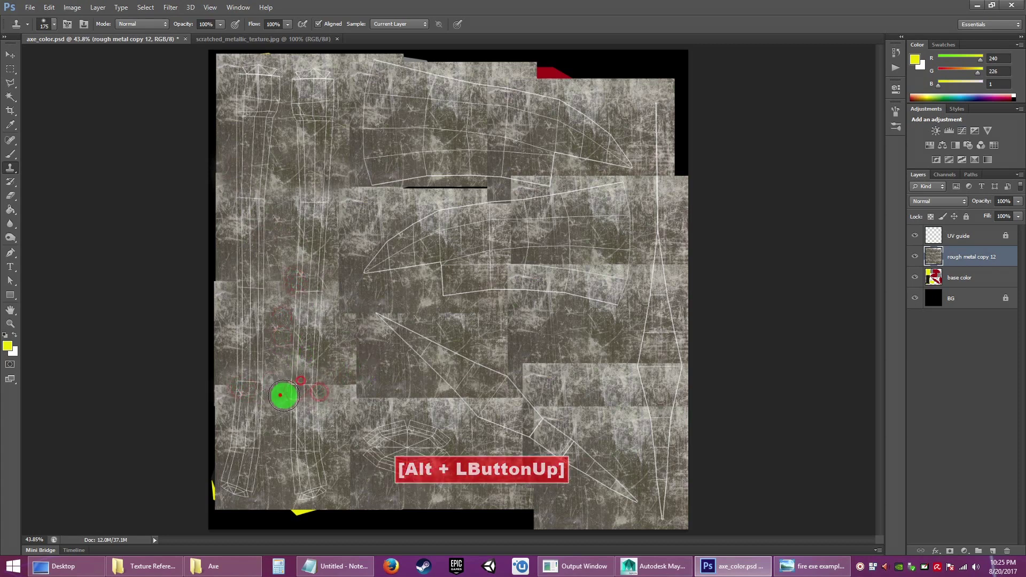
pyautogui.click(280, 395)
# Step: Clone varied texture patches around the lower ends of the handle strips
pyautogui.keyDown('alt'); pyautogui.click(277, 360); pyautogui.keyUp('alt')
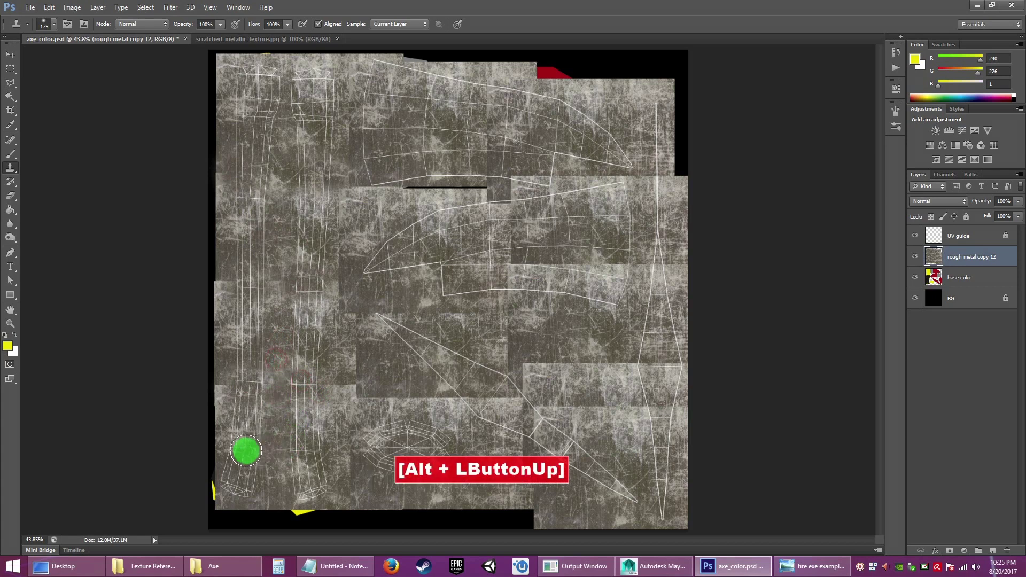
pyautogui.click(239, 446)
pyautogui.keyDown('alt'); pyautogui.click(286, 366); pyautogui.keyUp('alt')
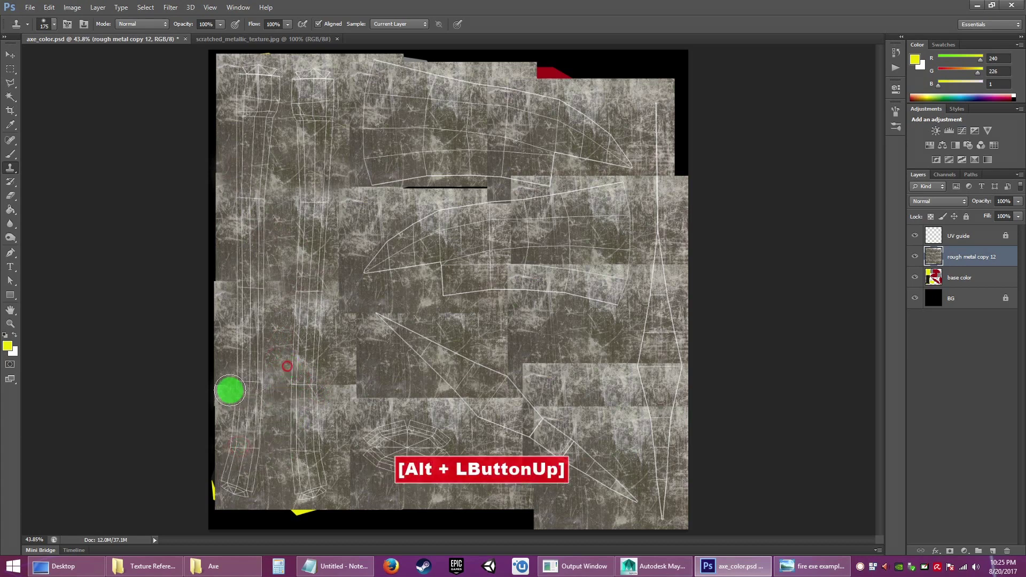
pyautogui.keyDown('alt'); pyautogui.click(264, 348); pyautogui.keyUp('alt')
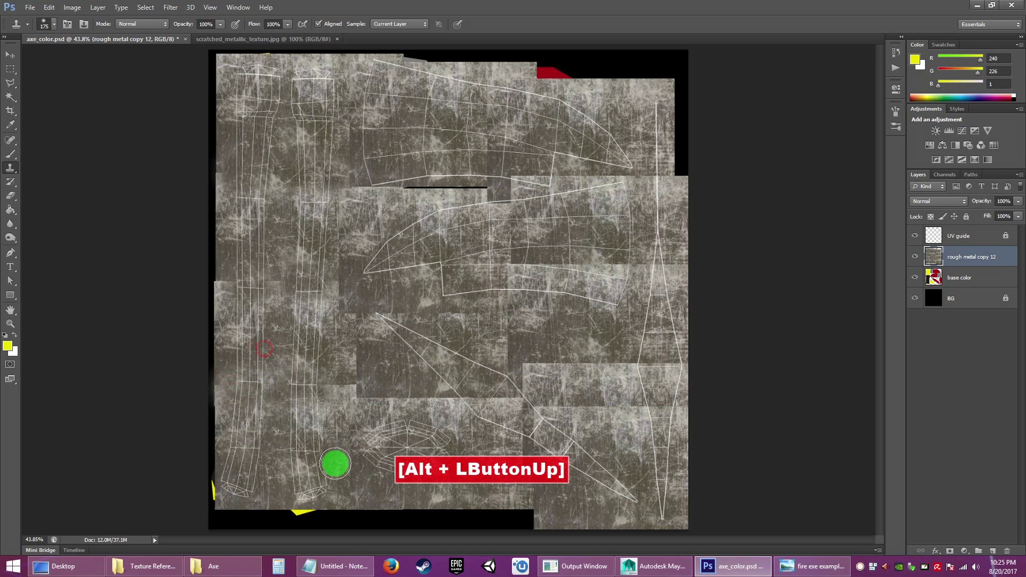
pyautogui.moveTo(342, 507); pyautogui.dragTo(323, 504)
# Step: Clone over the horizontal tile seam at the upper tip of the narrow diagonal UV shape
pyautogui.keyDown('alt'); pyautogui.click(280, 354); pyautogui.keyUp('alt')
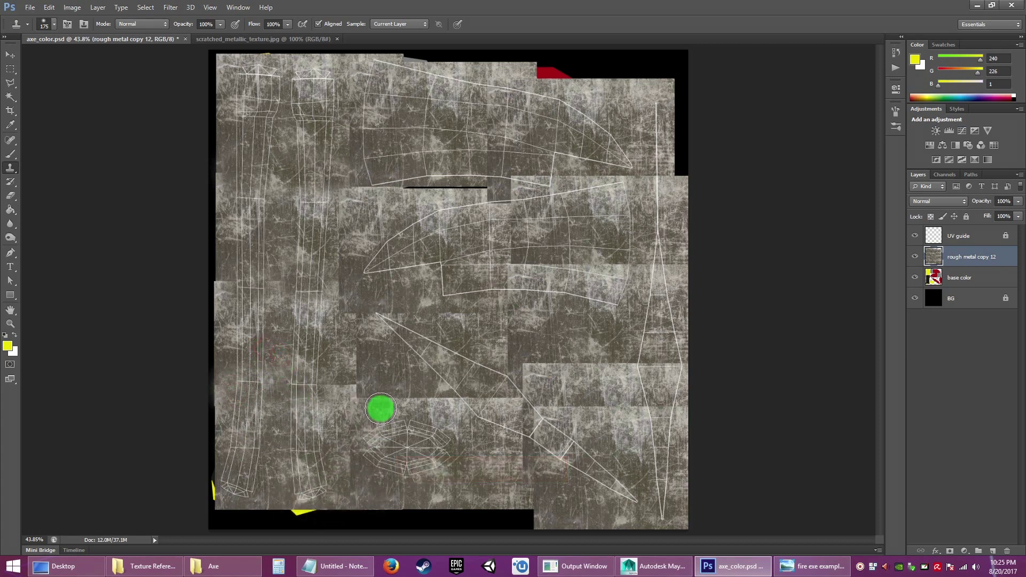
pyautogui.click(369, 314)
pyautogui.click(385, 315)
pyautogui.click(421, 315)
pyautogui.click(378, 317)
pyautogui.click(392, 317)
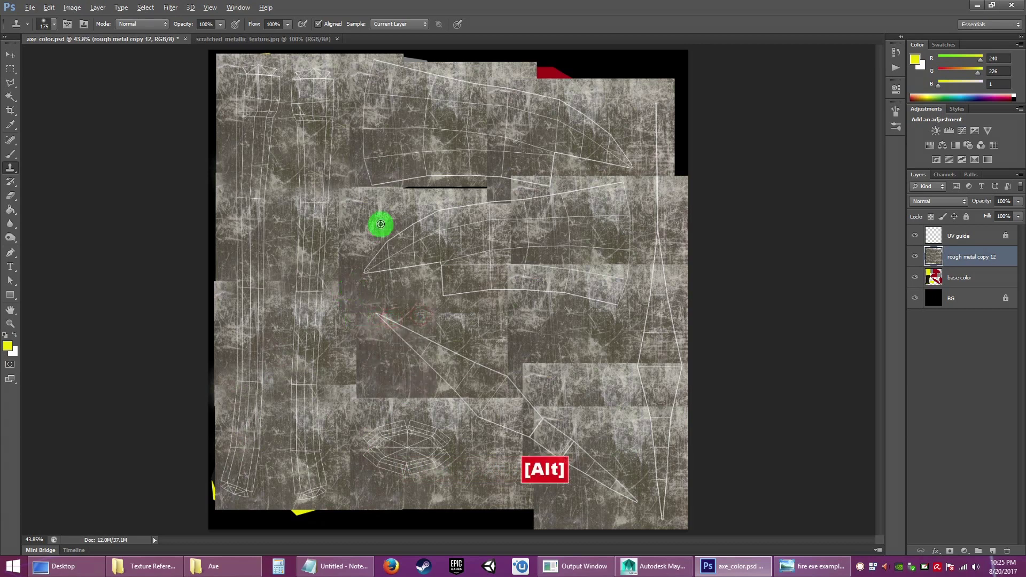
# Step: Clone texture over the thin black gap and seam between the two large blade shapes
pyautogui.keyDown('alt'); pyautogui.click(365, 210); pyautogui.keyUp('alt')
pyautogui.click(367, 188)
pyautogui.click(380, 186)
pyautogui.click(399, 192)
pyautogui.click(415, 190)
pyautogui.click(428, 190)
pyautogui.click(480, 192)
pyautogui.click(454, 191)
pyautogui.click(484, 190)
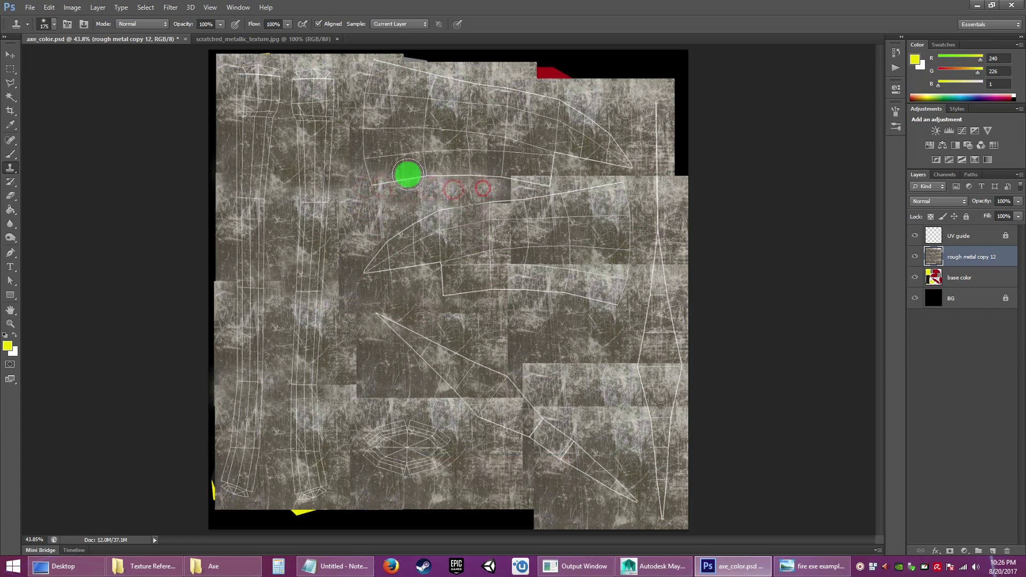
# Step: Clone texture along the top edge of the upper blade shape to cover its stepped tile border
pyautogui.keyDown('alt'); pyautogui.click(350, 110); pyautogui.keyUp('alt')
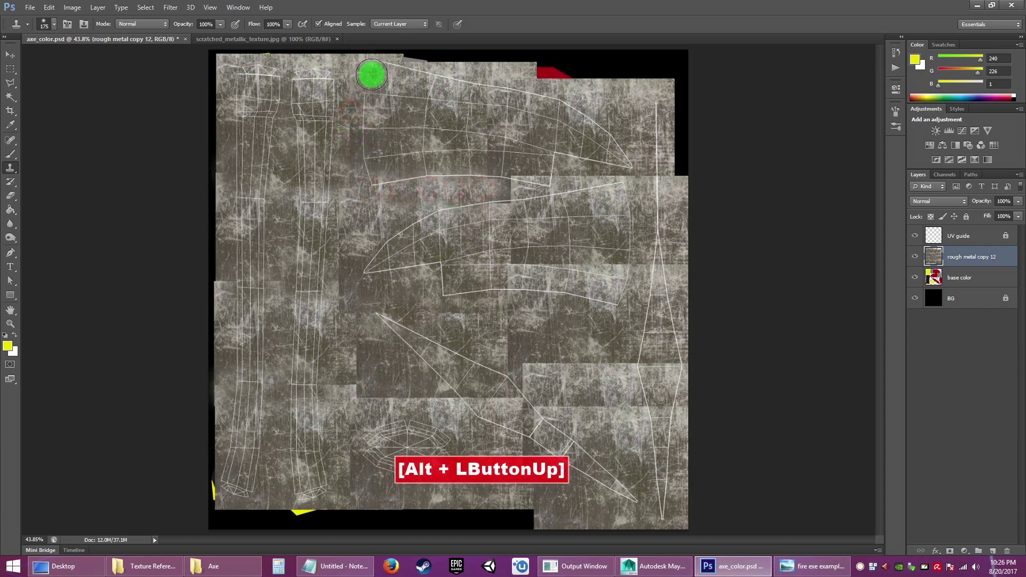
pyautogui.click(373, 66)
pyautogui.click(389, 65)
pyautogui.click(397, 68)
pyautogui.click(419, 72)
pyautogui.click(456, 80)
pyautogui.click(497, 90)
pyautogui.click(540, 96)
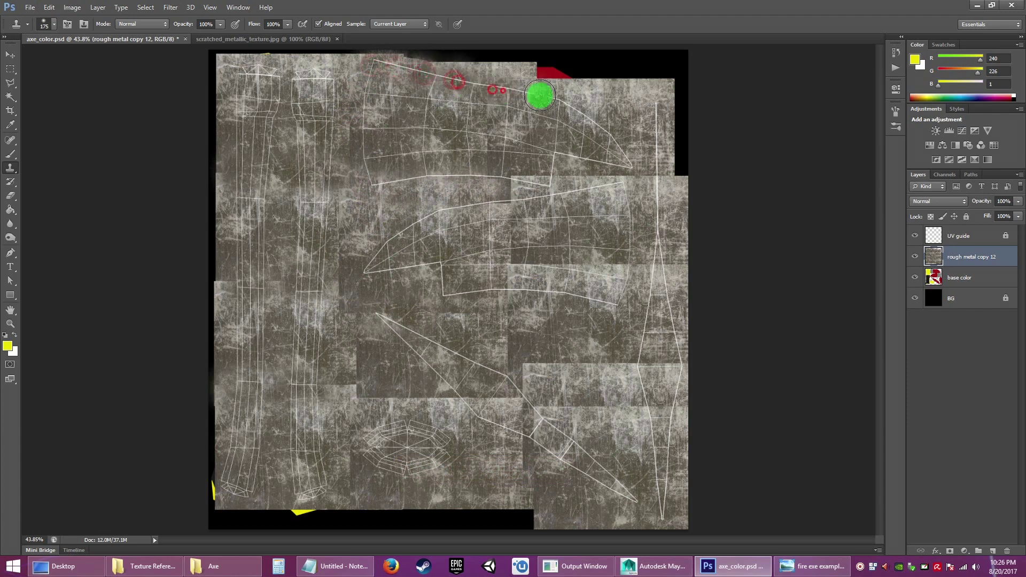
# Step: Clone over the tile seams near the lower middle edge of the upper blade shape
pyautogui.keyDown('alt'); pyautogui.click(515, 134); pyautogui.keyUp('alt')
pyautogui.keyDown('alt'); pyautogui.click(571, 137); pyautogui.keyUp('alt')
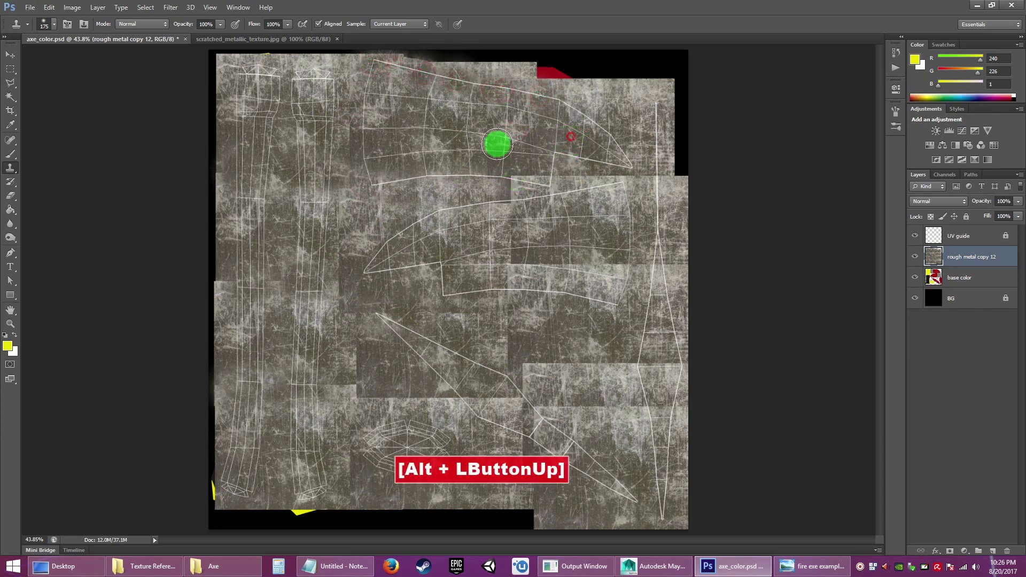
pyautogui.click(488, 176)
pyautogui.keyDown('alt'); pyautogui.click(621, 122); pyautogui.keyUp('alt')
pyautogui.click(541, 157)
pyautogui.click(507, 168)
pyautogui.click(505, 171)
pyautogui.click(519, 184)
# Step: Clone over the horizontal tile seam between the right-hand ends of the upper and lower blade shapes
pyautogui.keyDown('alt'); pyautogui.click(548, 131); pyautogui.keyUp('alt')
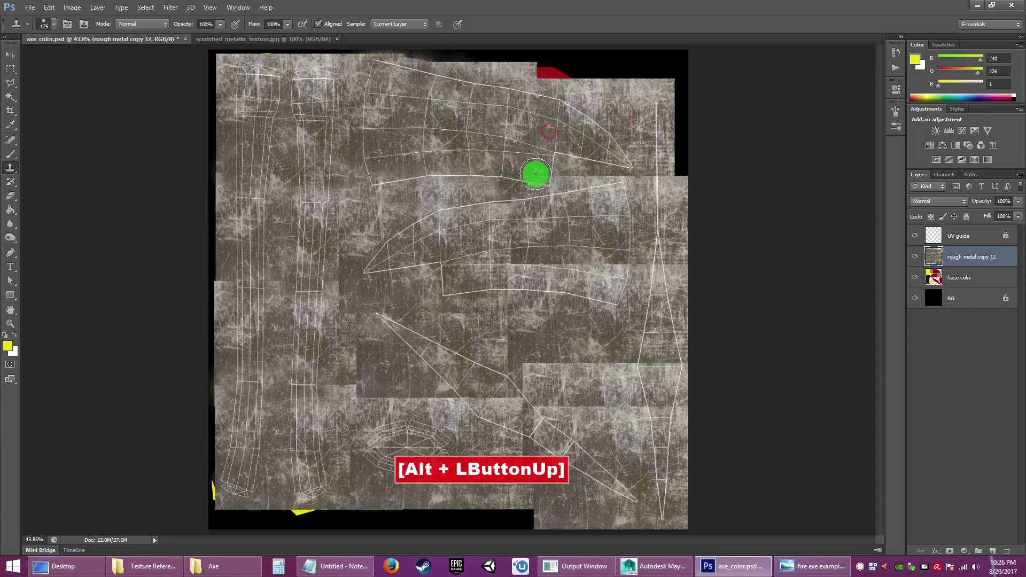
pyautogui.click(545, 184)
pyautogui.keyDown('alt'); pyautogui.click(605, 123); pyautogui.keyUp('alt')
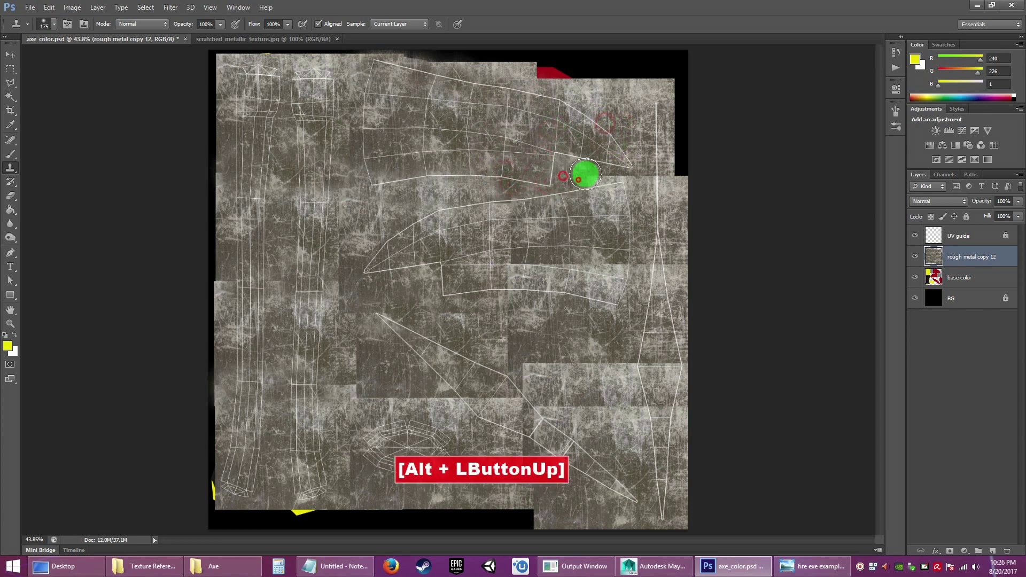
pyautogui.keyDown('alt'); pyautogui.click(555, 136); pyautogui.keyUp('alt')
pyautogui.click(587, 173)
pyautogui.click(617, 176)
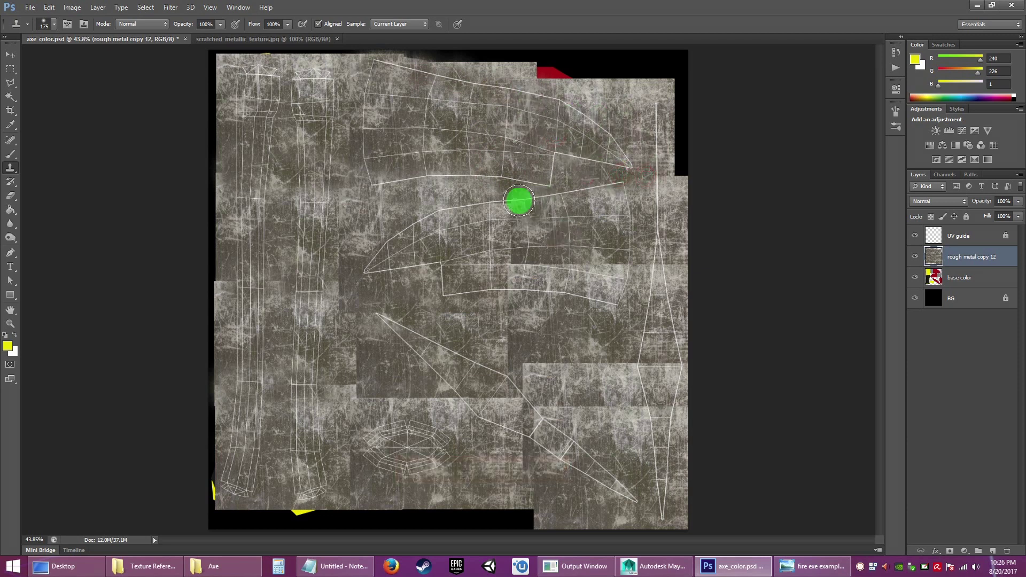
# Step: Clone over the left tip of the lower blade shape and the vertical tile seam through its middle
pyautogui.keyDown('alt'); pyautogui.click(647, 227); pyautogui.keyUp('alt')
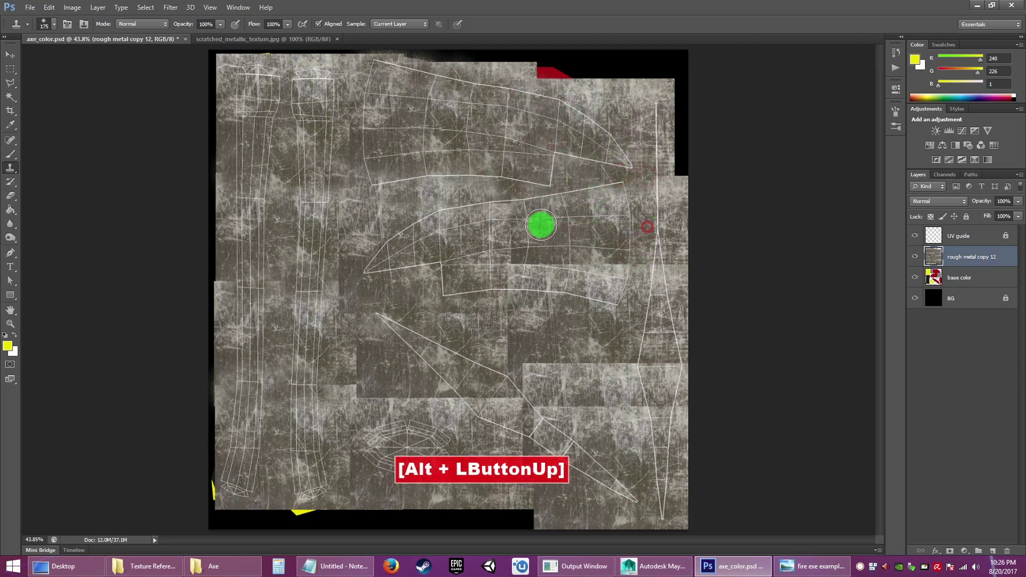
pyautogui.keyDown('alt'); pyautogui.click(383, 213); pyautogui.keyUp('alt')
pyautogui.moveTo(369, 266); pyautogui.dragTo(368, 286)
pyautogui.keyDown('alt'); pyautogui.click(480, 252); pyautogui.keyUp('alt')
pyautogui.click(513, 244)
pyautogui.click(514, 224)
pyautogui.keyDown('alt'); pyautogui.click(434, 273); pyautogui.keyUp('alt')
pyautogui.click(489, 295)
pyautogui.click(513, 289)
pyautogui.click(509, 270)
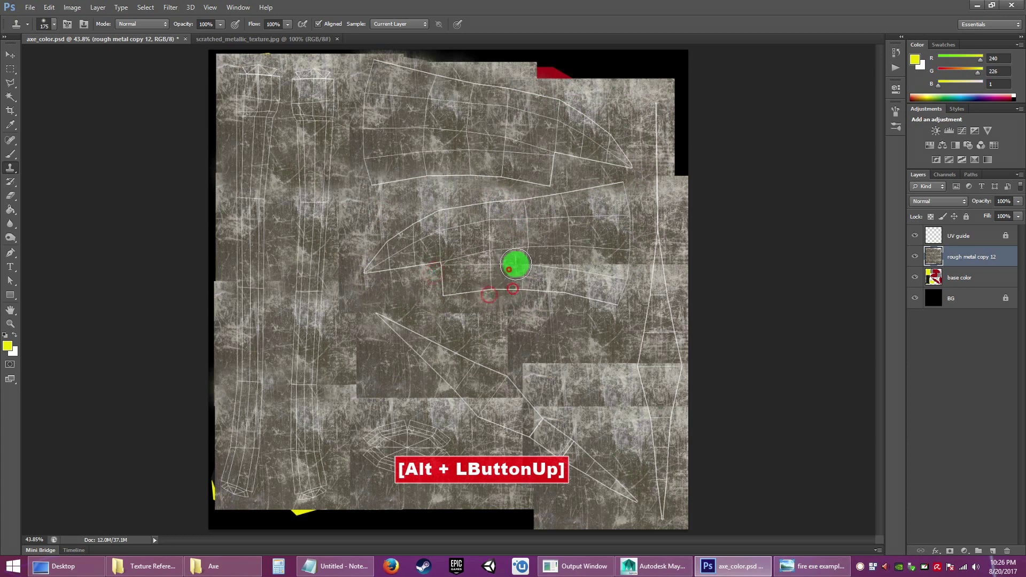
# Step: Clone over the horizontal tile seam through the right half of the lower blade shape and toward the tall narrow strip
pyautogui.keyDown('alt'); pyautogui.click(652, 210); pyautogui.keyUp('alt')
pyautogui.moveTo(614, 266); pyautogui.dragTo(611, 266)
pyautogui.moveTo(580, 266); pyautogui.dragTo(525, 262)
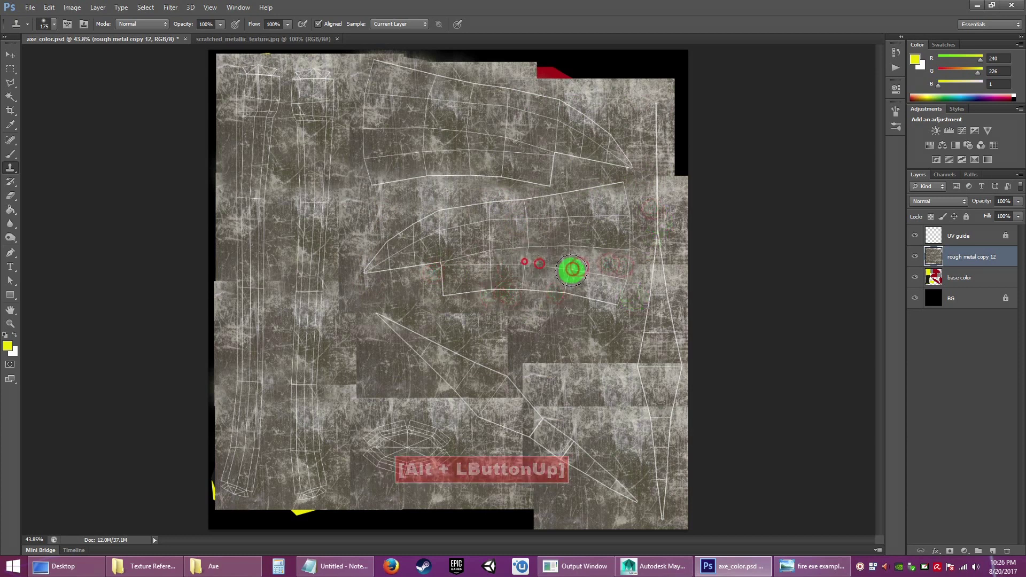
pyautogui.keyDown('alt'); pyautogui.click(496, 215); pyautogui.keyUp('alt')
pyautogui.click(556, 253)
pyautogui.click(533, 257)
pyautogui.click(611, 259)
pyautogui.moveTo(653, 266); pyautogui.dragTo(640, 251)
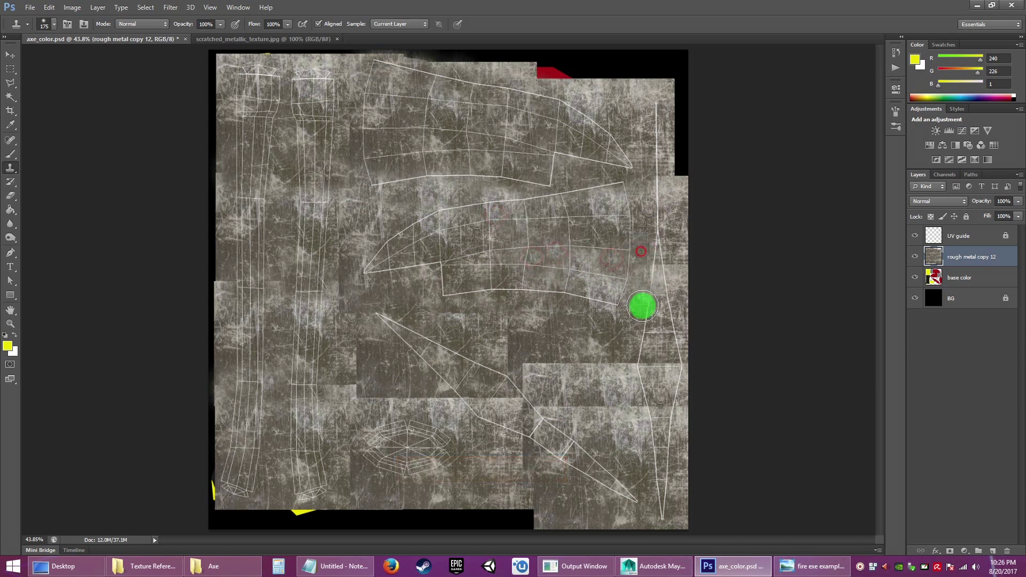
pyautogui.keyDown('alt'); pyautogui.click(635, 219); pyautogui.keyUp('alt')
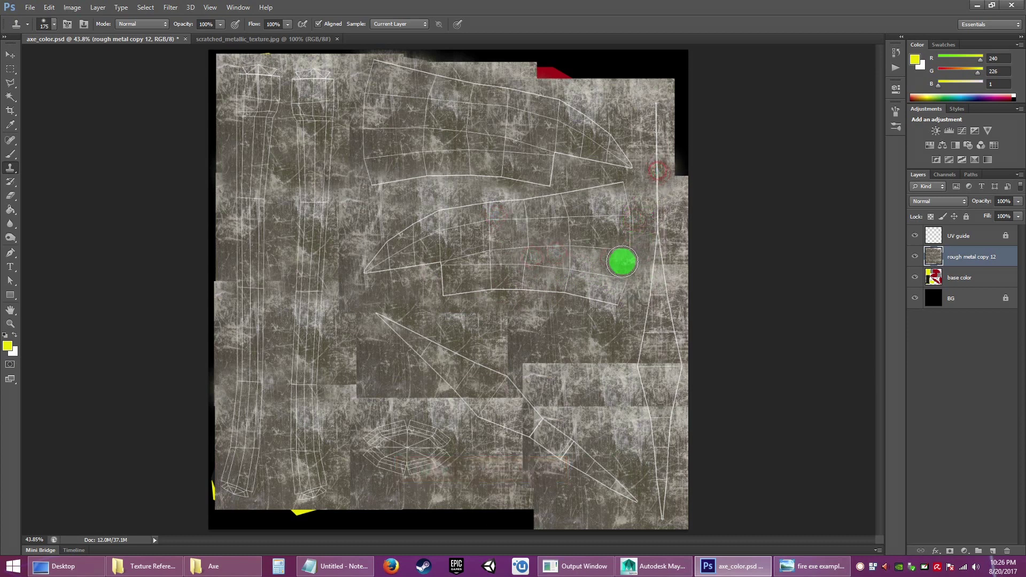
# Step: Clone over the upper part of the diagonal UV shape and the horizontal tile seam between it and the oval shape
pyautogui.keyDown('alt'); pyautogui.click(457, 257); pyautogui.keyUp('alt')
pyautogui.moveTo(380, 316); pyautogui.dragTo(376, 324)
pyautogui.moveTo(418, 344); pyautogui.dragTo(434, 353)
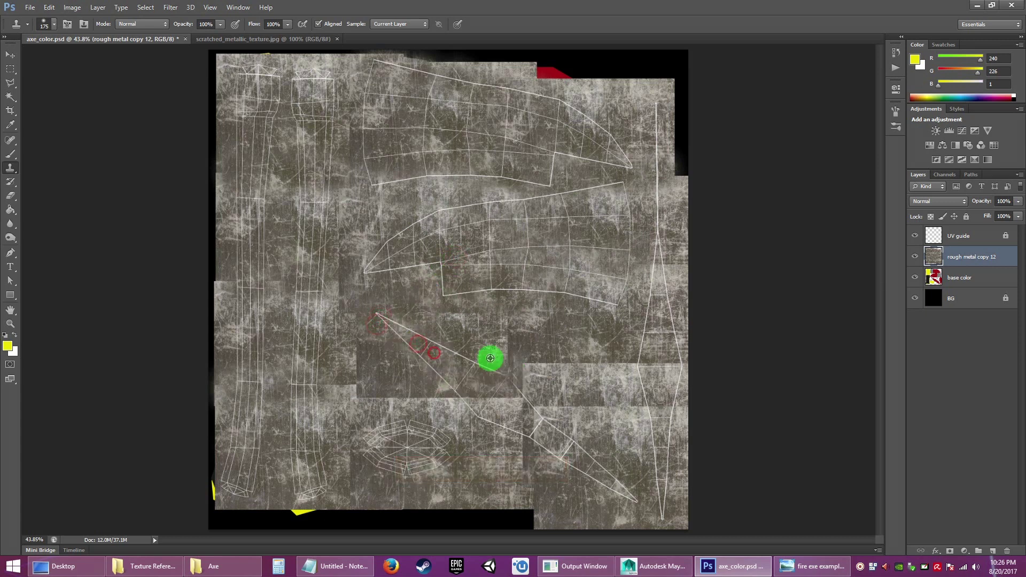
pyautogui.keyDown('alt'); pyautogui.click(453, 324); pyautogui.keyUp('alt')
pyautogui.moveTo(495, 406); pyautogui.dragTo(449, 397)
pyautogui.keyDown('alt'); pyautogui.click(498, 350); pyautogui.keyUp('alt')
pyautogui.moveTo(420, 399)
pyautogui.mouseDown()
pyautogui.moveTo(388, 398)
pyautogui.moveTo(427, 400)
pyautogui.mouseUp()
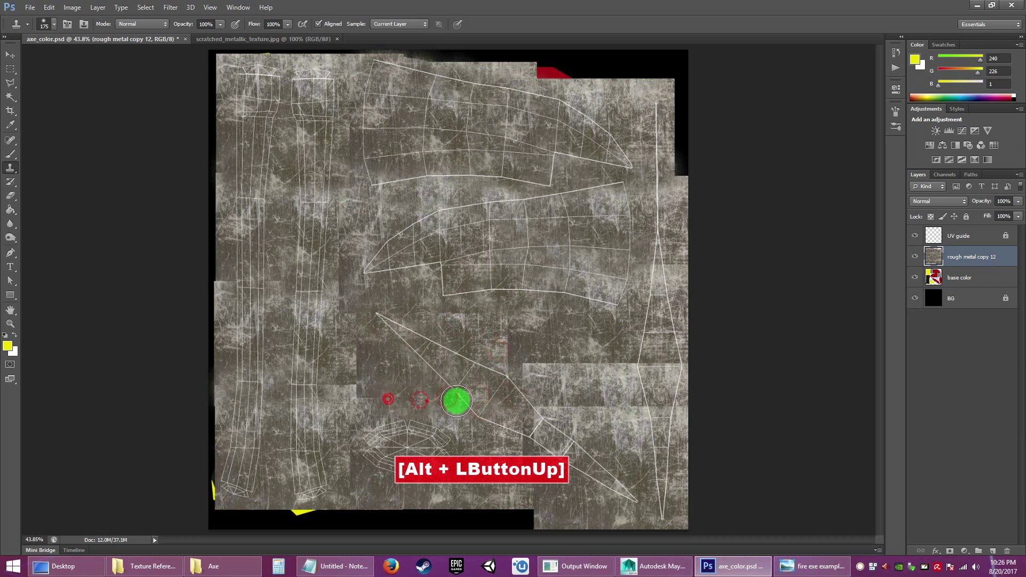
# Step: Clone over the tile seams around the oval shape and along the lower end of the diagonal shape
pyautogui.keyDown('alt'); pyautogui.click(457, 490); pyautogui.keyUp('alt')
pyautogui.moveTo(365, 443); pyautogui.dragTo(426, 441)
pyautogui.keyDown('alt'); pyautogui.click(493, 467); pyautogui.keyUp('alt')
pyautogui.moveTo(523, 414)
pyautogui.mouseDown()
pyautogui.moveTo(544, 411)
pyautogui.moveTo(637, 507)
pyautogui.mouseUp()
pyautogui.keyDown('alt'); pyautogui.click(497, 465); pyautogui.keyUp('alt')
pyautogui.keyDown('alt'); pyautogui.click(497, 463); pyautogui.keyUp('alt')
pyautogui.keyDown('alt'); pyautogui.click(507, 487); pyautogui.keyUp('alt')
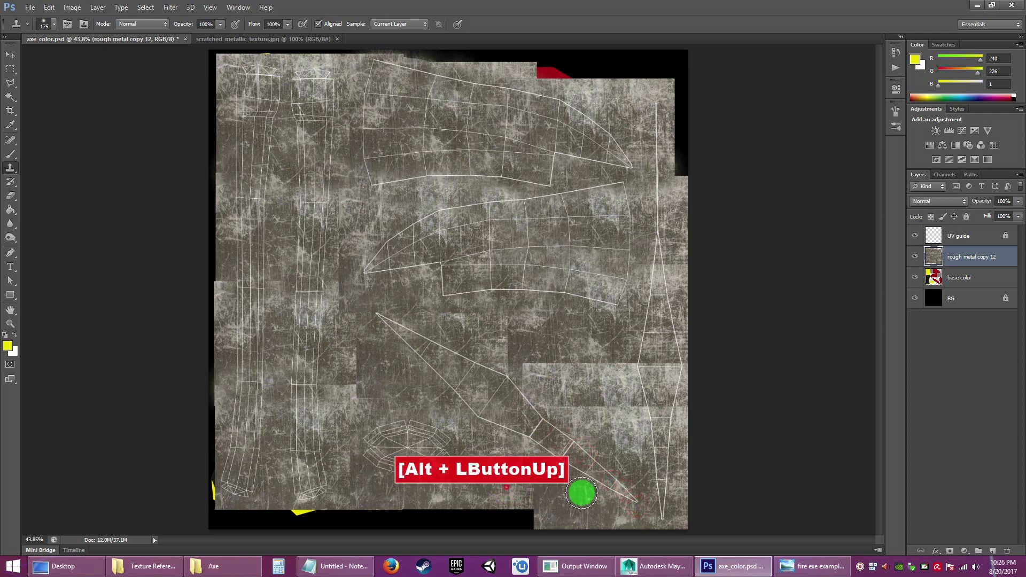
pyautogui.press('alt')
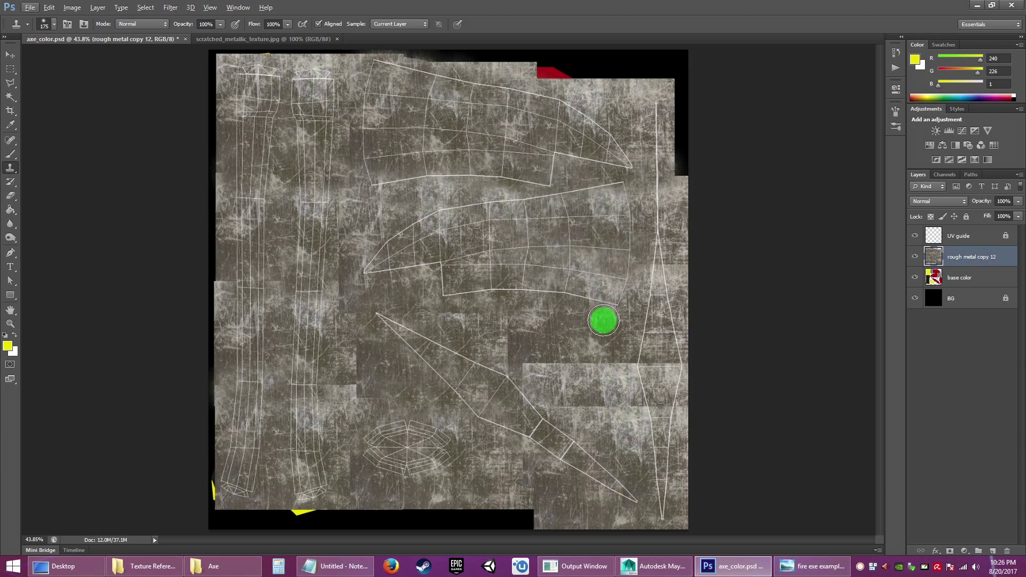
# Step: Clone over the horizontal tile seam crossing the upper part of the two long handle strips and blend the metal around it
pyautogui.press('alt')
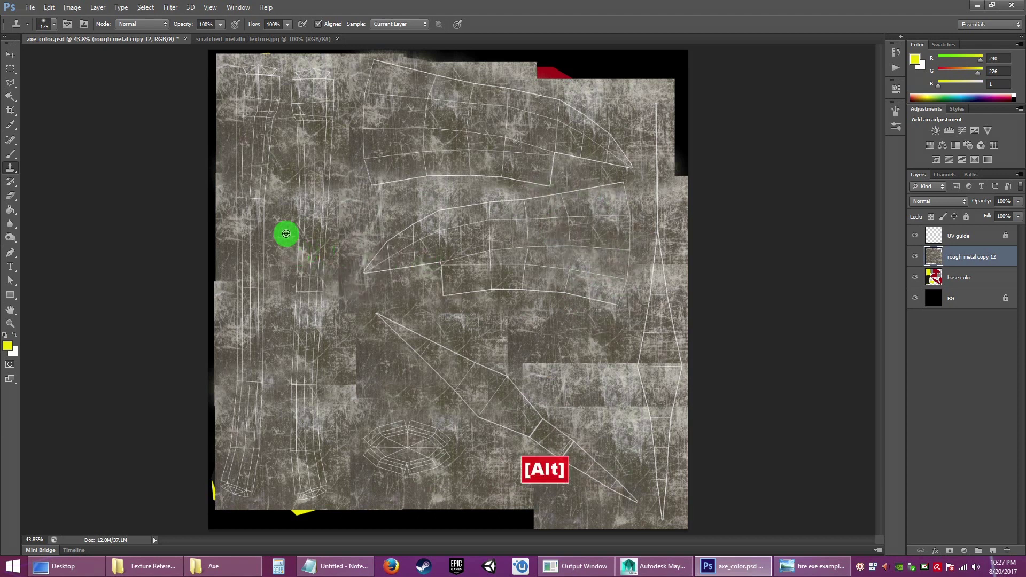
pyautogui.keyDown('alt'); pyautogui.click(277, 252); pyautogui.keyUp('alt')
pyautogui.click(309, 211)
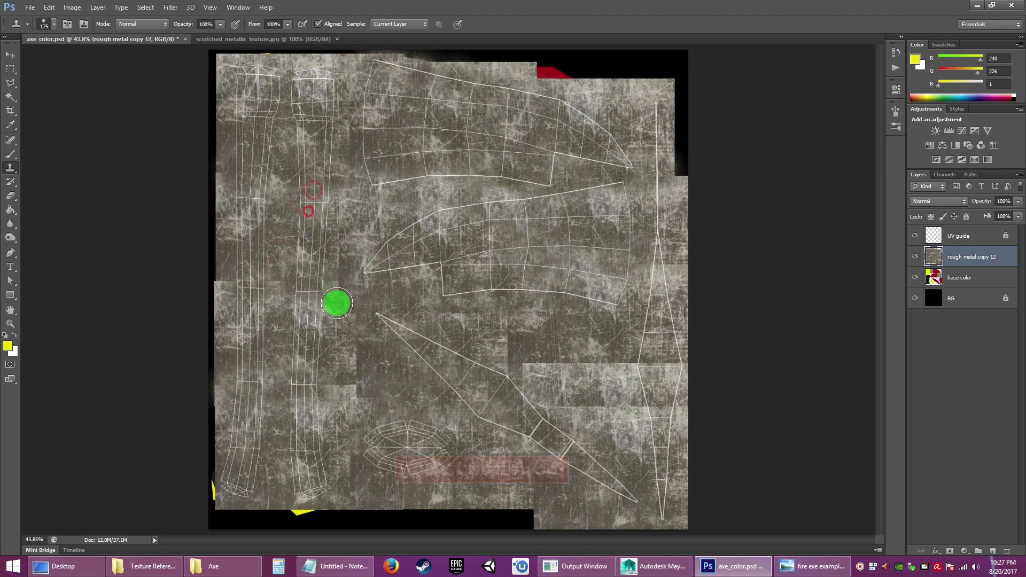
pyautogui.keyDown('alt'); pyautogui.click(403, 219); pyautogui.keyUp('alt')
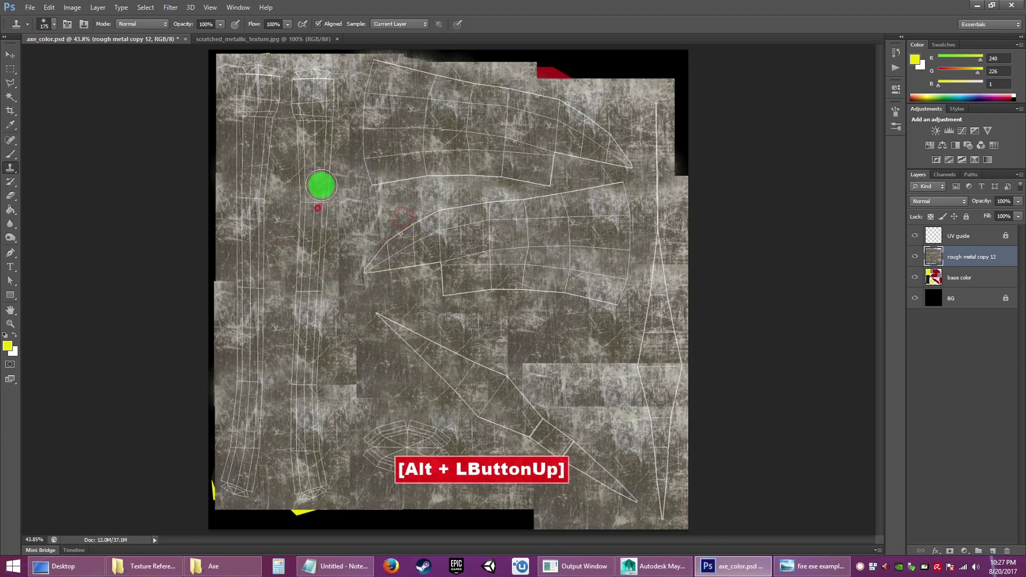
pyautogui.click(321, 188)
pyautogui.keyDown('alt'); pyautogui.click(281, 232); pyautogui.keyUp('alt')
pyautogui.moveTo(245, 215); pyautogui.dragTo(261, 207)
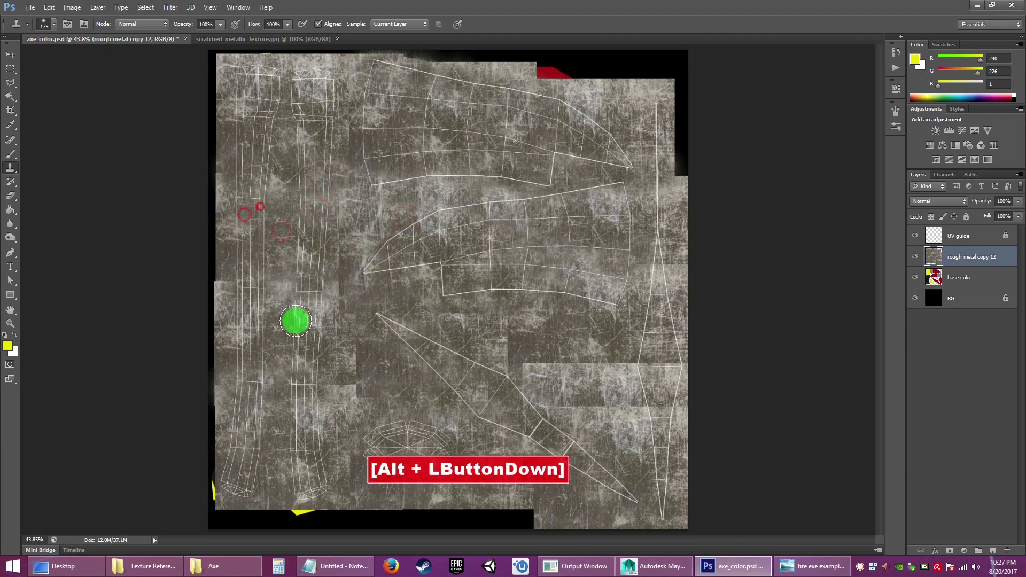
pyautogui.keyDown('alt'); pyautogui.click(281, 150); pyautogui.keyUp('alt')
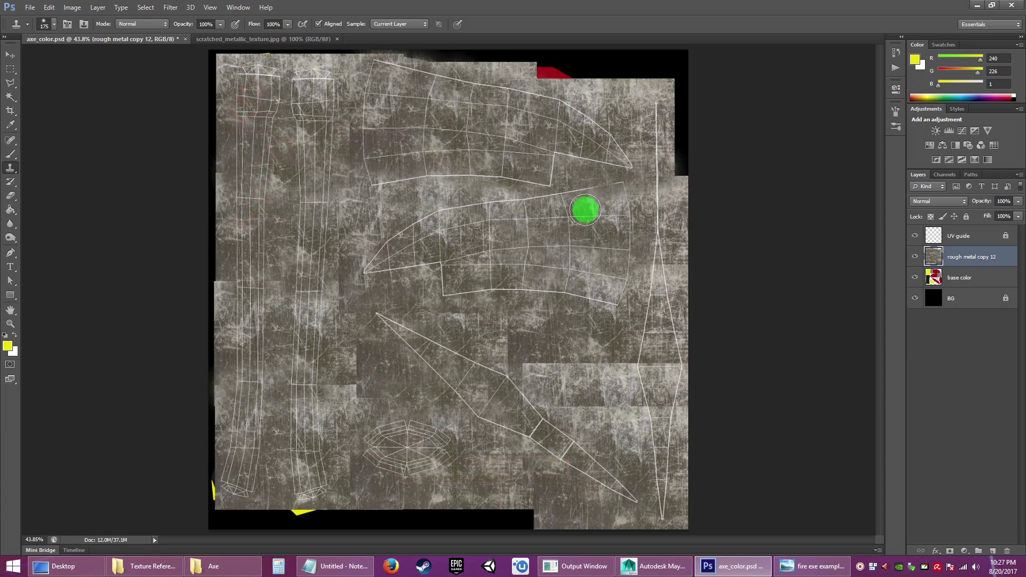
# Step: Clone over the remaining tile seams in the middle of the lower blade shape and along the lower half of the diagonal shape
pyautogui.keyDown('alt'); pyautogui.click(553, 321); pyautogui.keyUp('alt')
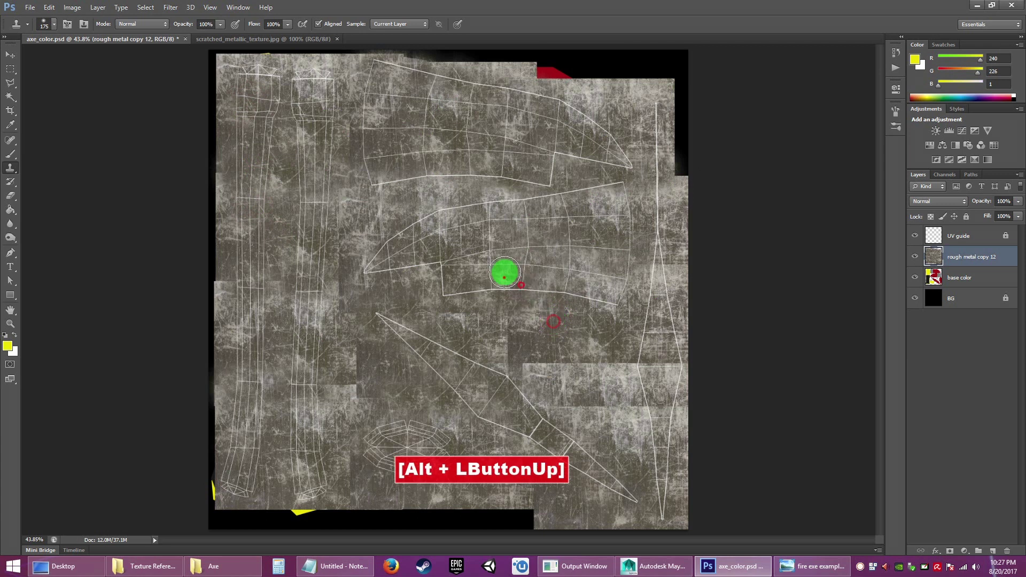
pyautogui.keyDown('alt'); pyautogui.click(537, 330); pyautogui.keyUp('alt')
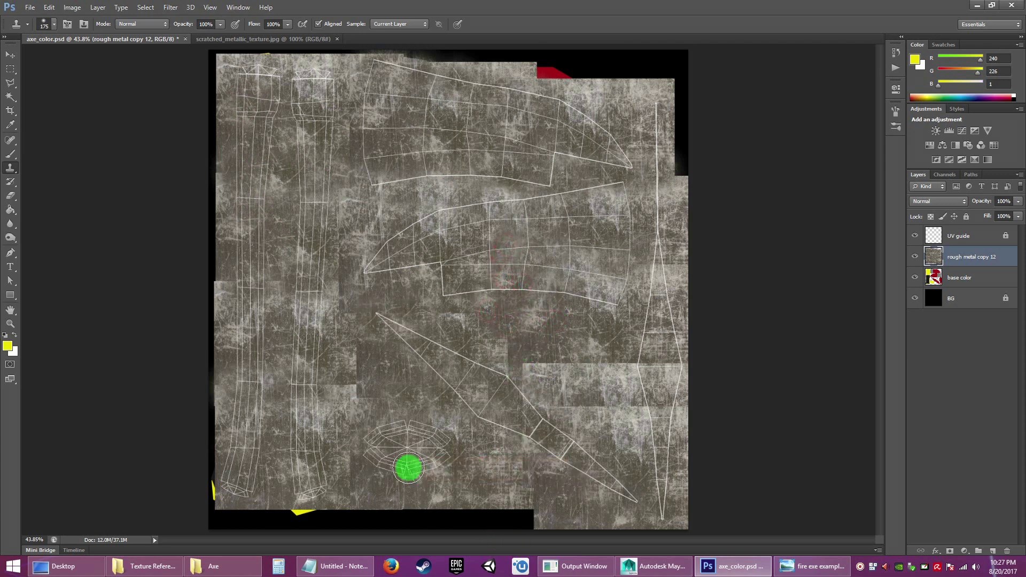
pyautogui.keyDown('alt'); pyautogui.click(506, 469); pyautogui.keyUp('alt')
pyautogui.click(523, 402)
pyautogui.click(533, 428)
pyautogui.click(536, 442)
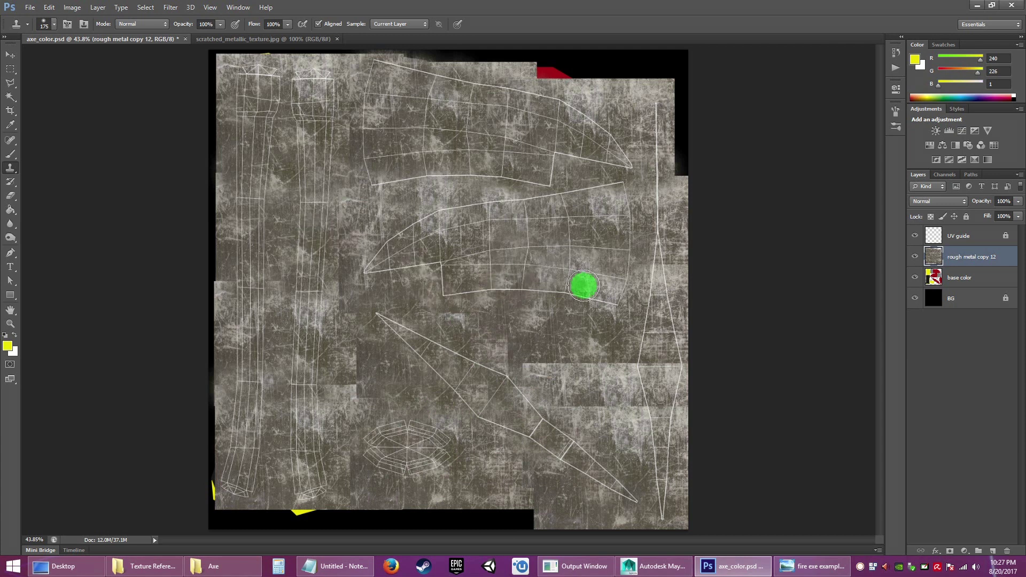
# Step: Hide the UV guide layer and save the axe_color.psd texture
pyautogui.click(915, 236)
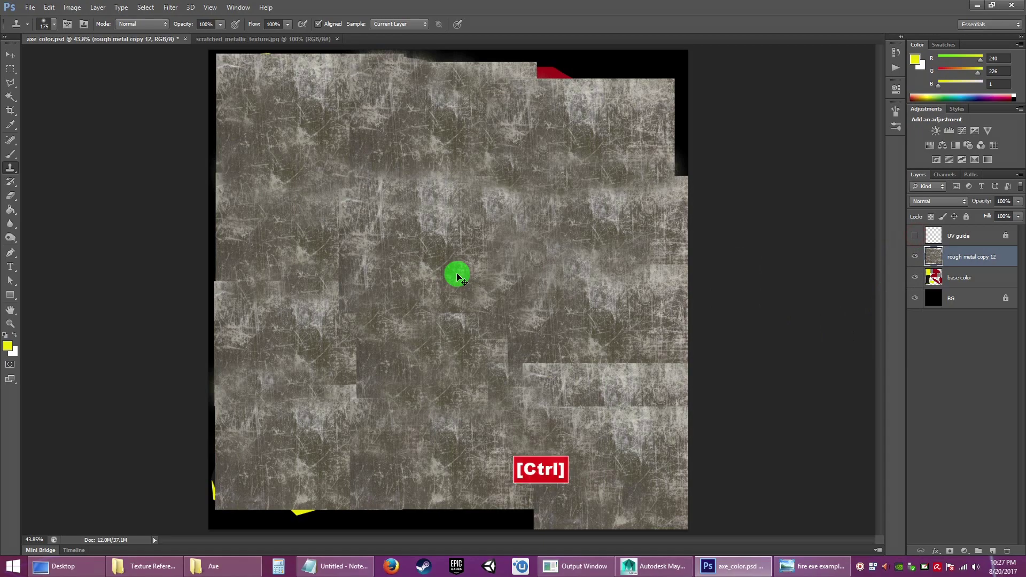
pyautogui.hotkey('ctrl', 's')
# Step: Switch to Maya and examine the metal texture on the axe head for seams, up close around the eight-sided opening
pyautogui.click(657, 569)
pyautogui.moveTo(372, 268)
pyautogui.mouseDown()
pyautogui.moveTo(355, 279)
pyautogui.moveTo(365, 277)
pyautogui.mouseUp()
pyautogui.moveTo(365, 277); pyautogui.dragTo(356, 305)
pyautogui.moveTo(349, 300); pyautogui.dragTo(303, 284)
pyautogui.moveTo(303, 284); pyautogui.dragTo(359, 260)
pyautogui.moveTo(359, 261); pyautogui.dragTo(380, 364)
pyautogui.moveTo(379, 364); pyautogui.dragTo(408, 424)
pyautogui.moveTo(307, 297); pyautogui.dragTo(350, 362)
pyautogui.moveTo(350, 362); pyautogui.dragTo(352, 415)
pyautogui.moveTo(352, 414); pyautogui.dragTo(373, 358)
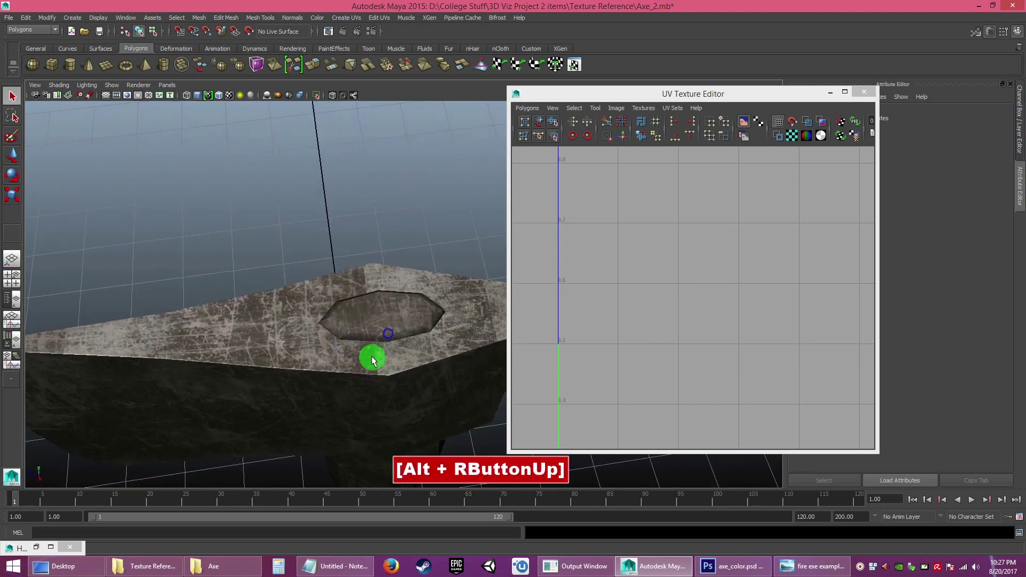
# Step: Switch back to Photoshop, show the UV guide layer, and clone over the tile seam at the widest part of the tall narrow strip
pyautogui.click(736, 572)
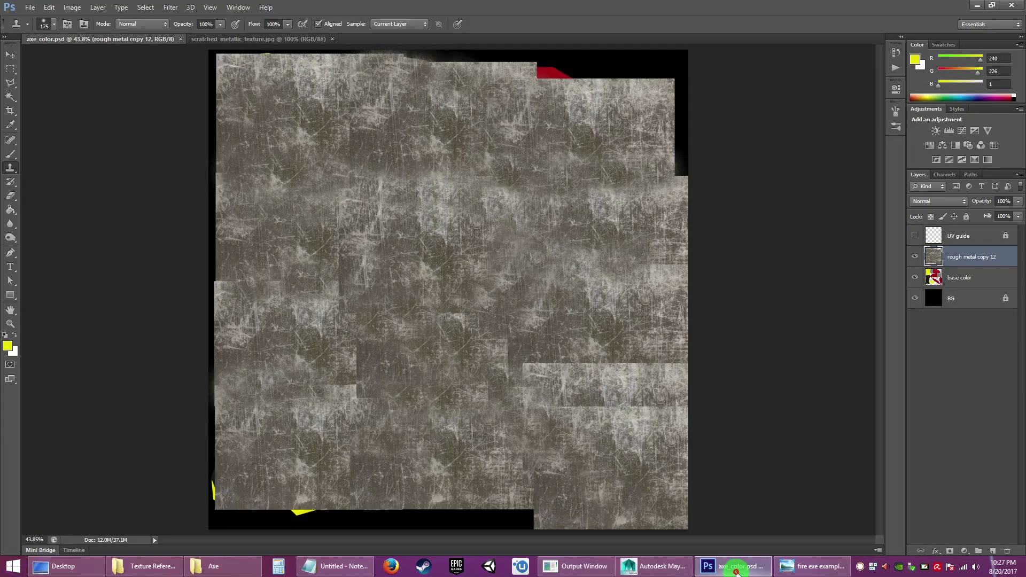
pyautogui.click(915, 236)
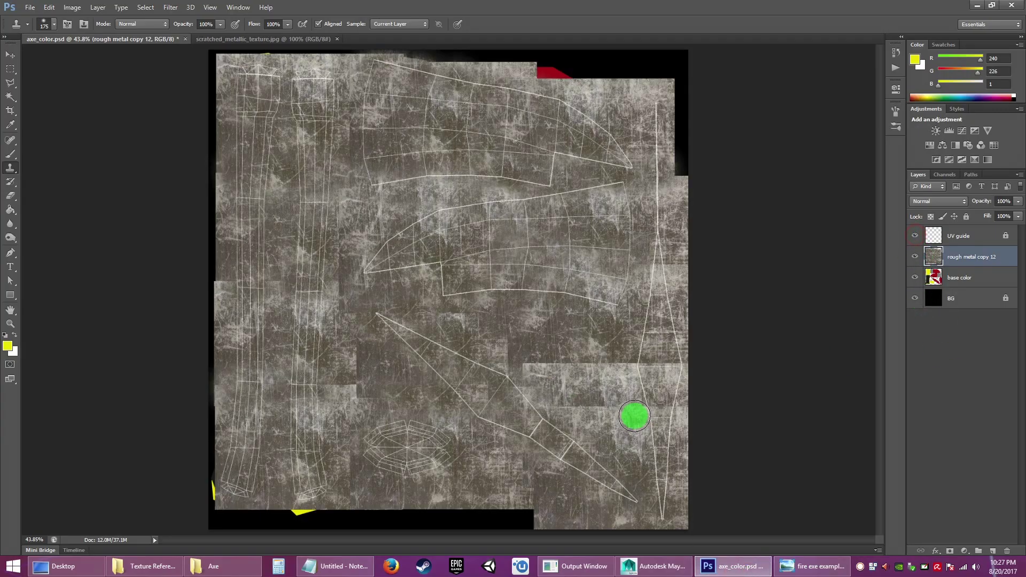
pyautogui.keyDown('alt'); pyautogui.click(595, 347); pyautogui.keyUp('alt')
pyautogui.moveTo(657, 363)
pyautogui.mouseDown()
pyautogui.moveTo(626, 376)
pyautogui.moveTo(659, 378)
pyautogui.moveTo(637, 402)
pyautogui.moveTo(620, 399)
pyautogui.moveTo(664, 376)
pyautogui.moveTo(637, 368)
pyautogui.moveTo(665, 357)
pyautogui.mouseUp()
pyautogui.keyDown('alt'); pyautogui.click(594, 381); pyautogui.keyUp('alt')
pyautogui.keyDown('alt'); pyautogui.click(621, 398); pyautogui.keyUp('alt')
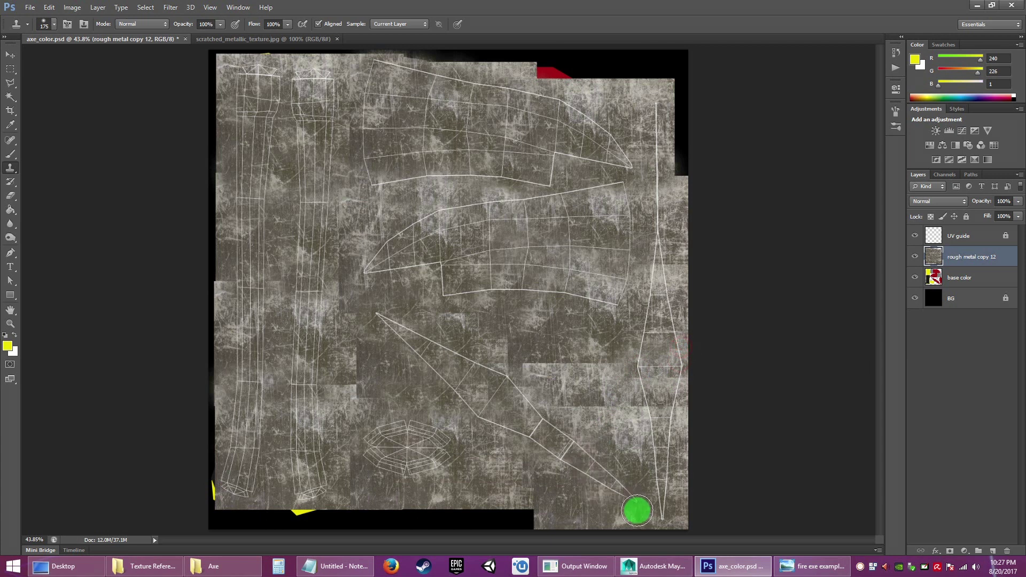
# Step: Clone over the tile corner in the middle of the diagonal shape and the seams across the lower half of the tall narrow strip
pyautogui.keyDown('alt'); pyautogui.click(571, 383); pyautogui.keyUp('alt')
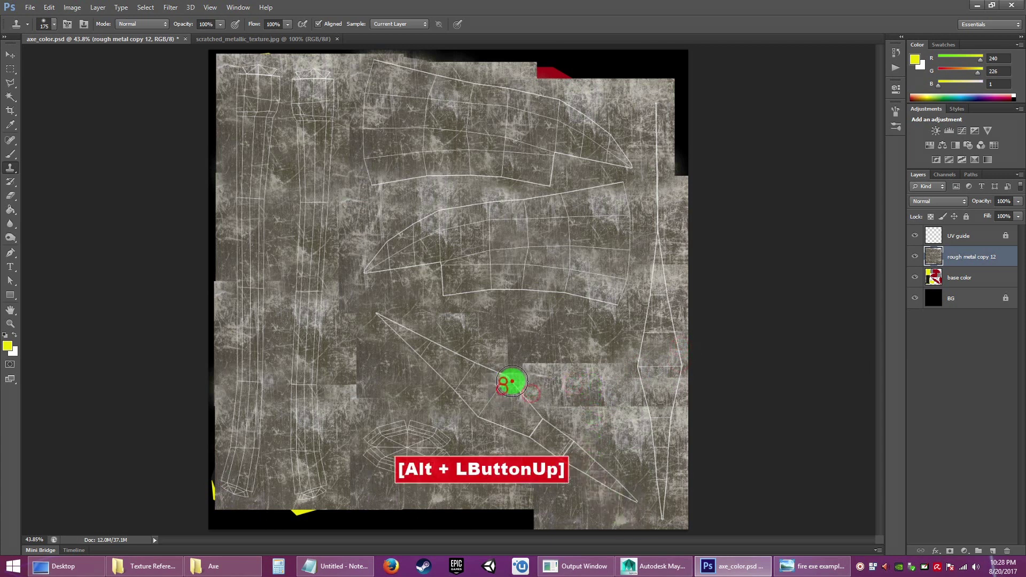
pyautogui.keyDown('alt'); pyautogui.click(481, 447); pyautogui.keyUp('alt')
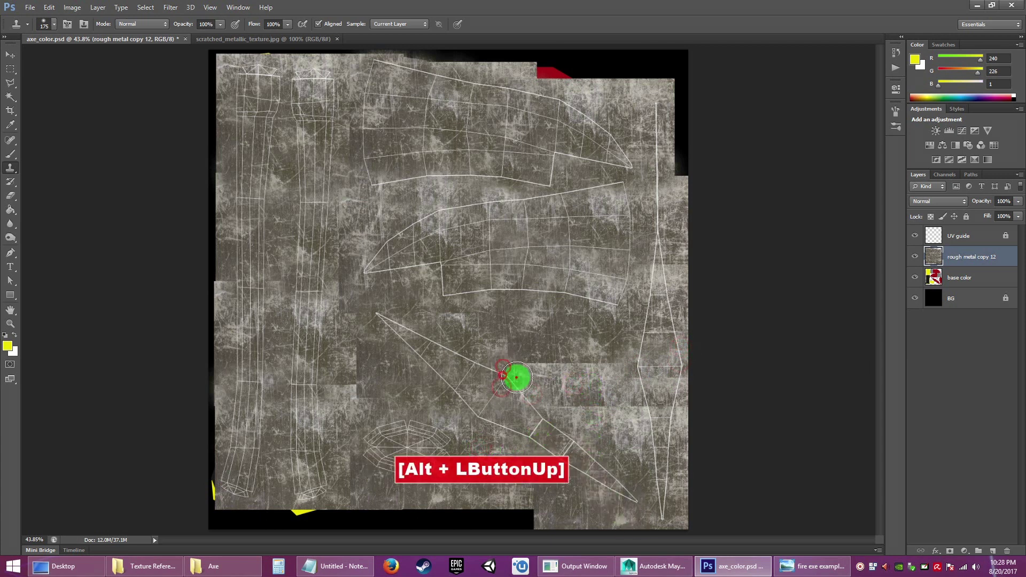
pyautogui.keyDown('alt'); pyautogui.click(628, 458); pyautogui.keyUp('alt')
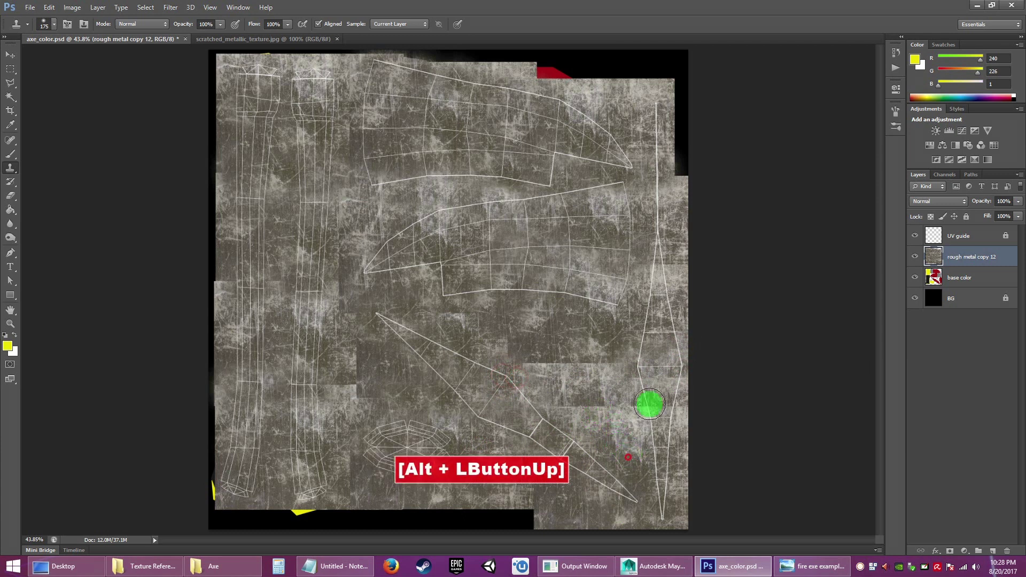
pyautogui.moveTo(635, 362)
pyautogui.mouseDown()
pyautogui.moveTo(648, 383)
pyautogui.moveTo(672, 378)
pyautogui.mouseUp()
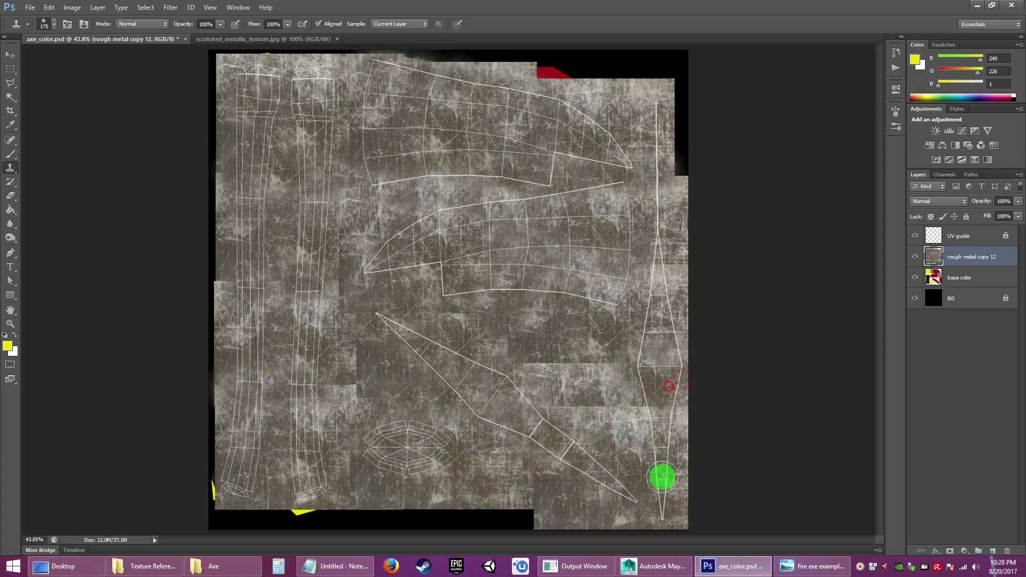
pyautogui.keyDown('alt'); pyautogui.click(633, 447); pyautogui.keyUp('alt')
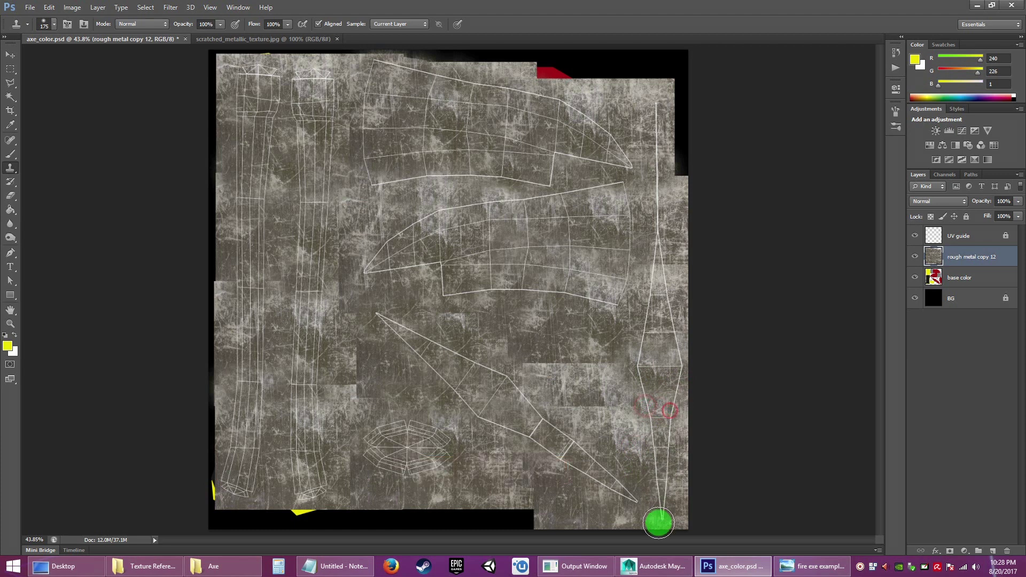
# Step: Clone over the horizontal tile seam crossing the upper part of the tall narrow strip, sampling from several areas of the metal
pyautogui.keyDown('alt'); pyautogui.click(616, 335); pyautogui.keyUp('alt')
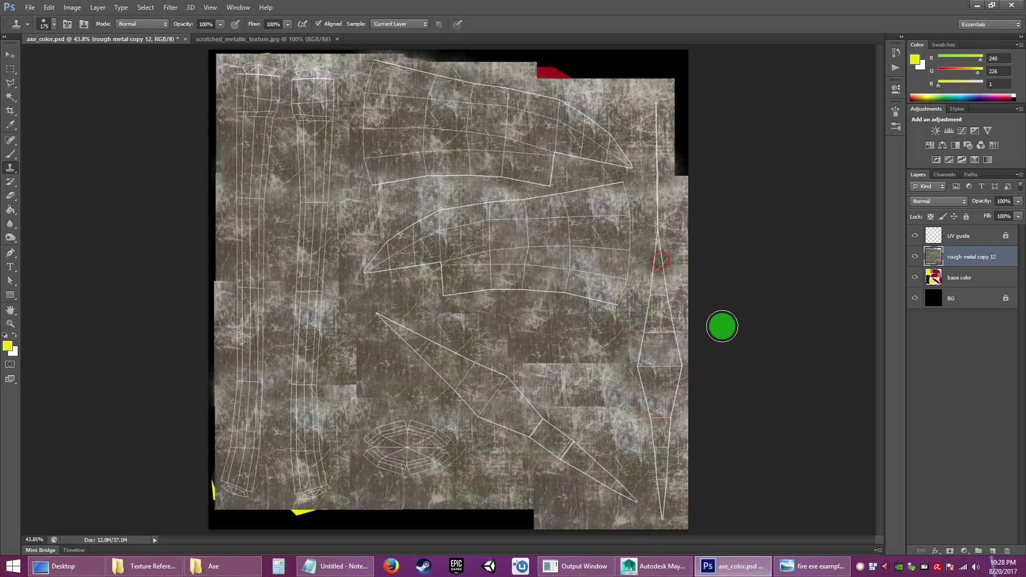
pyautogui.keyDown('alt'); pyautogui.click(627, 323); pyautogui.keyUp('alt')
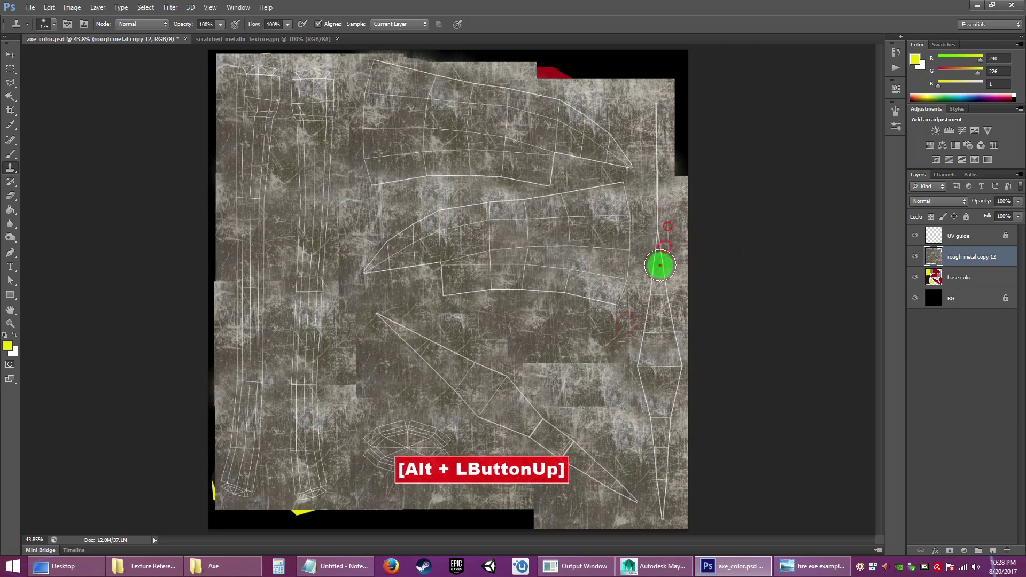
pyautogui.keyDown('alt'); pyautogui.click(609, 446); pyautogui.keyUp('alt')
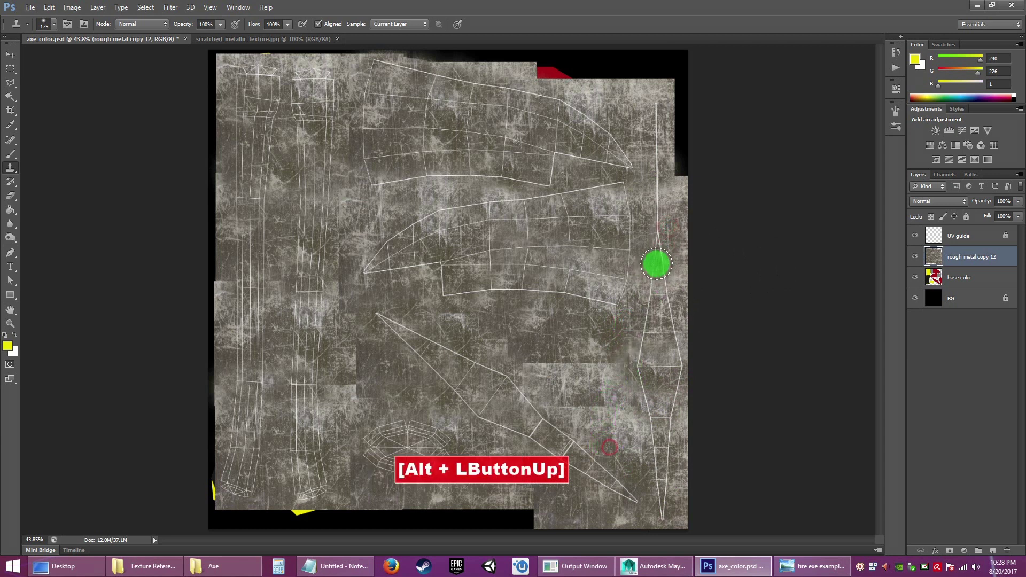
pyautogui.keyDown('alt'); pyautogui.click(643, 465); pyautogui.keyUp('alt')
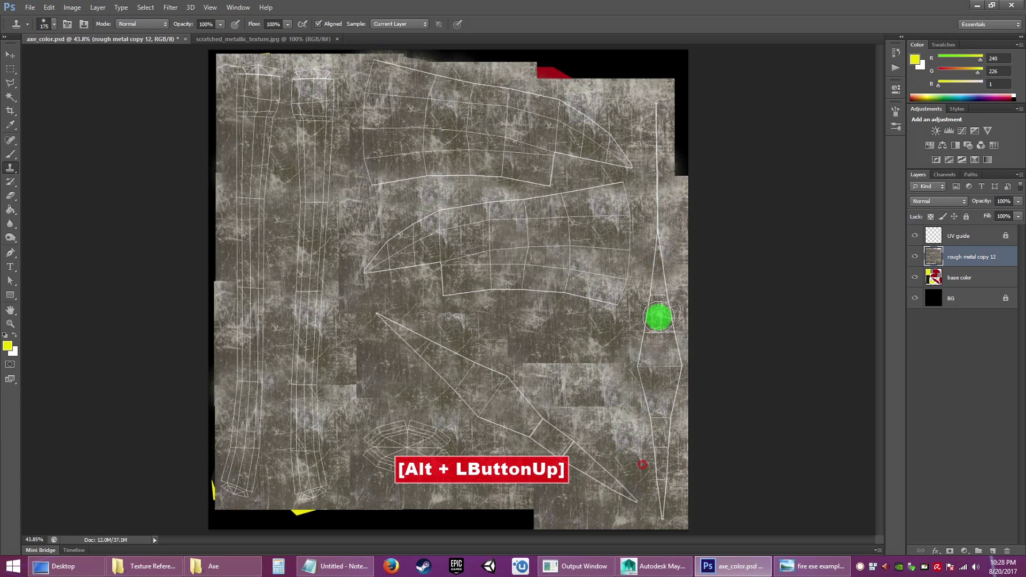
pyautogui.moveTo(658, 257); pyautogui.dragTo(656, 265)
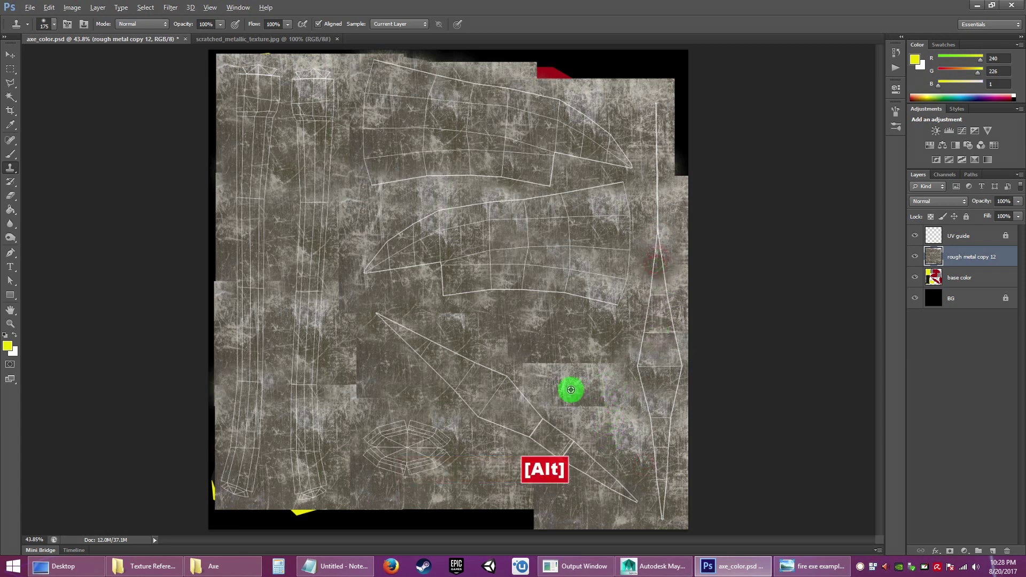
pyautogui.keyDown('alt'); pyautogui.click(557, 381); pyautogui.keyUp('alt')
pyautogui.click(661, 262)
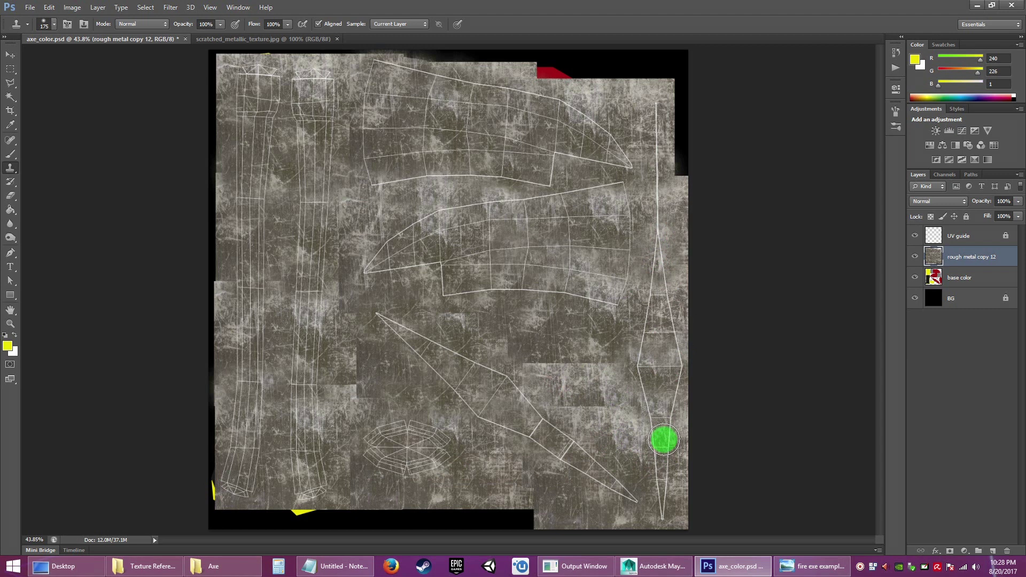
# Step: Clone metal texture over the right part of the lower blade shape and save the file
pyautogui.keyDown('alt'); pyautogui.click(573, 322); pyautogui.keyUp('alt')
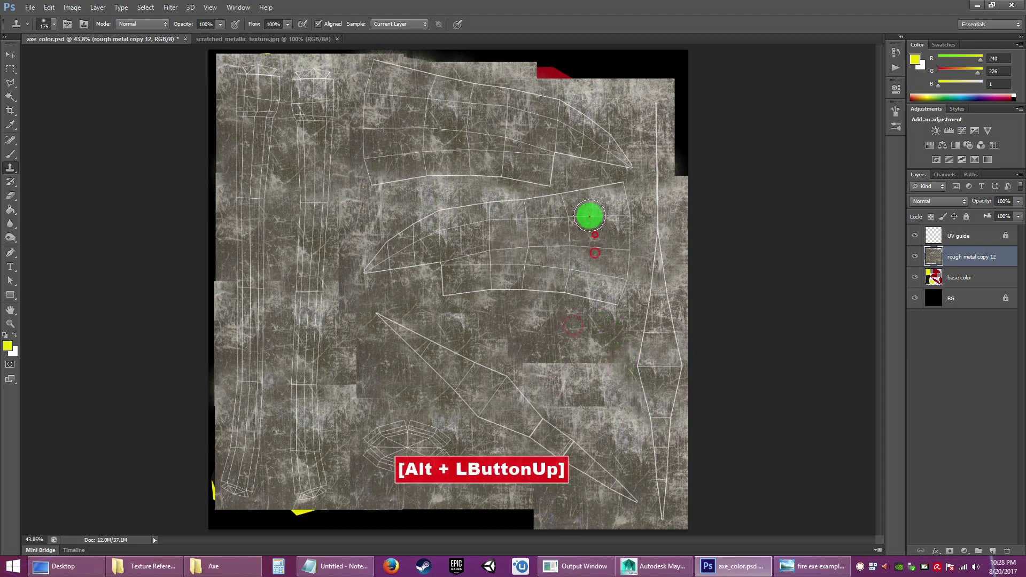
pyautogui.hotkey('ctrl', 's')
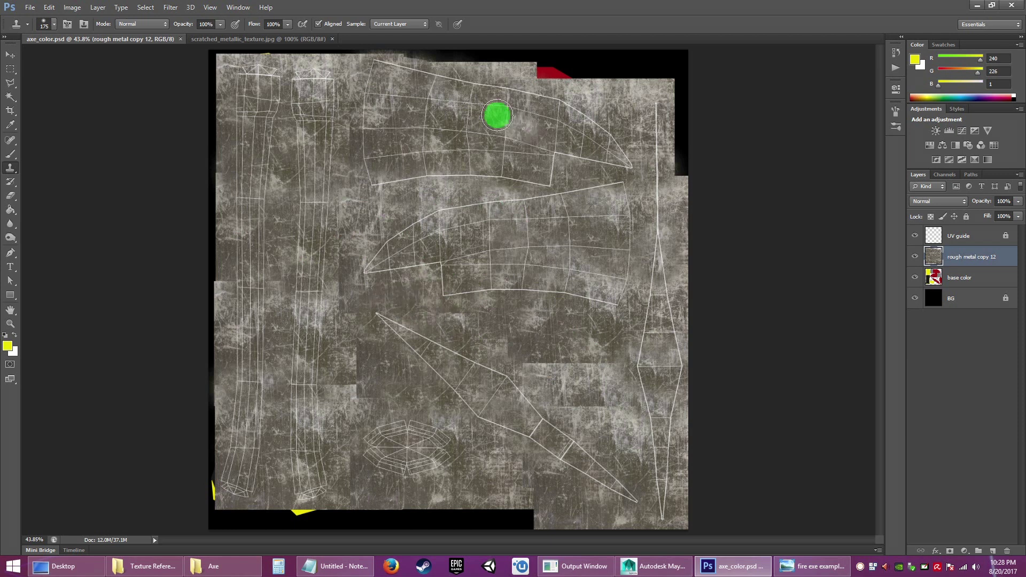
# Step: Add a white layer mask to the rough metal copy 12 layer
pyautogui.click(973, 339)
pyautogui.click(960, 255)
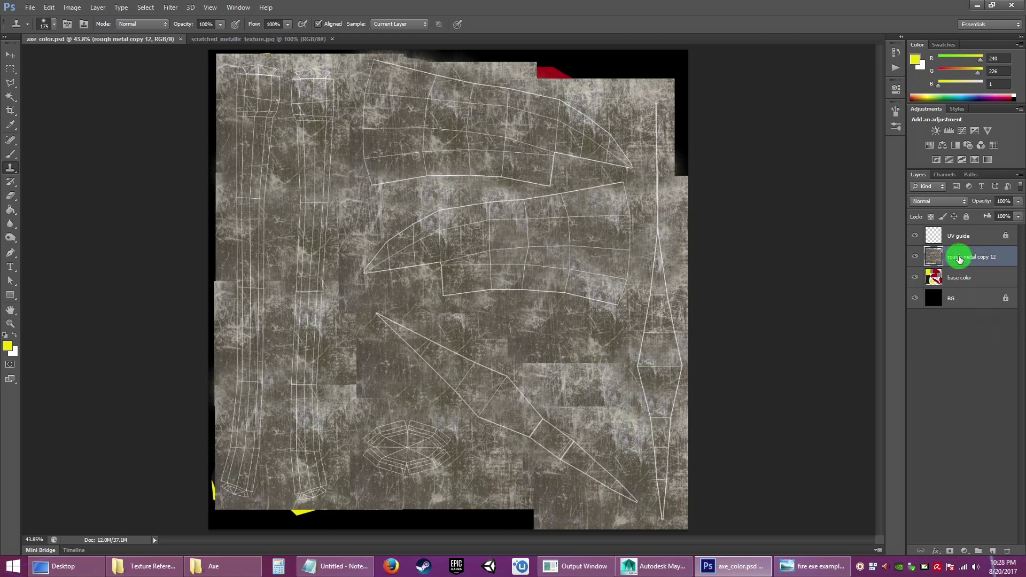
pyautogui.click(950, 551)
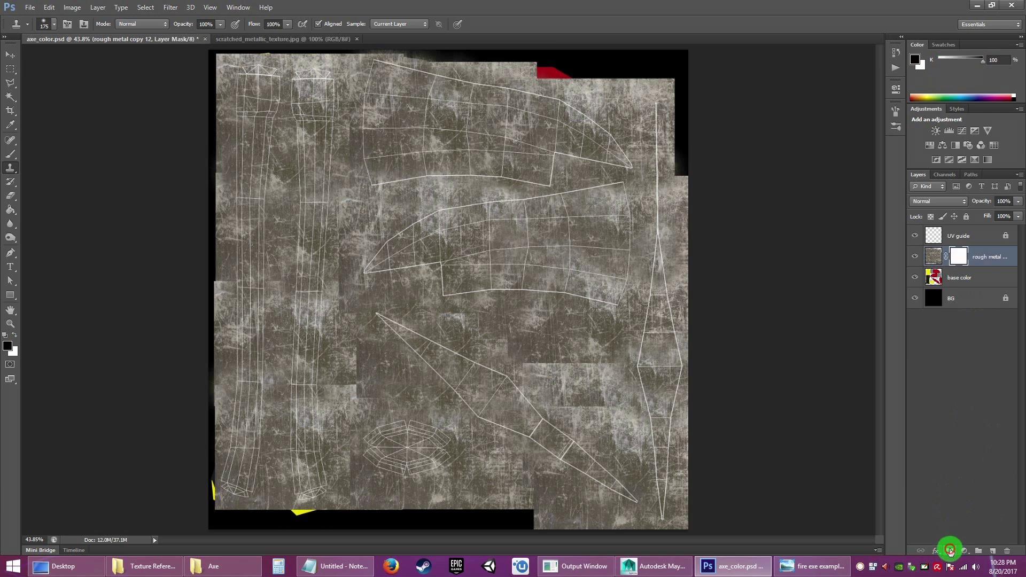
# Step: Switch the editing target between the rough metal layer's image and its layer mask, ending on the mask
pyautogui.click(934, 258)
pyautogui.click(957, 256)
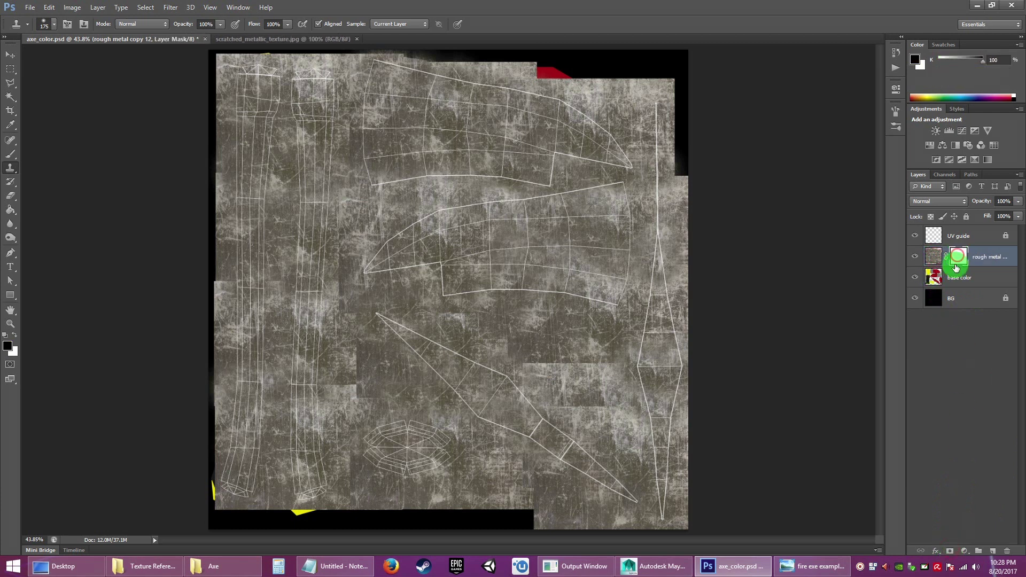
pyautogui.click(938, 259)
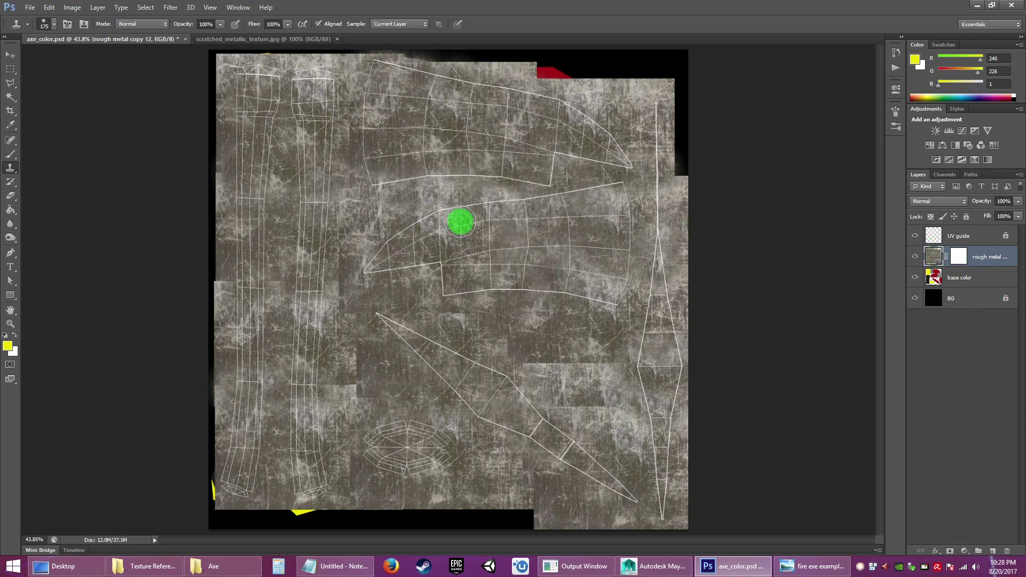
pyautogui.click(960, 257)
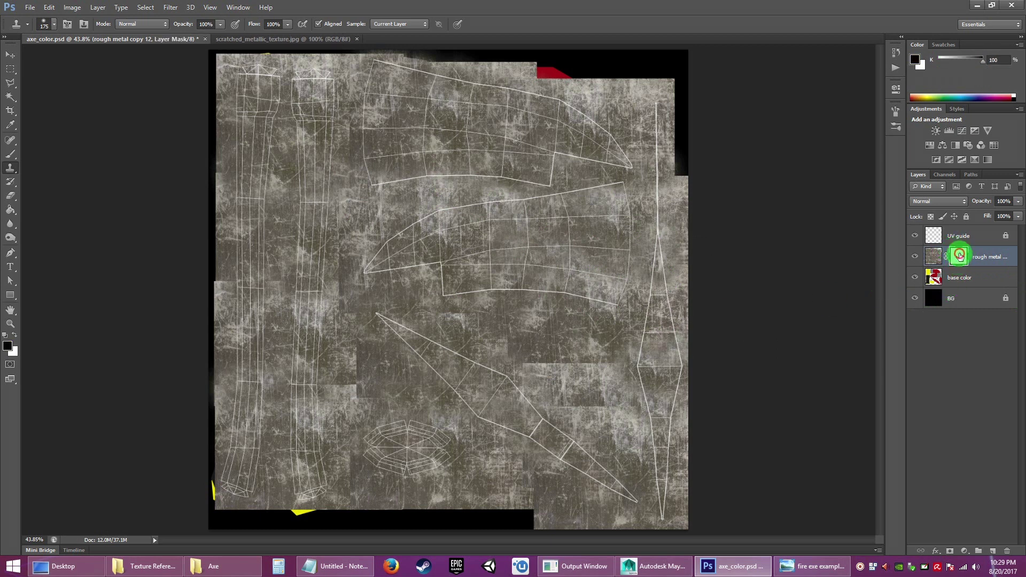
pyautogui.click(935, 258)
pyautogui.click(961, 259)
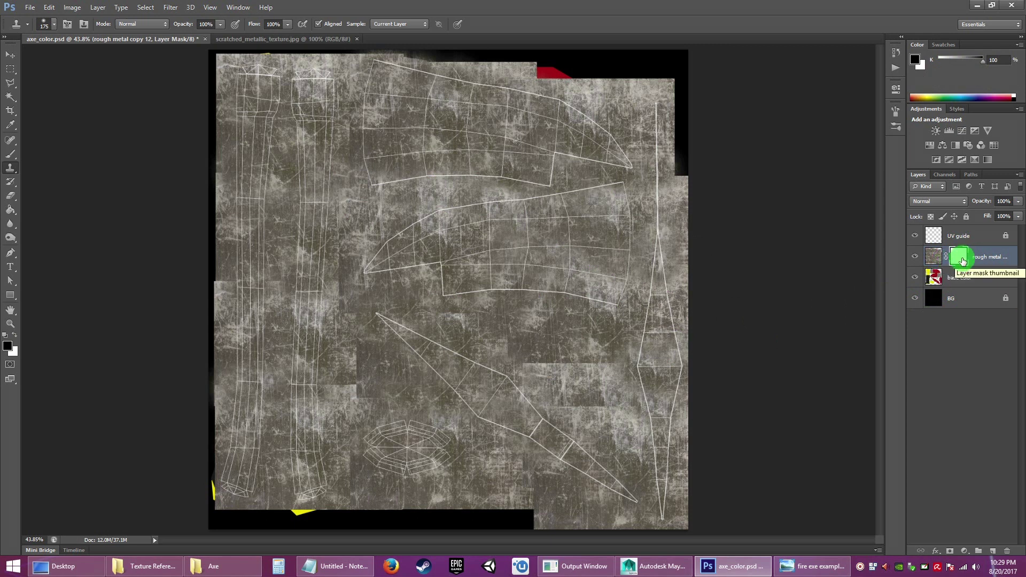
pyautogui.click(930, 257)
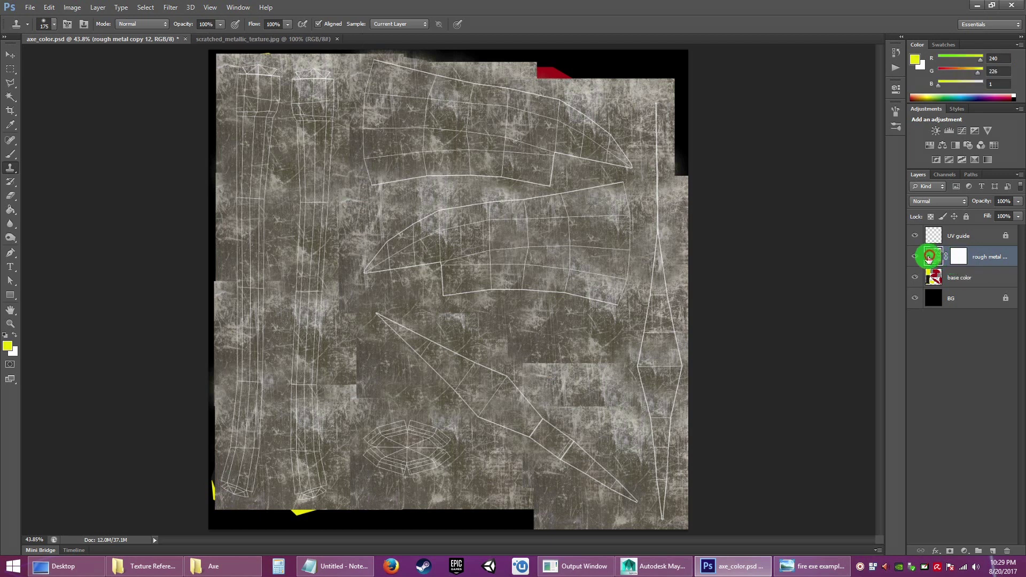
pyautogui.click(961, 259)
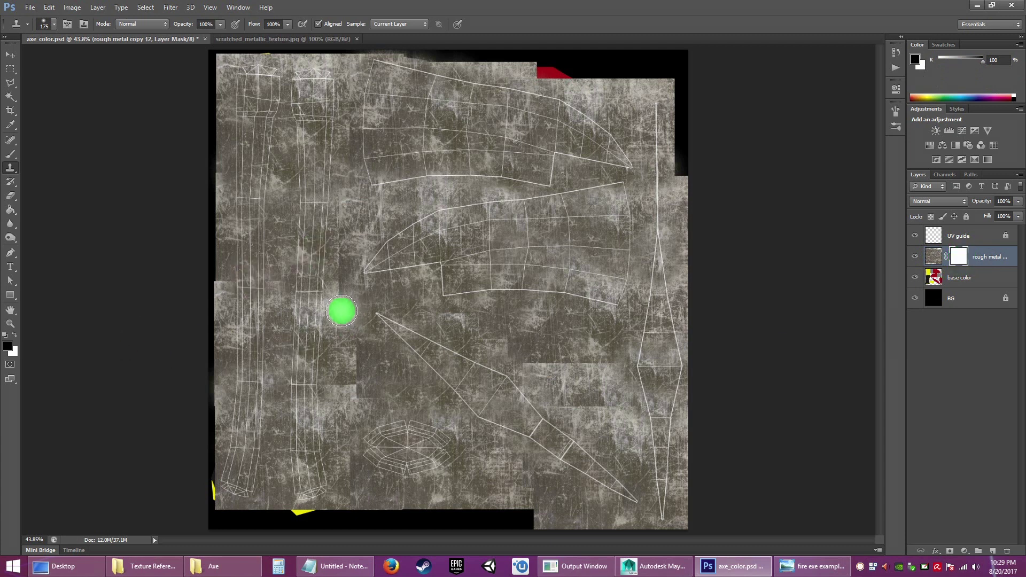
pyautogui.keyDown('alt'); pyautogui.click(465, 267); pyautogui.keyUp('alt')
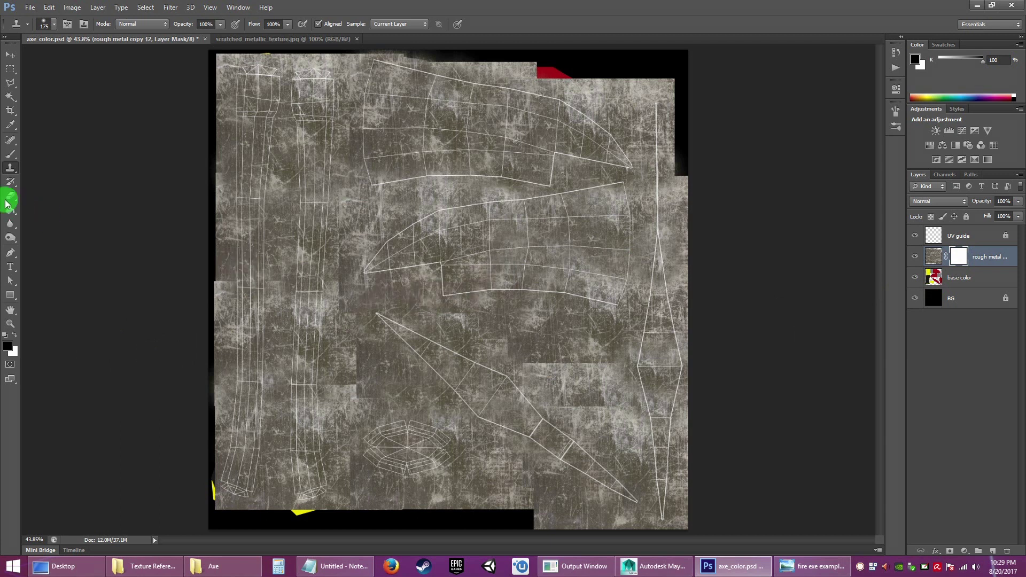
# Step: Activate the Brush tool for painting on the rough metal layer's mask
pyautogui.click(10, 155)
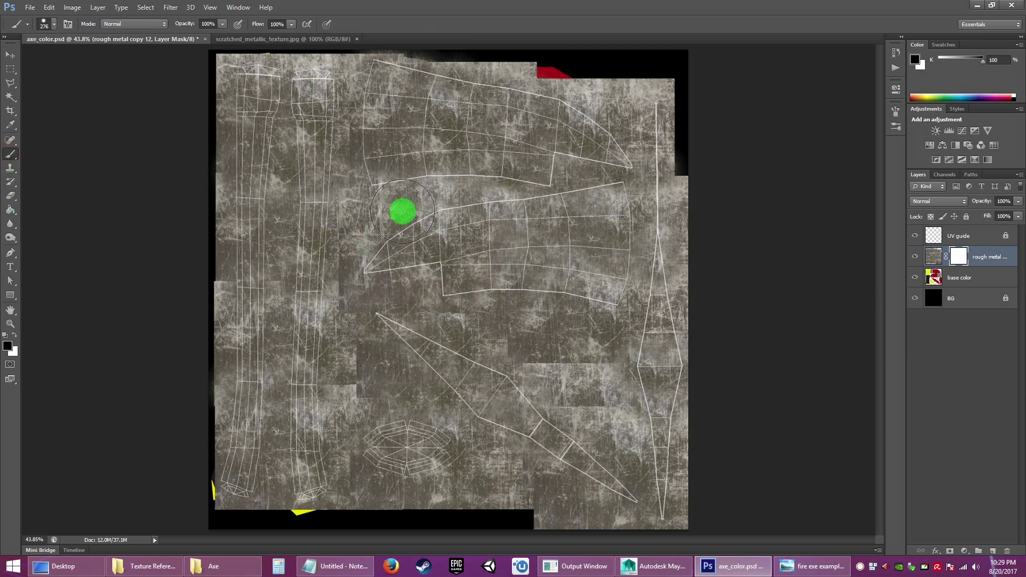
pyautogui.rightClick(402, 211)
pyautogui.click(450, 288)
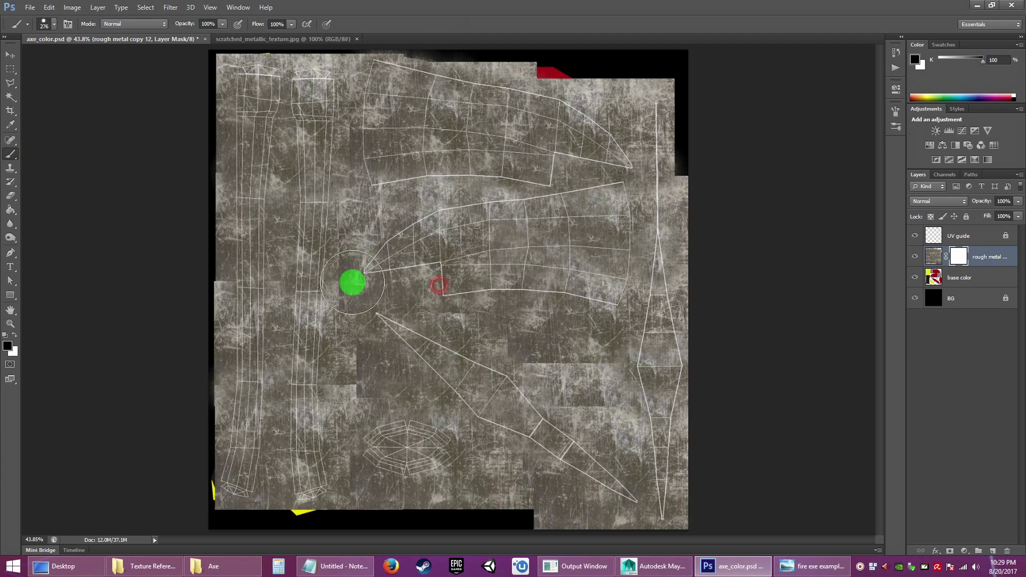
# Step: Set the foreground color to dark red 942525
pyautogui.click(9, 346)
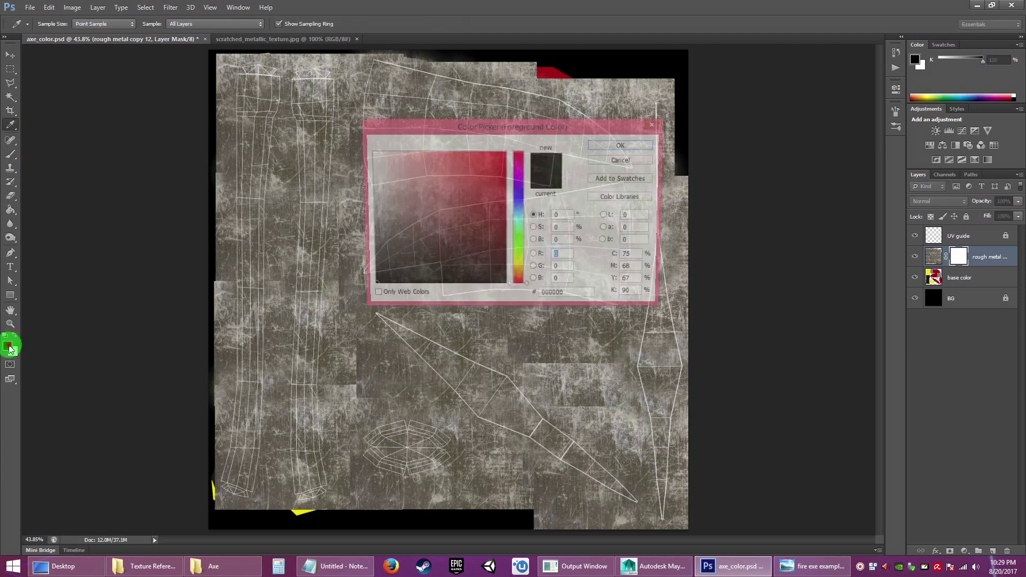
pyautogui.moveTo(405, 238); pyautogui.dragTo(472, 208)
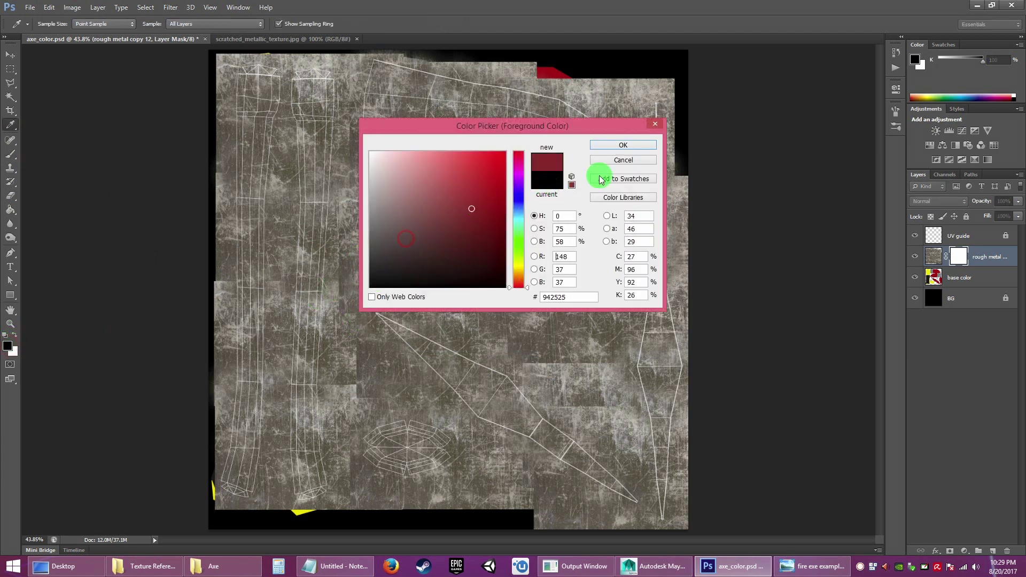
pyautogui.click(622, 145)
pyautogui.press('b')
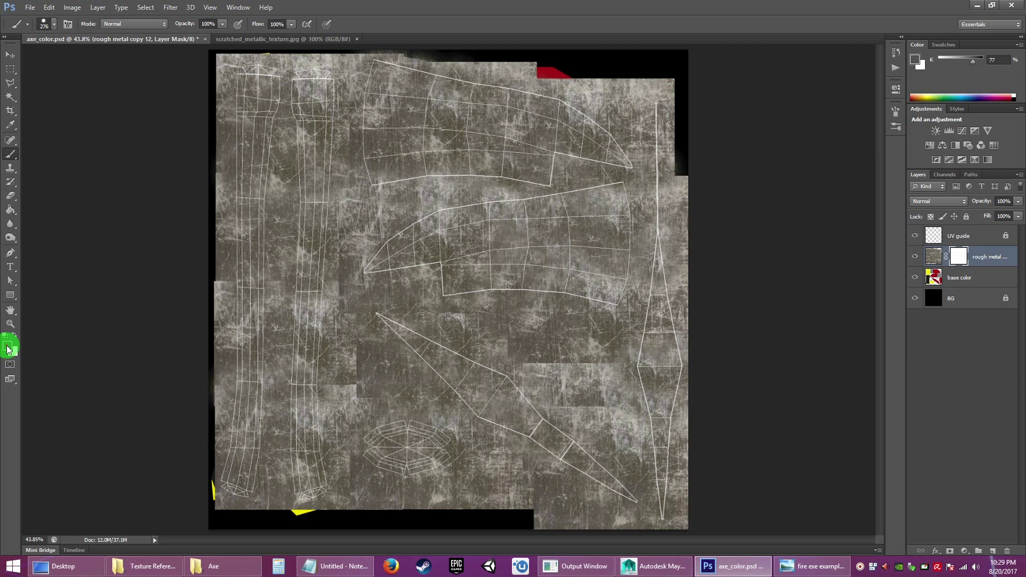
# Step: Paint black 000000 on the mask around the lower blade shape to reveal the base colors, and paint the area back with white
pyautogui.click(7, 349)
pyautogui.moveTo(440, 234); pyautogui.dragTo(328, 295)
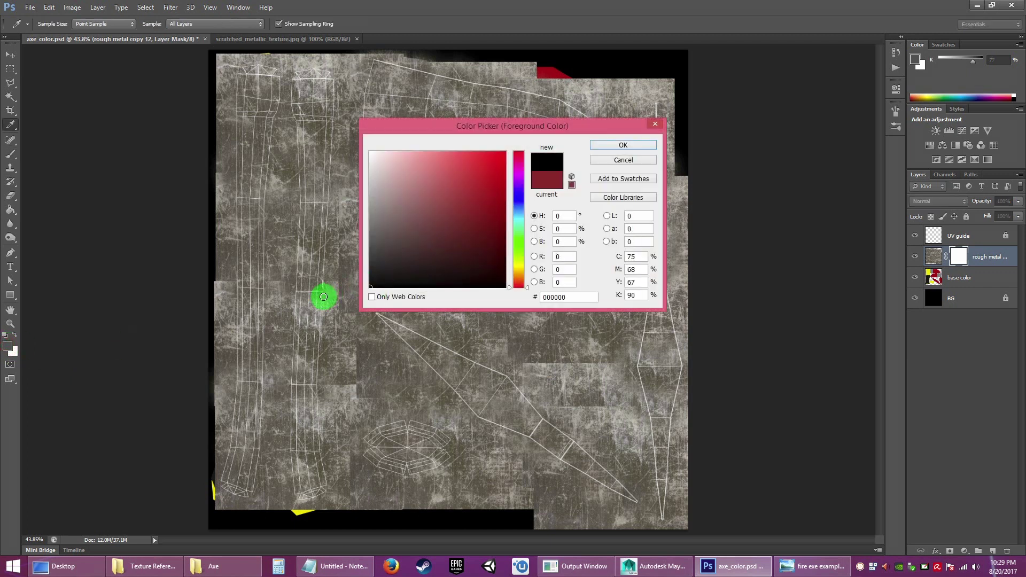
pyautogui.click(622, 148)
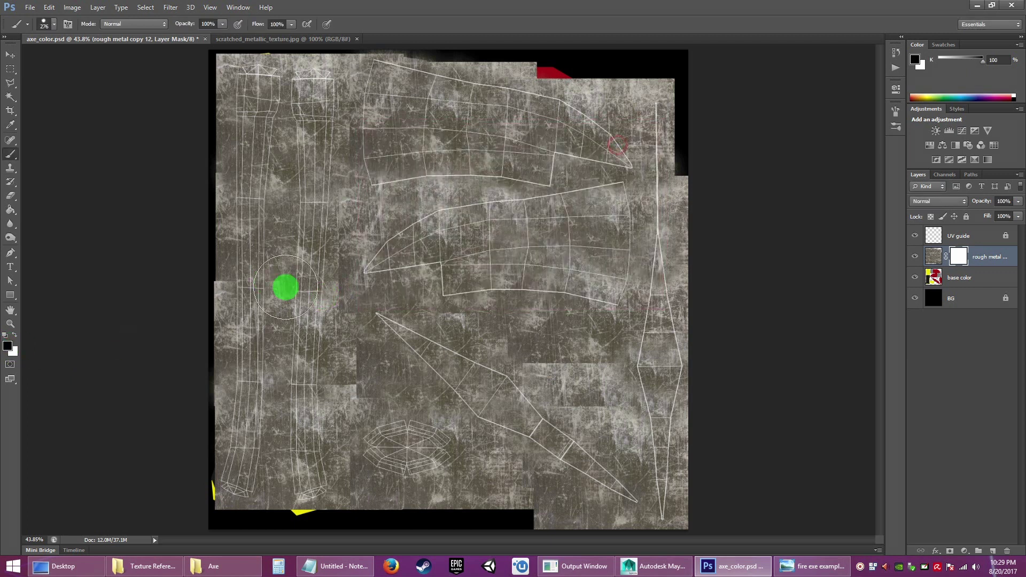
pyautogui.moveTo(341, 296)
pyautogui.mouseDown()
pyautogui.moveTo(517, 190)
pyautogui.moveTo(513, 245)
pyautogui.moveTo(547, 256)
pyautogui.moveTo(432, 316)
pyautogui.mouseUp()
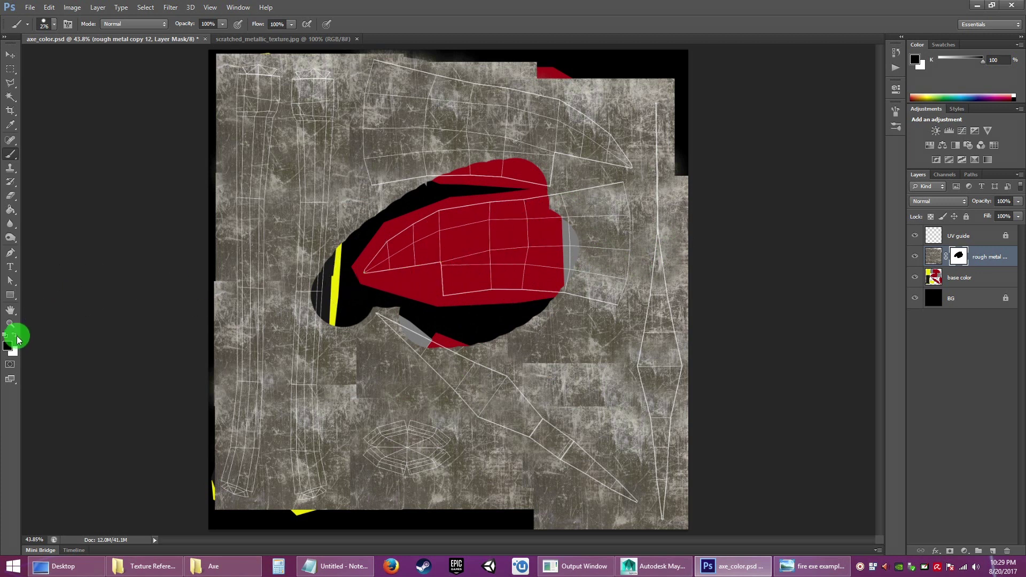
pyautogui.moveTo(308, 323)
pyautogui.mouseDown()
pyautogui.moveTo(352, 319)
pyautogui.moveTo(451, 207)
pyautogui.moveTo(442, 269)
pyautogui.moveTo(587, 268)
pyautogui.moveTo(591, 213)
pyautogui.moveTo(528, 161)
pyautogui.moveTo(504, 166)
pyautogui.mouseUp()
# Step: Choose a mid gray foreground color and paint the mask around the lower blade shape to partly reveal the base colors
pyautogui.click(8, 347)
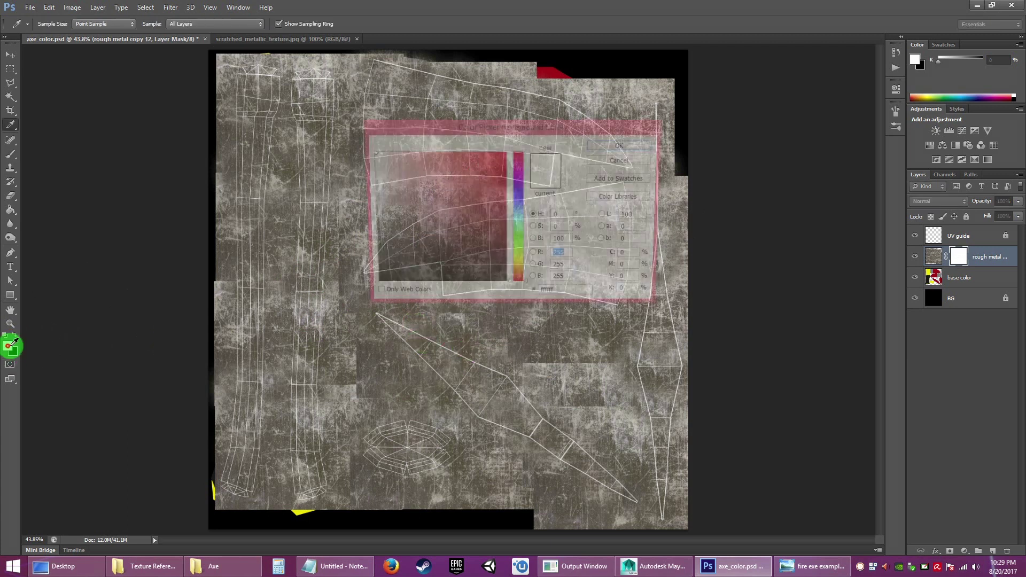
pyautogui.moveTo(383, 224); pyautogui.dragTo(369, 222)
pyautogui.click(628, 144)
pyautogui.moveTo(400, 298)
pyautogui.mouseDown()
pyautogui.moveTo(478, 261)
pyautogui.moveTo(500, 270)
pyautogui.moveTo(386, 330)
pyautogui.moveTo(404, 315)
pyautogui.moveTo(462, 306)
pyautogui.moveTo(492, 330)
pyautogui.moveTo(508, 350)
pyautogui.moveTo(467, 398)
pyautogui.mouseUp()
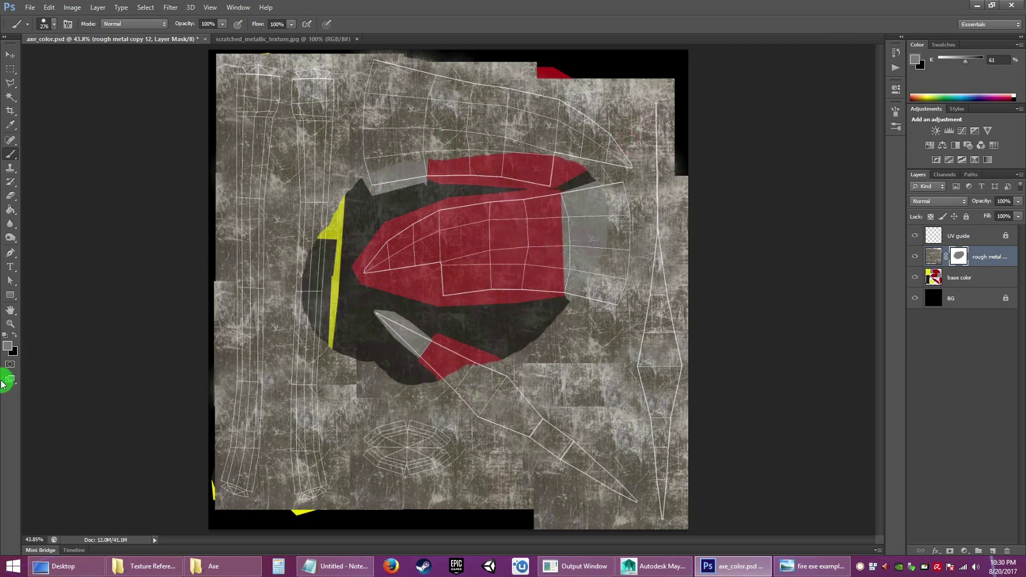
# Step: Set the foreground color to black 000000 and fill the whole rough metal layer mask with it
pyautogui.click(8, 348)
pyautogui.moveTo(424, 203); pyautogui.dragTo(333, 308)
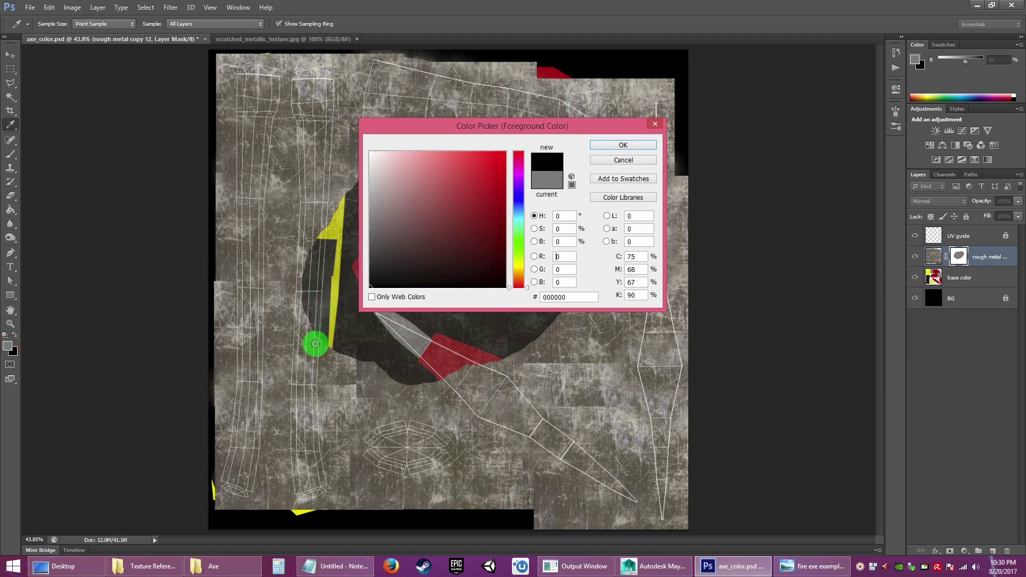
pyautogui.click(607, 149)
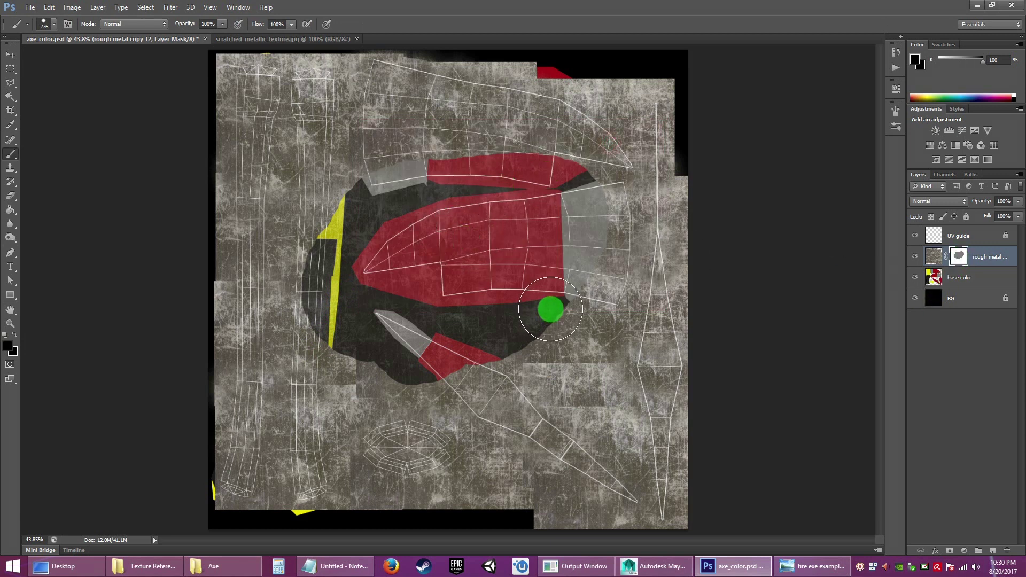
pyautogui.press('alt')
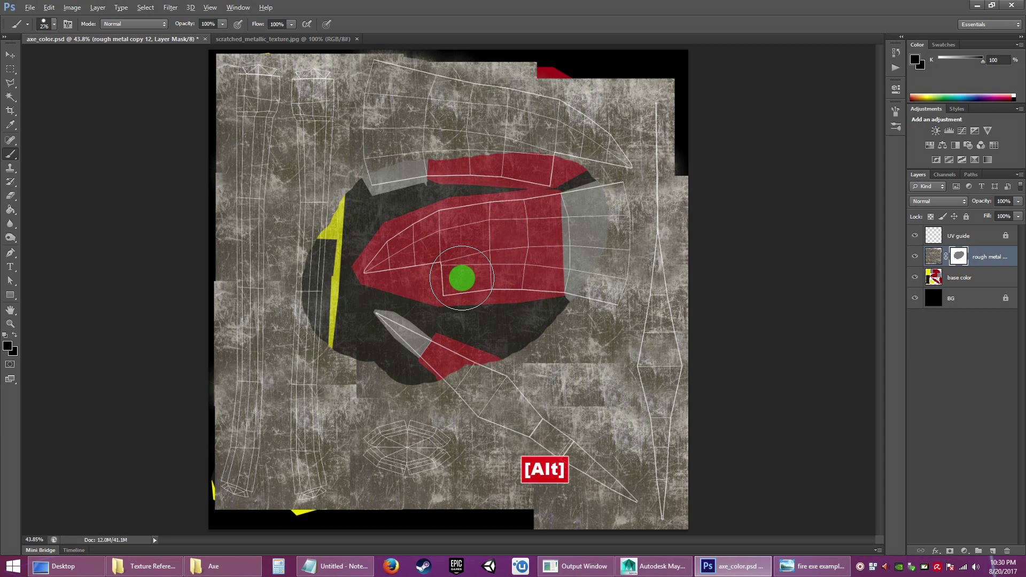
pyautogui.hotkey('alt', 'BackSpace')
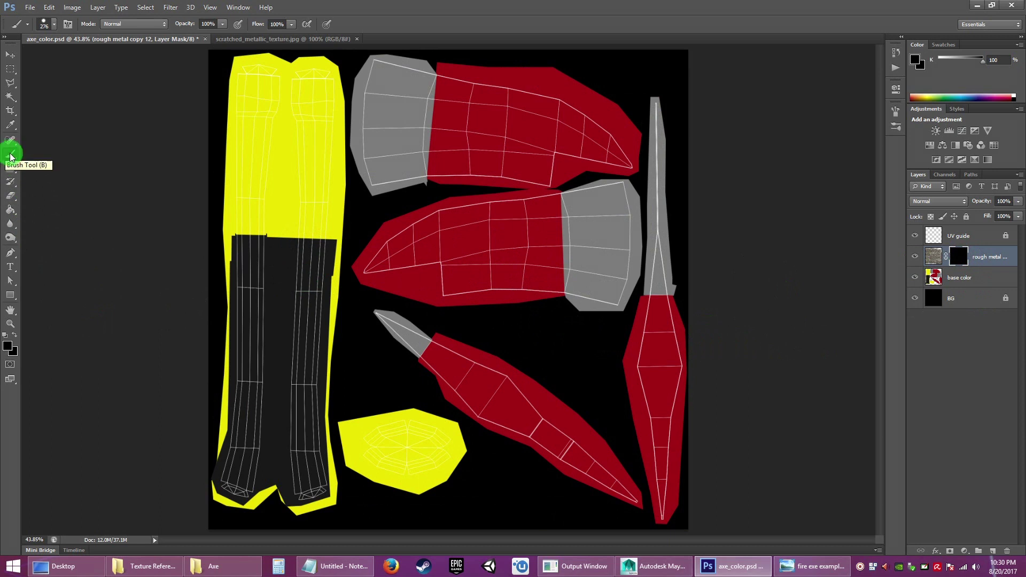
# Step: Set the foreground color to white and check the scratches on the axe in the fire exe example 4 reference image
pyautogui.click(8, 345)
pyautogui.click(369, 155)
pyautogui.click(624, 145)
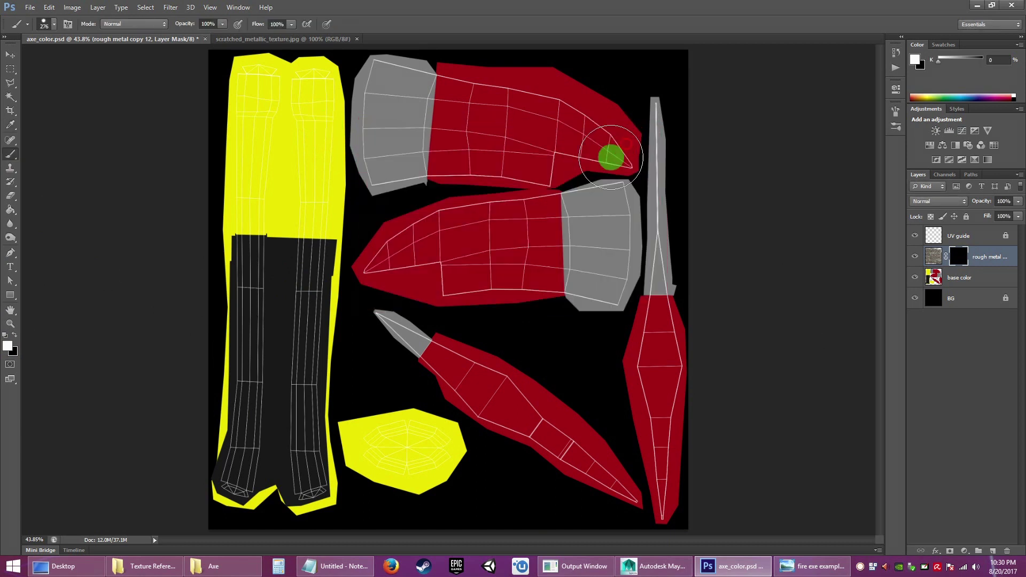
pyautogui.click(812, 566)
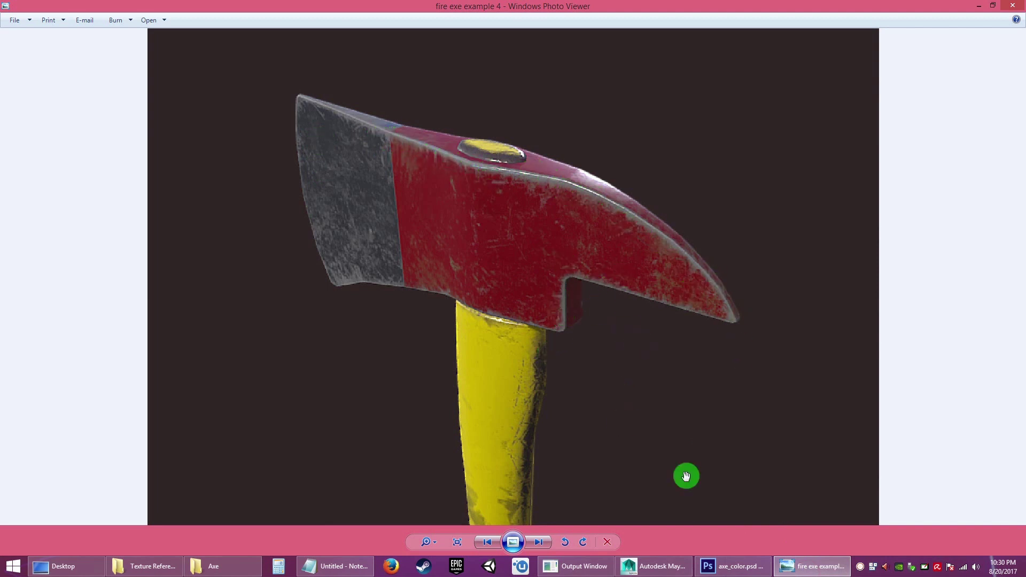
pyautogui.click(730, 569)
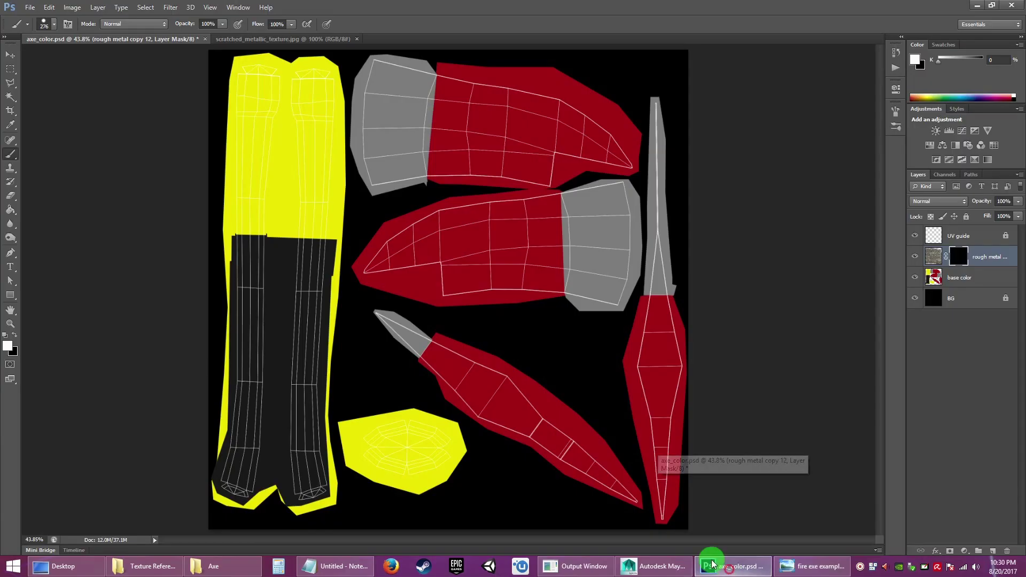
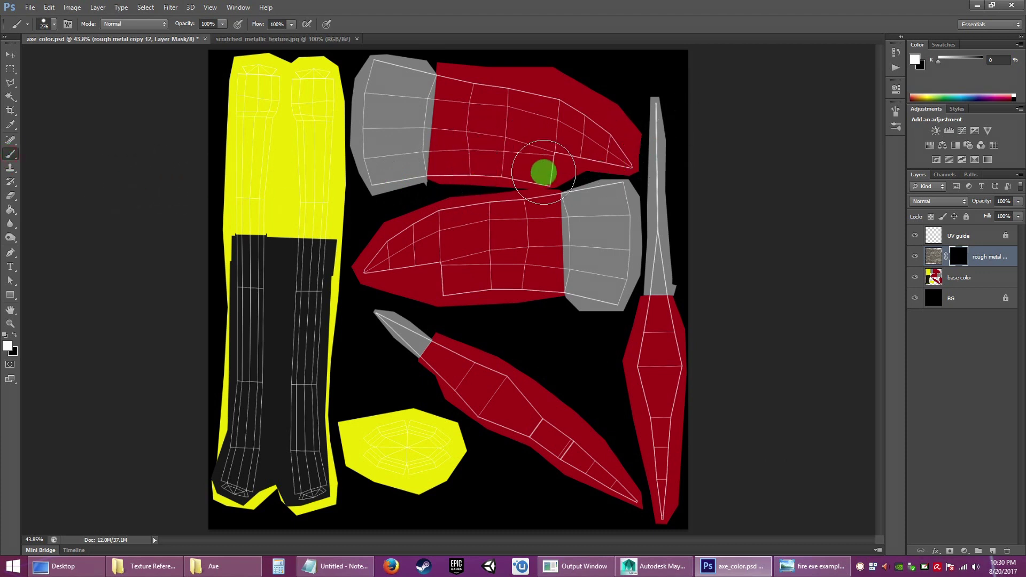
# Step: Choose the 1370 px scratch brush tip for the Brush tool
pyautogui.click(896, 113)
pyautogui.moveTo(876, 127)
pyautogui.mouseDown()
pyautogui.moveTo(876, 175)
pyautogui.moveTo(875, 162)
pyautogui.mouseUp()
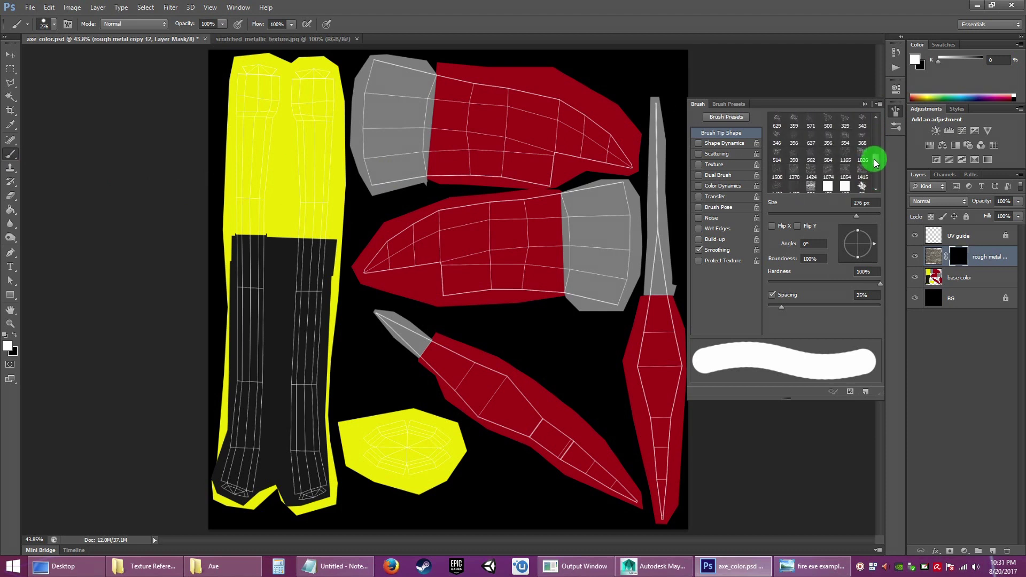
pyautogui.click(794, 172)
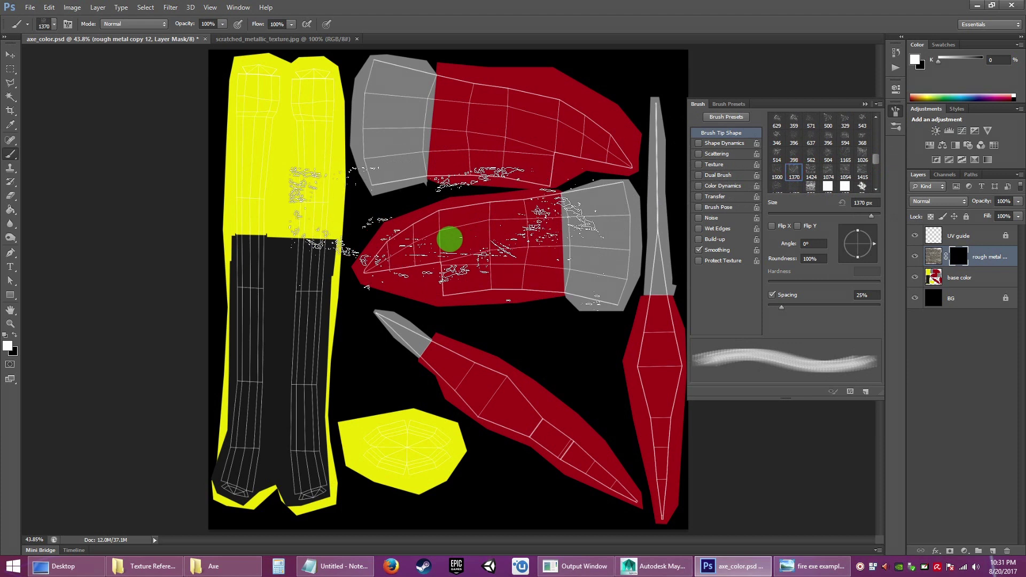
# Step: Try stamping white scratches on the mask over the lower blade shape, inspecting them up close, and undo the stamps
pyautogui.click(441, 238)
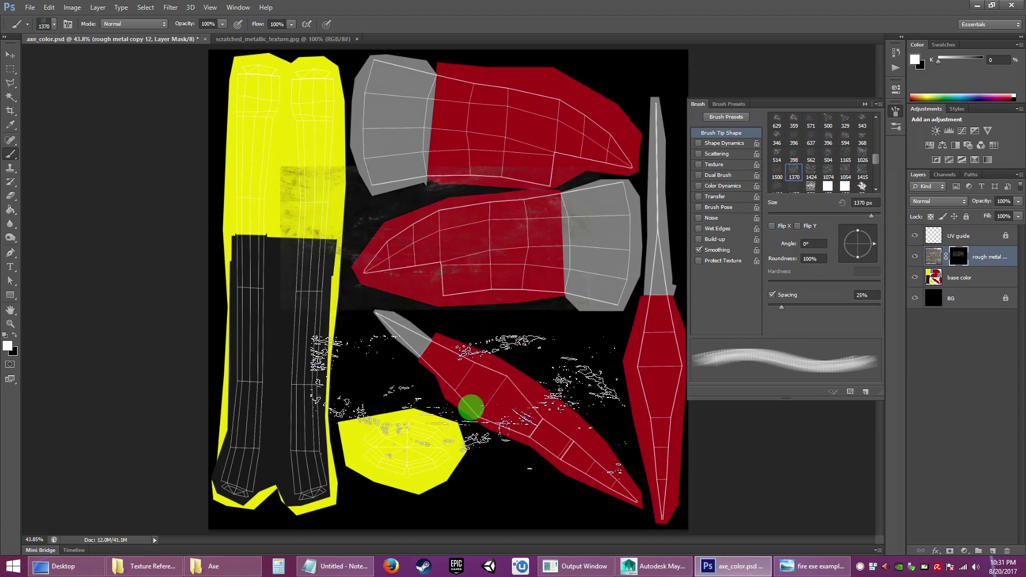
pyautogui.hotkey('ctrl', 'z')
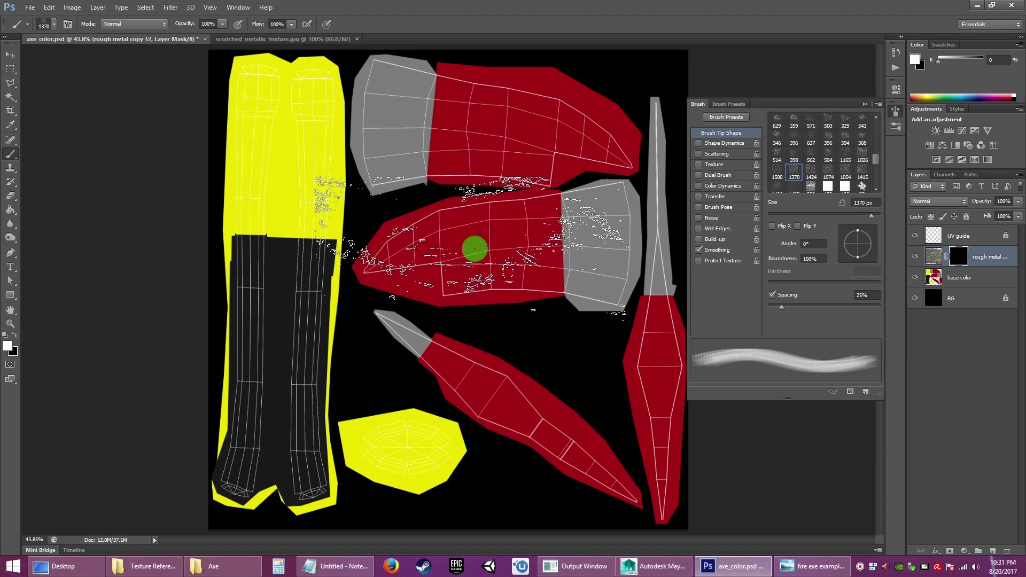
pyautogui.click(475, 249)
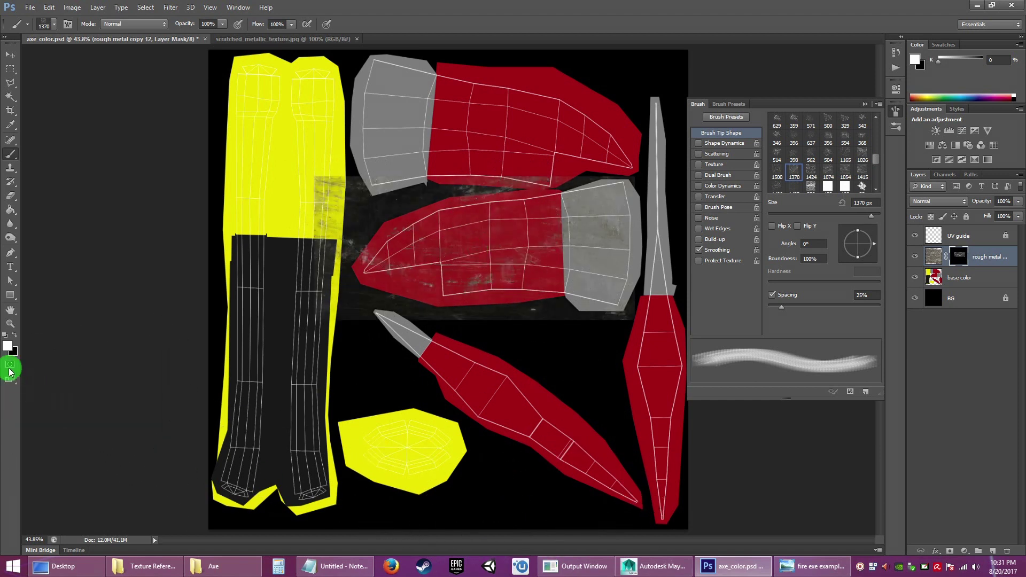
pyautogui.click(11, 325)
pyautogui.moveTo(505, 237); pyautogui.dragTo(568, 307)
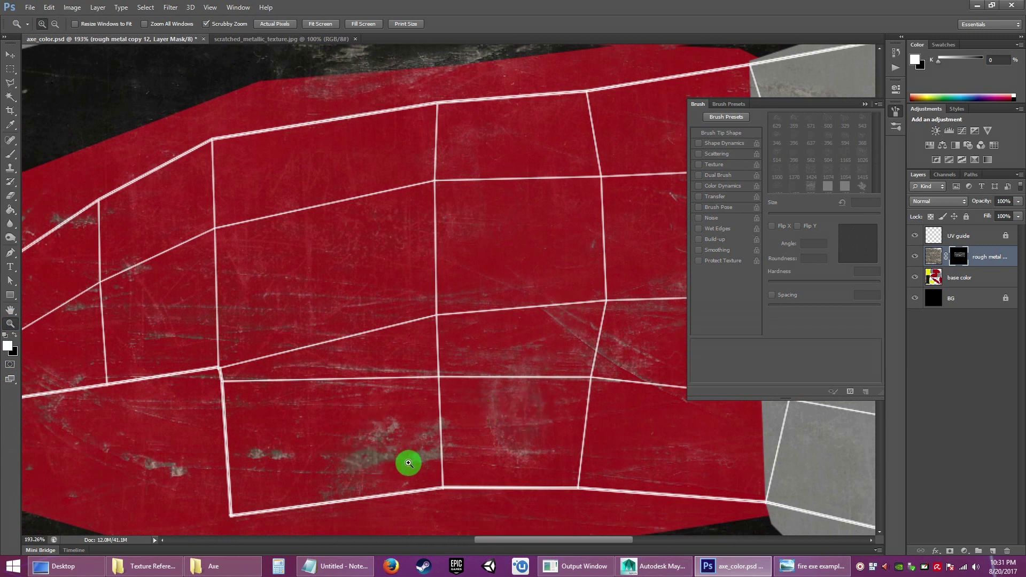
pyautogui.rightClick(504, 172)
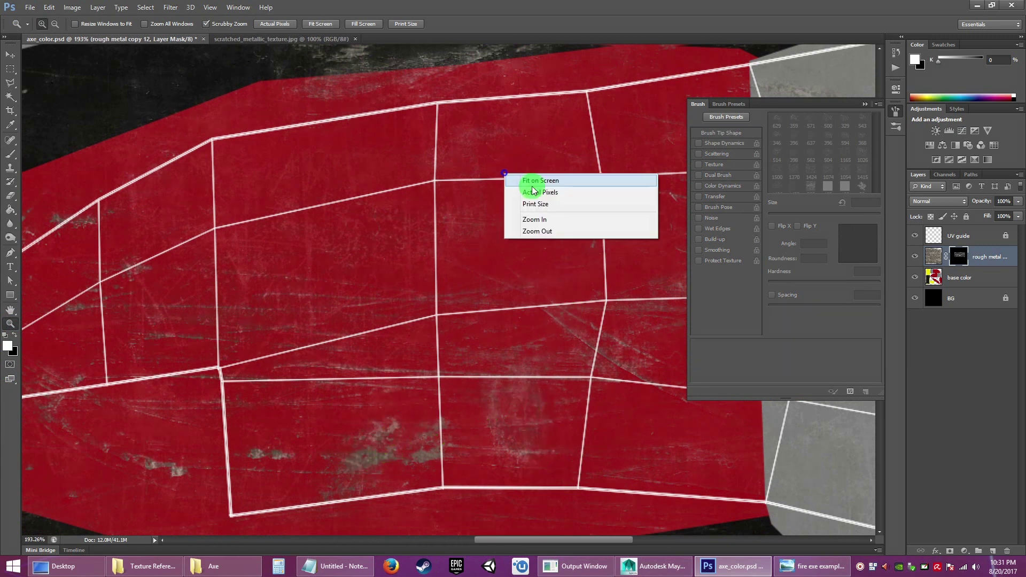
pyautogui.click(542, 182)
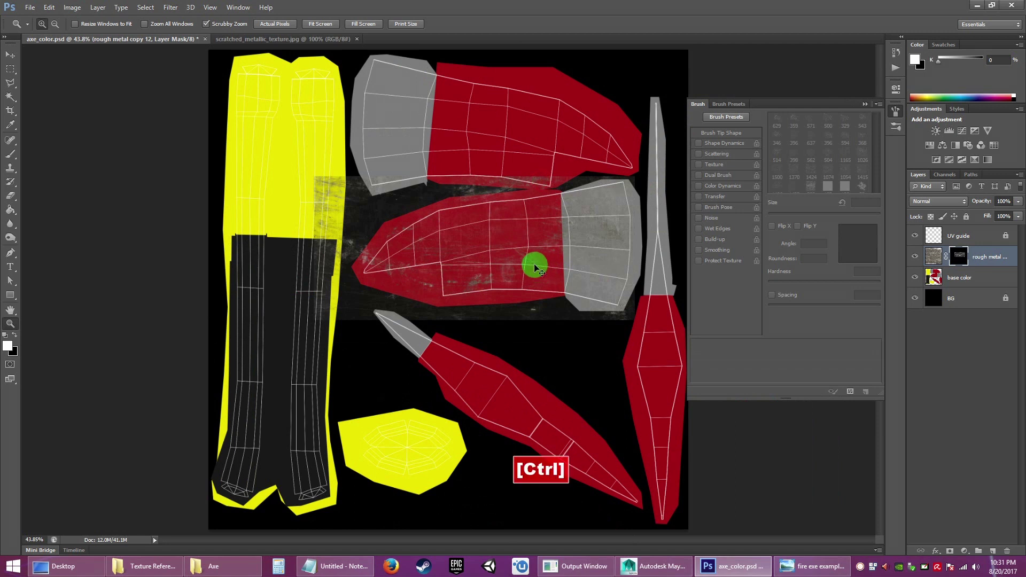
pyautogui.hotkey('ctrl', 'alt', 'z')
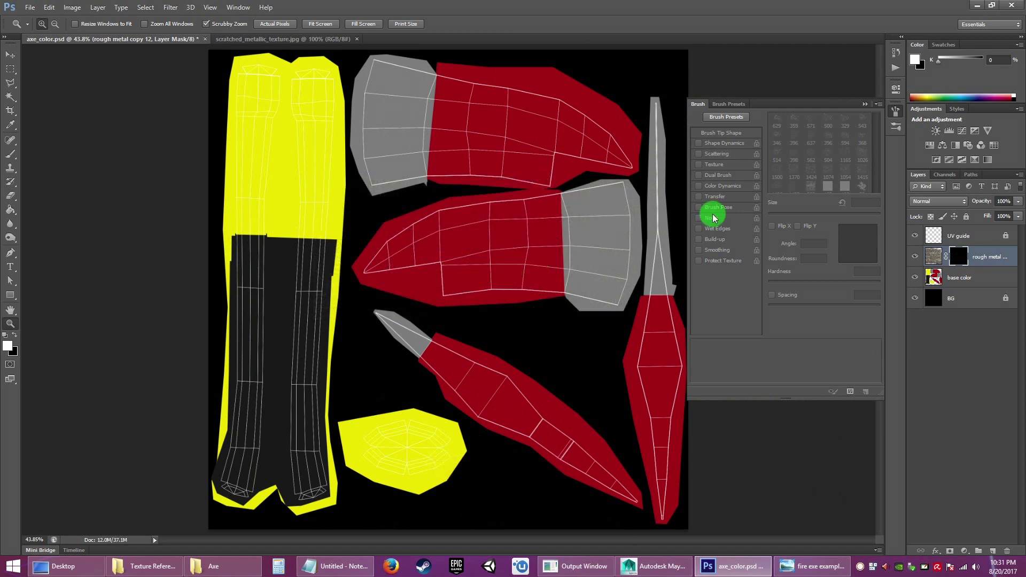
pyautogui.click(896, 110)
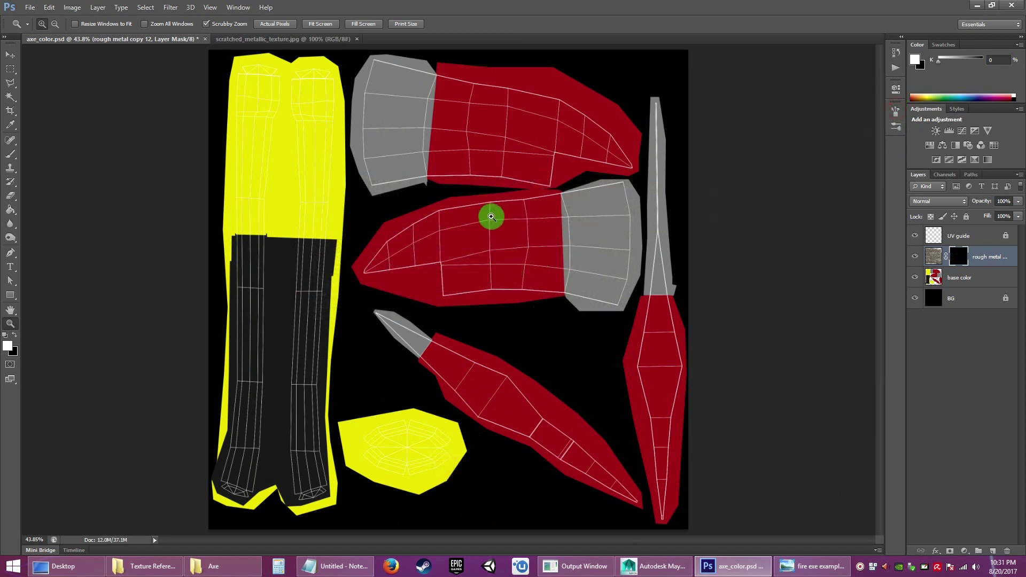
# Step: Close scratched_metallic_texture.jpg and create a new 1024 x 1024 pixel RGB document at 72 pixels/inch with a white background
pyautogui.click(10, 55)
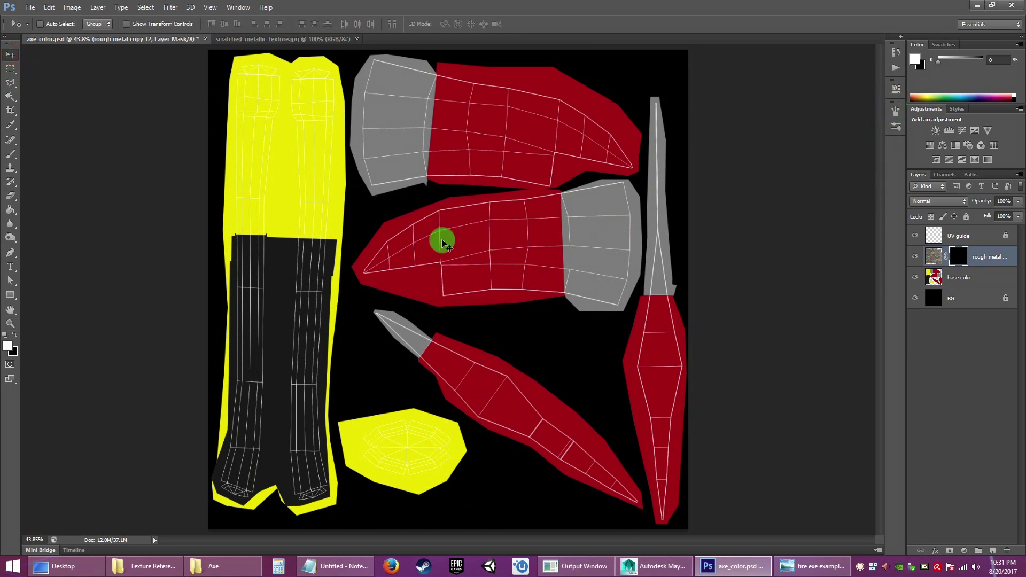
pyautogui.click(239, 38)
pyautogui.click(357, 39)
pyautogui.click(19, 8)
pyautogui.click(46, 24)
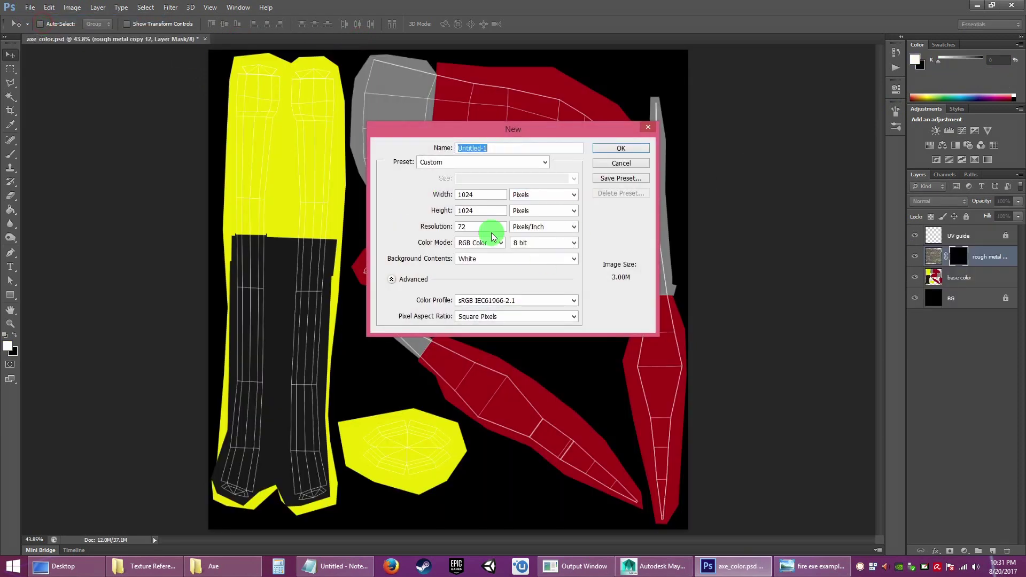
pyautogui.click(619, 150)
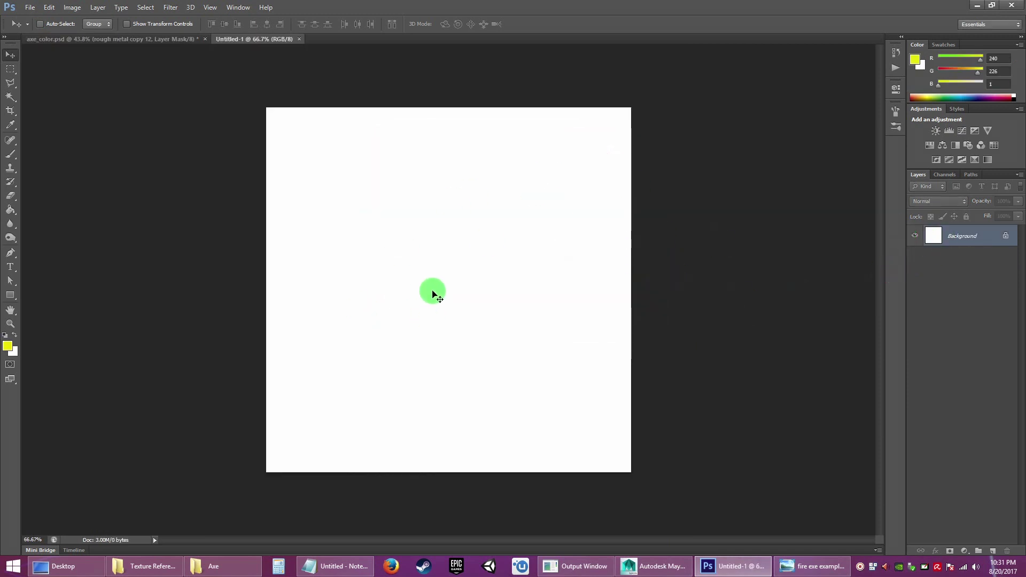
# Step: Place the scratched_metallic_texture image from the Axe folder at the center of the new document at 100% scale
pyautogui.click(7, 154)
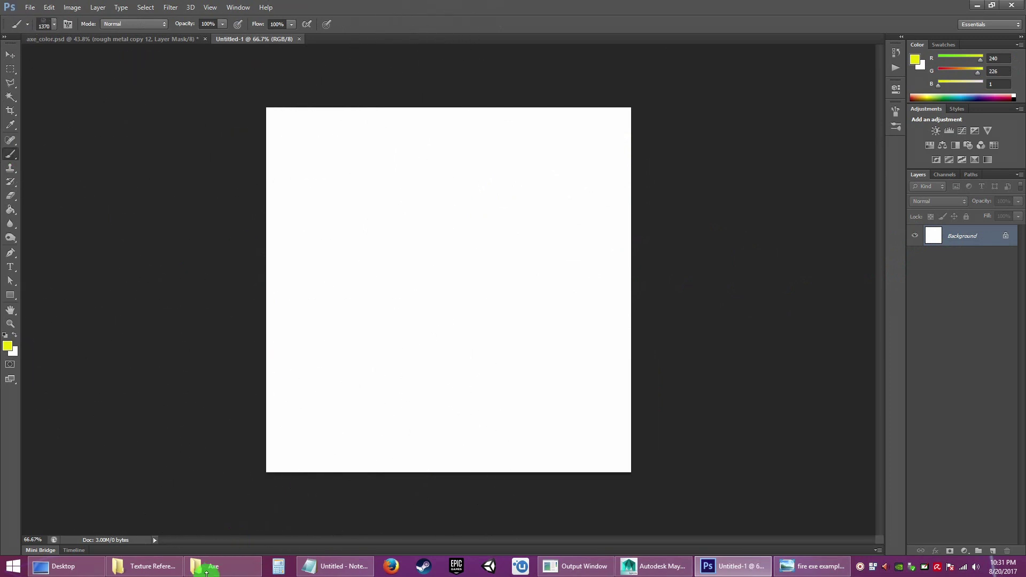
pyautogui.click(146, 571)
pyautogui.click(145, 572)
pyautogui.click(206, 566)
pyautogui.click(657, 393)
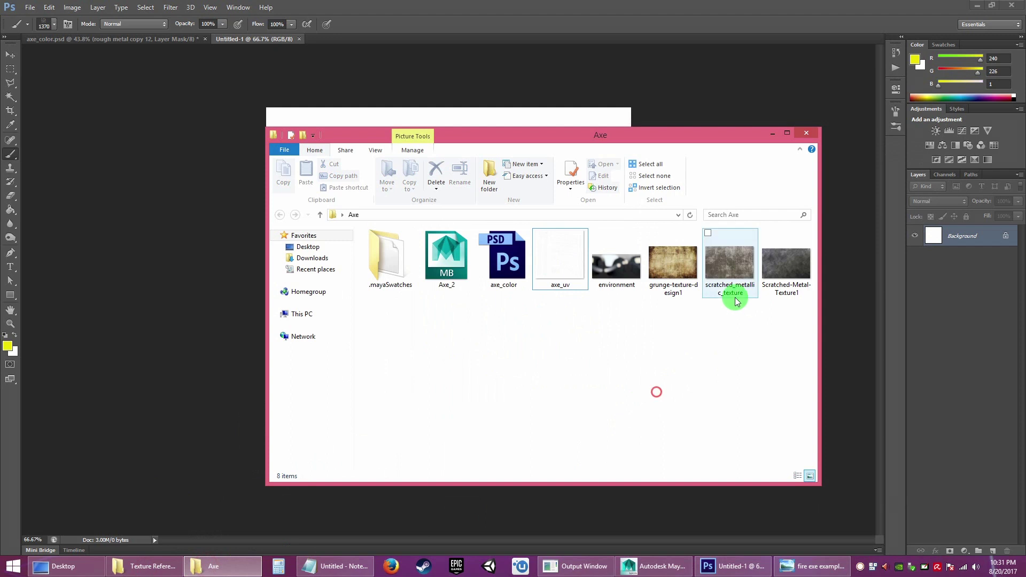
pyautogui.moveTo(630, 137); pyautogui.dragTo(509, 258)
pyautogui.moveTo(607, 394); pyautogui.dragTo(547, 251)
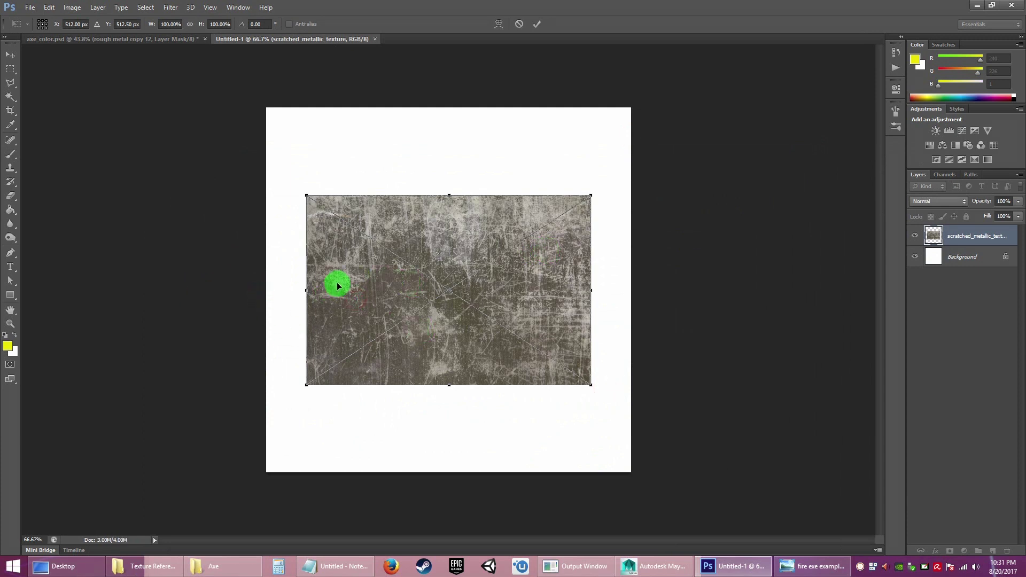
pyautogui.press('Return')
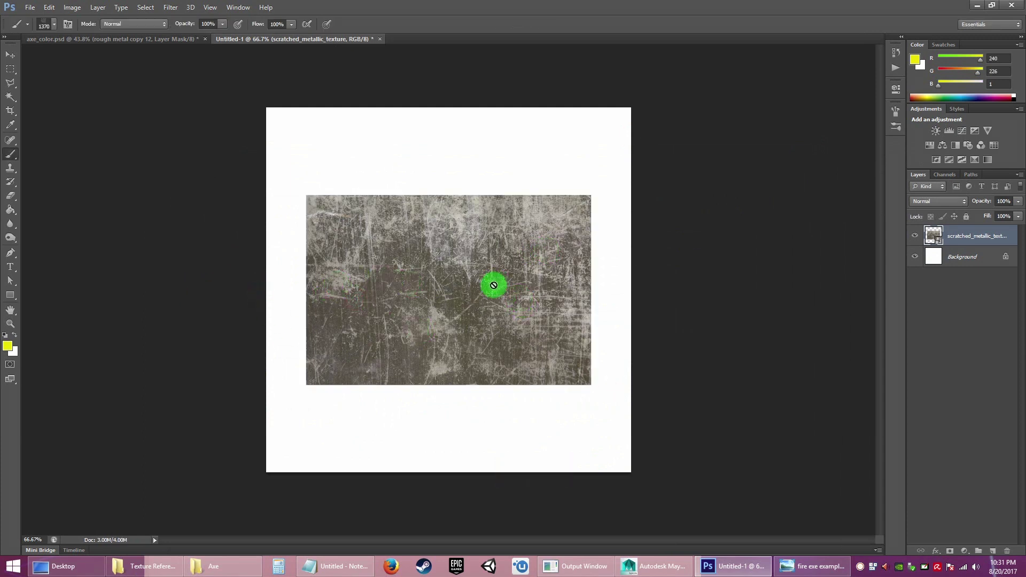
pyautogui.click(10, 56)
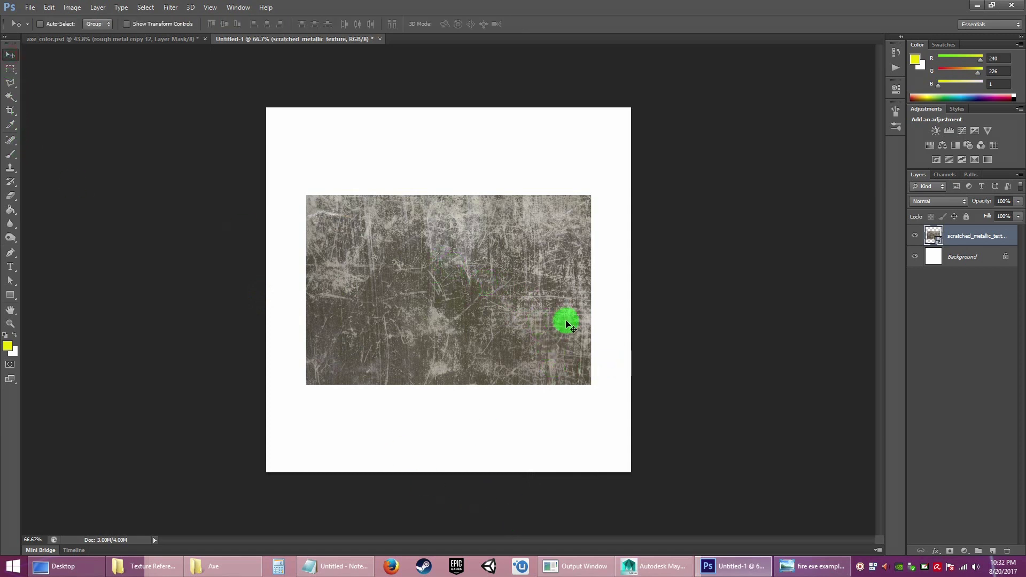
pyautogui.click(721, 557)
pyautogui.click(724, 561)
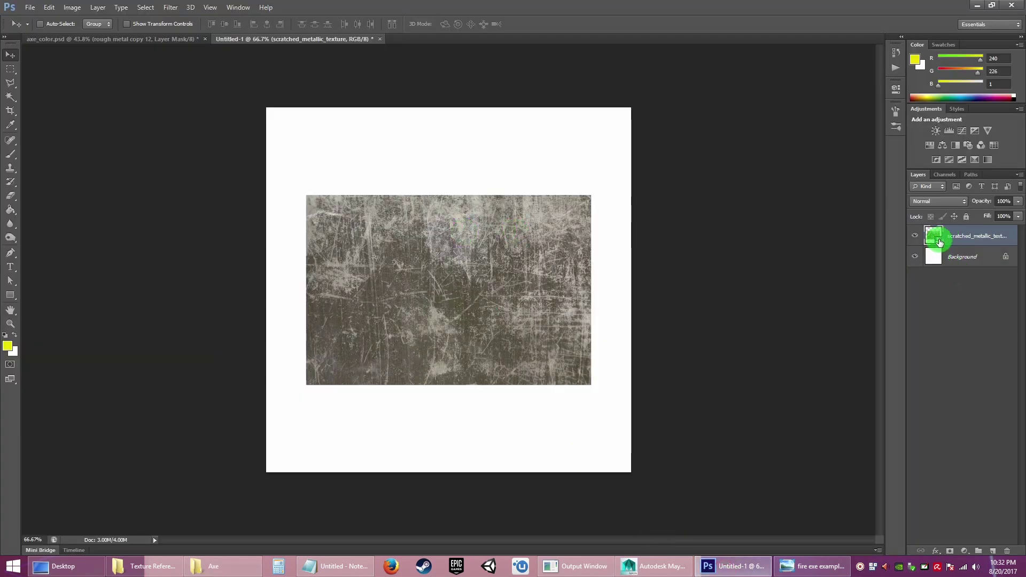
# Step: Try to delete a polygonal lasso selection across the upper-left corner of the placed scratched metal texture
pyautogui.click(10, 83)
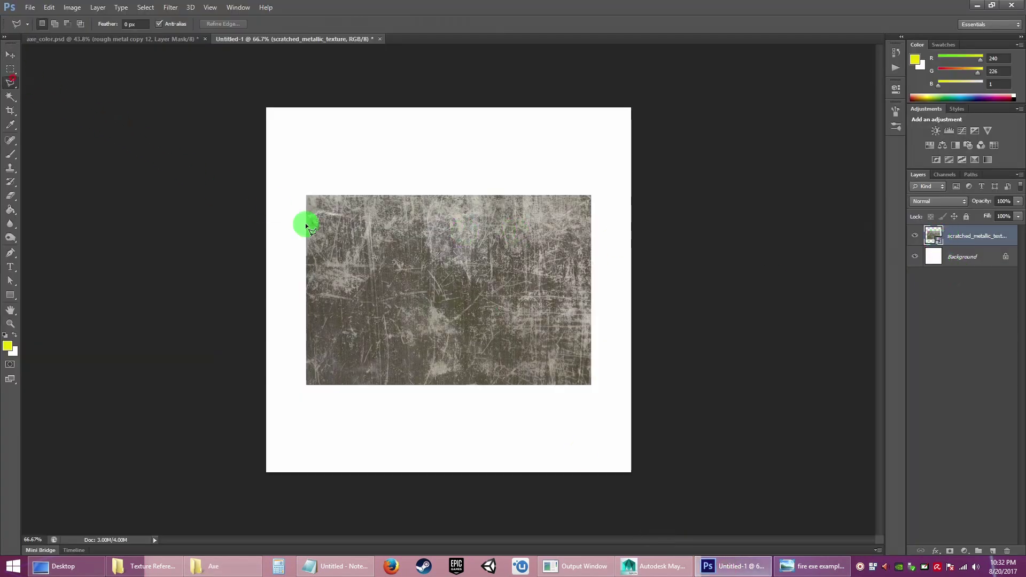
pyautogui.click(385, 207)
pyautogui.click(359, 160)
pyautogui.doubleClick(318, 163)
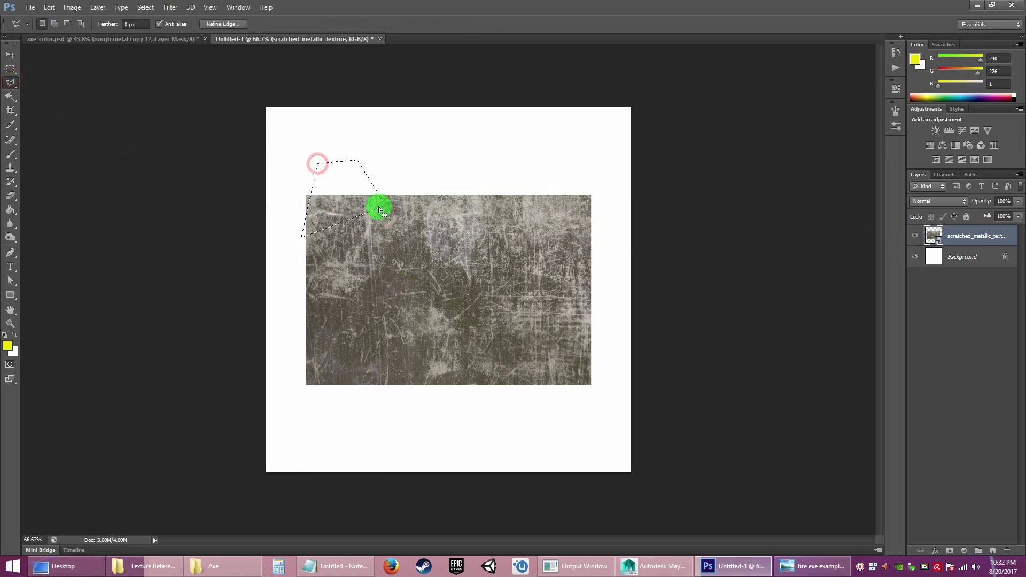
pyautogui.press('Delete')
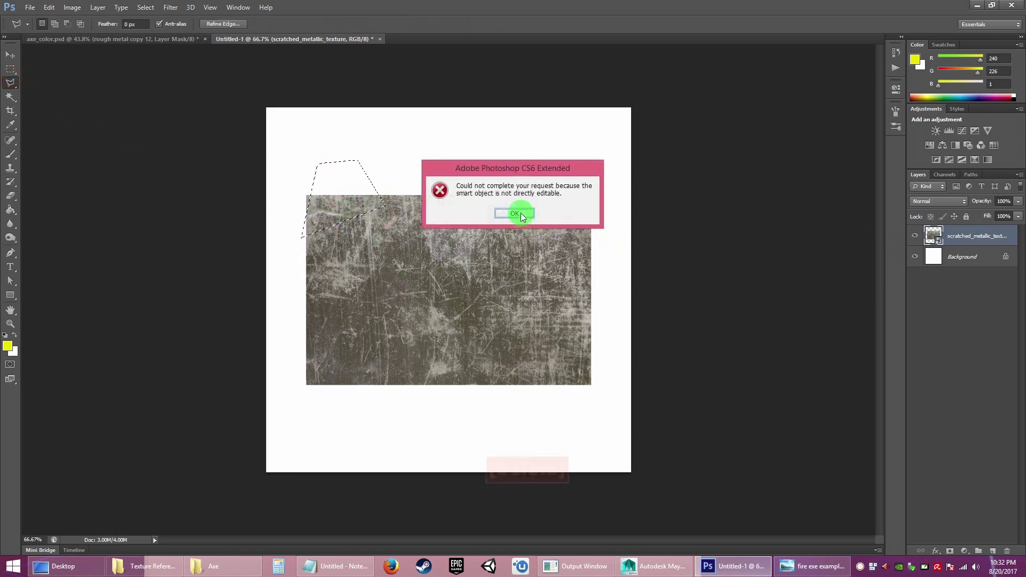
pyautogui.click(520, 213)
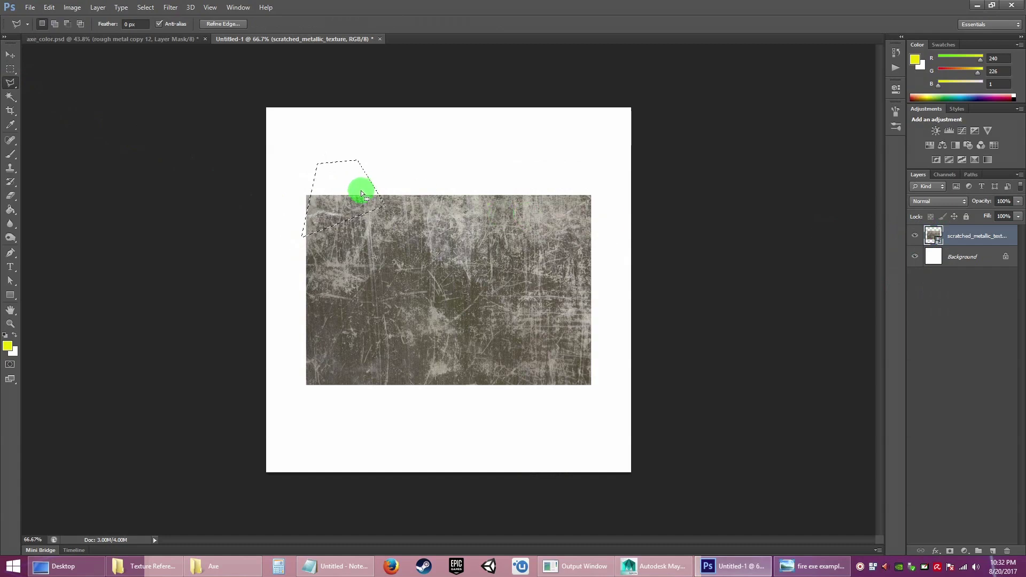
# Step: Rasterize the scratched_metallic_texture smart object layer
pyautogui.rightClick(962, 236)
pyautogui.click(838, 255)
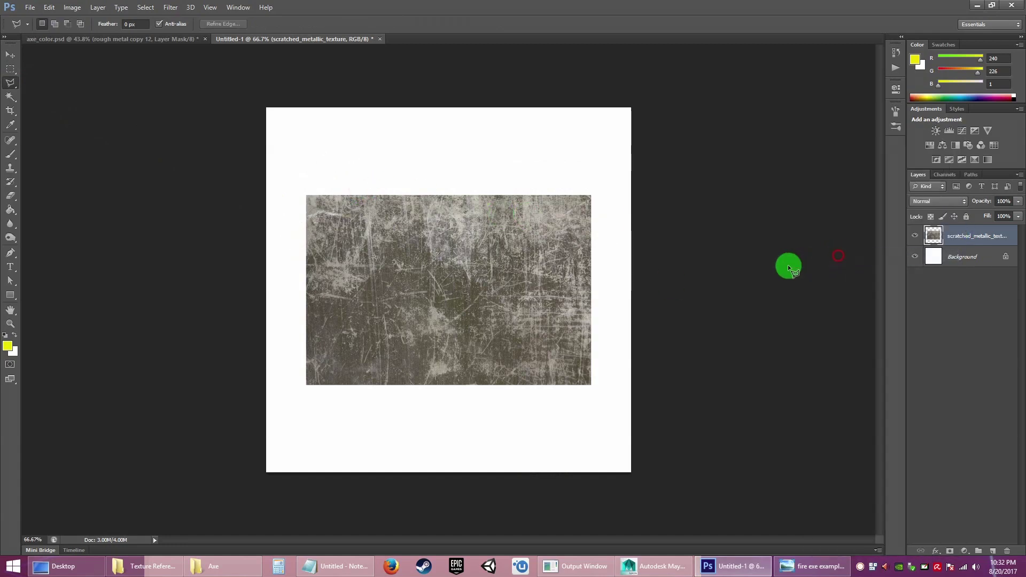
# Step: Try deleting a polygonal area from the rasterized texture's upper-left corner, and undo the deletion and selection
pyautogui.click(311, 156)
pyautogui.press('Delete')
pyautogui.click(341, 207)
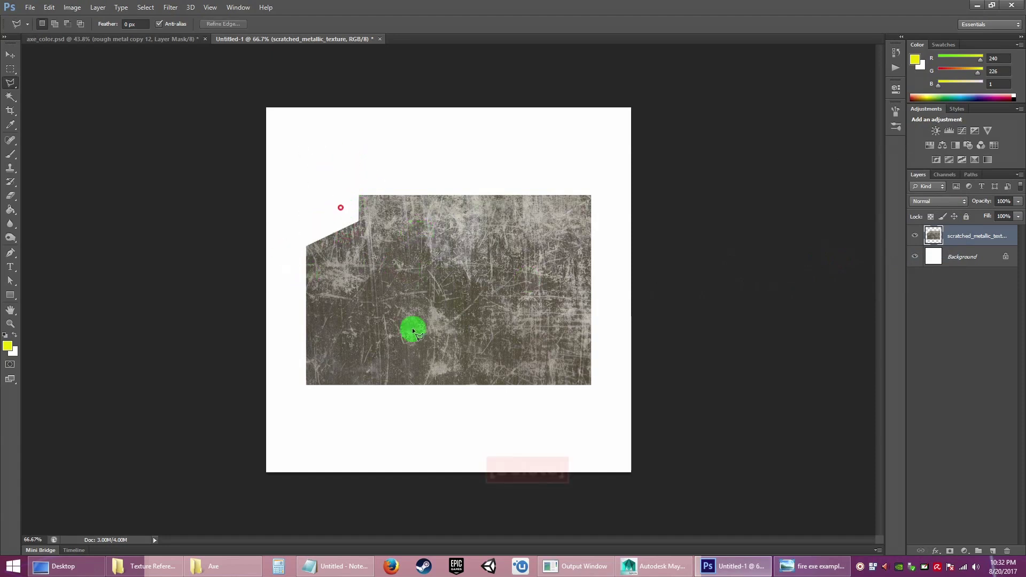
pyautogui.hotkey('ctrl', 'alt', 'z')
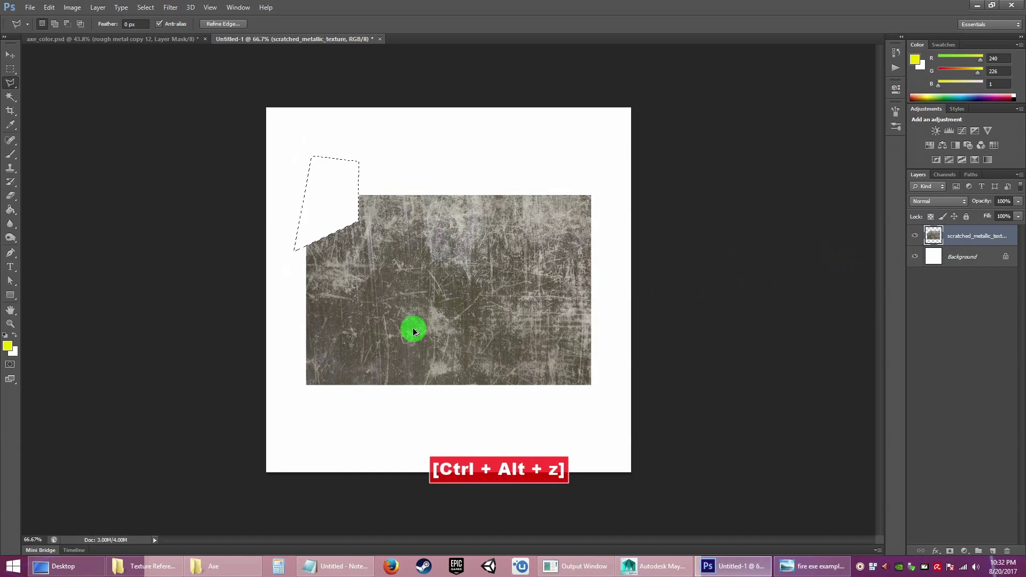
pyautogui.hotkey('ctrl', 'alt', 'z')
pyautogui.click(334, 206)
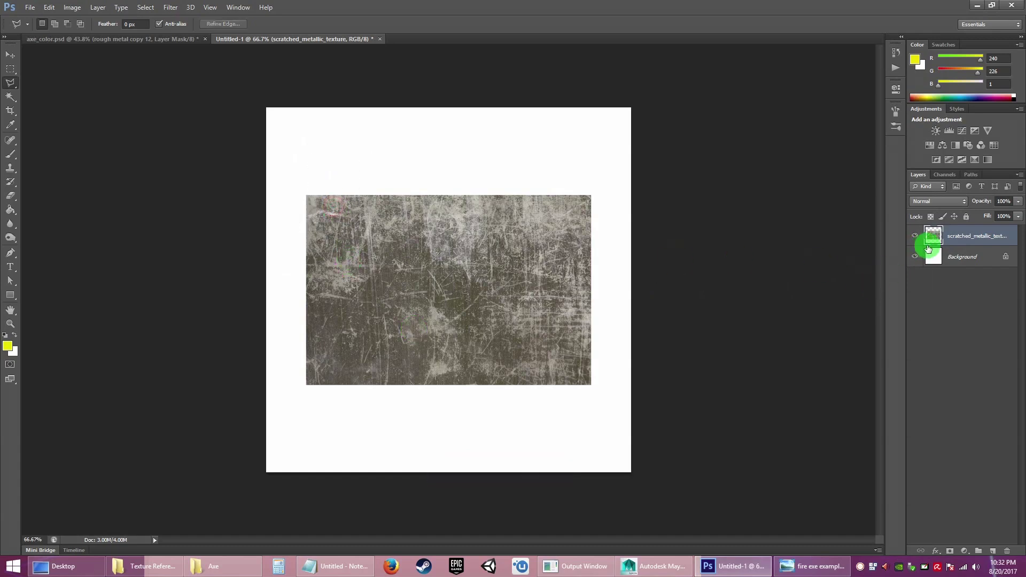
# Step: Desaturate the scratched_metallic_texture layer and invert its tones
pyautogui.rightClick(951, 239)
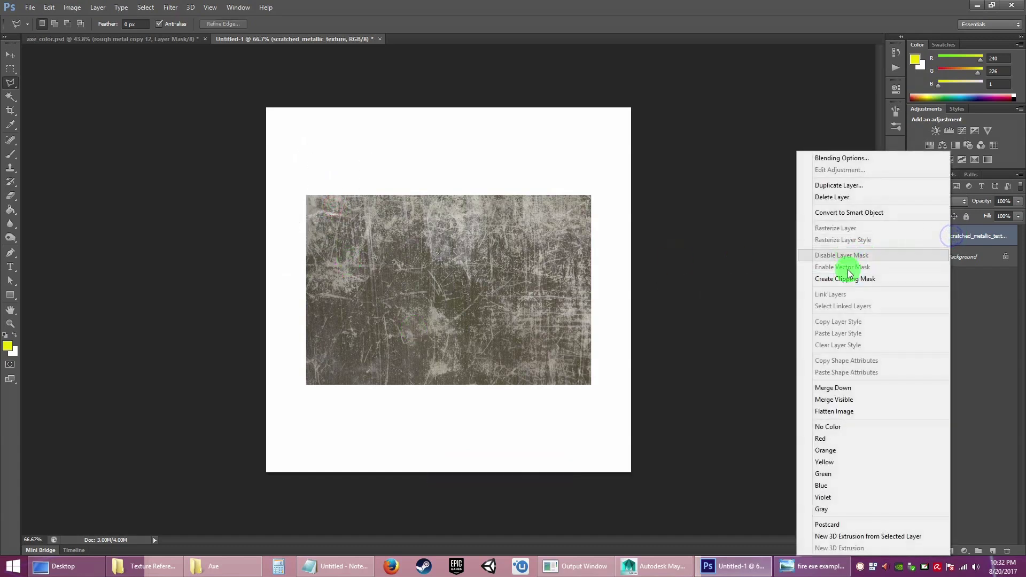
pyautogui.click(993, 330)
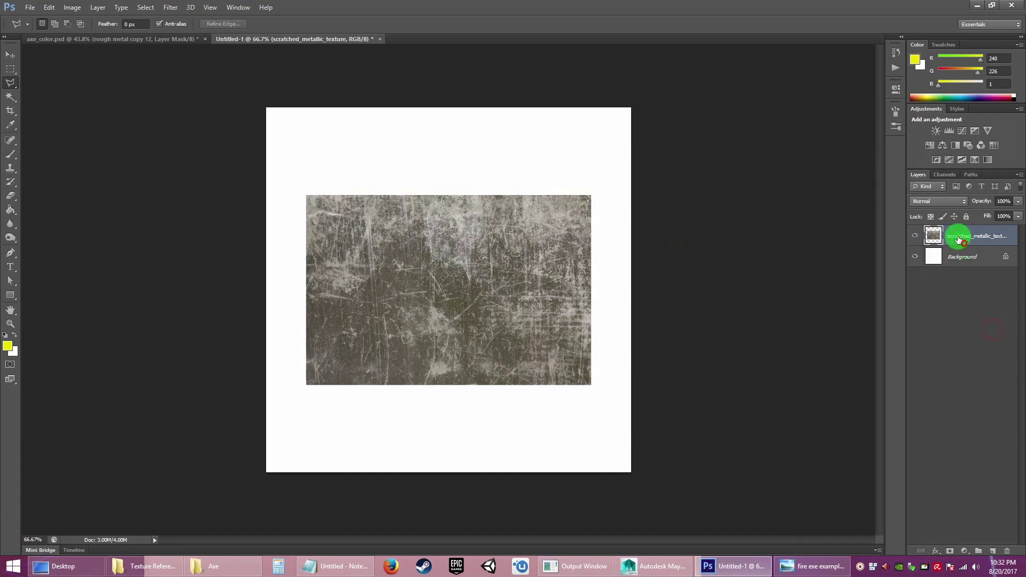
pyautogui.click(957, 236)
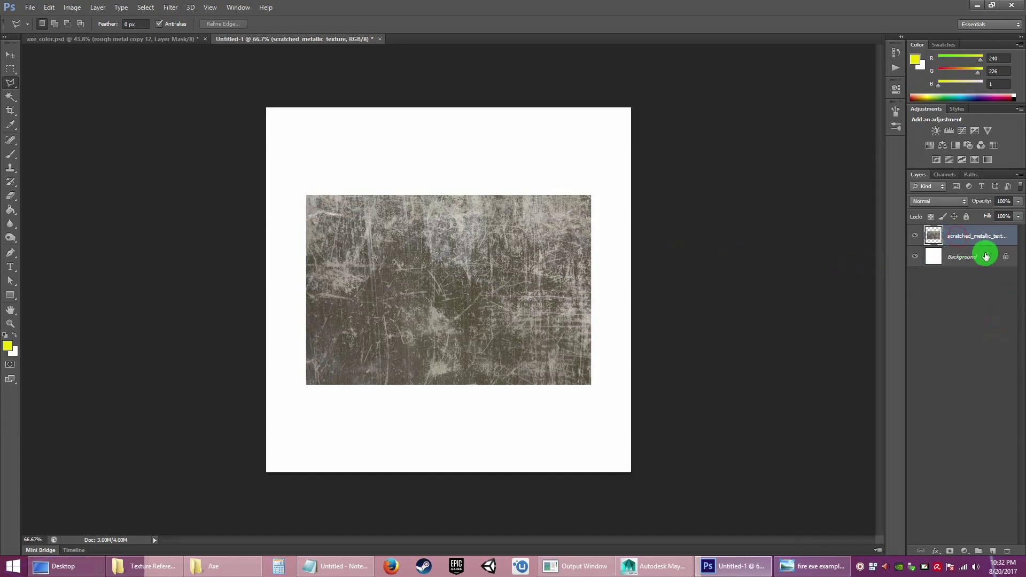
pyautogui.click(72, 7)
pyautogui.click(91, 35)
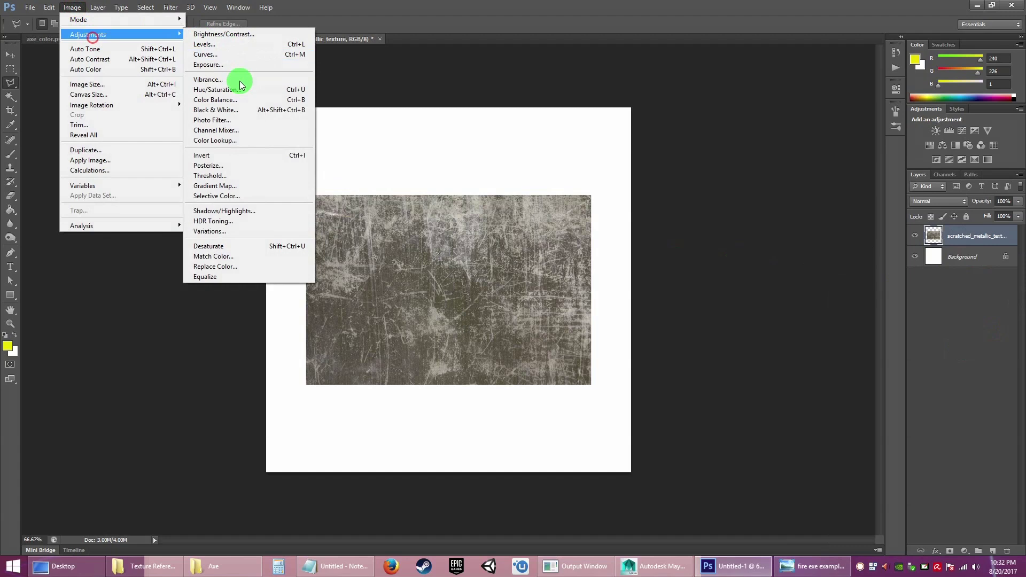
pyautogui.click(386, 86)
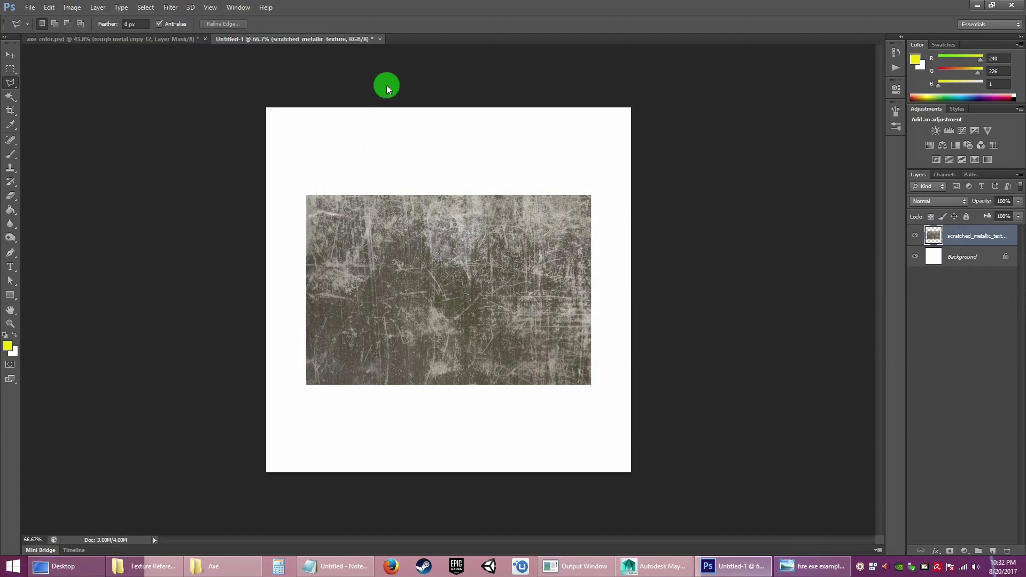
pyautogui.click(72, 8)
pyautogui.click(89, 34)
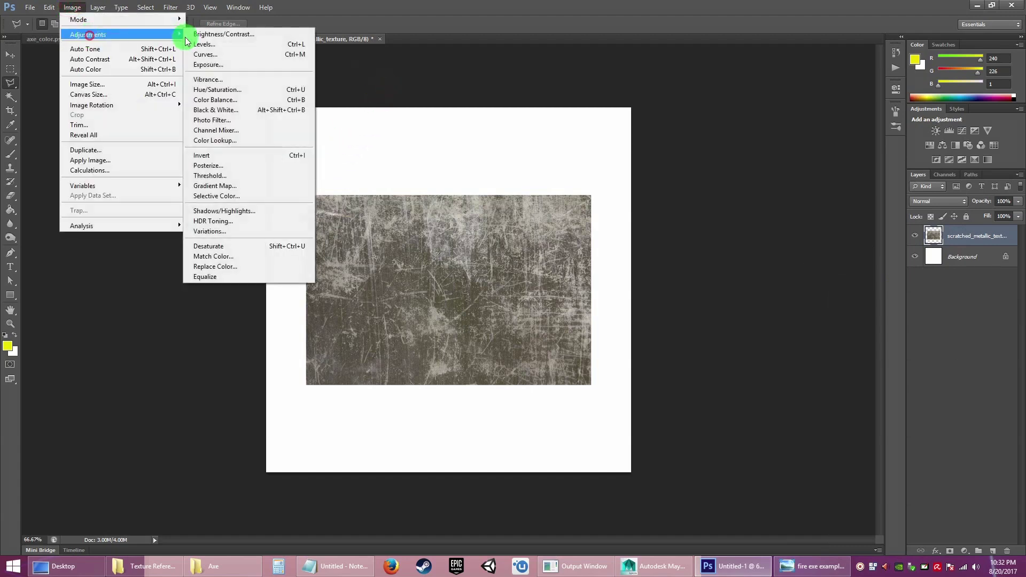
pyautogui.click(216, 246)
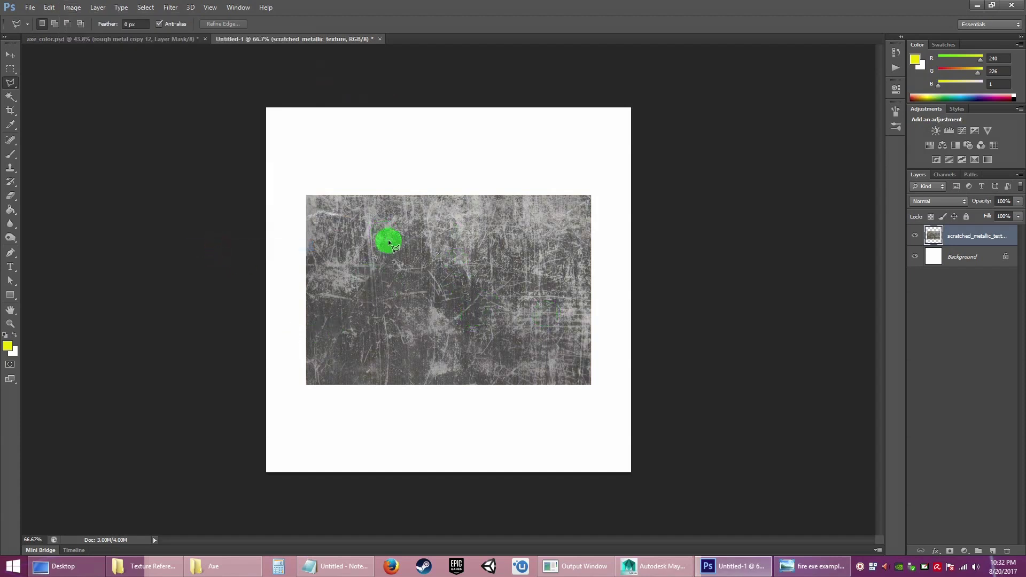
pyautogui.hotkey('ctrl', 'i')
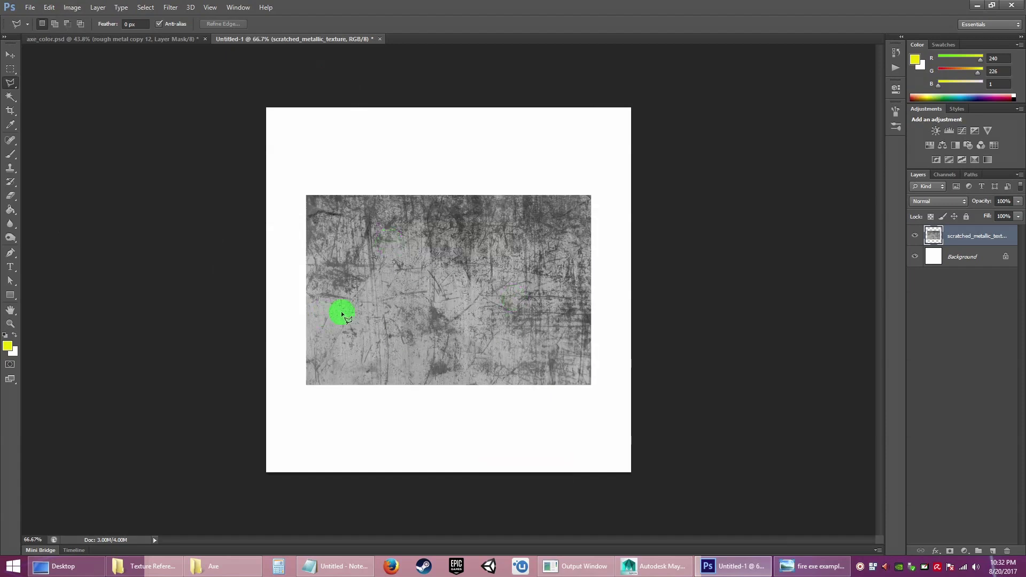
# Step: Increase the texture's contrast with an S-shaped RGB curve, using points at about input 75, output 37 and input 152, output 186
pyautogui.click(10, 324)
pyautogui.moveTo(448, 251); pyautogui.dragTo(444, 308)
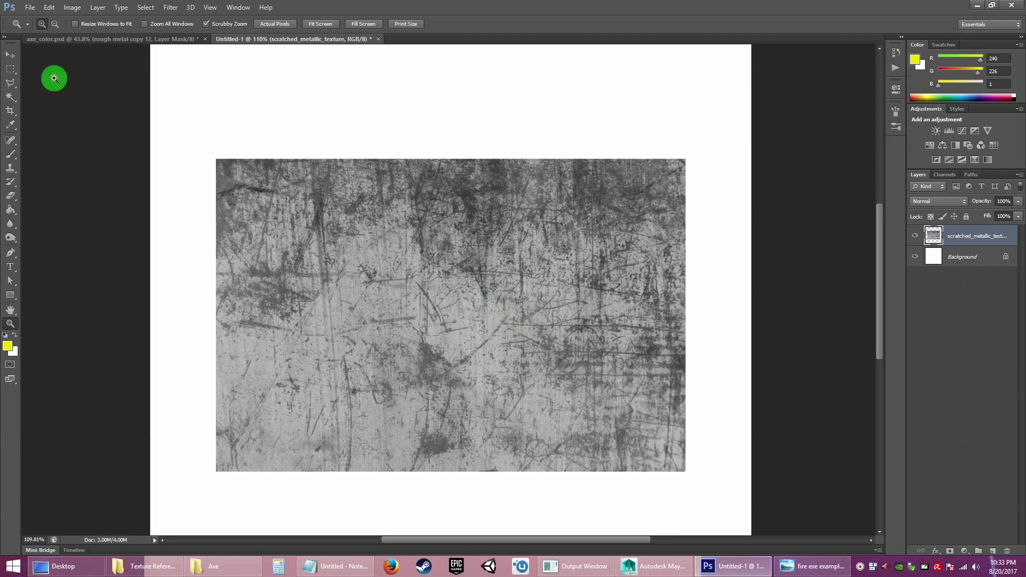
pyautogui.click(72, 8)
pyautogui.moveTo(90, 39)
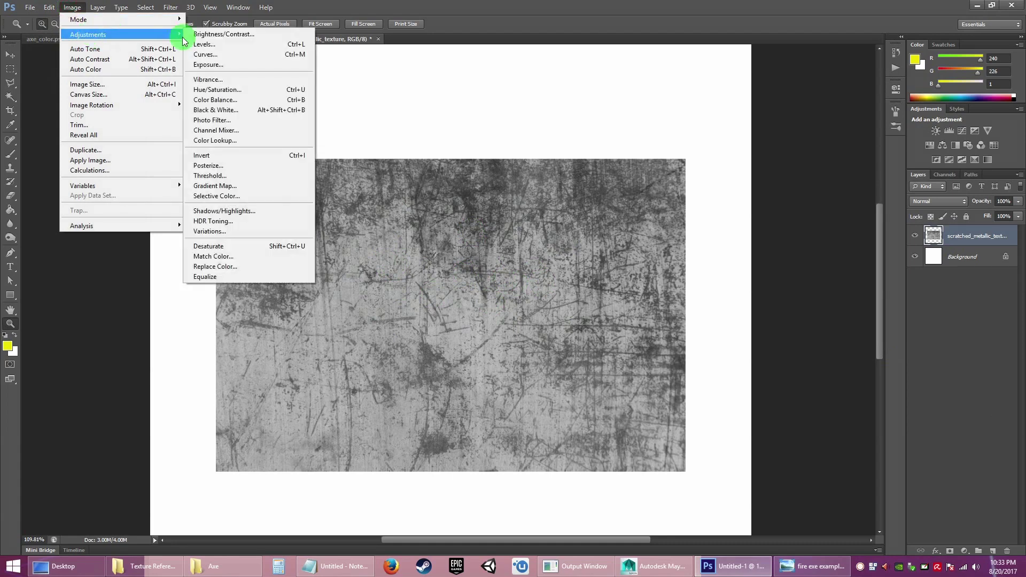
pyautogui.click(212, 54)
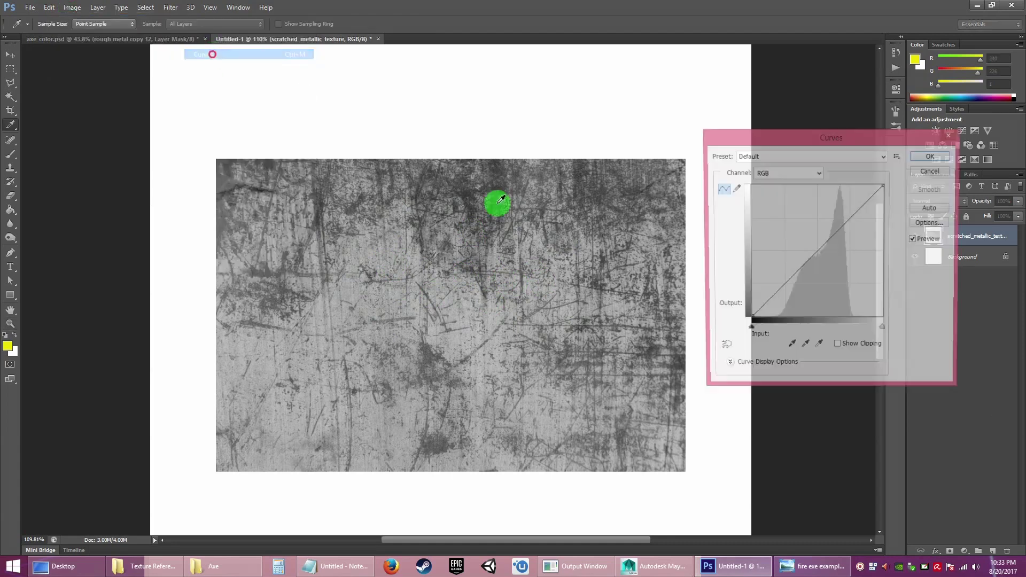
pyautogui.moveTo(779, 290); pyautogui.dragTo(790, 304)
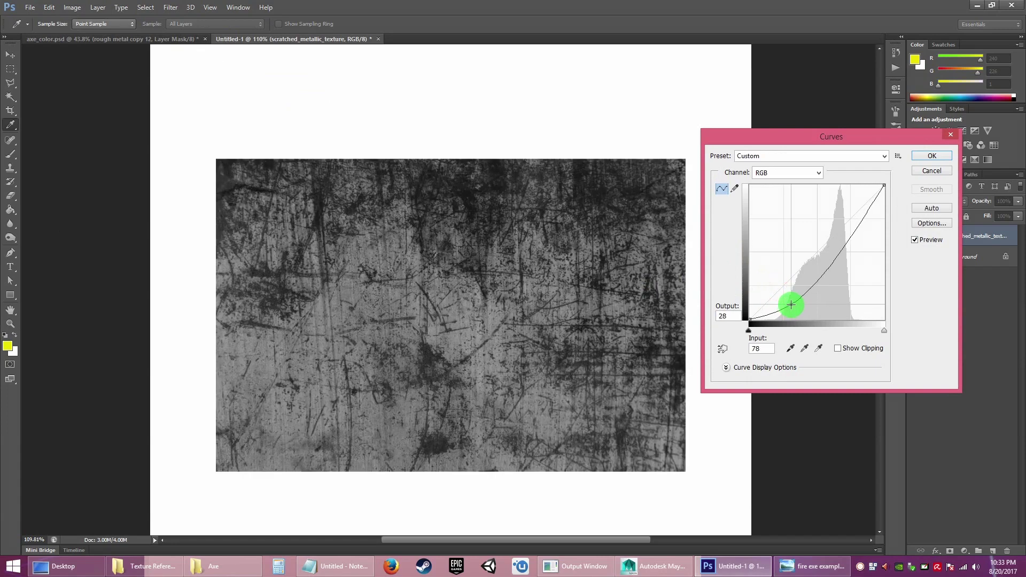
pyautogui.moveTo(852, 227); pyautogui.dragTo(831, 222)
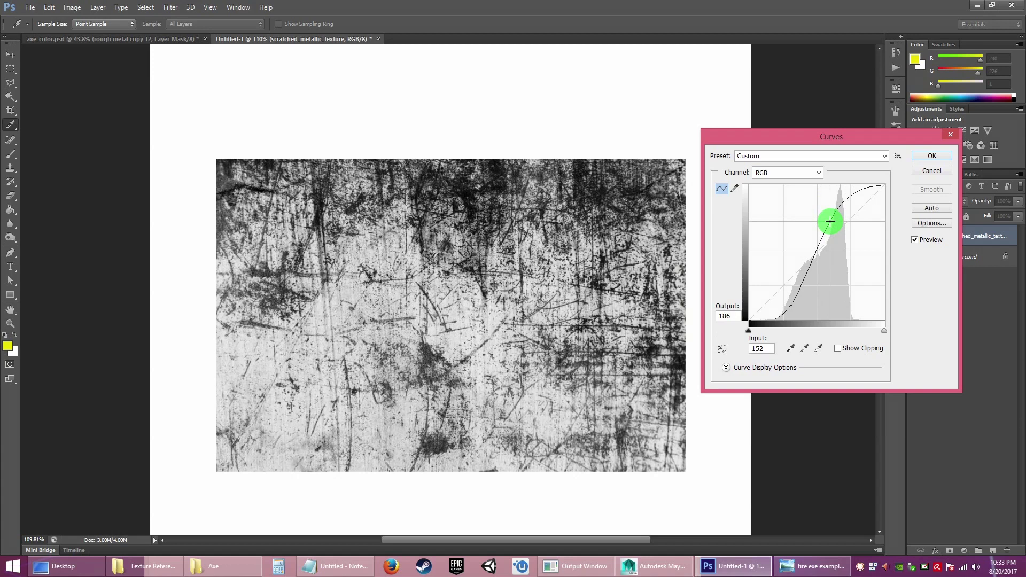
pyautogui.moveTo(831, 222); pyautogui.dragTo(831, 221)
pyautogui.moveTo(792, 300); pyautogui.dragTo(790, 300)
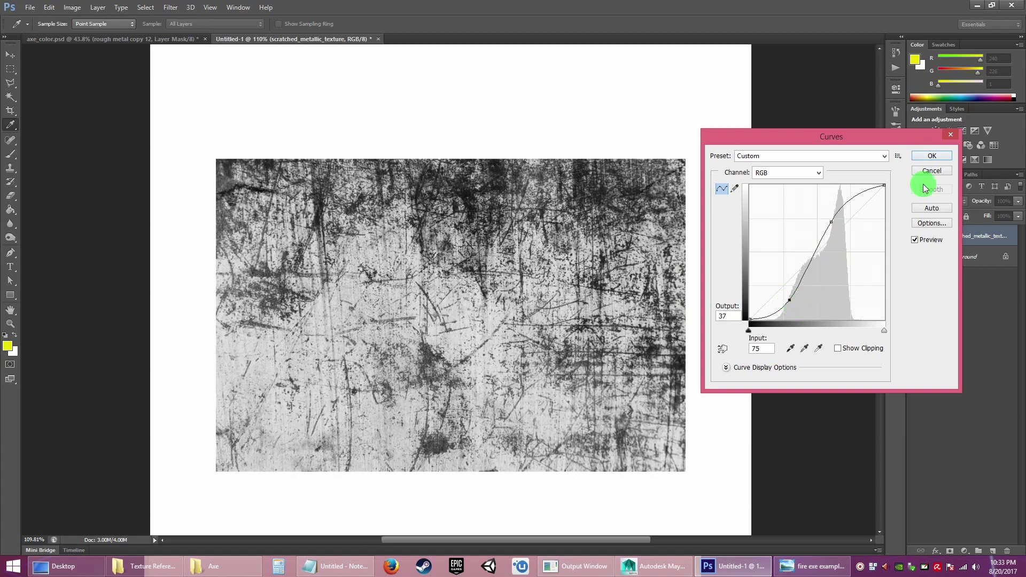
pyautogui.click(930, 155)
pyautogui.press('z')
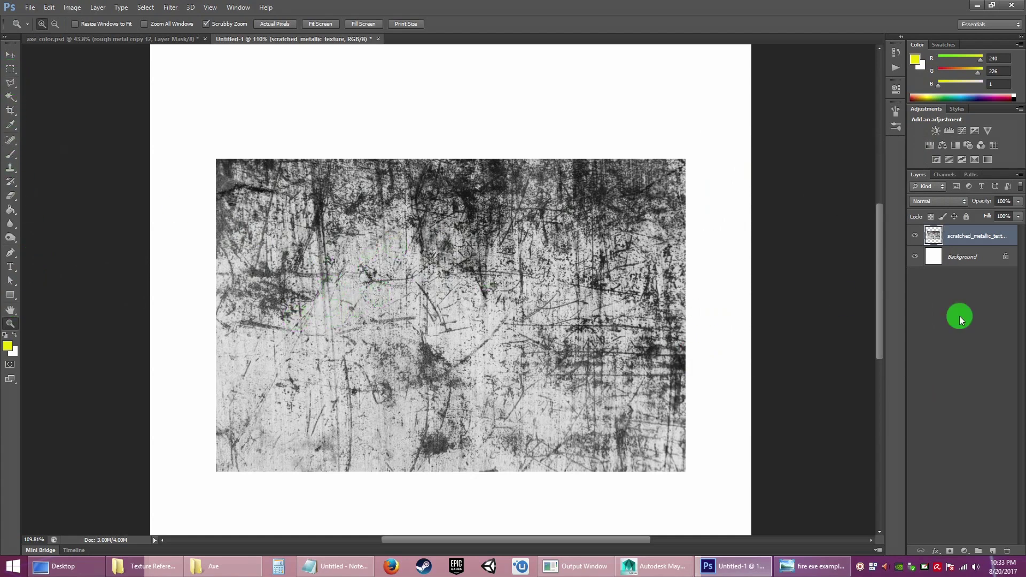
# Step: Add a layer mask to the scratched texture layer and set up a soft round brush at 250 px with 0% hardness
pyautogui.click(949, 552)
pyautogui.click(11, 153)
pyautogui.rightClick(444, 243)
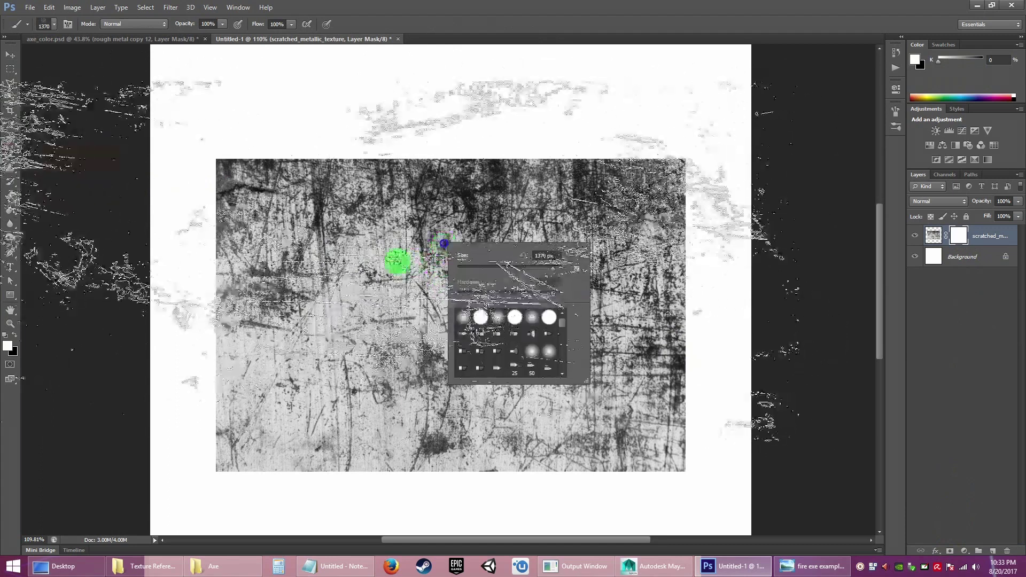
pyautogui.doubleClick(500, 321)
pyautogui.press('[')
pyautogui.press('[')
pyautogui.press('[')
pyautogui.press('[')
pyautogui.press('[')
pyautogui.press('[')
pyautogui.press('[')
pyautogui.press('[')
pyautogui.press('[')
pyautogui.press('[')
pyautogui.press('[')
pyautogui.press('[')
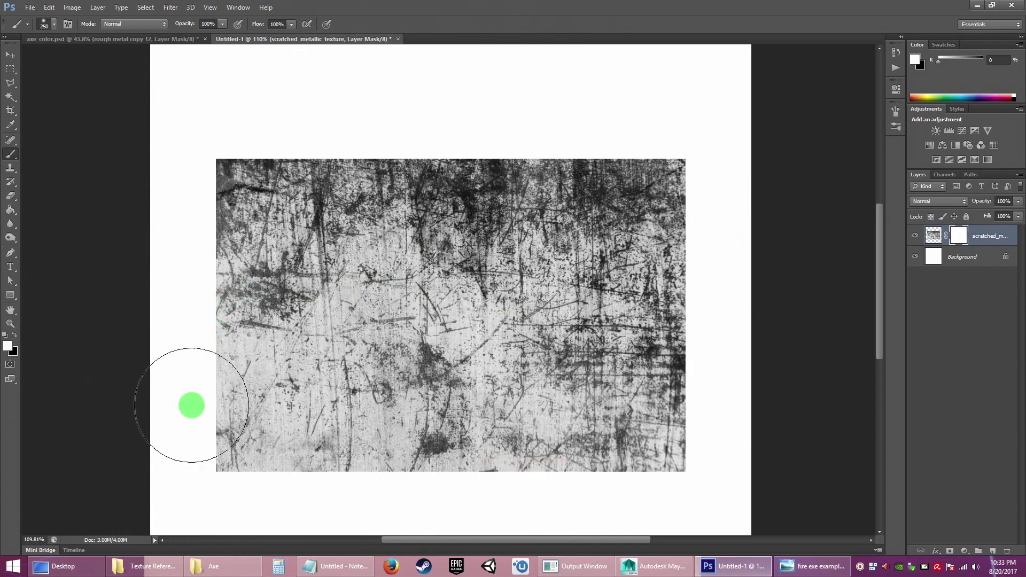
# Step: Paint black on the layer mask along the texture's lower edge and bottom corners to fade them into a curved outline
pyautogui.moveTo(209, 425); pyautogui.dragTo(336, 503)
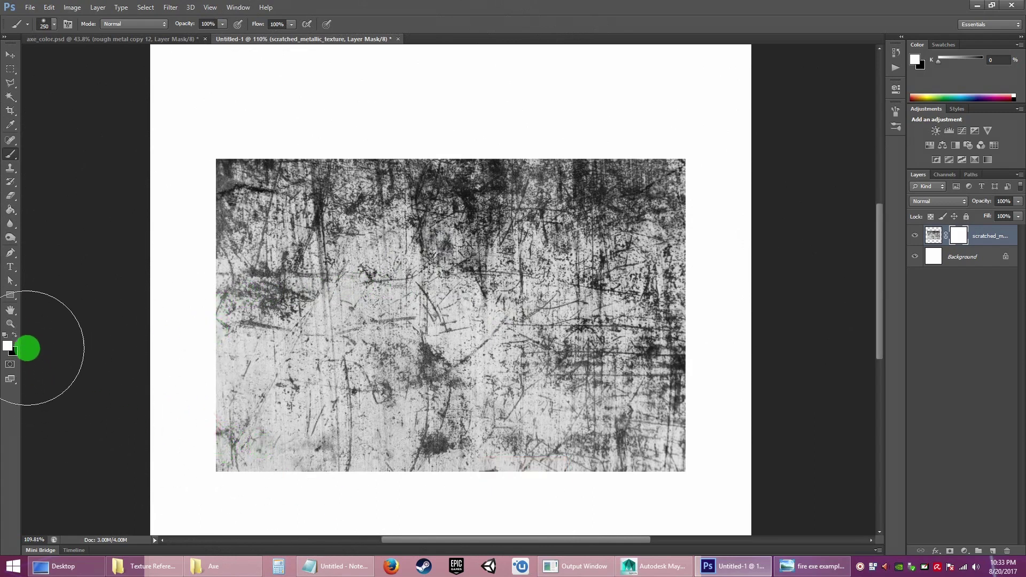
pyautogui.click(14, 335)
pyautogui.moveTo(232, 440)
pyautogui.mouseDown()
pyautogui.moveTo(328, 497)
pyautogui.moveTo(460, 497)
pyautogui.mouseUp()
pyautogui.moveTo(373, 471); pyautogui.dragTo(627, 460)
pyautogui.moveTo(413, 458)
pyautogui.mouseDown()
pyautogui.moveTo(649, 446)
pyautogui.moveTo(693, 430)
pyautogui.mouseUp()
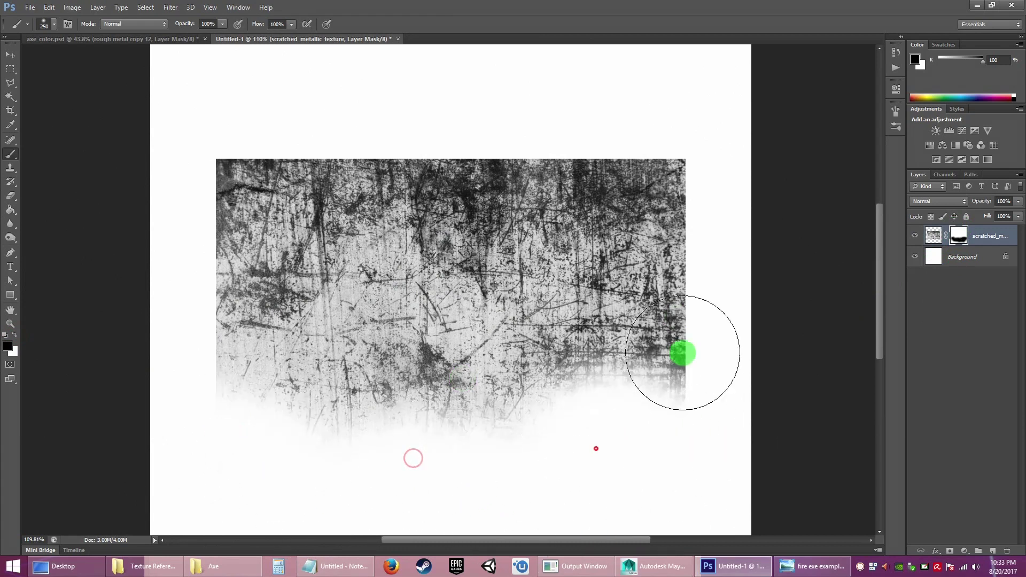
pyautogui.moveTo(684, 345); pyautogui.dragTo(393, 431)
pyautogui.moveTo(218, 387); pyautogui.dragTo(380, 479)
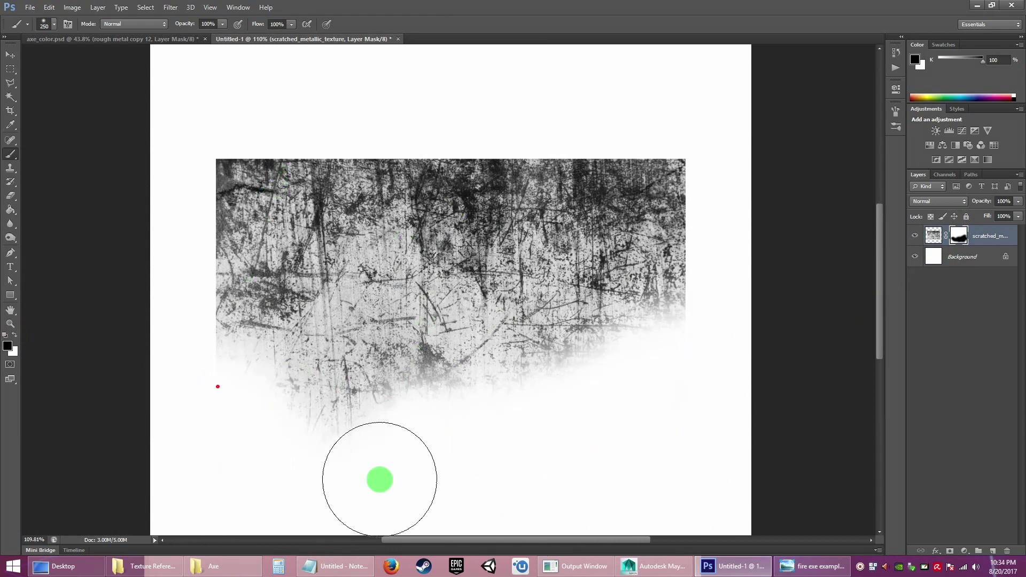
pyautogui.moveTo(191, 376); pyautogui.dragTo(547, 480)
# Step: Fade the texture's top, right and left edges and upper corners with soft black strokes on the layer mask
pyautogui.moveTo(204, 163); pyautogui.dragTo(289, 116)
pyautogui.moveTo(220, 142); pyautogui.dragTo(327, 128)
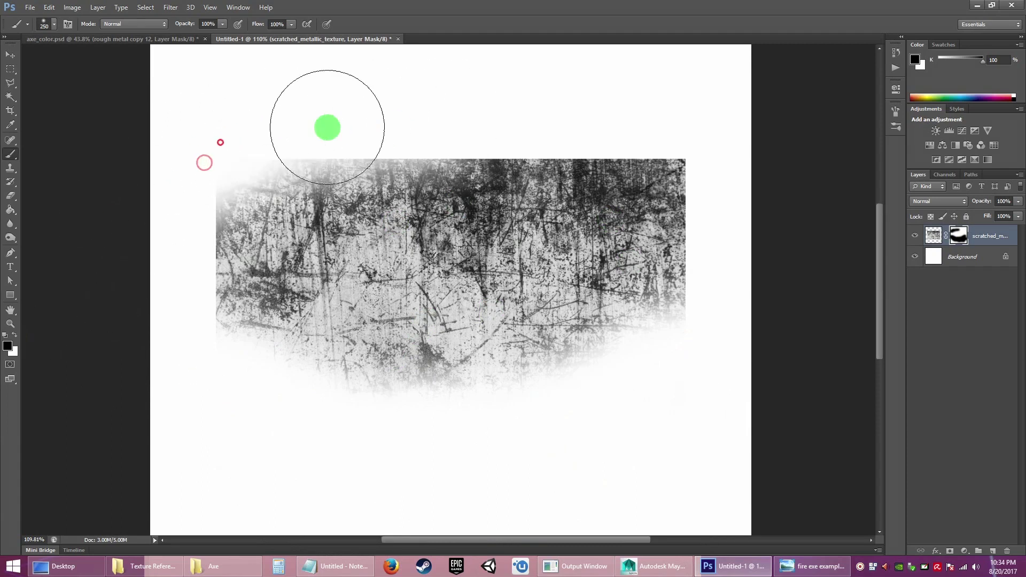
pyautogui.moveTo(250, 111); pyautogui.dragTo(390, 101)
pyautogui.moveTo(282, 106)
pyautogui.mouseDown()
pyautogui.moveTo(291, 94)
pyautogui.moveTo(417, 93)
pyautogui.mouseUp()
pyautogui.moveTo(374, 79)
pyautogui.mouseDown()
pyautogui.moveTo(359, 94)
pyautogui.moveTo(453, 109)
pyautogui.mouseUp()
pyautogui.moveTo(384, 101); pyautogui.dragTo(466, 124)
pyautogui.moveTo(431, 123); pyautogui.dragTo(591, 120)
pyautogui.moveTo(495, 96); pyautogui.dragTo(564, 120)
pyautogui.moveTo(559, 89)
pyautogui.mouseDown()
pyautogui.moveTo(652, 110)
pyautogui.moveTo(673, 109)
pyautogui.mouseUp()
pyautogui.moveTo(635, 101); pyautogui.dragTo(706, 124)
pyautogui.moveTo(723, 151); pyautogui.dragTo(710, 240)
pyautogui.moveTo(736, 223)
pyautogui.mouseDown()
pyautogui.moveTo(698, 174)
pyautogui.moveTo(731, 185)
pyautogui.mouseUp()
pyautogui.moveTo(738, 162)
pyautogui.mouseDown()
pyautogui.moveTo(728, 193)
pyautogui.moveTo(722, 181)
pyautogui.mouseUp()
pyautogui.moveTo(659, 72); pyautogui.dragTo(681, 155)
pyautogui.moveTo(675, 107)
pyautogui.mouseDown()
pyautogui.moveTo(659, 85)
pyautogui.moveTo(674, 126)
pyautogui.moveTo(634, 99)
pyautogui.moveTo(455, 54)
pyautogui.moveTo(544, 111)
pyautogui.moveTo(262, 98)
pyautogui.moveTo(191, 164)
pyautogui.moveTo(117, 184)
pyautogui.moveTo(139, 316)
pyautogui.moveTo(195, 328)
pyautogui.moveTo(154, 182)
pyautogui.moveTo(213, 320)
pyautogui.moveTo(197, 366)
pyautogui.moveTo(290, 460)
pyautogui.moveTo(223, 393)
pyautogui.moveTo(377, 456)
pyautogui.moveTo(485, 532)
pyautogui.moveTo(666, 551)
pyautogui.moveTo(678, 481)
pyautogui.moveTo(569, 441)
pyautogui.moveTo(601, 409)
pyautogui.moveTo(379, 463)
pyautogui.moveTo(312, 464)
pyautogui.moveTo(22, 232)
pyautogui.moveTo(110, 297)
pyautogui.moveTo(245, 221)
pyautogui.mouseUp()
# Step: Choose the 59 px spatter brush tip and enlarge it to 100 px
pyautogui.rightClick(346, 155)
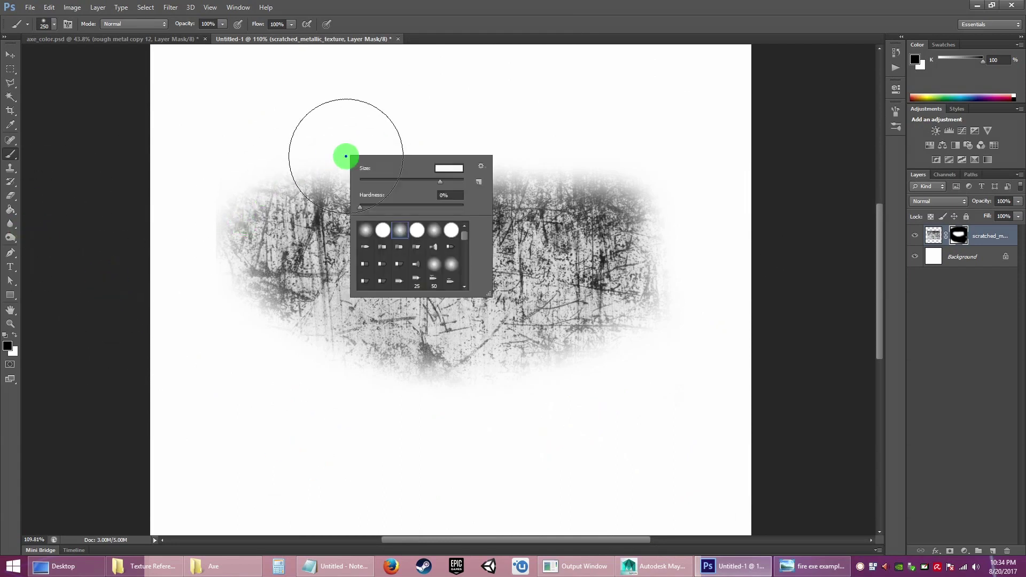
pyautogui.moveTo(465, 235); pyautogui.dragTo(466, 252)
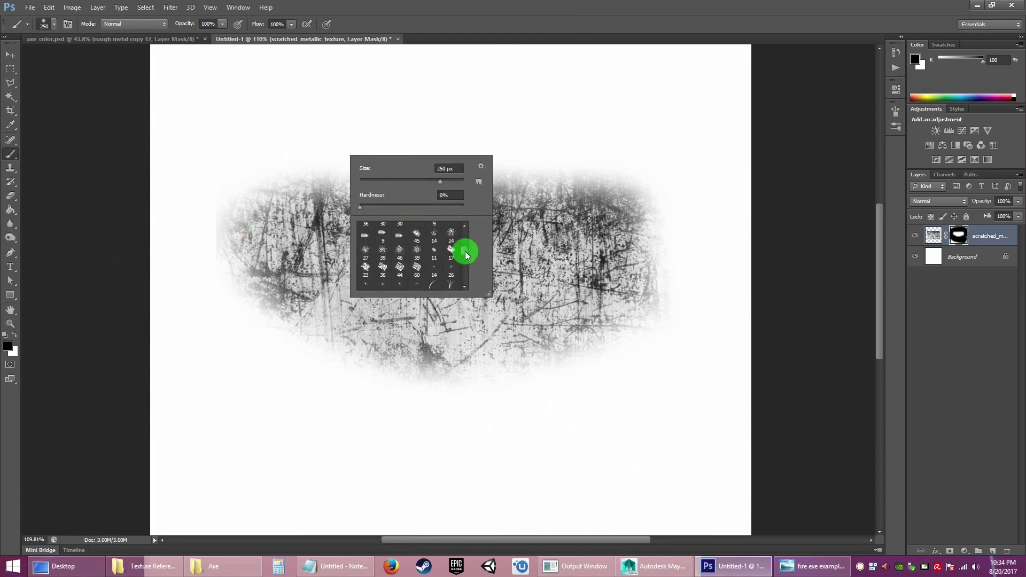
pyautogui.click(420, 252)
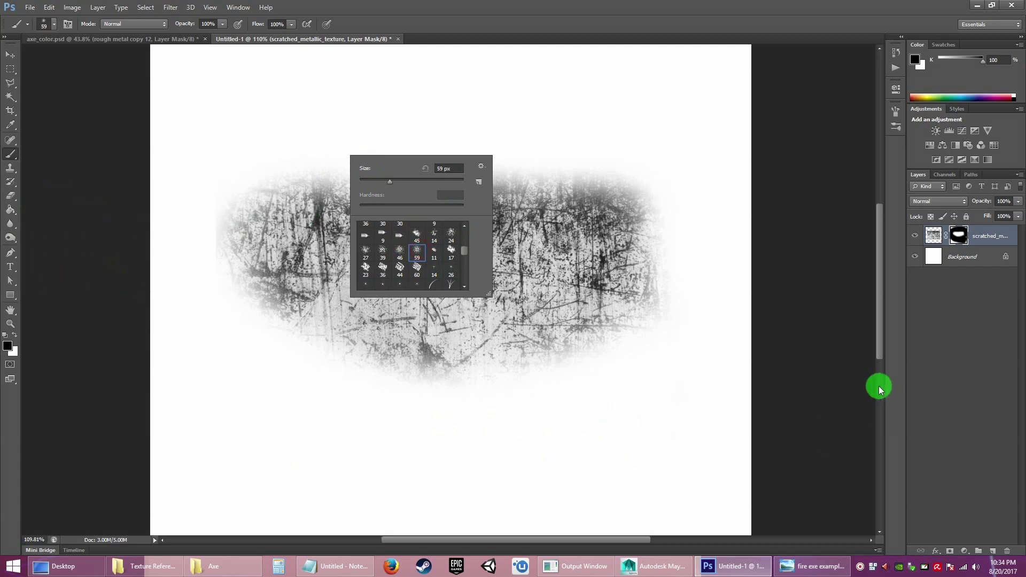
pyautogui.click(826, 377)
pyautogui.press(']')
pyautogui.press(']')
pyautogui.press(']')
pyautogui.press(']')
pyautogui.press(']')
pyautogui.press(']')
pyautogui.press(']')
pyautogui.press(']')
pyautogui.press(']')
pyautogui.press(']')
pyautogui.press(']')
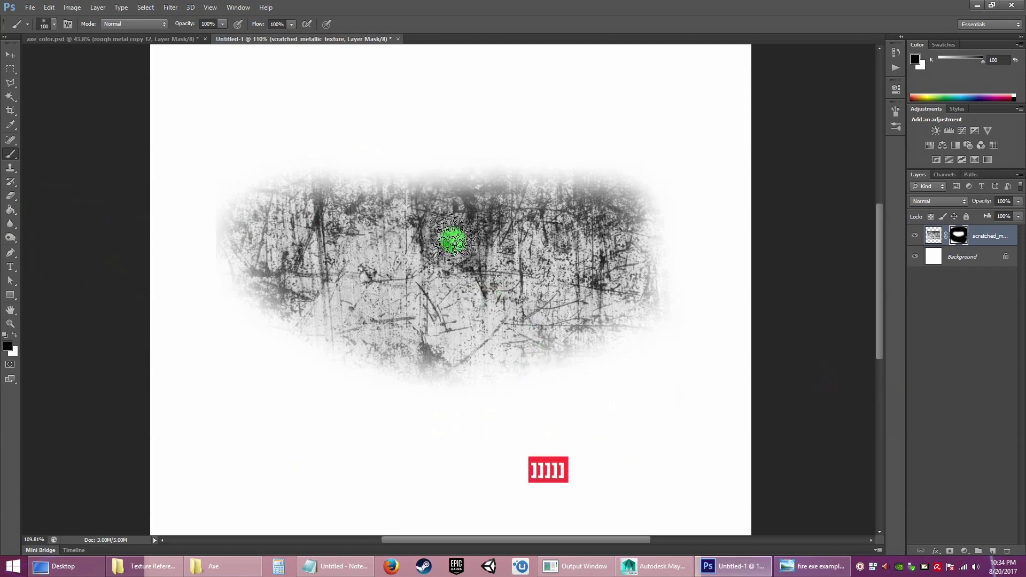
# Step: Enlarge the spatter brush to 175 px and undo the latest mask strokes along the texture's top edge
pyautogui.press('[')
pyautogui.press('[')
pyautogui.press('[')
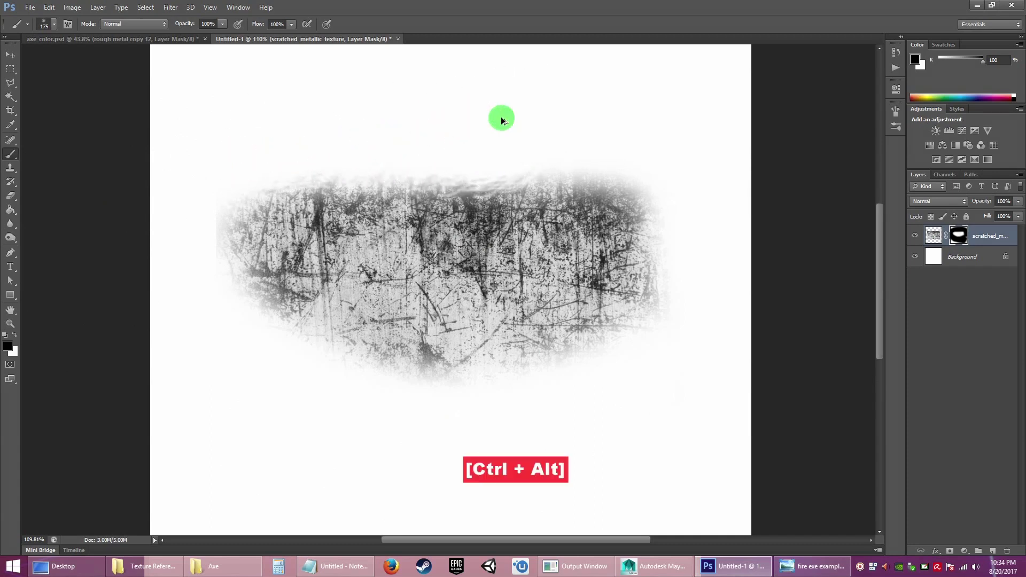
pyautogui.hotkey('ctrl', 'alt', 'z')
pyautogui.hotkey('ctrl', 'alt', 'z')
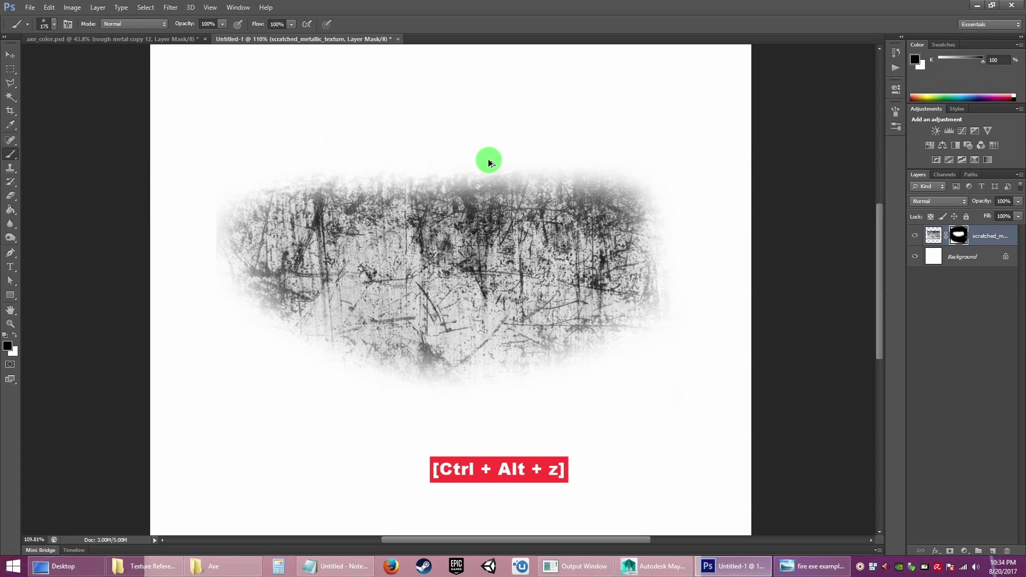
# Step: Roughen the texture's top, right and lower-right edges with black spatter dabs on the layer mask
pyautogui.click(479, 157)
pyautogui.click(557, 135)
pyautogui.click(576, 128)
pyautogui.click(628, 155)
pyautogui.click(644, 157)
pyautogui.click(668, 175)
pyautogui.click(692, 225)
pyautogui.click(712, 307)
pyautogui.click(693, 320)
pyautogui.click(686, 328)
pyautogui.click(684, 343)
pyautogui.click(682, 345)
pyautogui.click(666, 360)
pyautogui.click(616, 364)
pyautogui.click(591, 376)
pyautogui.click(571, 355)
pyautogui.click(672, 343)
pyautogui.click(668, 314)
pyautogui.click(636, 341)
pyautogui.click(546, 390)
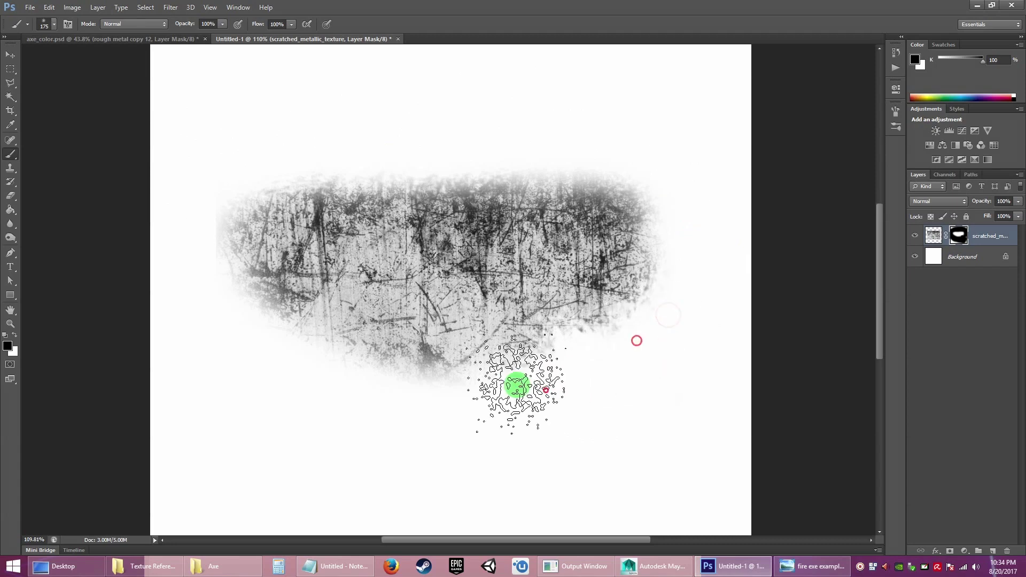
# Step: Break up the texture's bottom, lower-left and left edges with black spatter dabs on the layer mask
pyautogui.click(515, 384)
pyautogui.click(449, 389)
pyautogui.click(413, 417)
pyautogui.click(390, 378)
pyautogui.click(388, 392)
pyautogui.click(408, 390)
pyautogui.click(312, 373)
pyautogui.click(287, 350)
pyautogui.click(212, 336)
pyautogui.click(192, 300)
pyautogui.click(198, 282)
pyautogui.click(177, 251)
pyautogui.click(175, 222)
pyautogui.click(181, 234)
pyautogui.click(169, 301)
pyautogui.click(222, 380)
pyautogui.click(344, 445)
pyautogui.click(414, 460)
# Step: Apply Levels to the scratched texture image itself, with midtones at 0.67 and the white input at 192
pyautogui.click(7, 55)
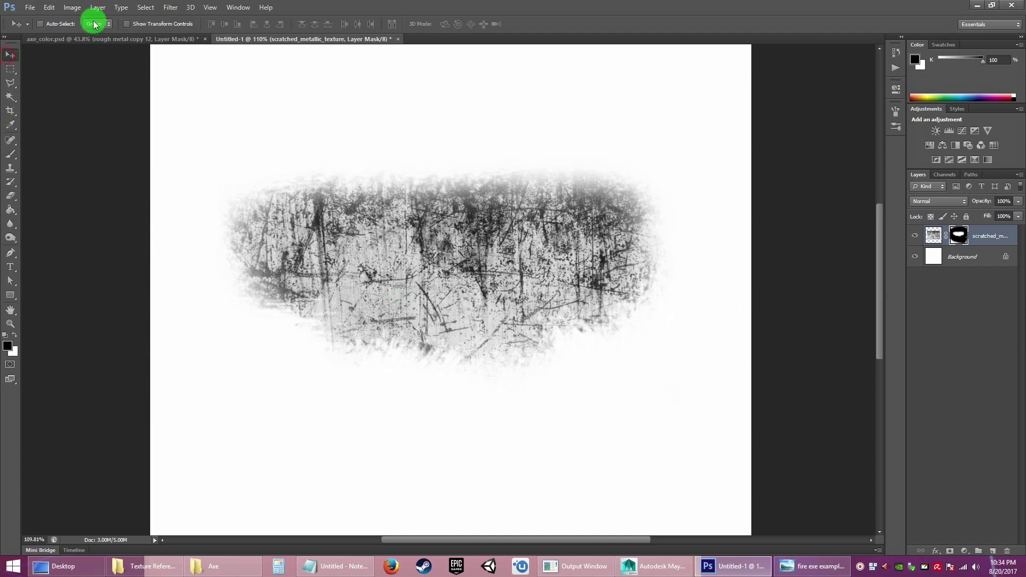
pyautogui.click(936, 239)
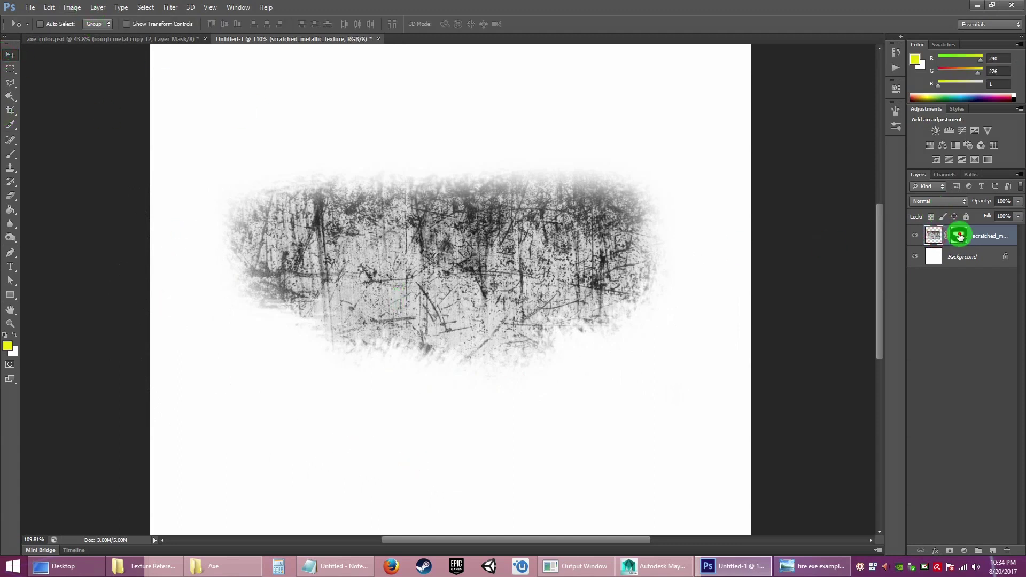
pyautogui.click(71, 7)
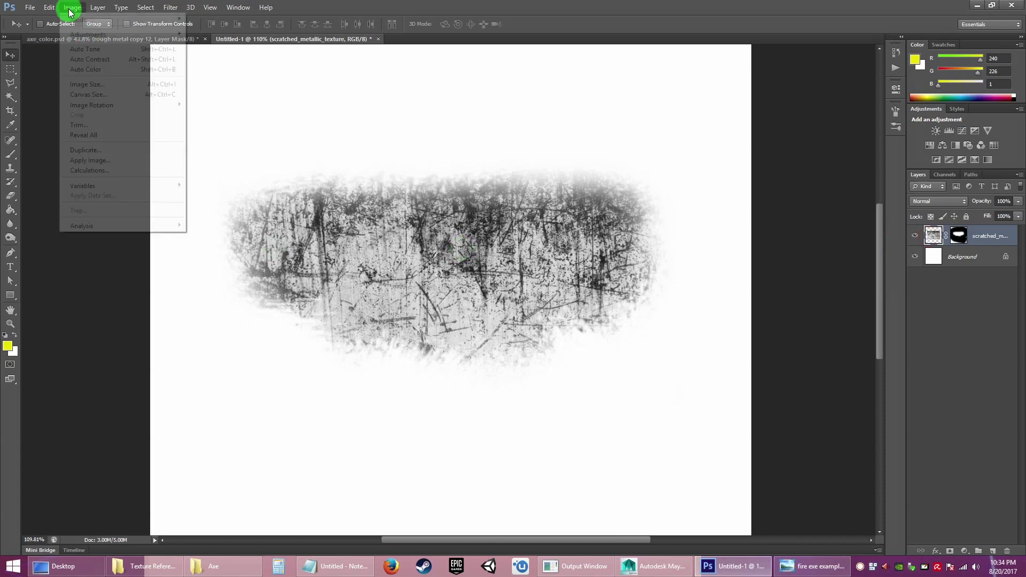
pyautogui.moveTo(89, 35)
pyautogui.click(207, 44)
pyautogui.moveTo(676, 238); pyautogui.dragTo(711, 241)
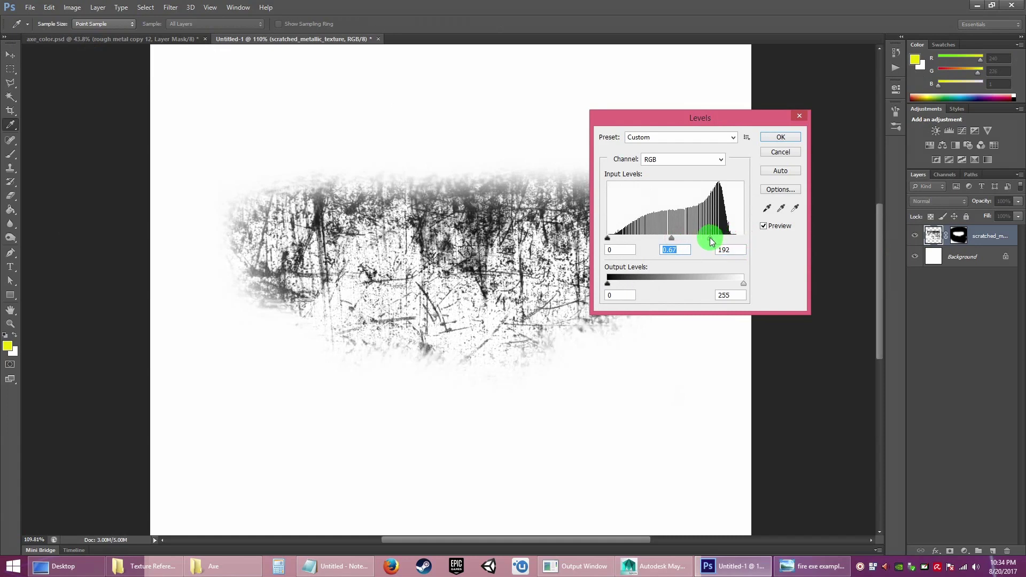
pyautogui.click(780, 137)
pyautogui.press('v')
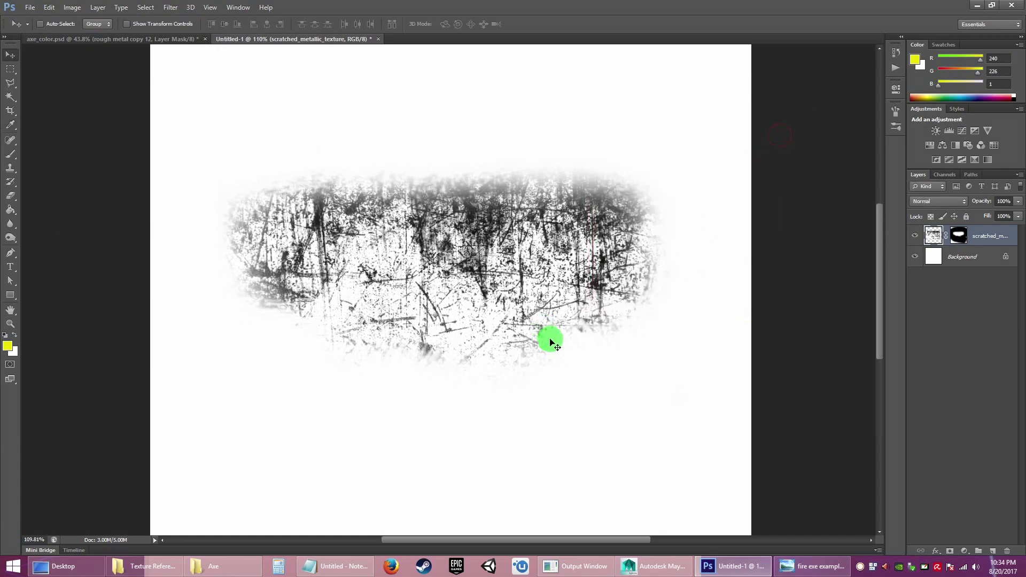
# Step: Return to the layer mask and trim the texture's bottom and lower-right edges with black 175 px spatter dabs
pyautogui.click(12, 157)
pyautogui.click(959, 235)
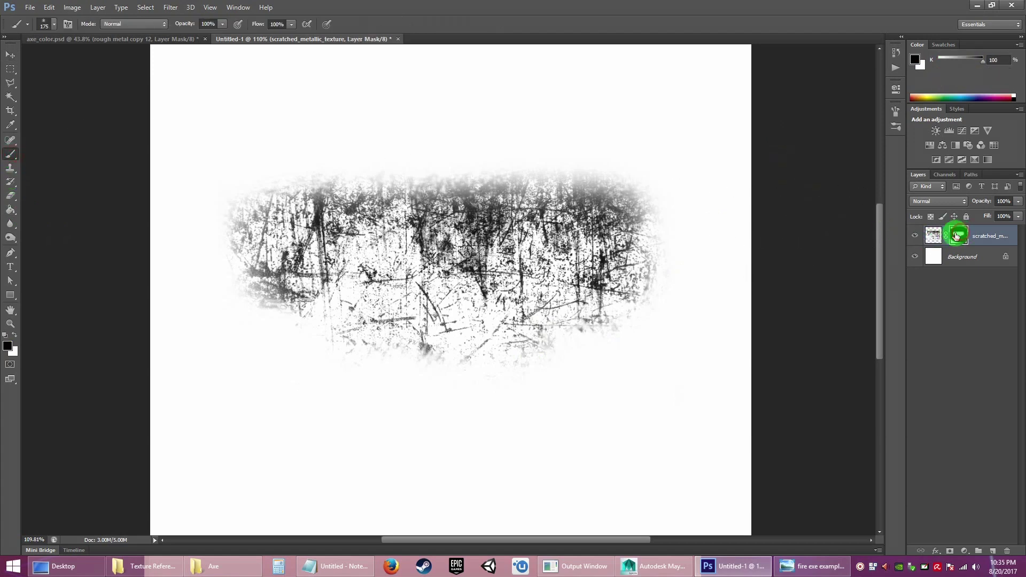
pyautogui.click(435, 357)
pyautogui.click(394, 381)
pyautogui.click(359, 370)
pyautogui.click(334, 363)
pyautogui.click(364, 348)
pyautogui.click(366, 377)
pyautogui.click(393, 396)
pyautogui.click(423, 393)
pyautogui.click(485, 384)
pyautogui.click(479, 372)
pyautogui.click(505, 411)
pyautogui.click(554, 397)
pyautogui.click(624, 389)
pyautogui.click(649, 346)
pyautogui.click(680, 309)
pyautogui.click(671, 295)
pyautogui.click(680, 298)
# Step: Continue black spatter dabs on the mask around the texture's top and left edges and along its bottom
pyautogui.click(659, 144)
pyautogui.click(618, 132)
pyautogui.click(607, 138)
pyautogui.click(600, 144)
pyautogui.click(525, 129)
pyautogui.click(480, 129)
pyautogui.click(428, 138)
pyautogui.click(232, 157)
pyautogui.click(193, 168)
pyautogui.click(211, 285)
pyautogui.click(208, 330)
pyautogui.click(287, 362)
pyautogui.click(341, 378)
pyautogui.click(415, 394)
pyautogui.click(448, 433)
pyautogui.click(480, 353)
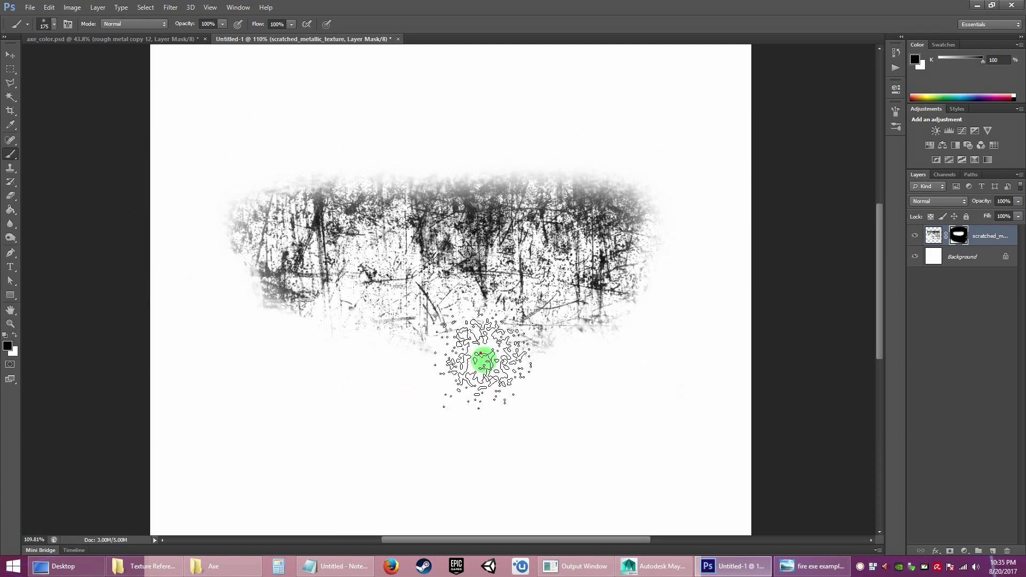
pyautogui.click(10, 69)
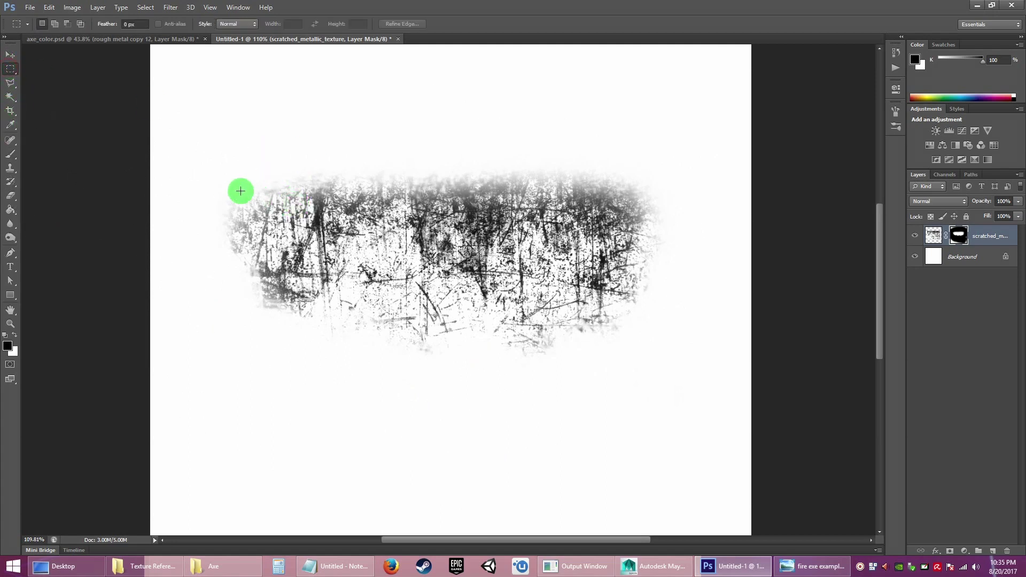
pyautogui.moveTo(210, 104); pyautogui.dragTo(702, 429)
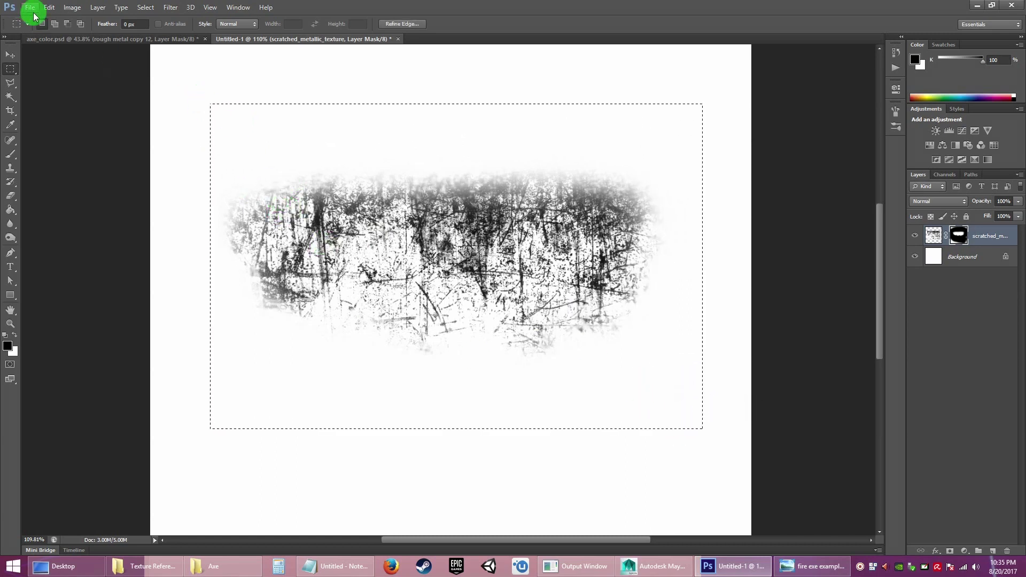
pyautogui.click(49, 7)
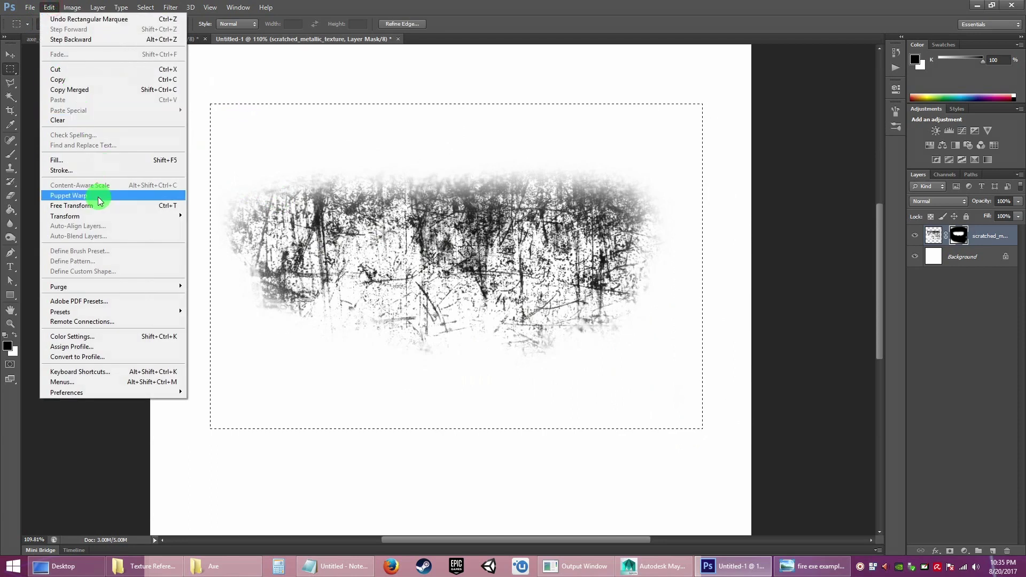
pyautogui.click(57, 8)
pyautogui.moveTo(49, 8)
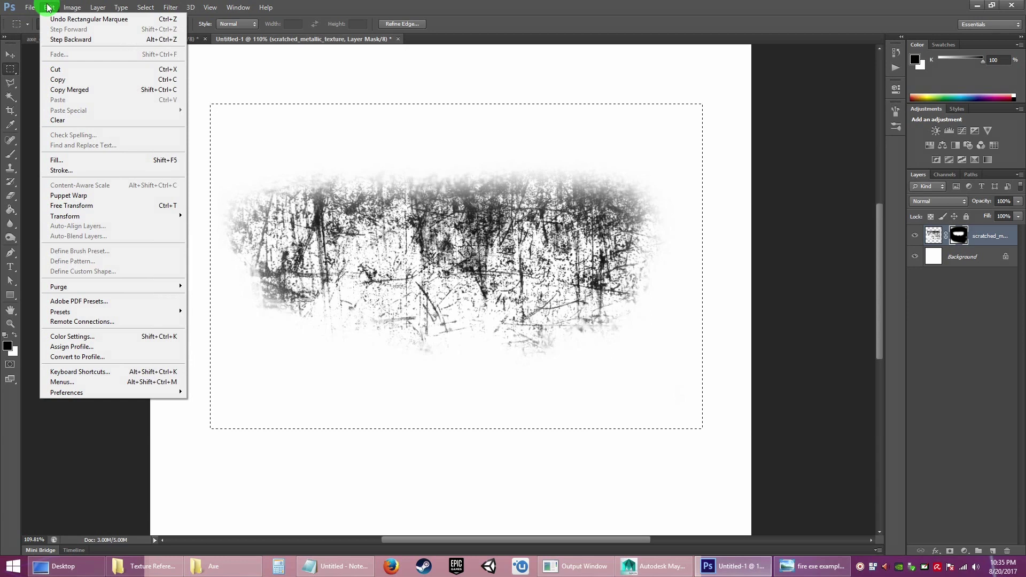
pyautogui.click(939, 377)
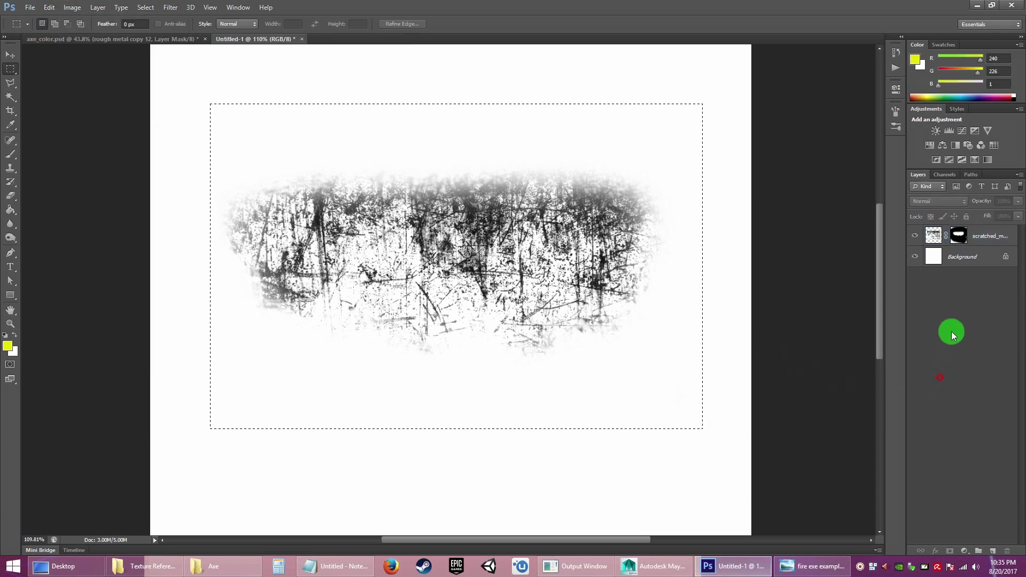
pyautogui.click(959, 237)
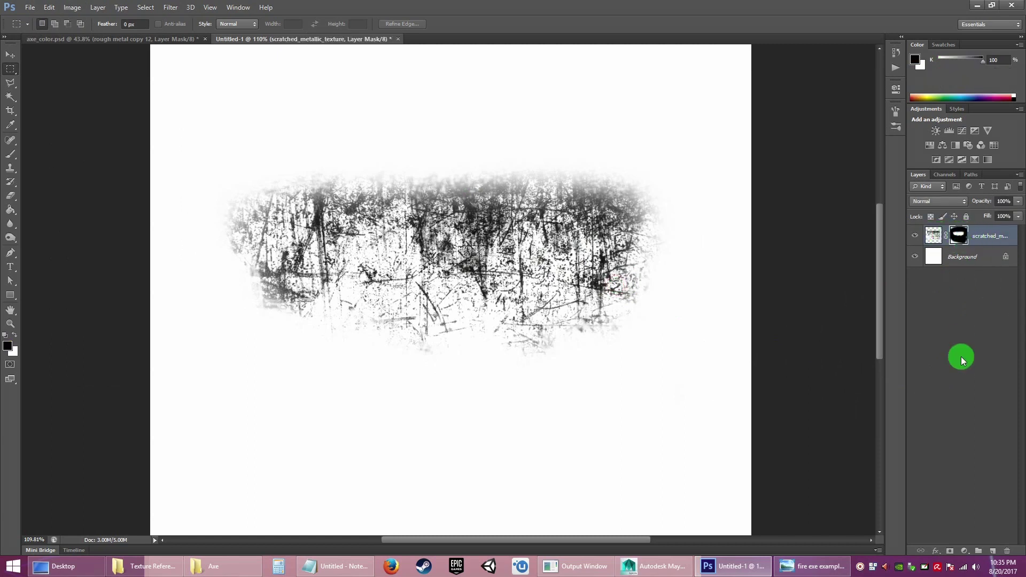
pyautogui.rightClick(961, 236)
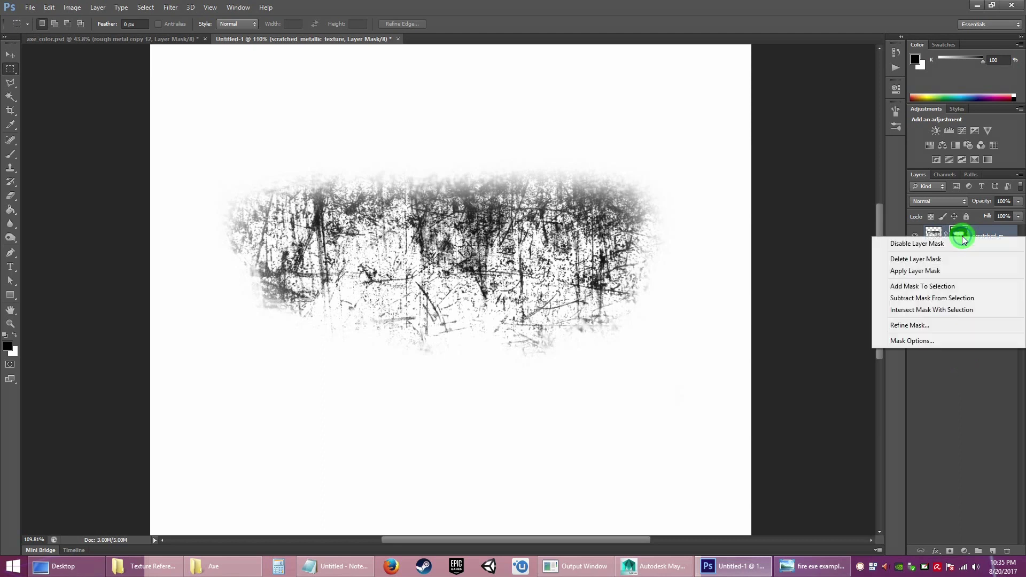
pyautogui.click(968, 398)
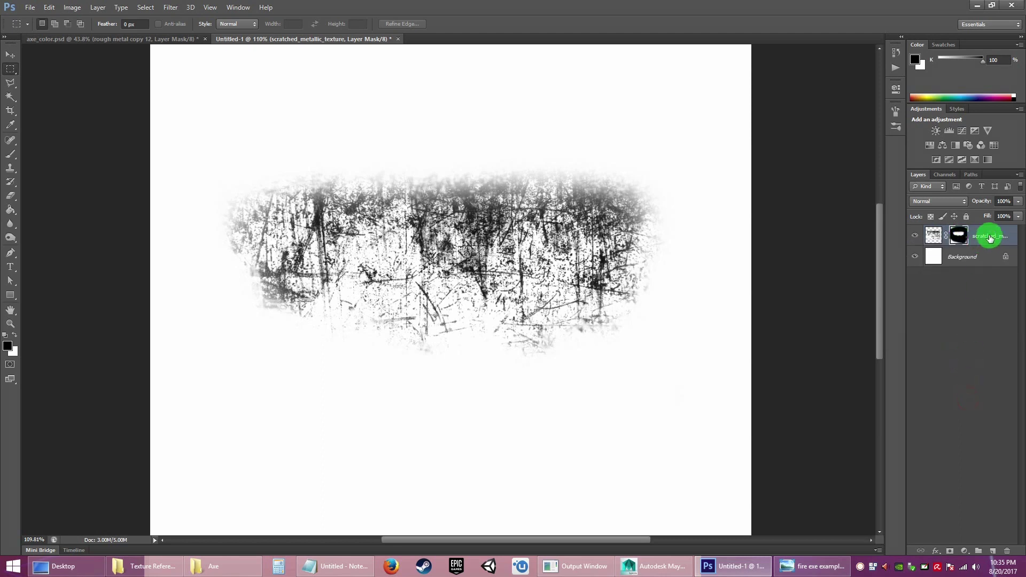
# Step: Merge the masked texture layer down into the Background and marquee-select an area about 11.1 × 7.2 in around the scratches
pyautogui.rightClick(990, 238)
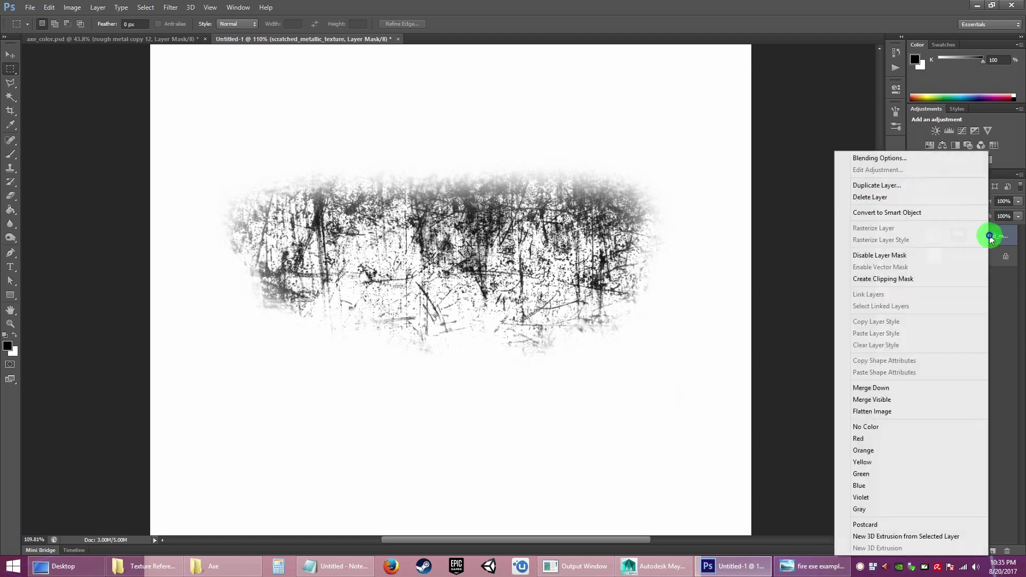
pyautogui.click(889, 389)
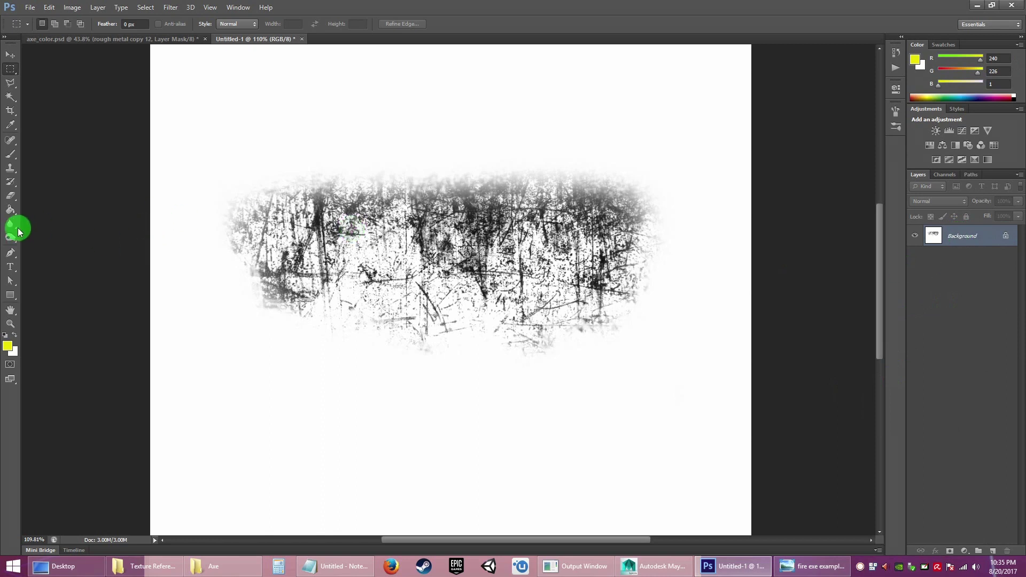
pyautogui.moveTo(217, 120); pyautogui.dragTo(686, 426)
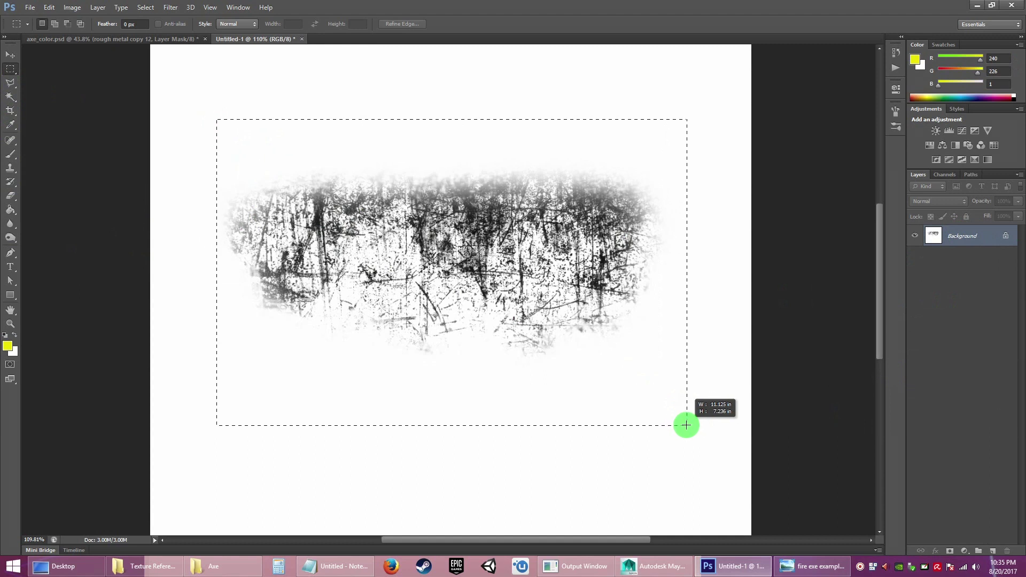
# Step: Define the selected scratches as a brush preset named "Scratch brush custom" and clear the selection
pyautogui.click(49, 6)
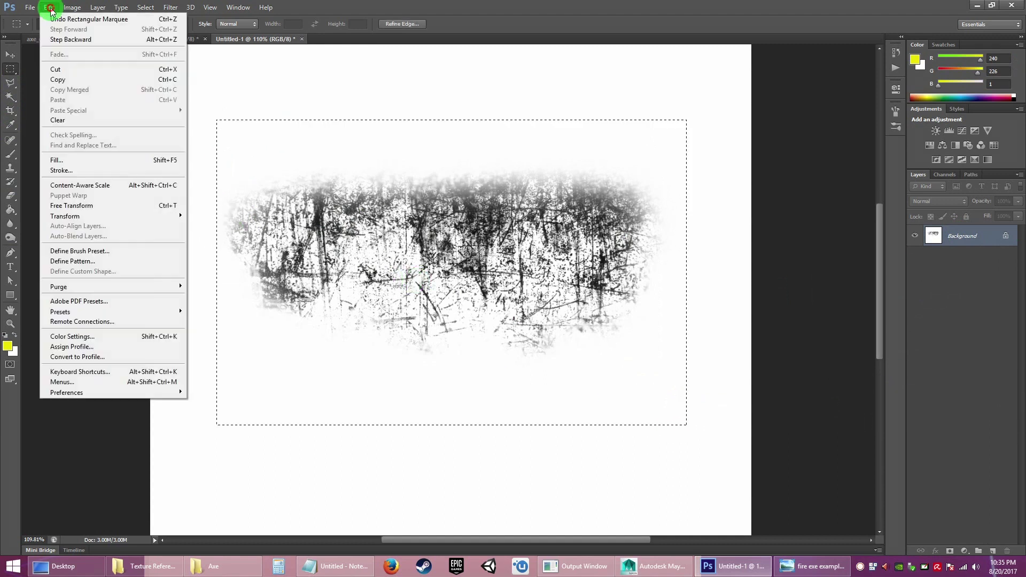
pyautogui.click(80, 253)
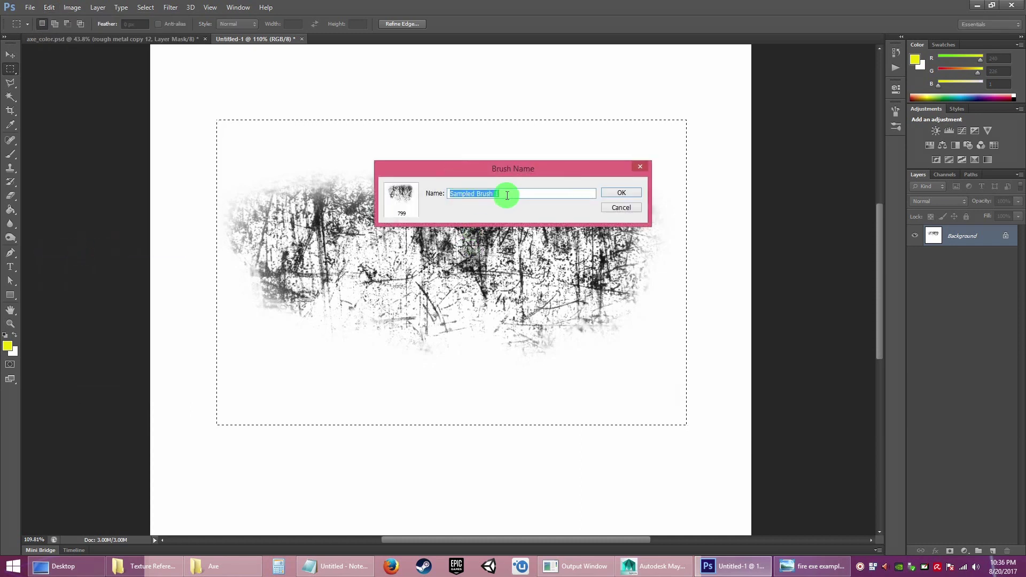
pyautogui.write('Scra')
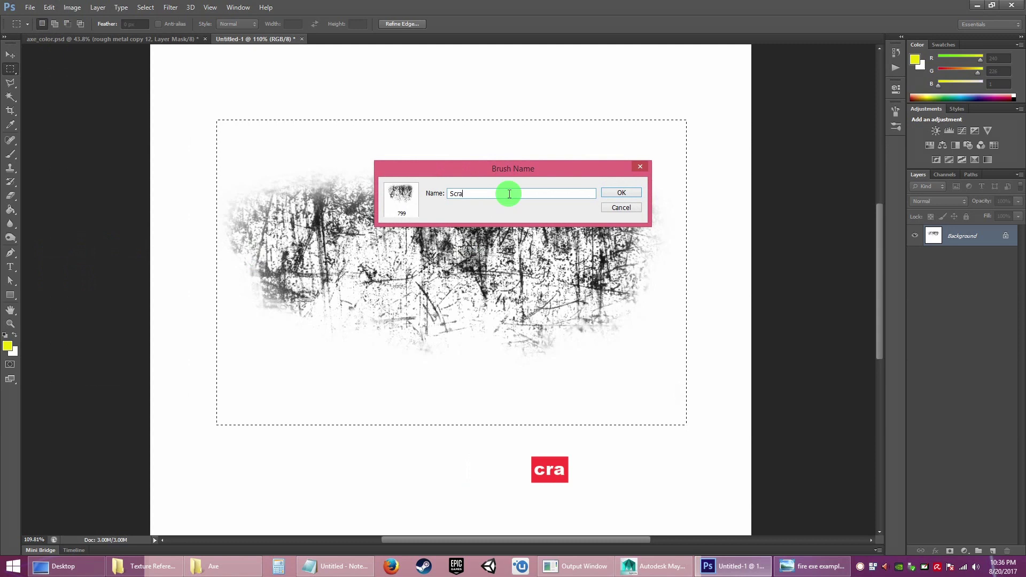
pyautogui.write('tch brush')
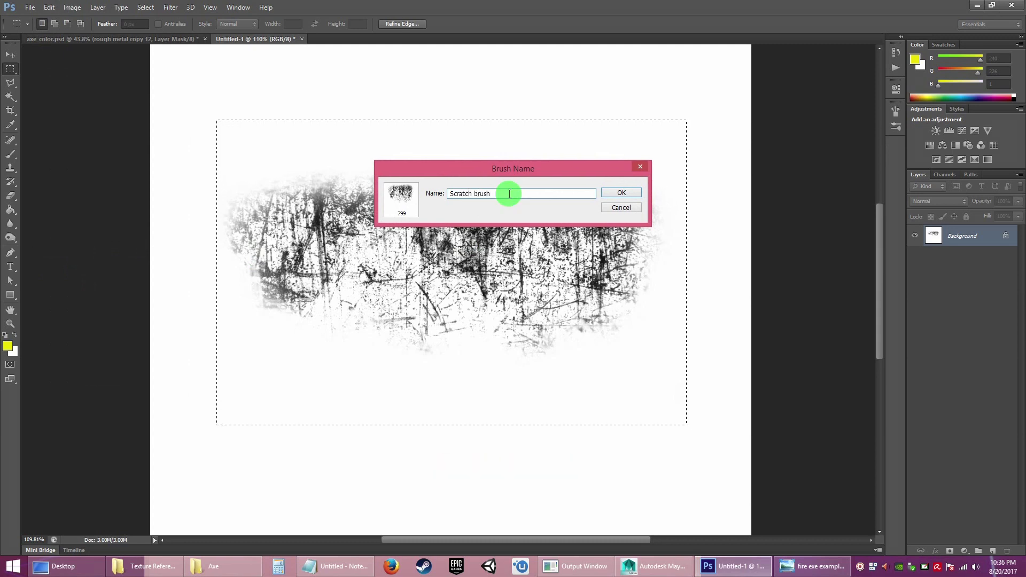
pyautogui.write(' custom')
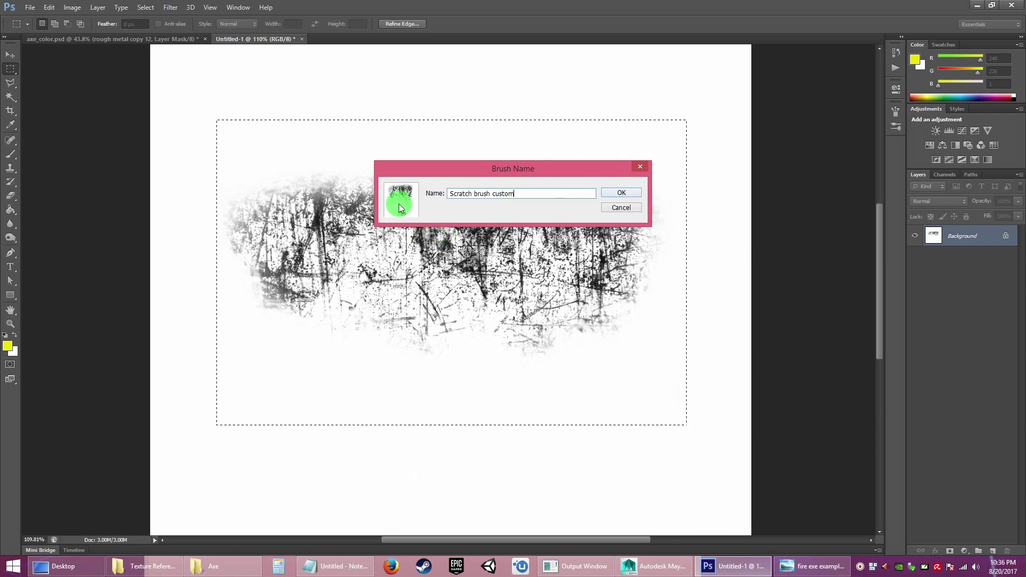
pyautogui.click(618, 192)
pyautogui.click(275, 170)
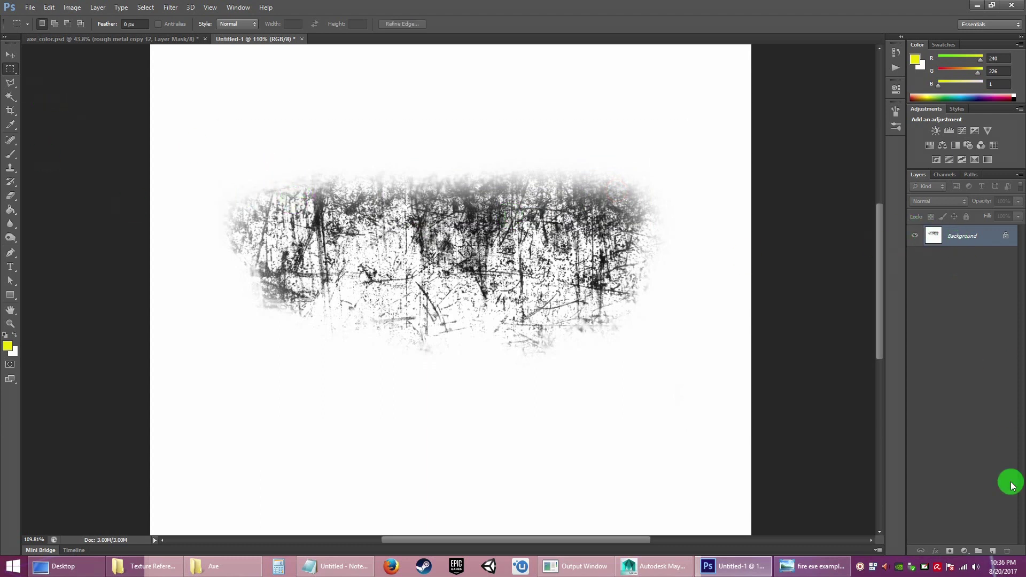
# Step: Add an empty layer, fill the Background with white, and make the new layer active
pyautogui.click(992, 550)
pyautogui.click(950, 259)
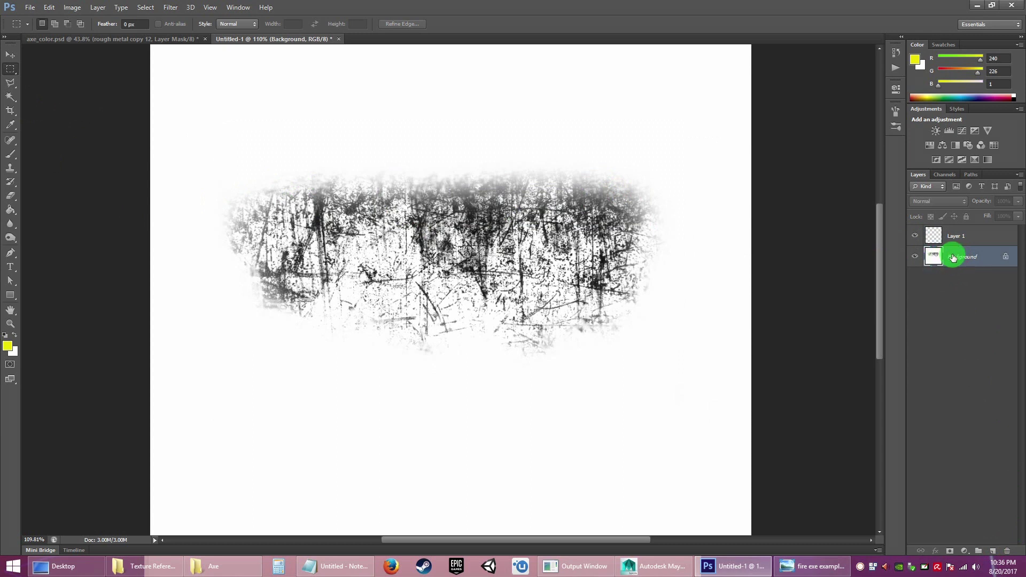
pyautogui.click(14, 335)
pyautogui.hotkey('alt', 'BackSpace')
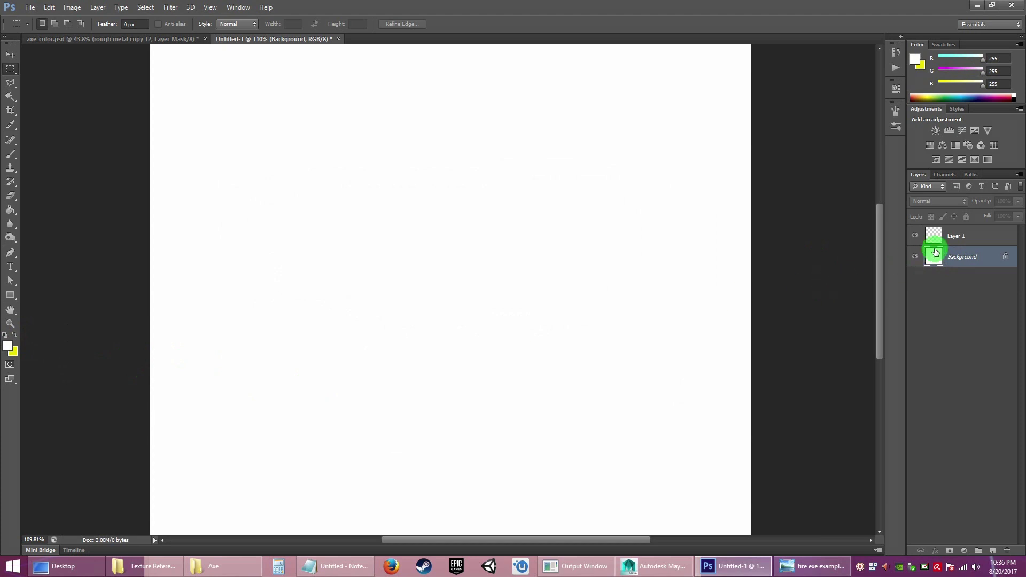
pyautogui.click(962, 234)
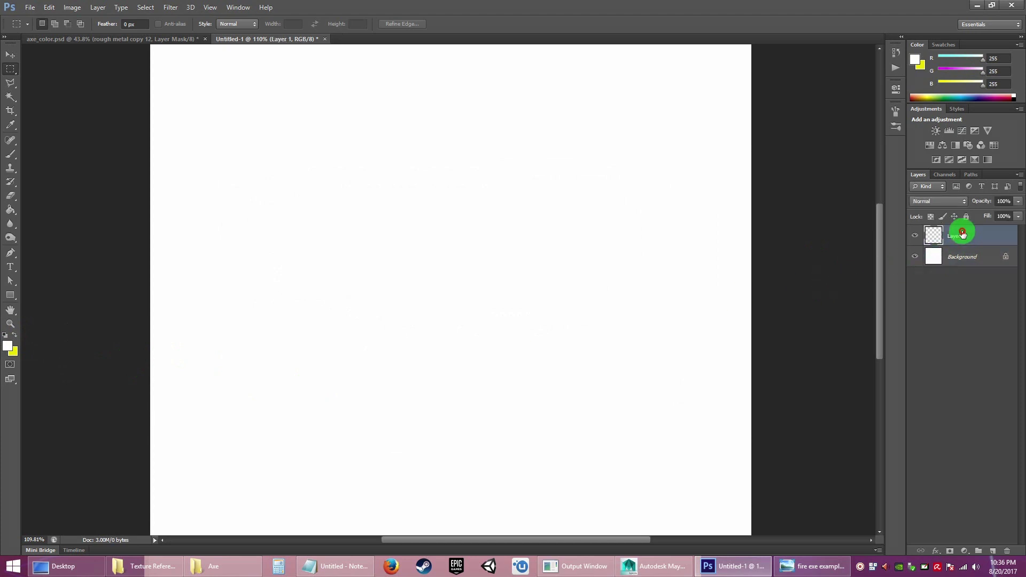
# Step: Choose the custom 799 px scratch brush tip and set the foreground colour to dark grey 2a2a2a
pyautogui.click(12, 156)
pyautogui.rightClick(474, 218)
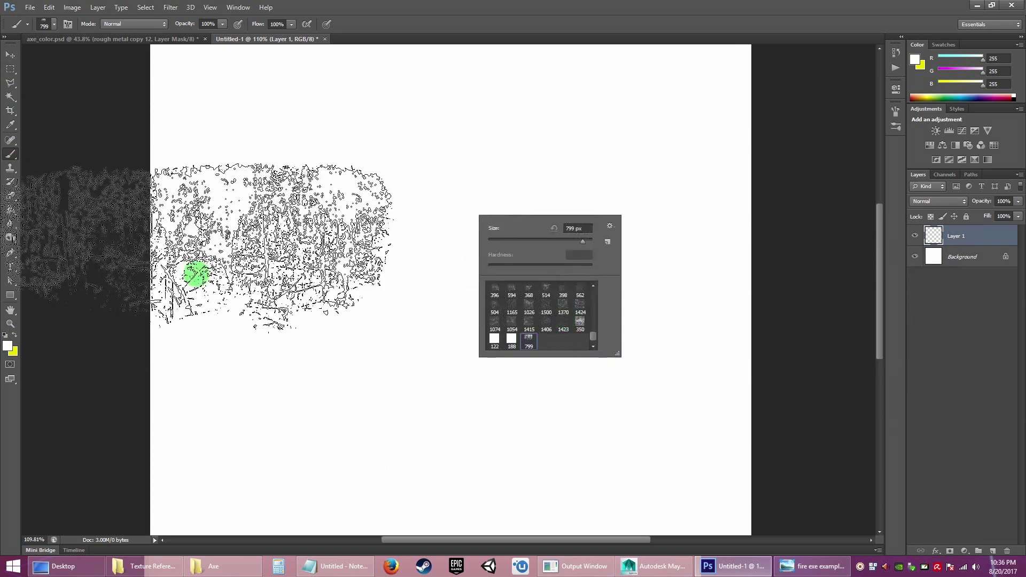
pyautogui.click(273, 251)
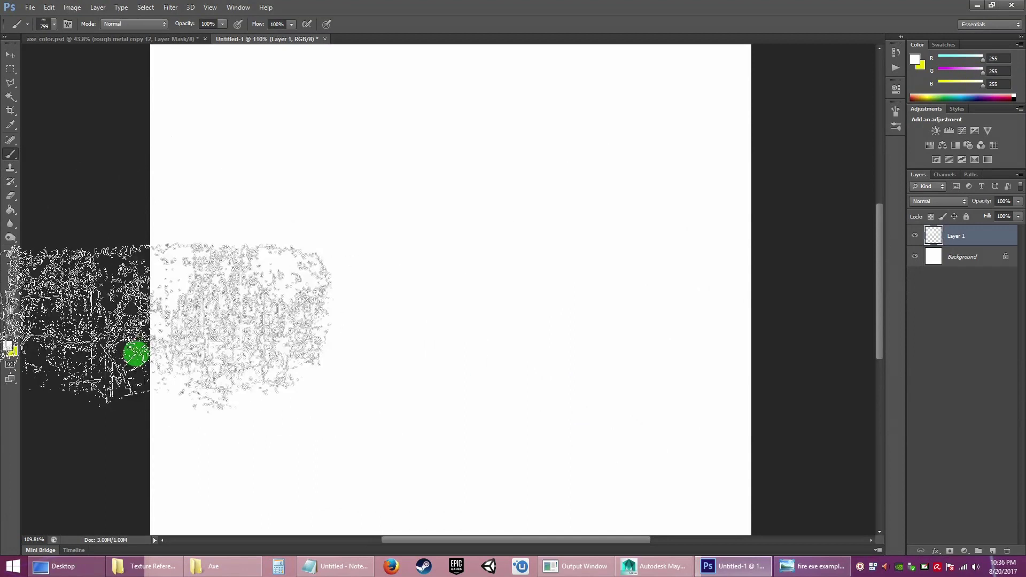
pyautogui.click(11, 345)
pyautogui.moveTo(419, 220); pyautogui.dragTo(301, 266)
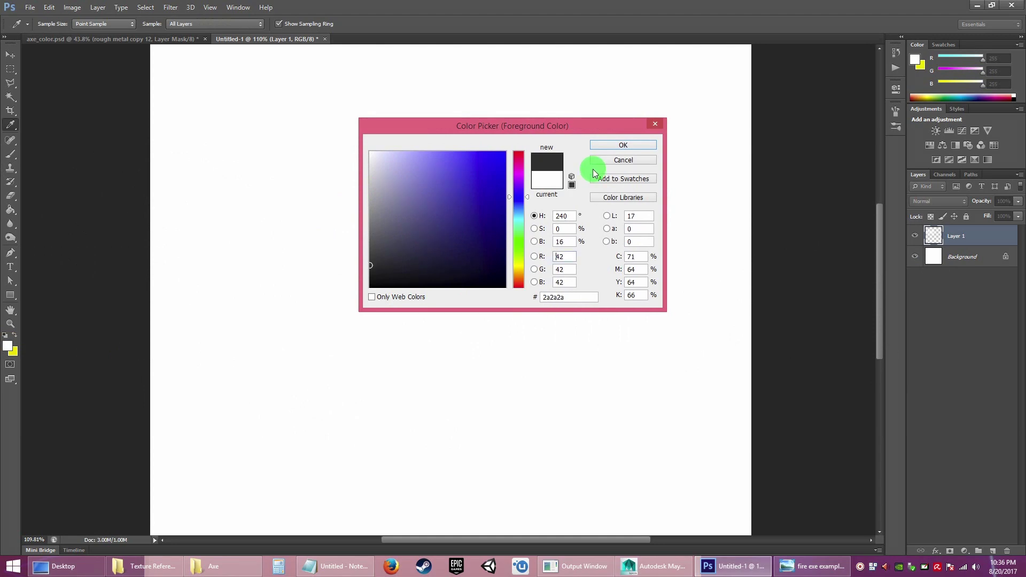
pyautogui.click(608, 145)
# Step: Test-stamp the scratch brush on Layer 1, undo that stamp, and stamp it again at 500 px near the upper left
pyautogui.click(452, 205)
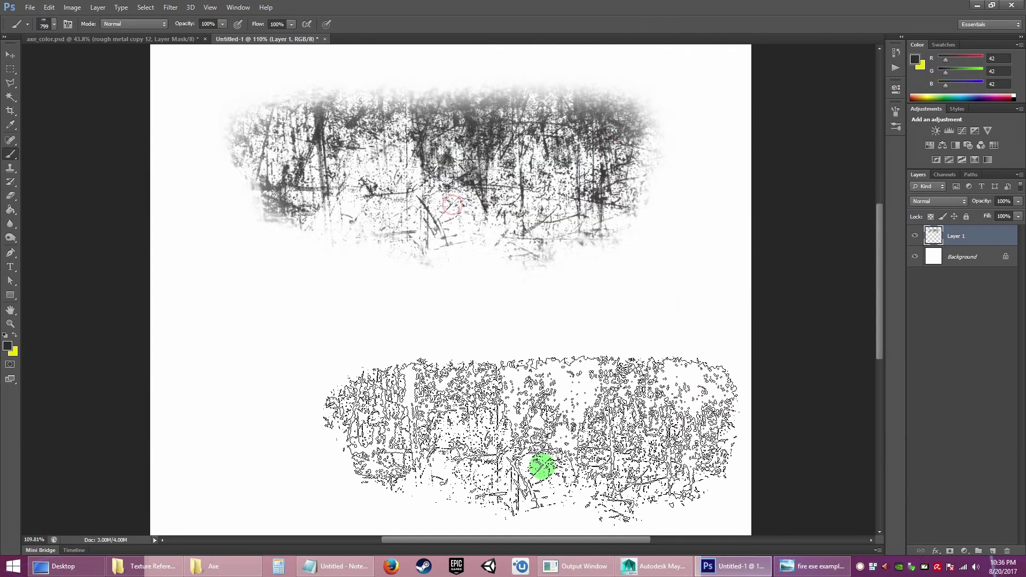
pyautogui.hotkey('ctrl', 'alt', 'z')
pyautogui.press('[')
pyautogui.press('[')
pyautogui.press('[')
pyautogui.click(360, 156)
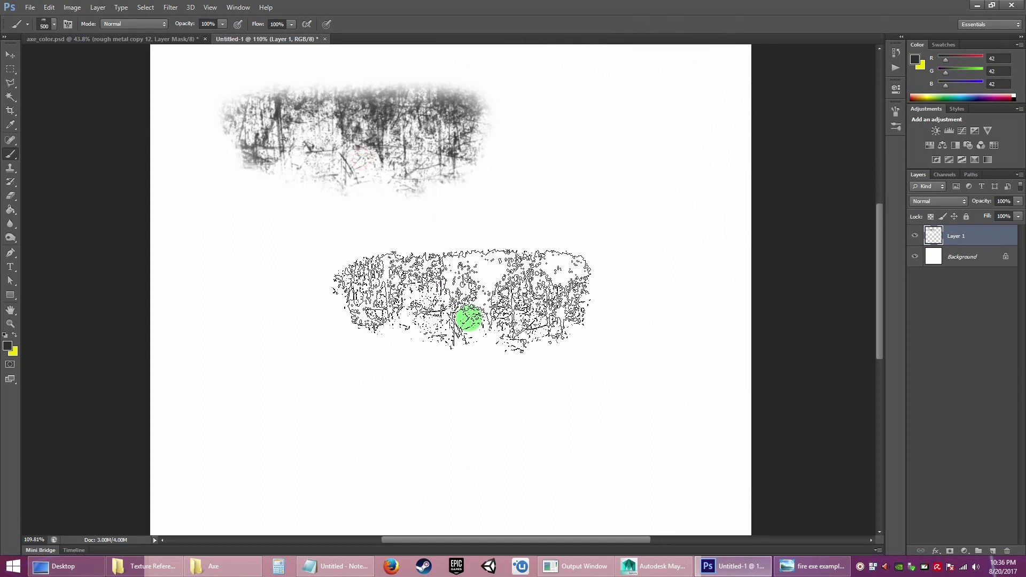
# Step: Stamp two more dark grey scratch marks on Layer 1 and one yellow mark after swapping the foreground and background colours
pyautogui.click(524, 275)
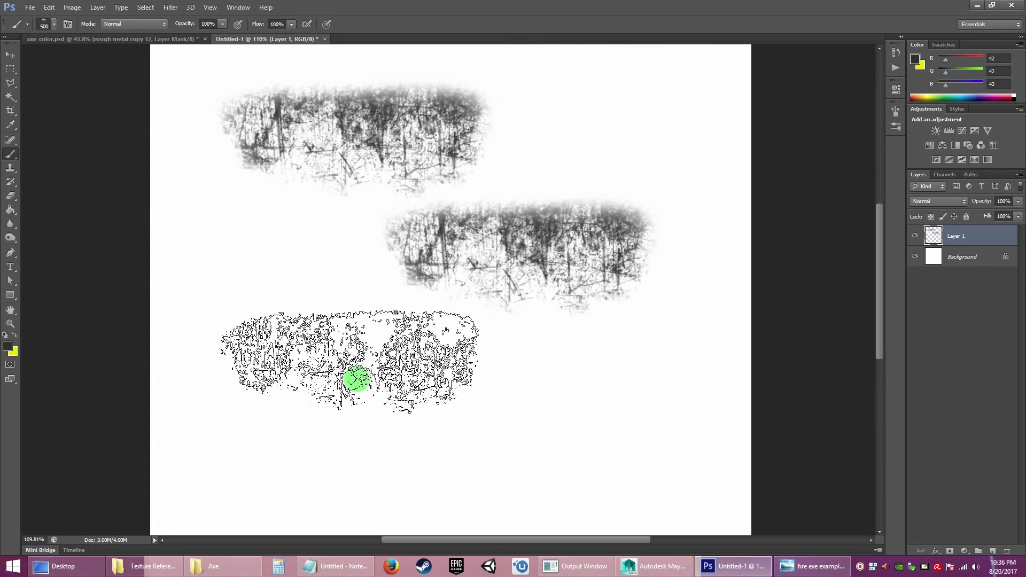
pyautogui.click(349, 366)
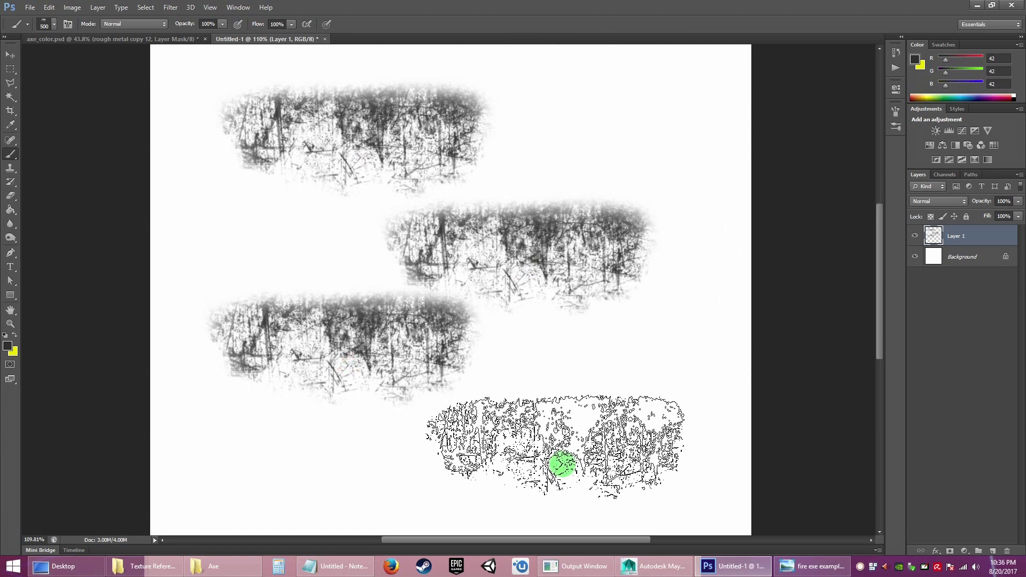
pyautogui.click(14, 335)
pyautogui.click(600, 405)
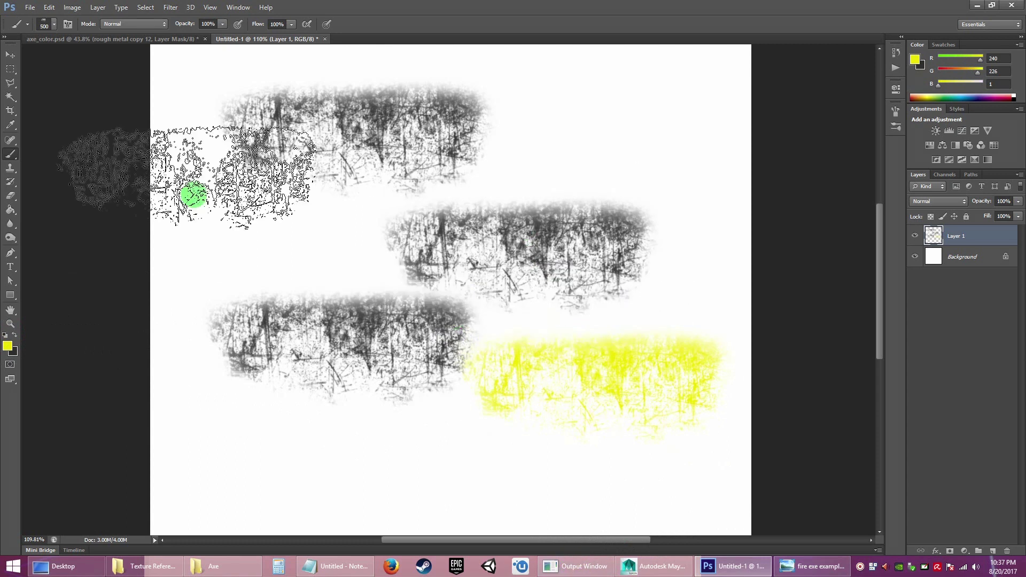
# Step: Close the untitled test document without saving and target the rough metal layer's mask in axe_color.psd with white as foreground colour
pyautogui.click(324, 39)
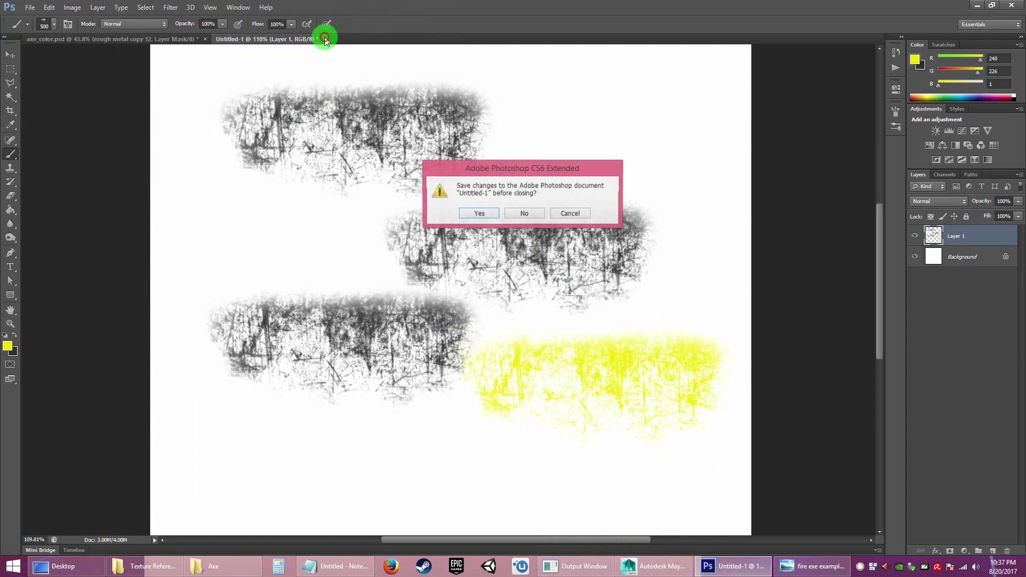
pyautogui.click(522, 218)
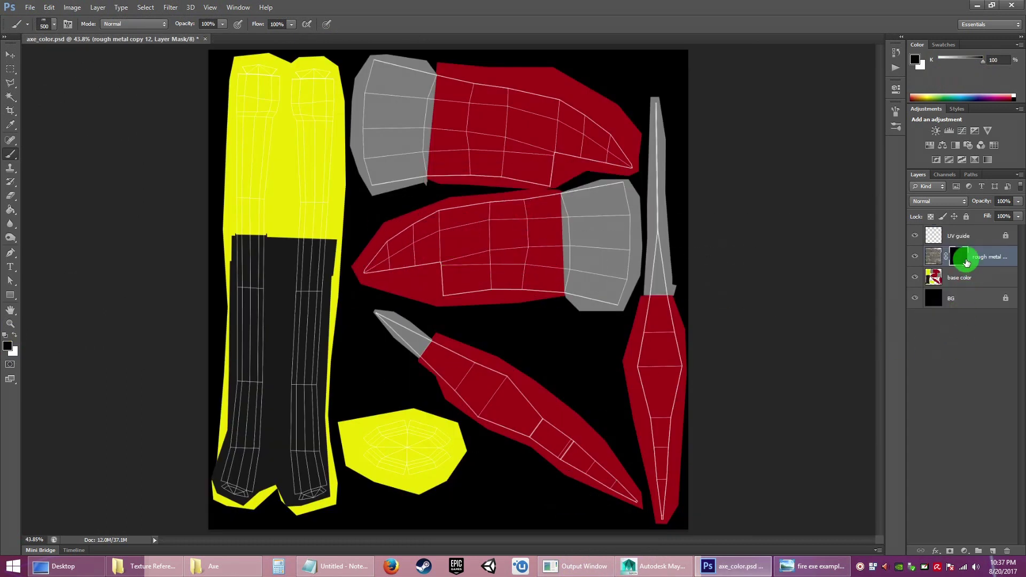
pyautogui.click(961, 255)
pyautogui.click(15, 335)
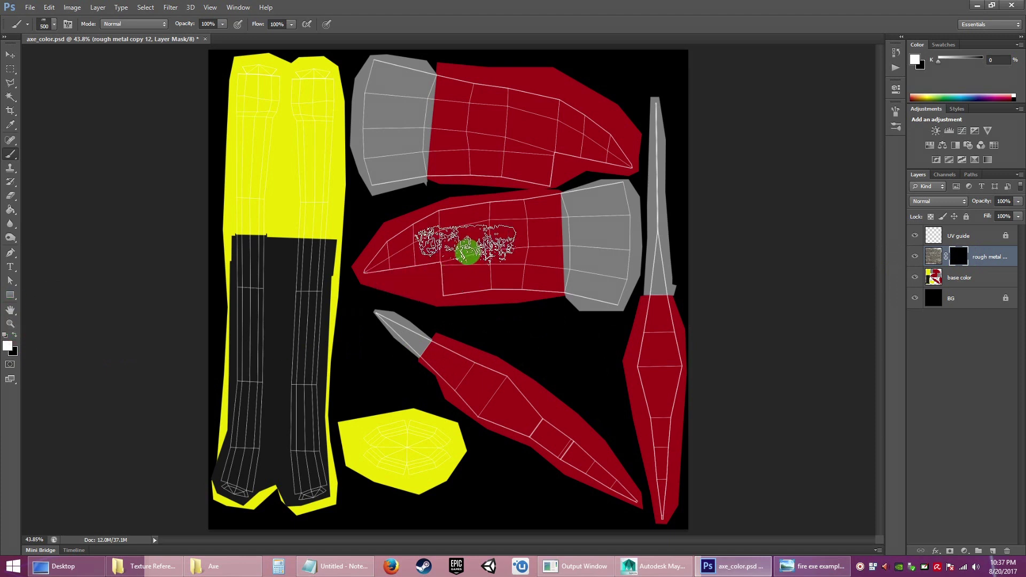
# Step: Zoom in on the lower red axe-head UV shell and examine the scratch wear in the fire axe example image
pyautogui.press('z')
pyautogui.moveTo(506, 218); pyautogui.dragTo(559, 283)
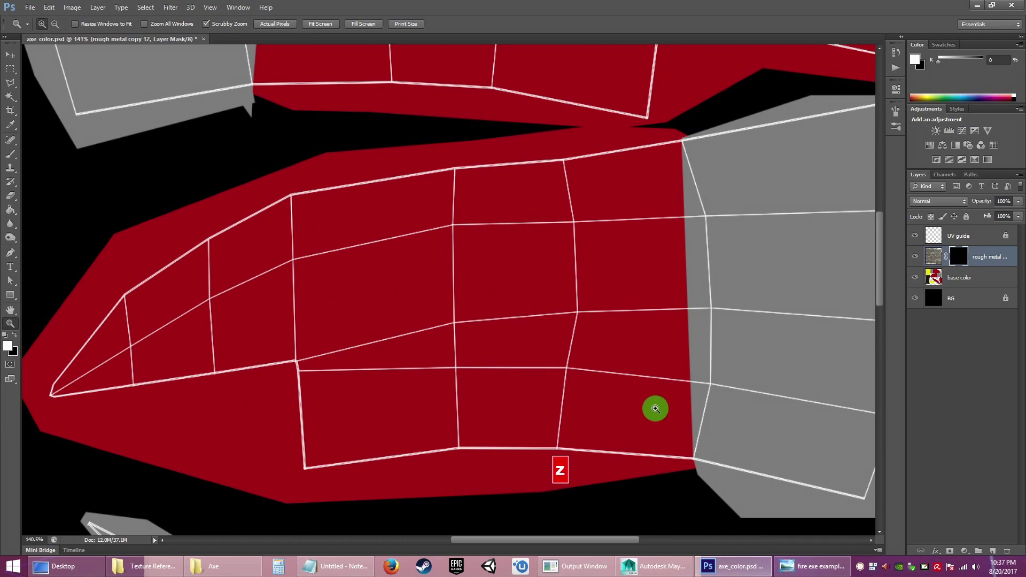
pyautogui.click(797, 566)
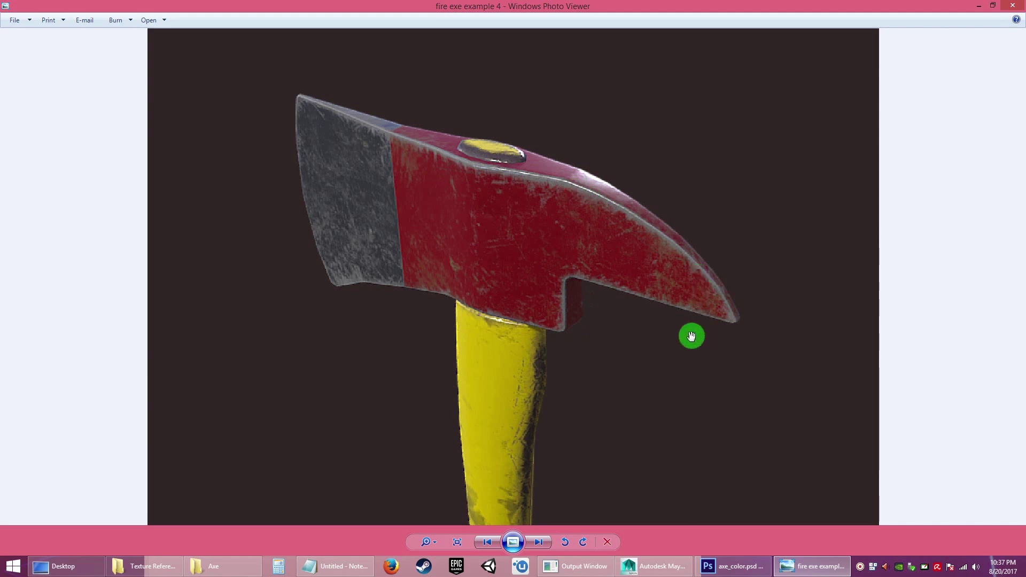
pyautogui.click(736, 567)
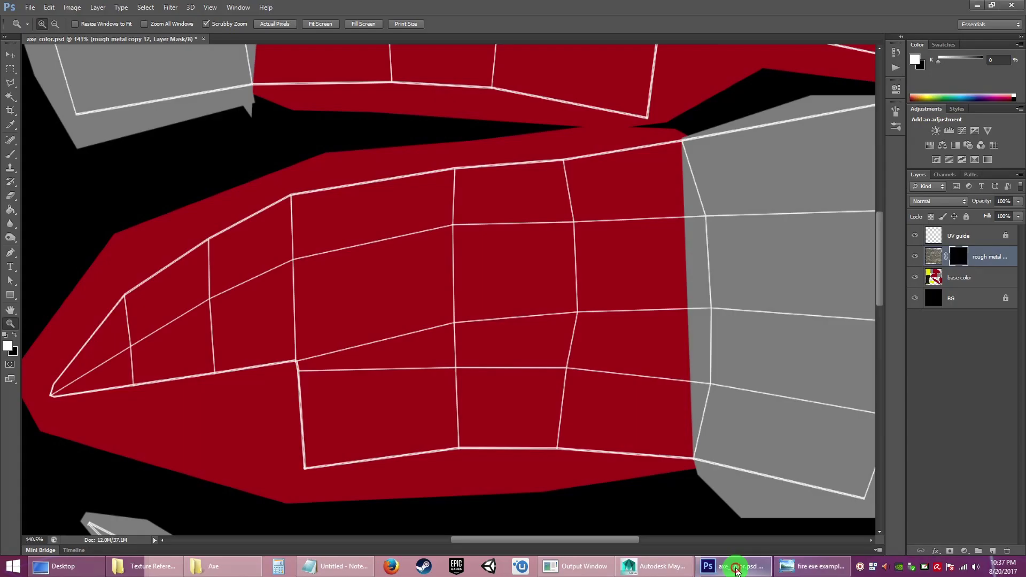
# Step: Reduce the scratch brush to 300 px and rotate its tip angle to about 16°
pyautogui.click(10, 154)
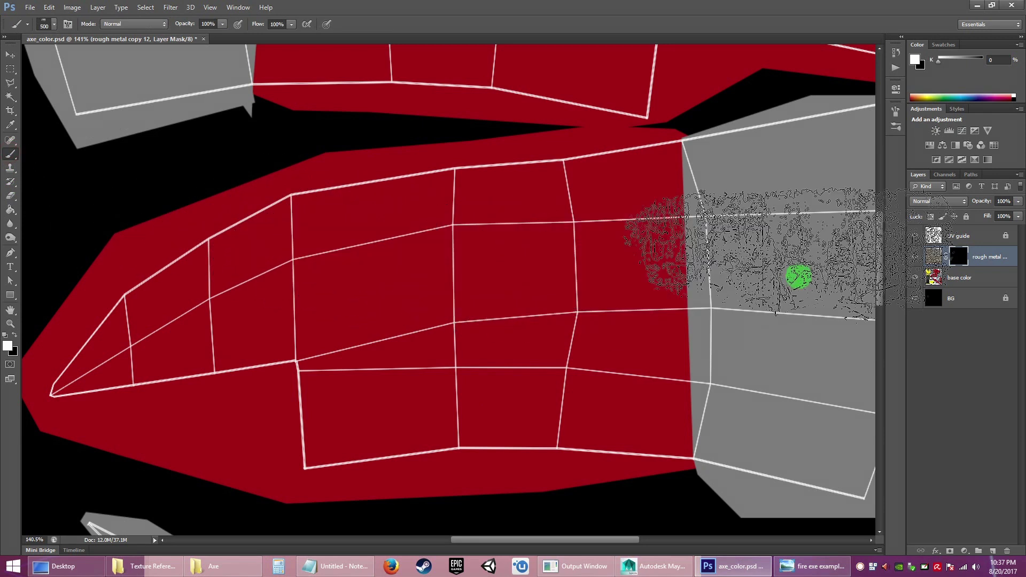
pyautogui.click(897, 118)
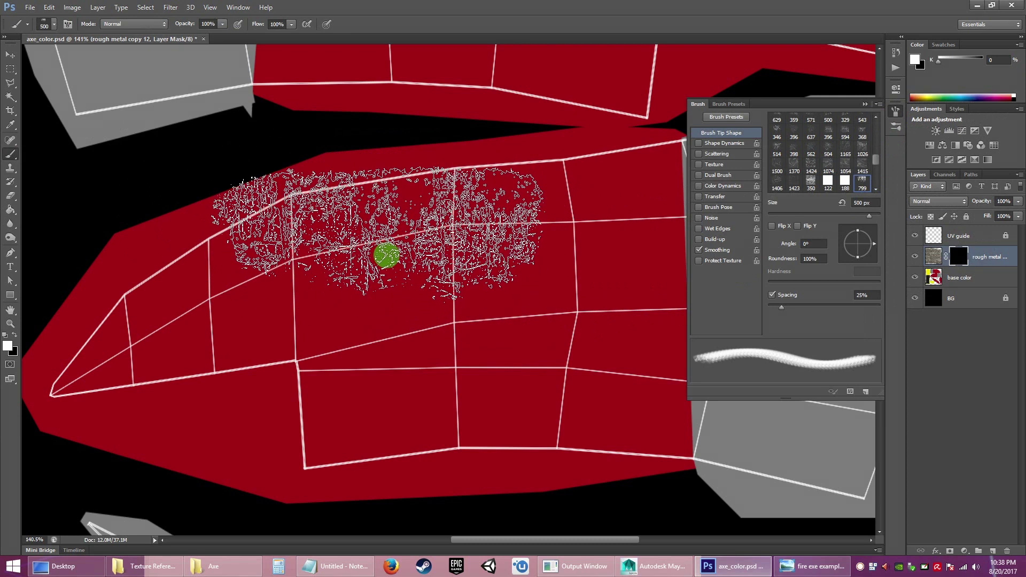
pyautogui.press('[')
pyautogui.press('[')
pyautogui.press('[')
pyautogui.press(']')
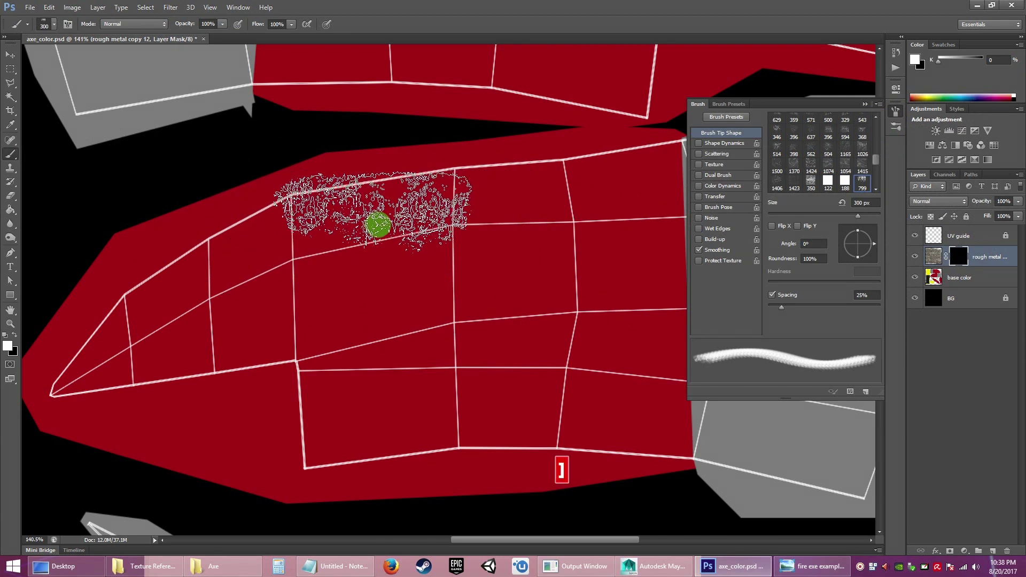
pyautogui.moveTo(875, 248); pyautogui.dragTo(878, 245)
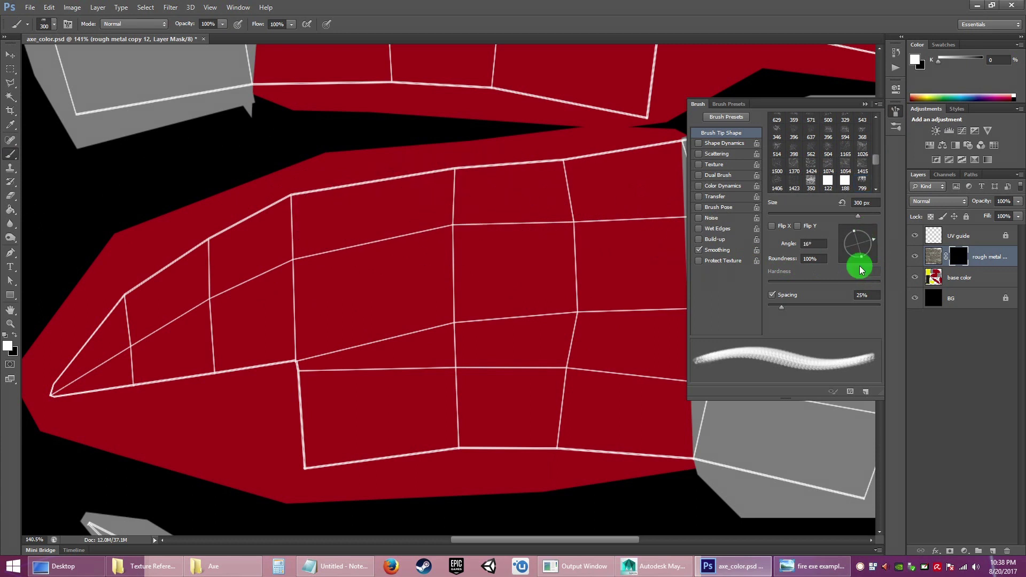
pyautogui.moveTo(876, 242); pyautogui.dragTo(875, 239)
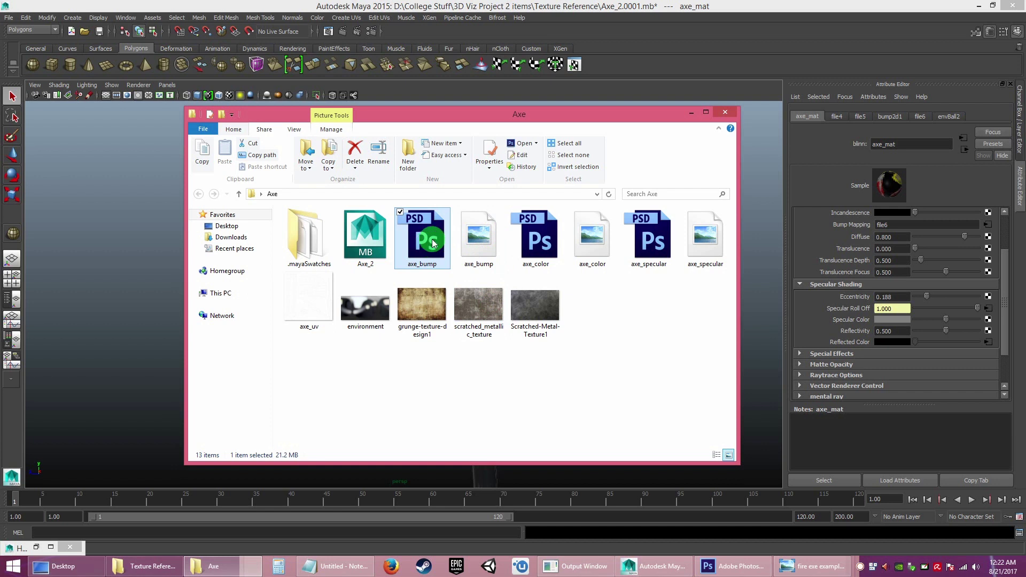
# Step: Review the bump, color and specular PSD files and their exported image versions in the Axe folder
pyautogui.click(418, 240)
pyautogui.click(478, 235)
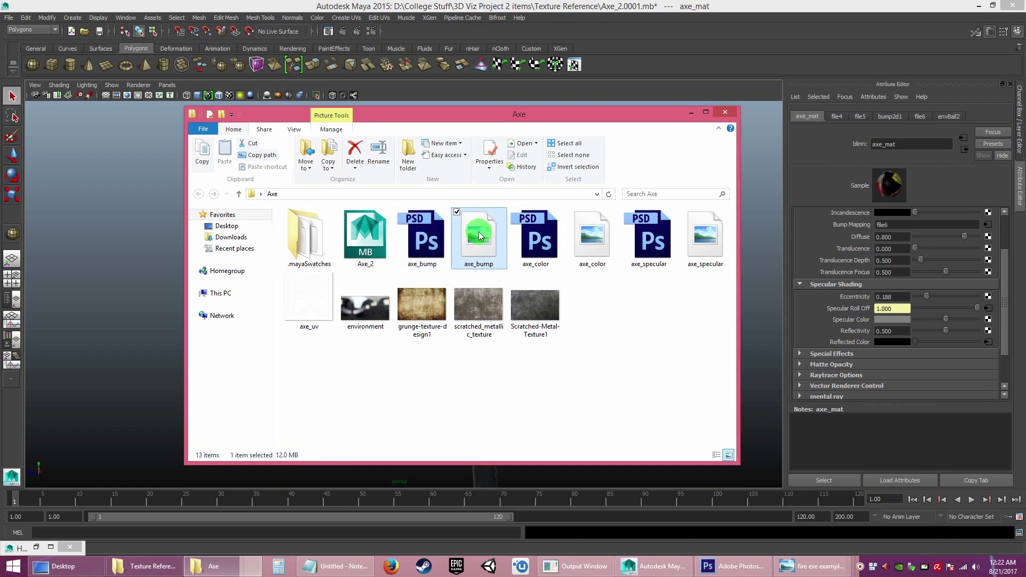
pyautogui.click(516, 374)
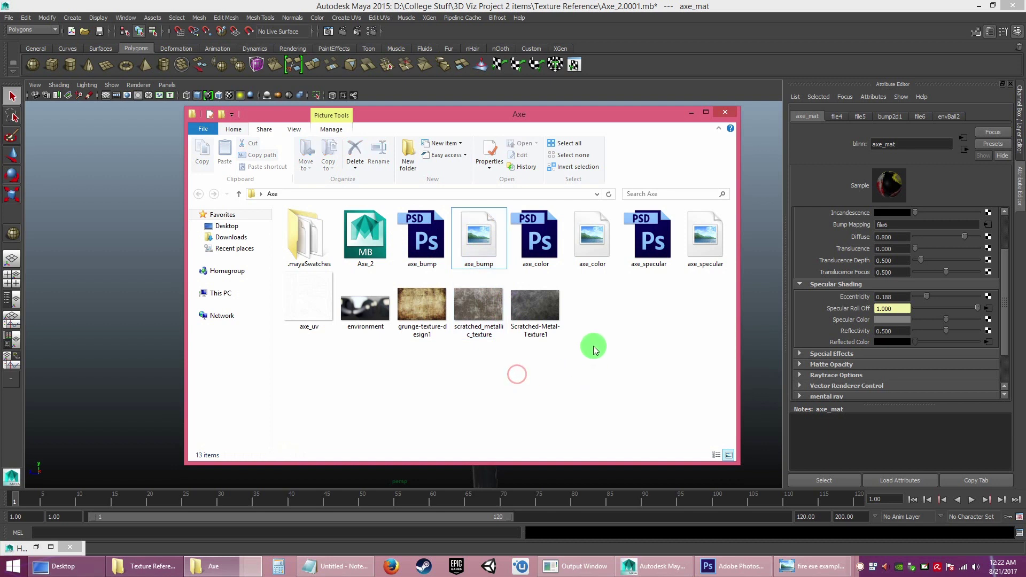
pyautogui.click(584, 249)
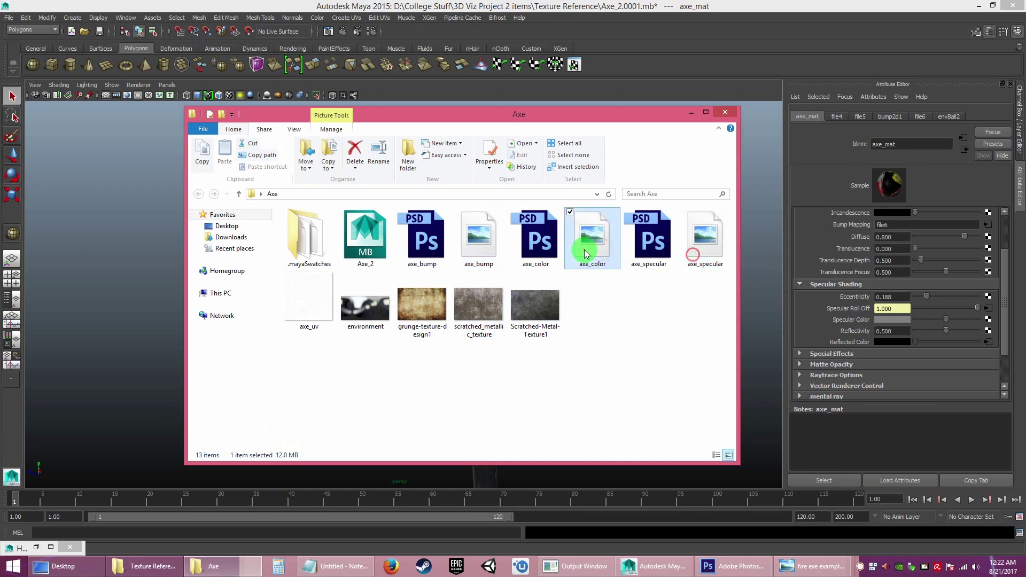
pyautogui.click(483, 246)
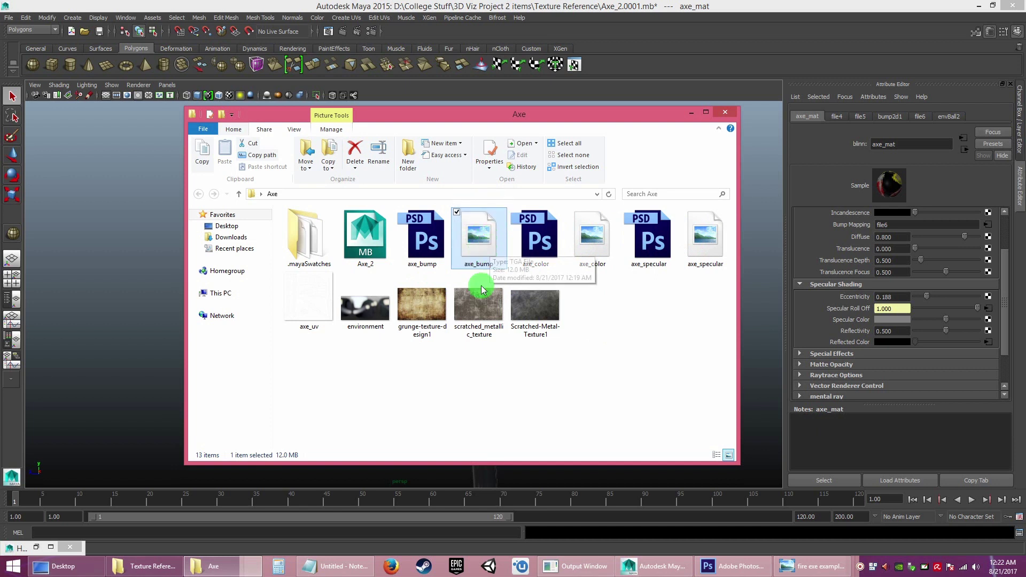
pyautogui.click(427, 247)
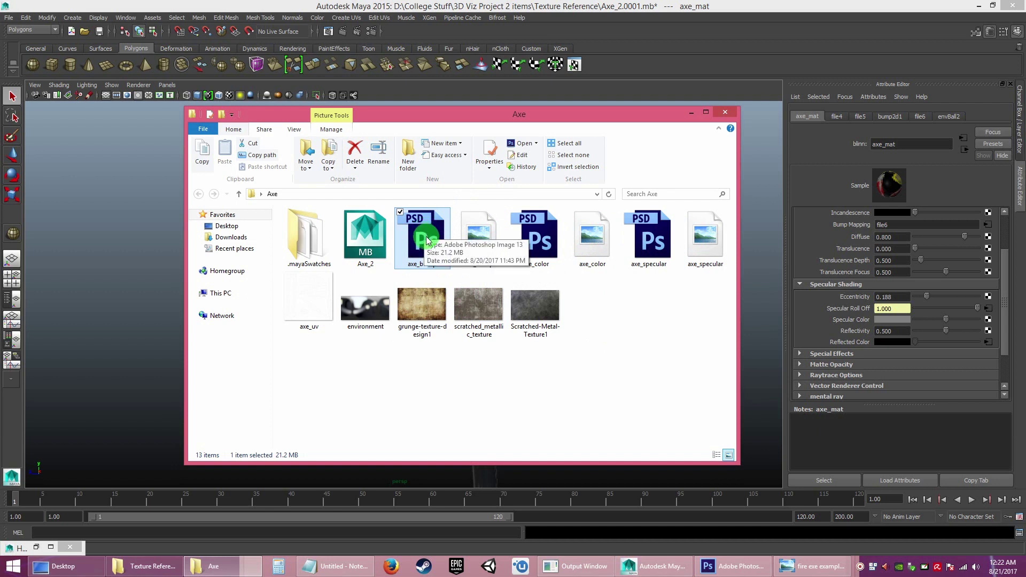
pyautogui.click(484, 382)
pyautogui.click(421, 246)
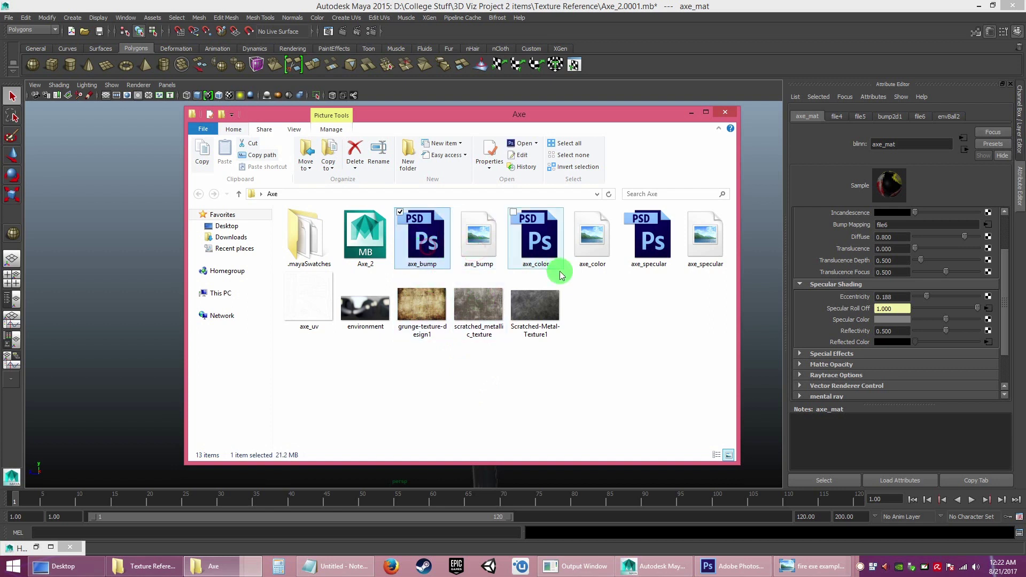
pyautogui.click(545, 261)
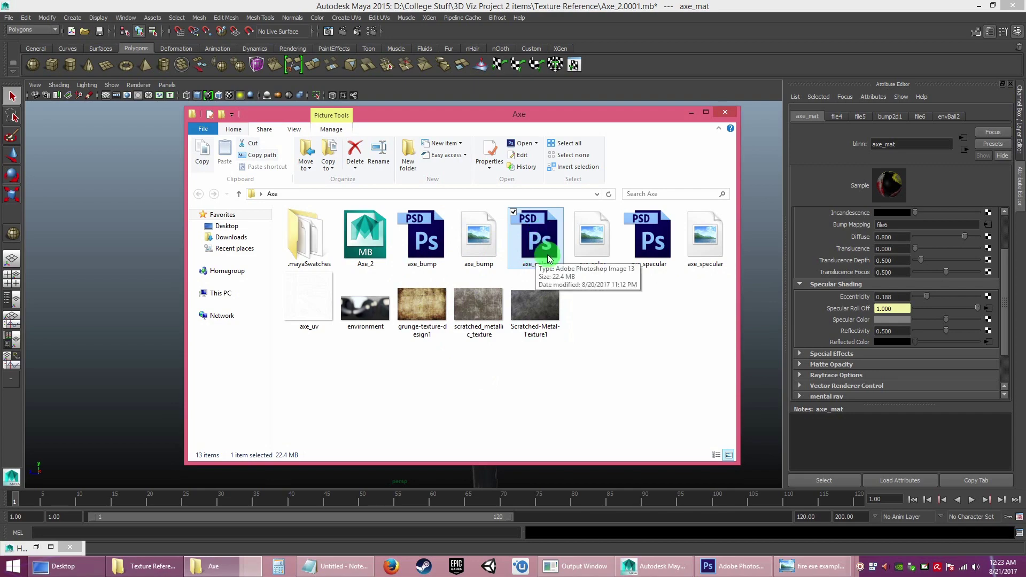
# Step: Open axe_color.psd in Photoshop to examine the finished scratched texture, close it and return to the Axe folder
pyautogui.doubleClick(538, 238)
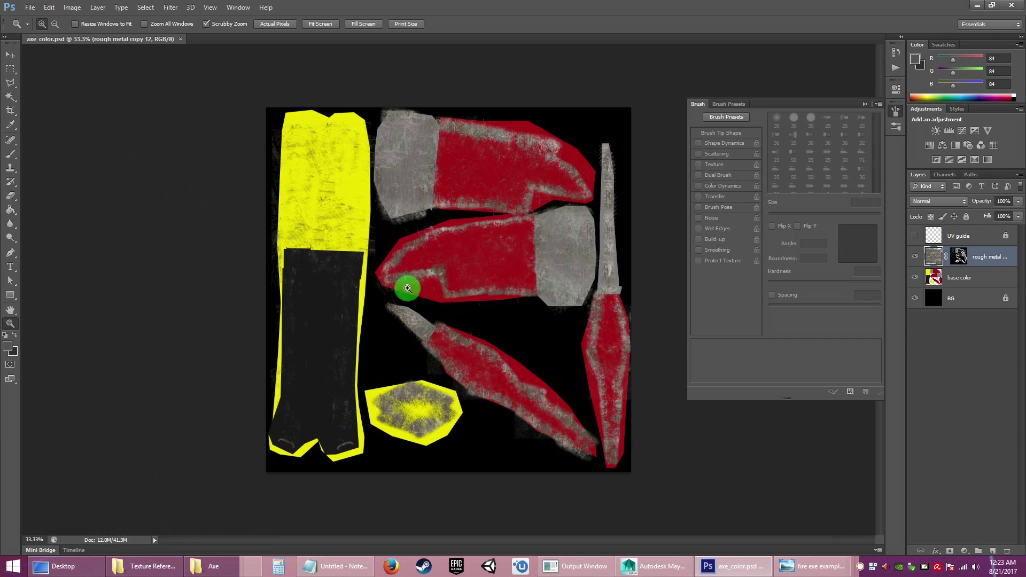
pyautogui.click(180, 39)
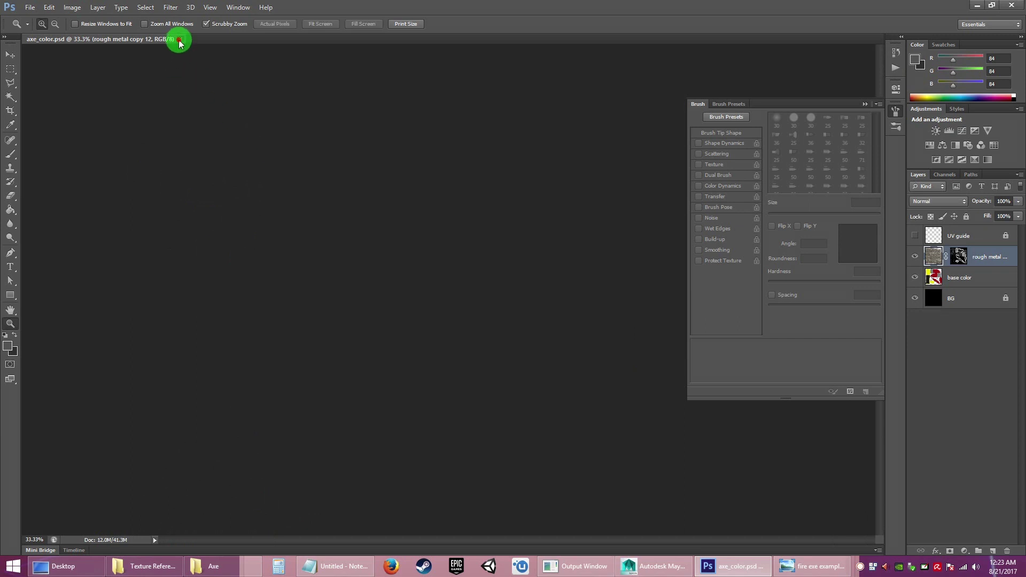
pyautogui.click(990, 5)
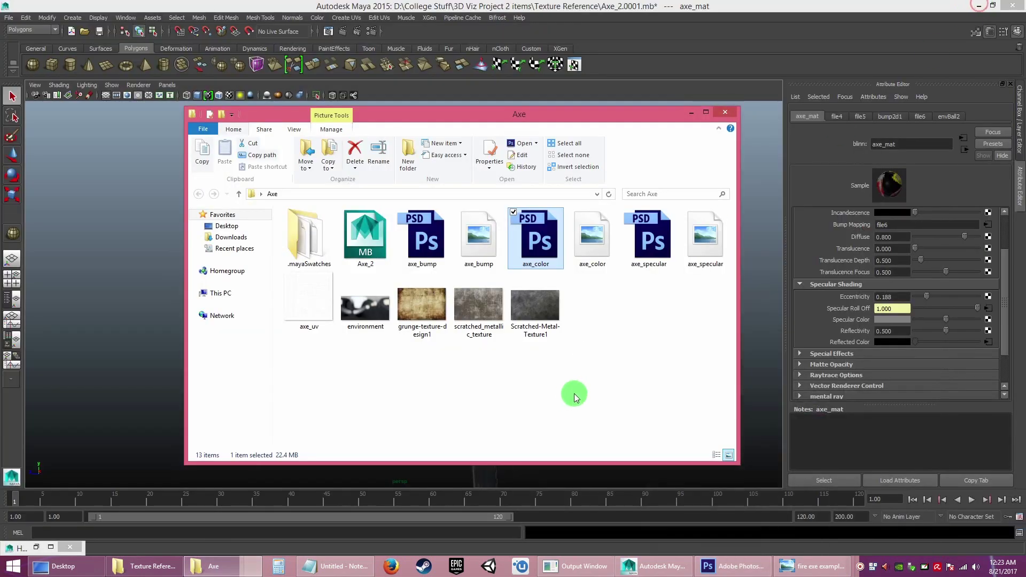
# Step: Minimize the Axe folder, render the textured axe from Maya's perspective camera to check its look, and close the render
pyautogui.click(691, 112)
pyautogui.moveTo(550, 325); pyautogui.dragTo(540, 324)
pyautogui.moveTo(540, 322); pyautogui.dragTo(488, 289)
pyautogui.moveTo(488, 289); pyautogui.dragTo(496, 368)
pyautogui.moveTo(496, 367); pyautogui.dragTo(493, 383)
pyautogui.moveTo(493, 382); pyautogui.dragTo(455, 331)
pyautogui.moveTo(454, 331); pyautogui.dragTo(478, 285)
pyautogui.moveTo(478, 284)
pyautogui.mouseDown()
pyautogui.moveTo(487, 300)
pyautogui.moveTo(480, 289)
pyautogui.mouseUp()
pyautogui.moveTo(480, 288); pyautogui.dragTo(519, 350)
pyautogui.moveTo(519, 350); pyautogui.dragTo(469, 255)
pyautogui.click(343, 31)
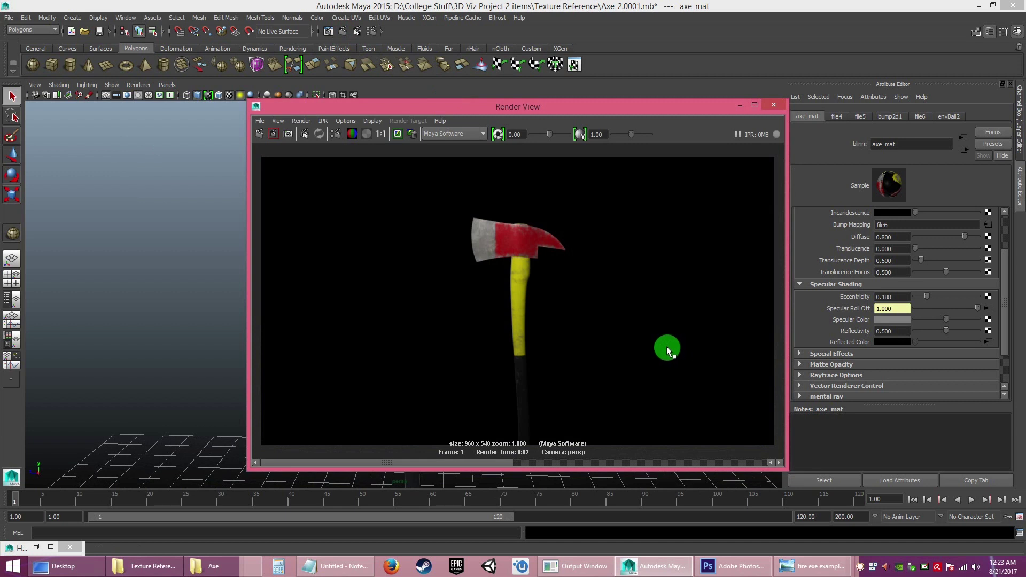
pyautogui.click(775, 105)
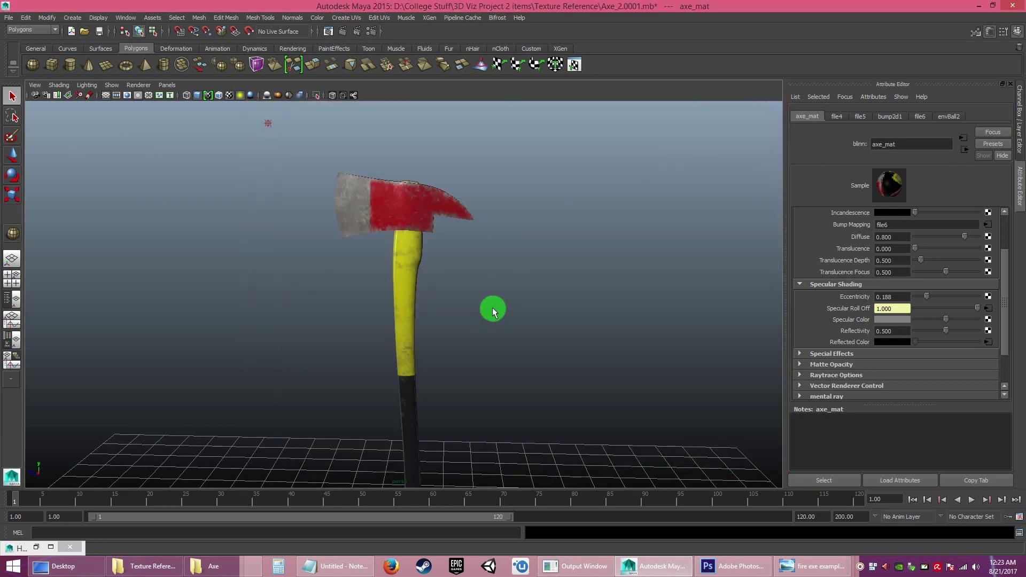